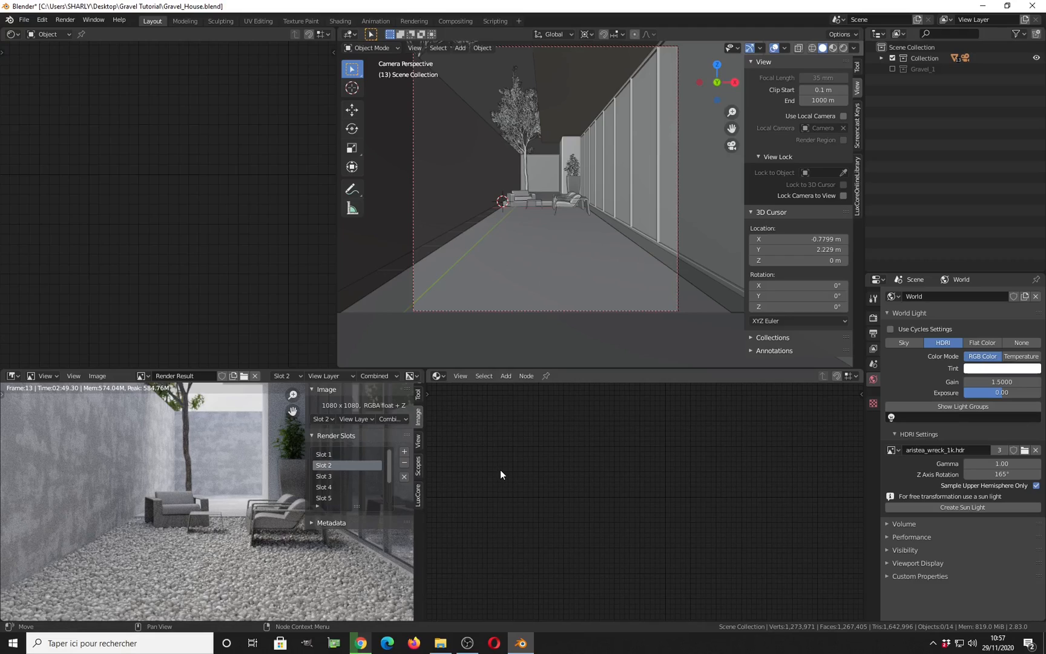
Examine the gravel in the finished render and the courtyard floor around the furniture in the 3D scene
{"action": "scroll", "coordinate": [241, 515], "scroll_direction": "up", "scroll_amount": 2}
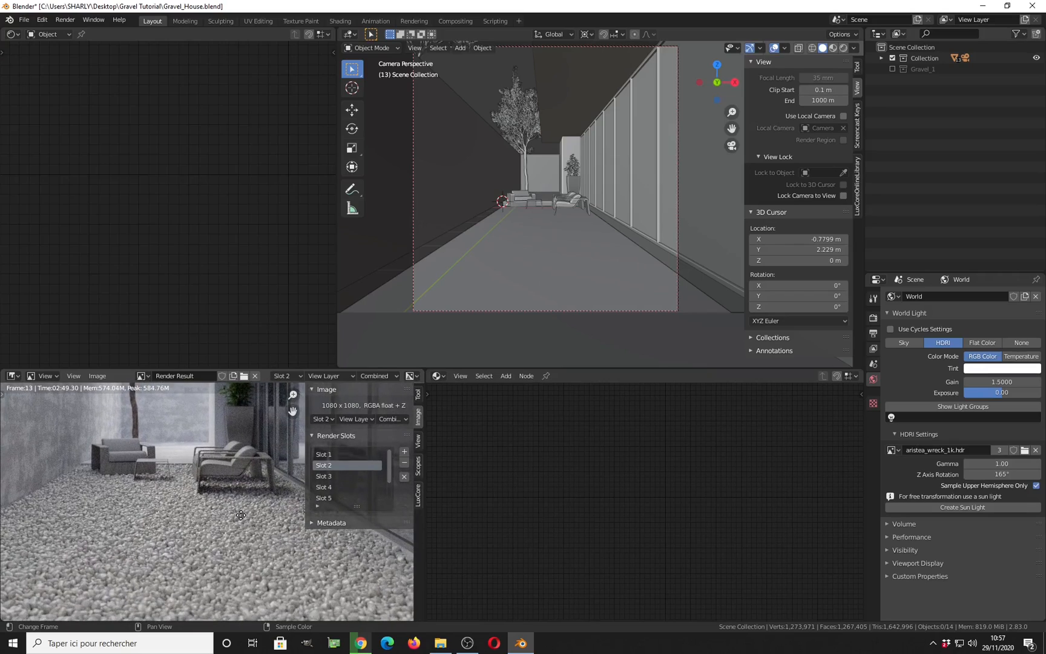
{"action": "middle_click_drag", "start_coordinate": [226, 536], "coordinate": [254, 504]}
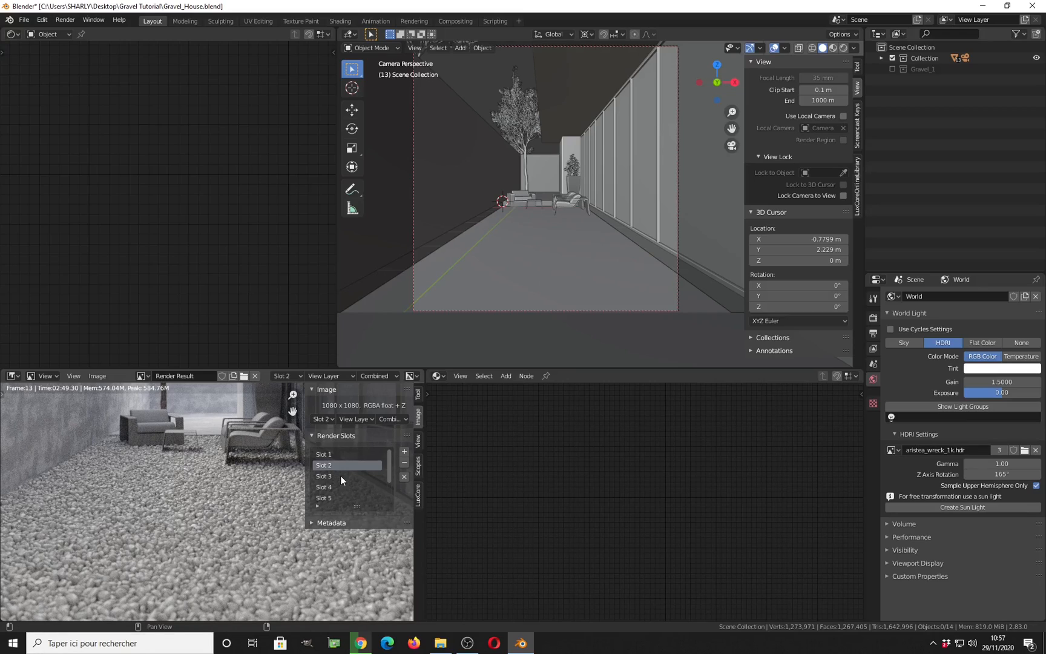
{"action": "scroll", "coordinate": [172, 545], "scroll_direction": "up", "scroll_amount": 4}
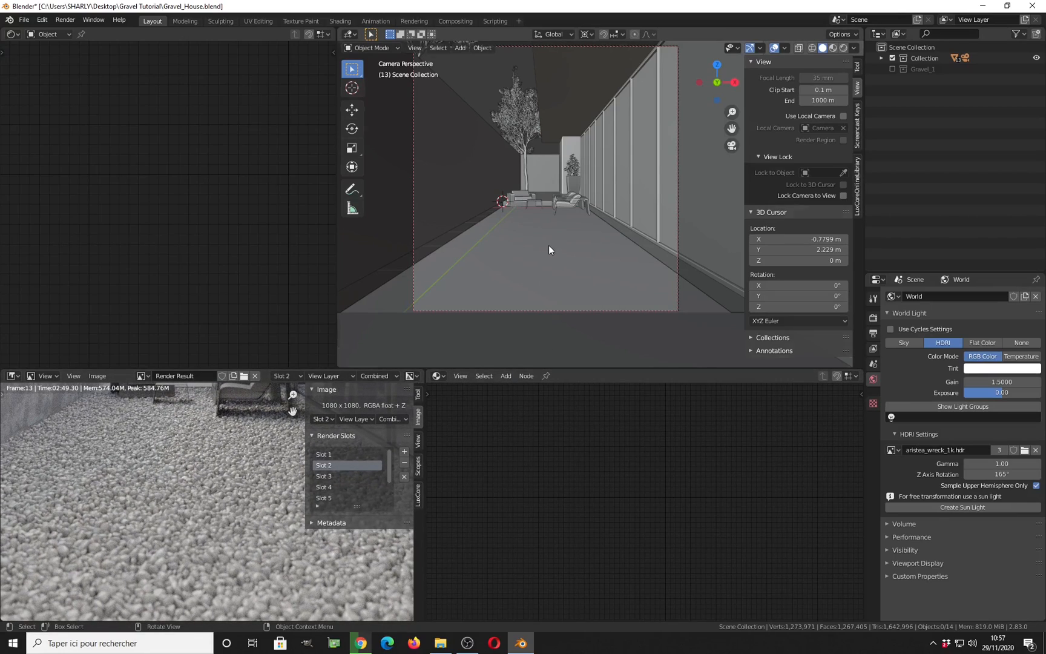
{"action": "middle_click_drag", "start_coordinate": [548, 245], "coordinate": [571, 289]}
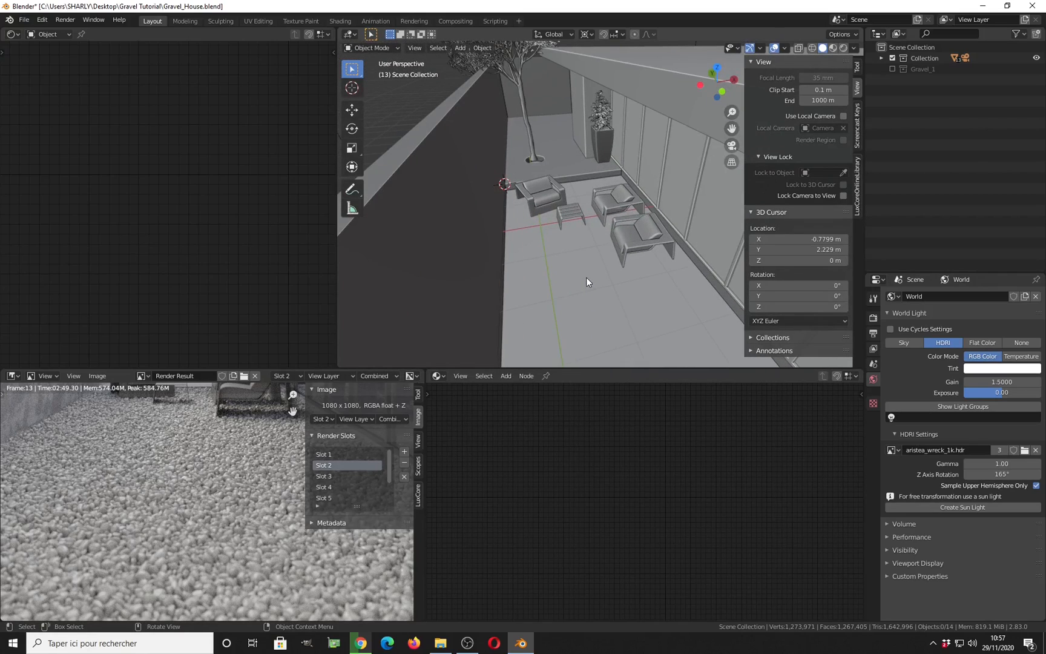
{"action": "key", "text": "KP_7"}
{"action": "key", "text": "z"}
{"action": "left_click", "coordinate": [389, 207]}
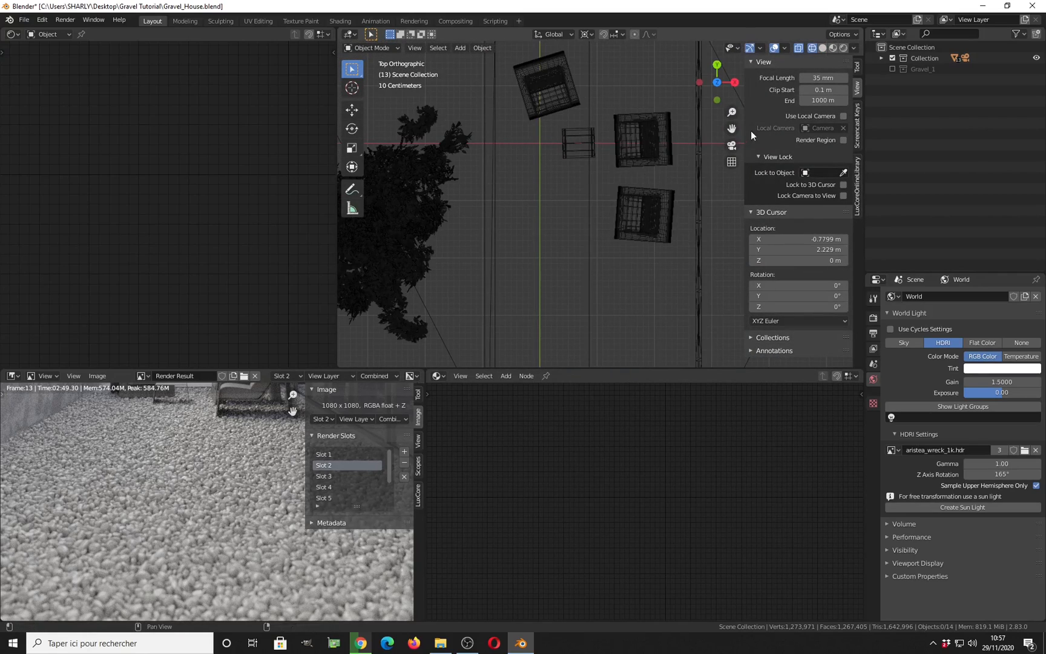
{"action": "scroll", "coordinate": [643, 178], "scroll_direction": "down", "scroll_amount": 3}
{"action": "mouse_move", "coordinate": [615, 181]}
{"action": "middle_mouse_down", "text": "shift"}
{"action": "mouse_move", "coordinate": [581, 181]}
{"action": "mouse_move", "coordinate": [596, 210]}
{"action": "mouse_move", "coordinate": [665, 139]}
{"action": "middle_mouse_up", "text": "shift"}
{"action": "key", "text": "z"}
{"action": "left_click", "coordinate": [798, 231]}
{"action": "mouse_move", "coordinate": [636, 228]}
{"action": "middle_mouse_down"}
{"action": "mouse_move", "coordinate": [558, 210]}
{"action": "mouse_move", "coordinate": [532, 233]}
{"action": "middle_mouse_up"}
{"action": "scroll", "coordinate": [499, 193], "scroll_direction": "up", "scroll_amount": 3}
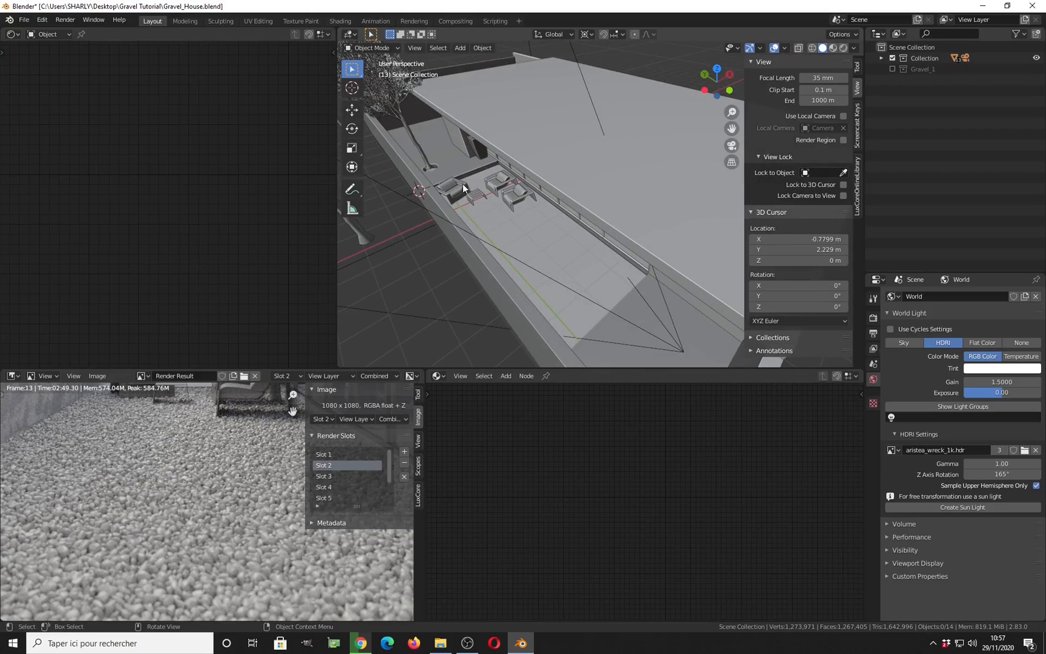
{"action": "middle_click_drag", "start_coordinate": [467, 187], "coordinate": [558, 186]}
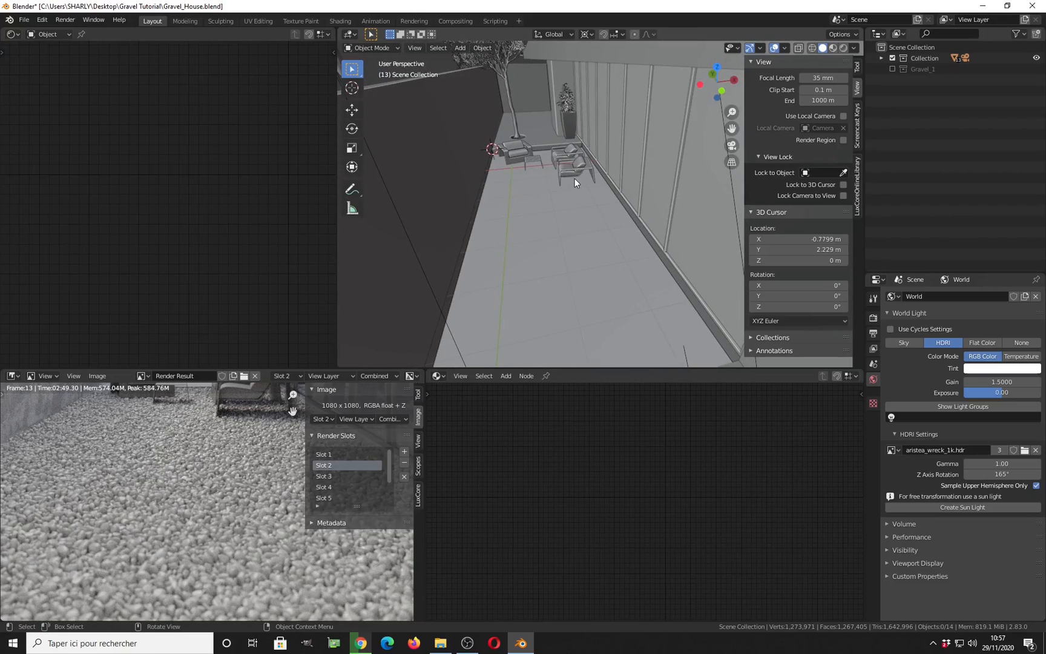
Show the scene from above in wireframe and add a mesh plane at the 3D cursor
{"action": "key", "text": "KP_7"}
{"action": "key", "text": "z"}
{"action": "left_click", "coordinate": [404, 193]}
{"action": "scroll", "coordinate": [537, 177], "scroll_direction": "down", "scroll_amount": 1}
{"action": "scroll", "coordinate": [544, 184], "scroll_direction": "down", "scroll_amount": 3}
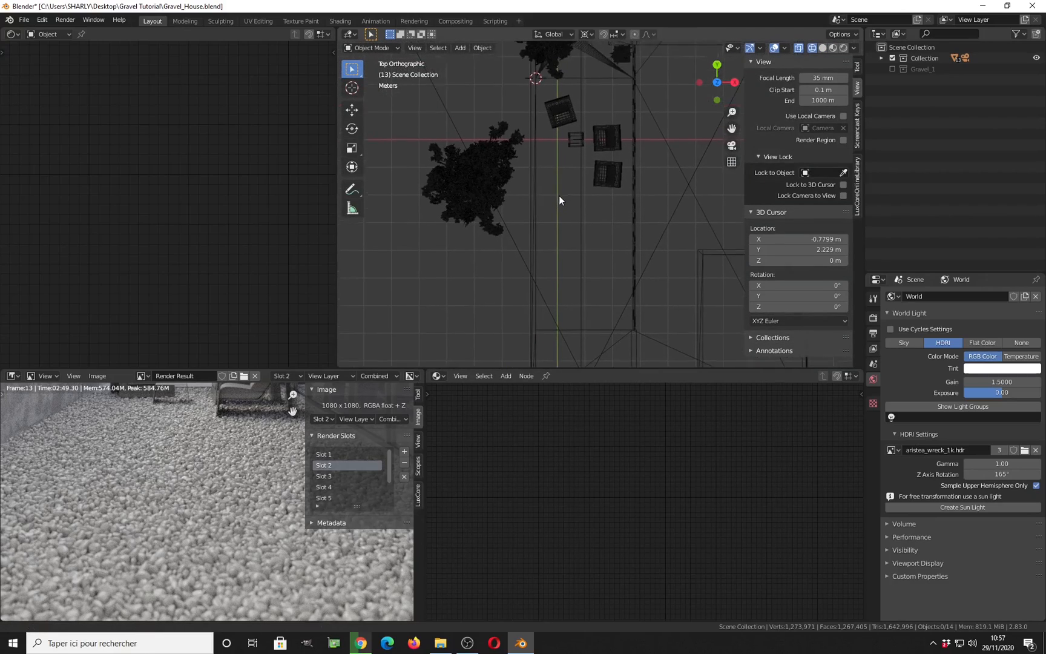
{"action": "key", "text": "shift+a"}
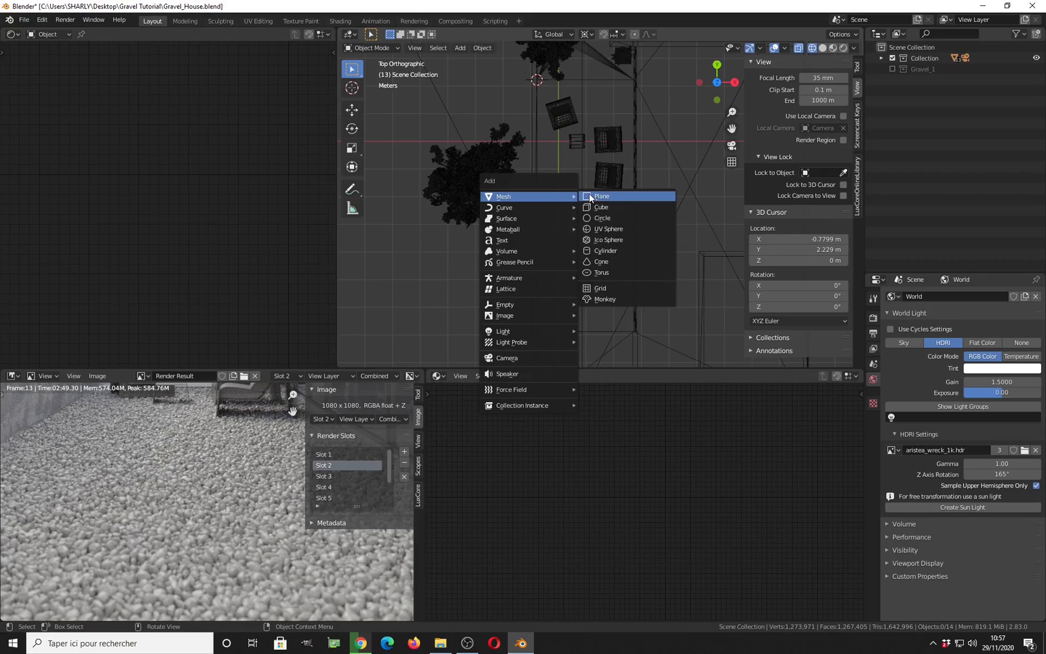
{"action": "left_click", "coordinate": [589, 195]}
Move the plane so its upper-left corner sits on the 3D cursor at the courtyard's corner
{"action": "scroll", "coordinate": [576, 185], "scroll_direction": "down", "scroll_amount": 2}
{"action": "middle_click_drag", "start_coordinate": [555, 172], "coordinate": [538, 242], "text": "shift"}
{"action": "scroll", "coordinate": [520, 224], "scroll_direction": "up", "scroll_amount": 7}
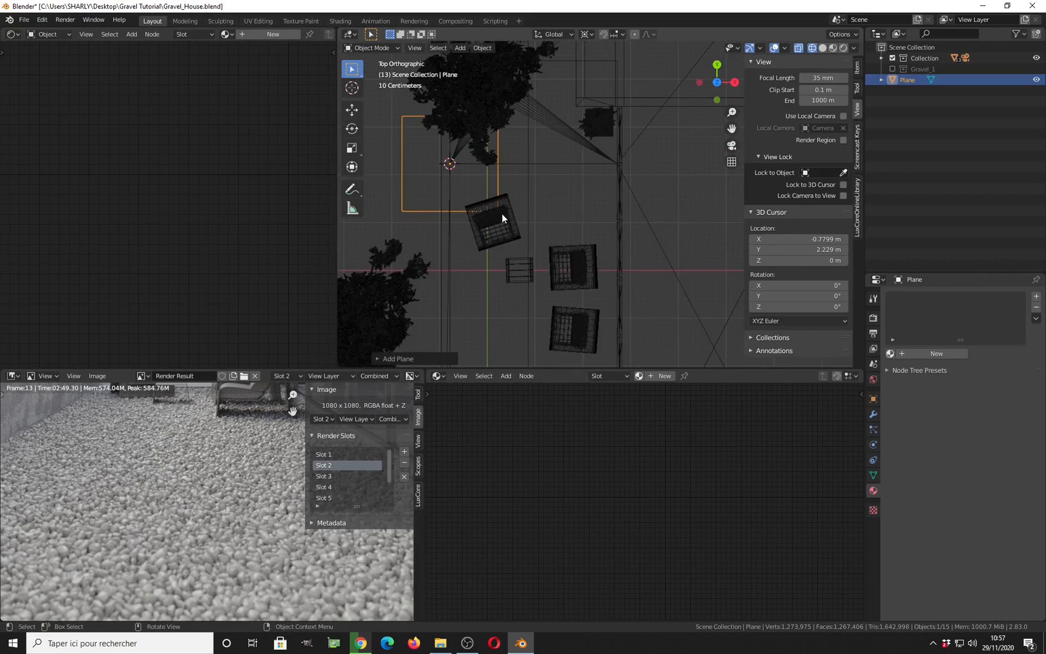
{"action": "key", "text": "g"}
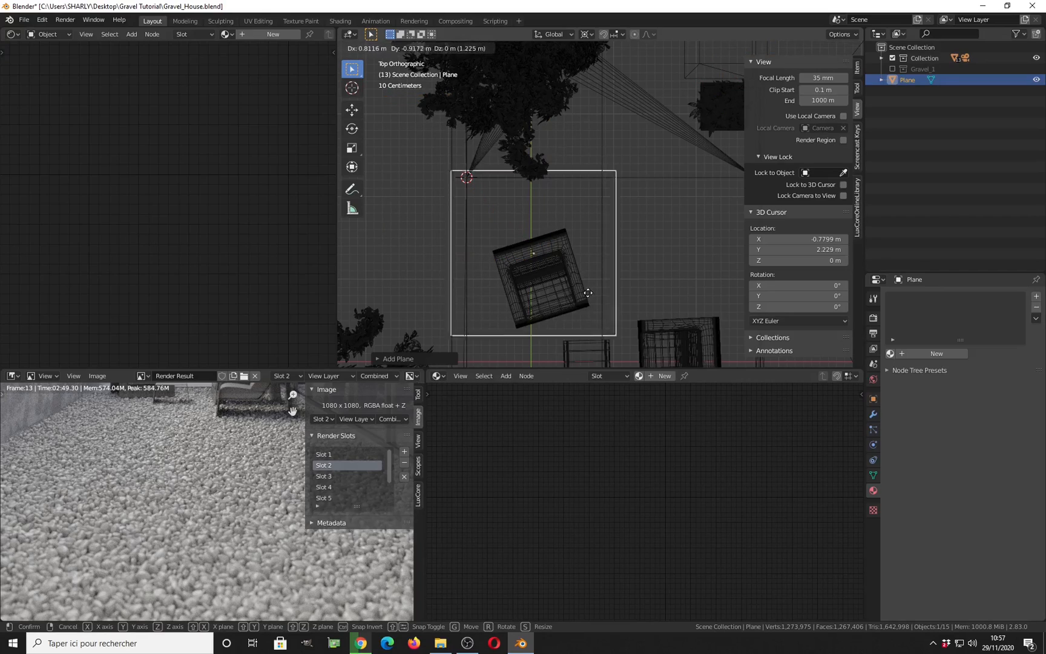
{"action": "left_click", "coordinate": [604, 301]}
{"action": "scroll", "coordinate": [526, 272], "scroll_direction": "up", "scroll_amount": 5}
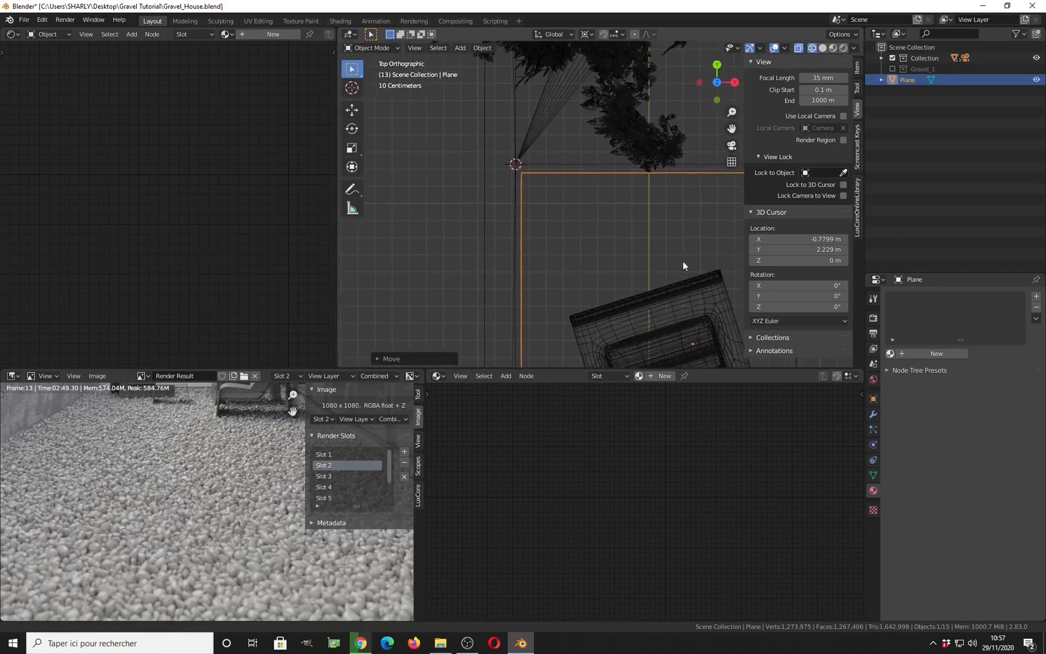
{"action": "key", "text": "g"}
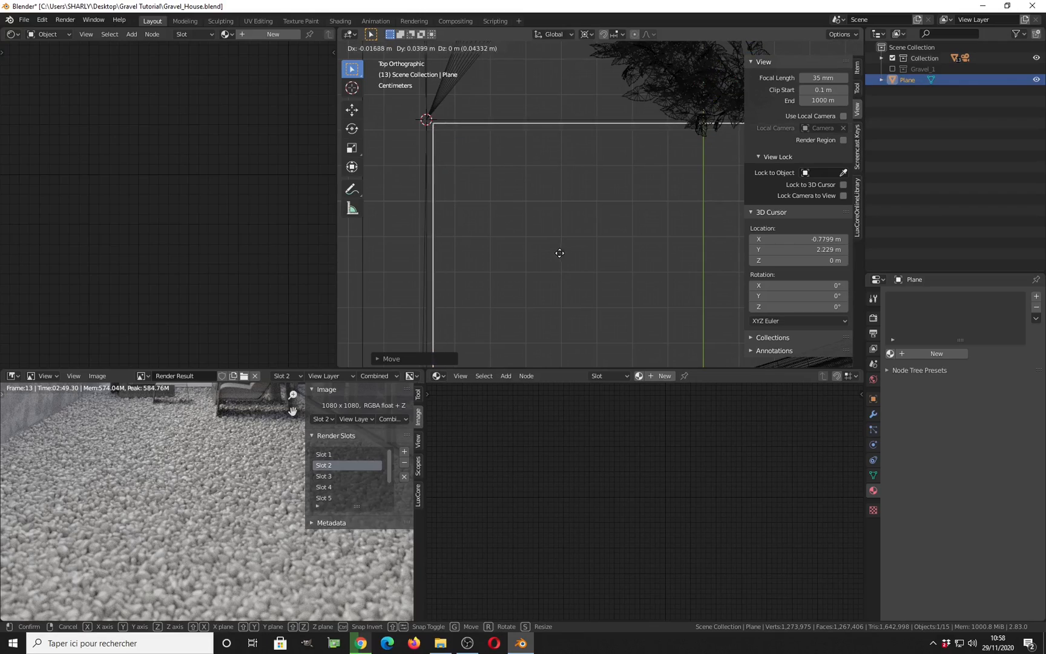
{"action": "left_click", "coordinate": [521, 237]}
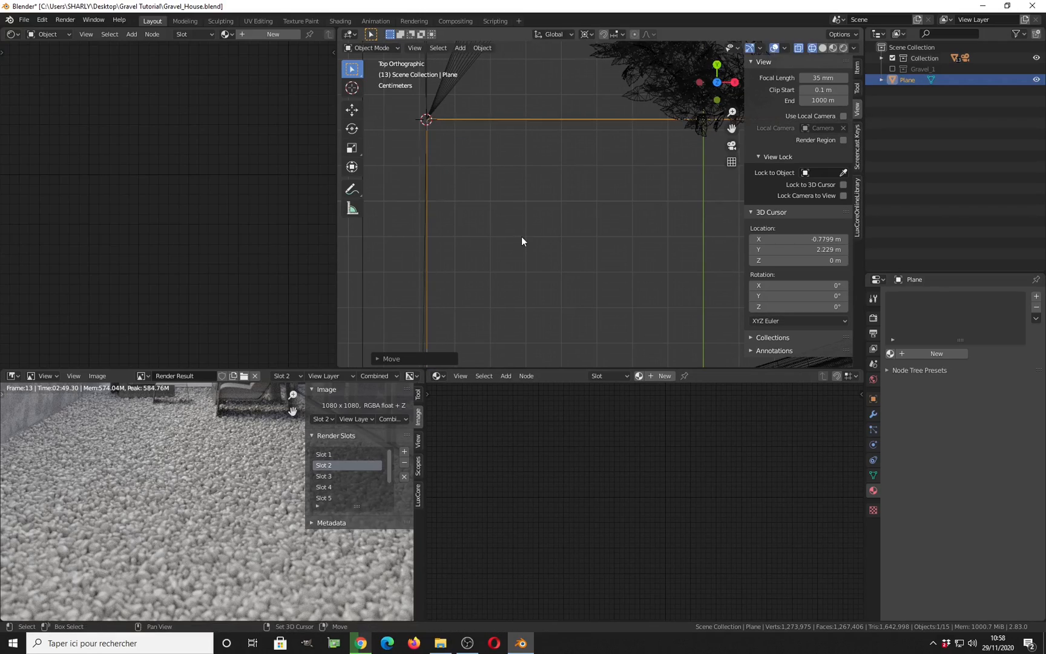
Add an Array modifier to the plane so that it repeats once along X
{"action": "scroll", "coordinate": [533, 238], "scroll_direction": "down", "scroll_amount": 5}
{"action": "middle_click_drag", "start_coordinate": [641, 266], "coordinate": [541, 204], "text": "shift"}
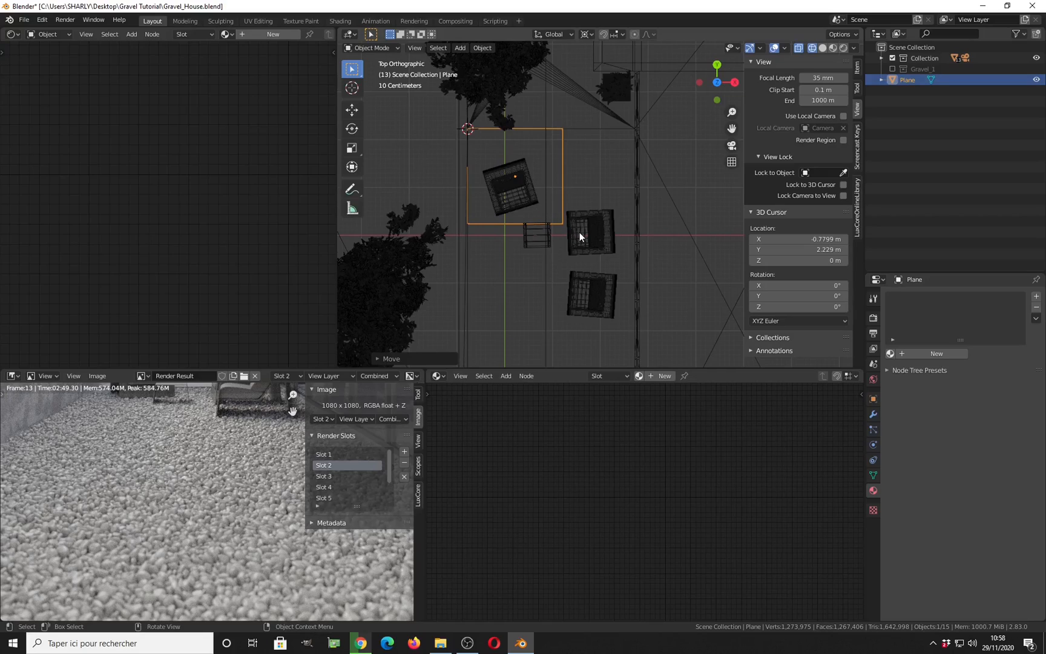
{"action": "left_click", "coordinate": [874, 414]}
{"action": "left_click", "coordinate": [943, 297]}
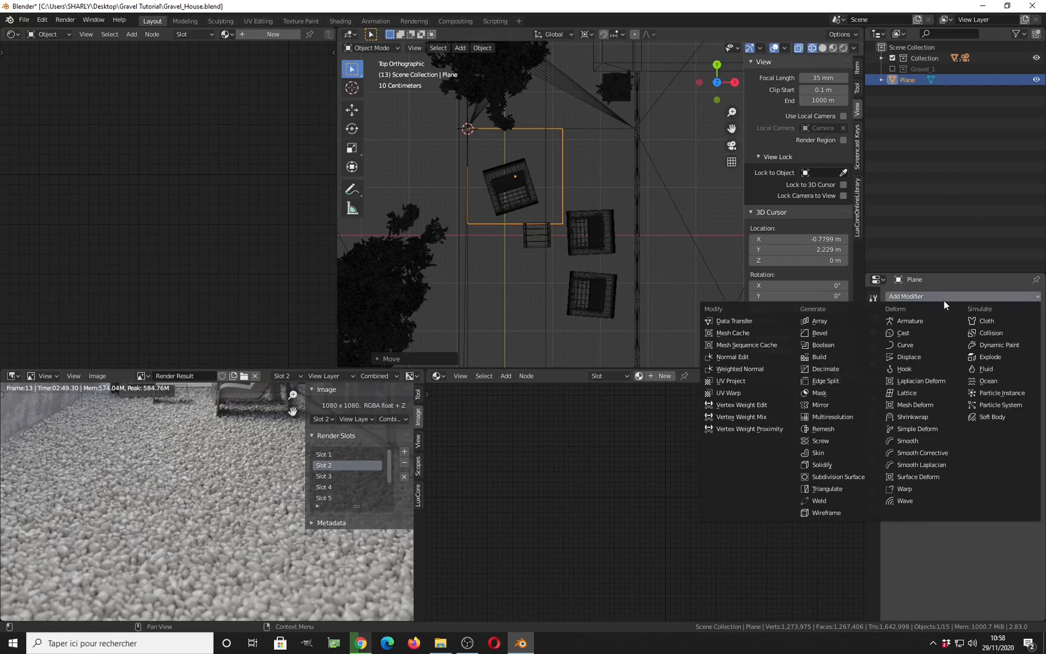
{"action": "left_click", "coordinate": [833, 322]}
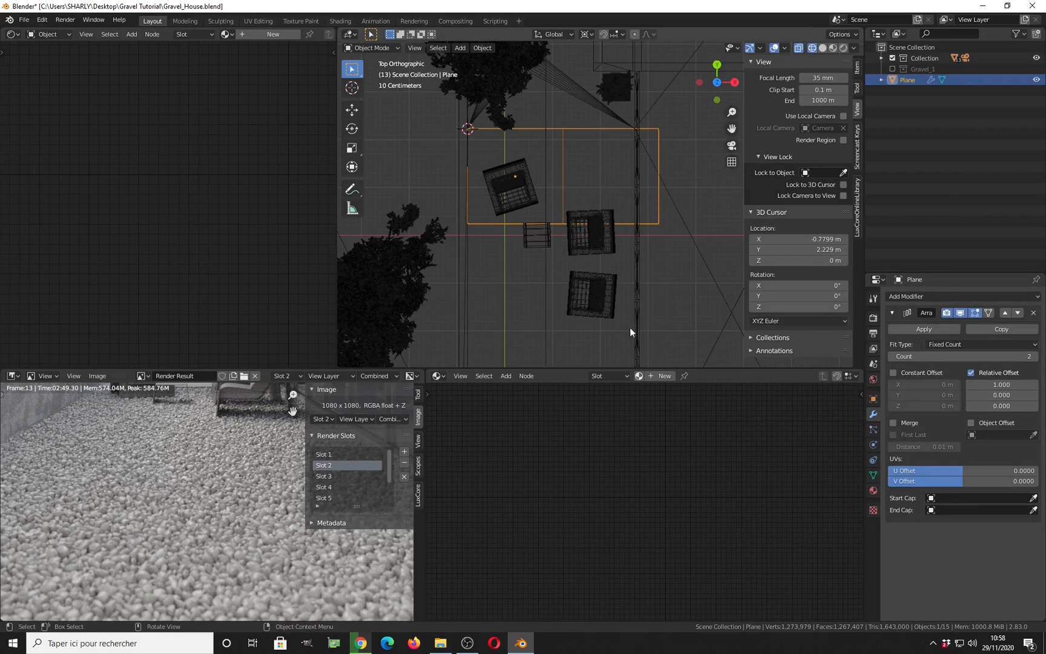
Add a second Array modifier to the plane with a relative offset of 0 in X and -1 in Y
{"action": "scroll", "coordinate": [540, 301], "scroll_direction": "down", "scroll_amount": 3}
{"action": "middle_click_drag", "start_coordinate": [591, 294], "coordinate": [576, 194], "text": "shift"}
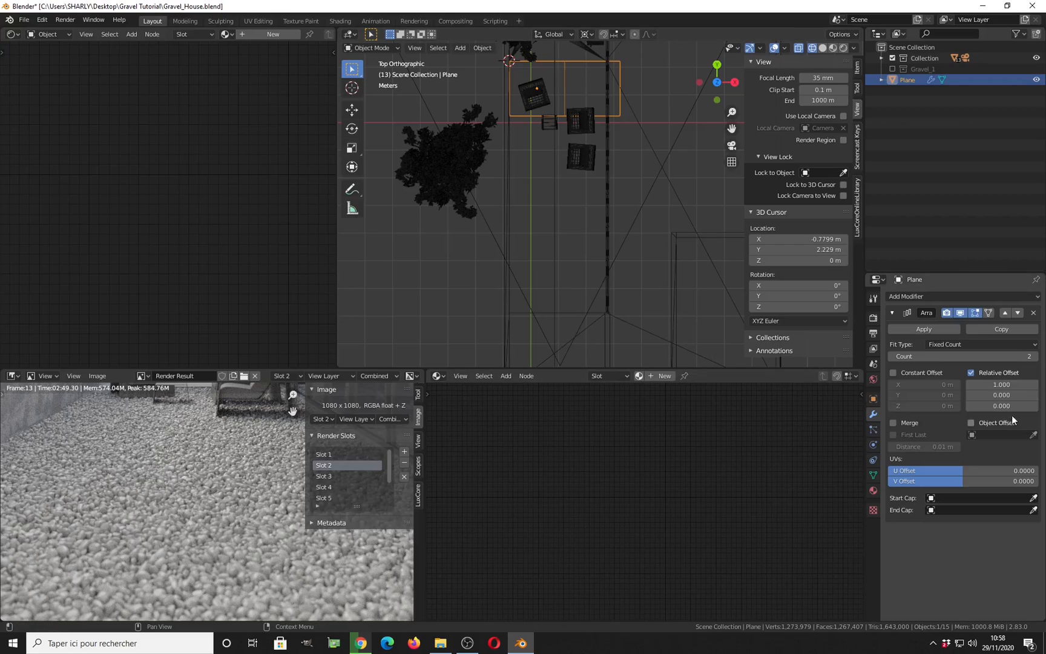
{"action": "left_click", "coordinate": [899, 309]}
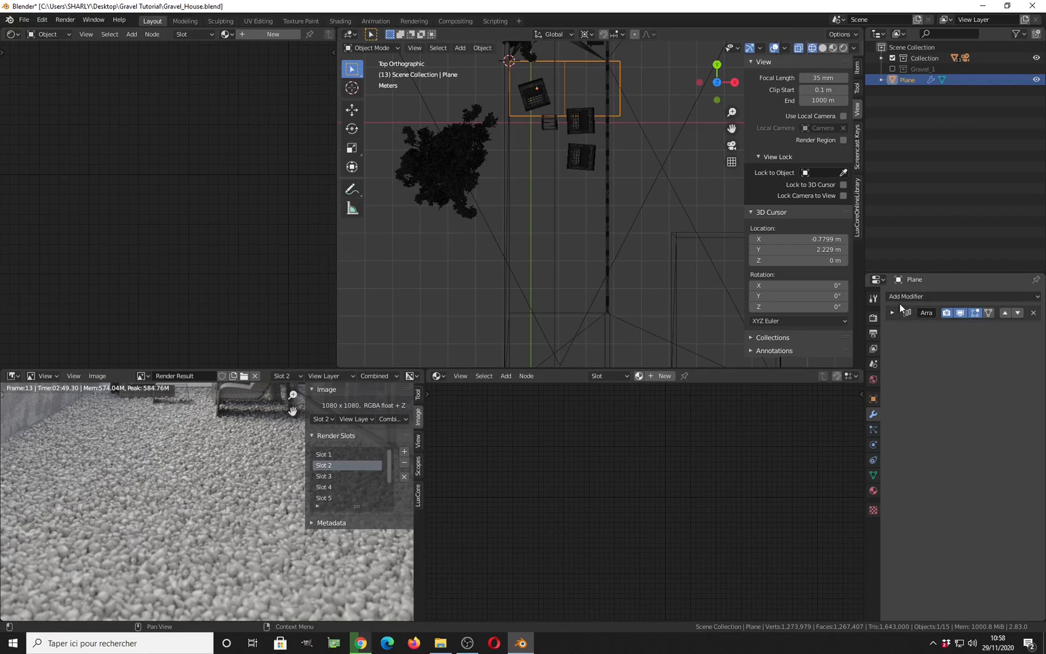
{"action": "left_click", "coordinate": [902, 295]}
{"action": "left_click", "coordinate": [842, 321]}
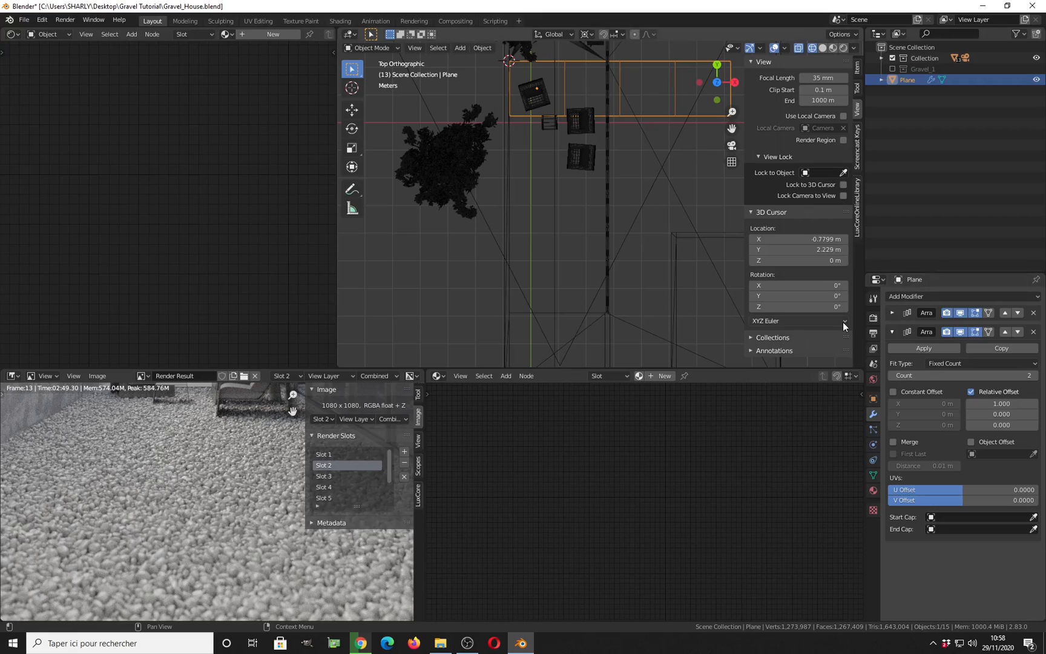
{"action": "left_click", "coordinate": [1003, 403]}
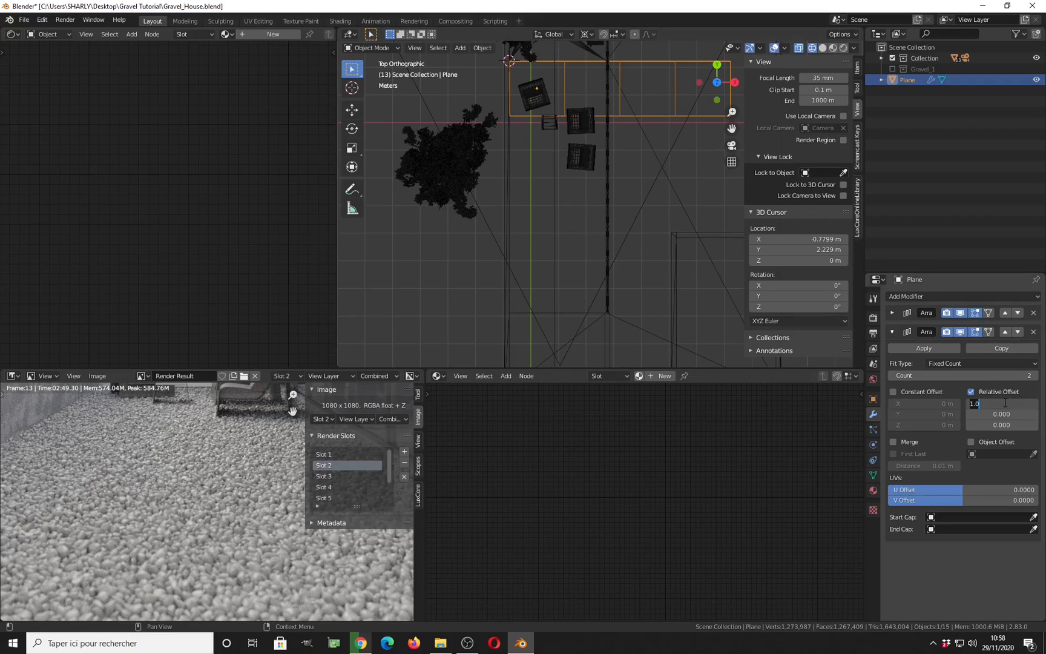
{"action": "type", "text": "0"}
{"action": "key", "text": "Return"}
{"action": "left_click", "coordinate": [1002, 411]}
{"action": "key", "text": "BackSpace"}
{"action": "type", "text": "-1"}
{"action": "key", "text": "Return"}
Set the second Array modifier's count to 5 to extend the plane along the courtyard
{"action": "left_click", "coordinate": [1034, 375]}
{"action": "left_click", "coordinate": [1034, 375]}
{"action": "left_click", "coordinate": [1034, 375]}
{"action": "middle_click_drag", "start_coordinate": [476, 273], "coordinate": [471, 245], "text": "shift"}
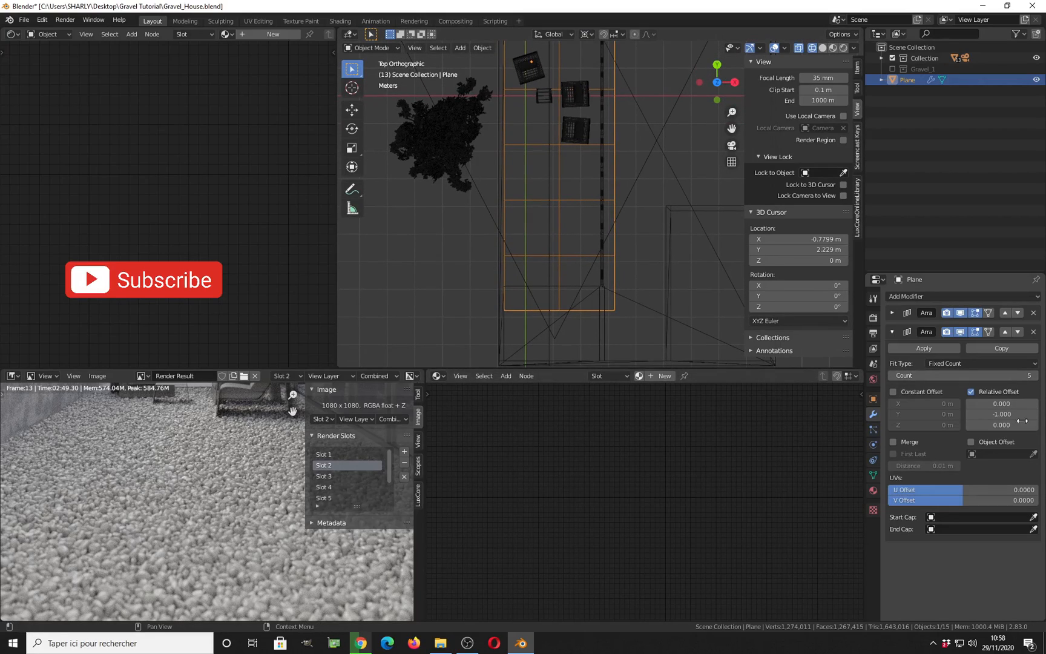
Apply both Array modifiers to the plane, the first one before the second
{"action": "left_click", "coordinate": [892, 331]}
{"action": "left_click", "coordinate": [892, 312]}
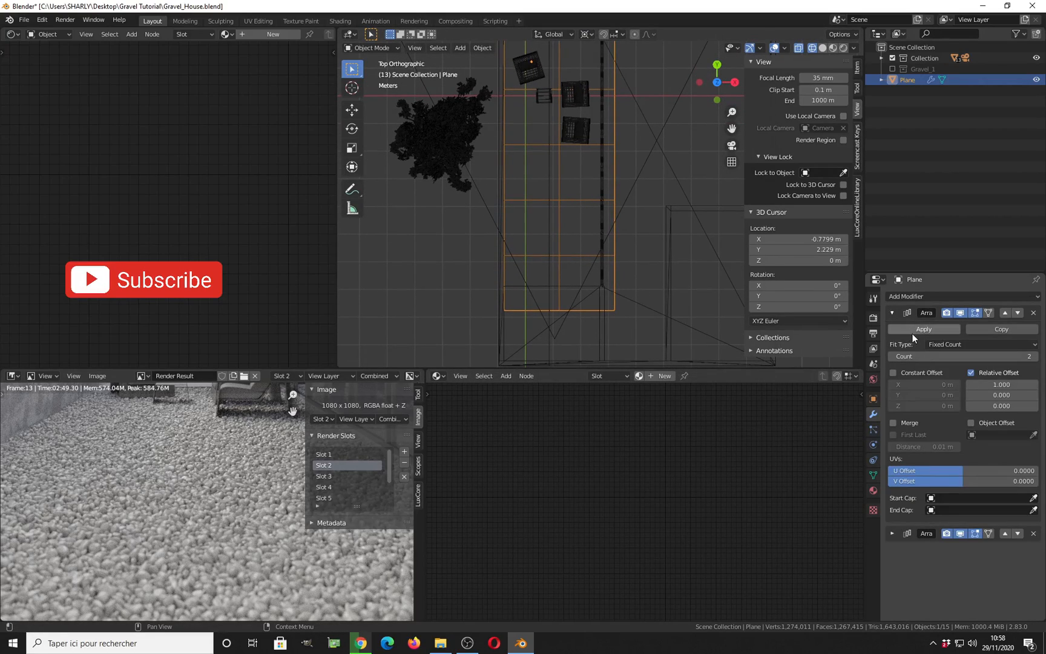
{"action": "left_click", "coordinate": [912, 332]}
{"action": "left_click", "coordinate": [893, 314]}
{"action": "left_click", "coordinate": [900, 327]}
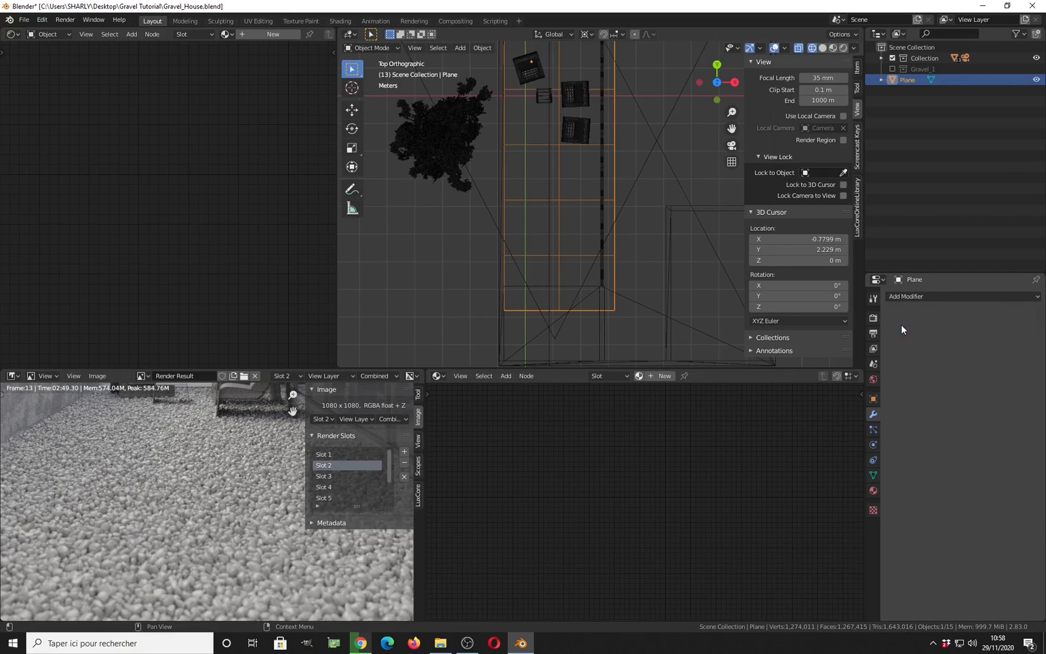
Merge all of the plane's vertices by distance in Edit Mode
{"action": "key", "text": "Tab"}
{"action": "key", "text": "m"}
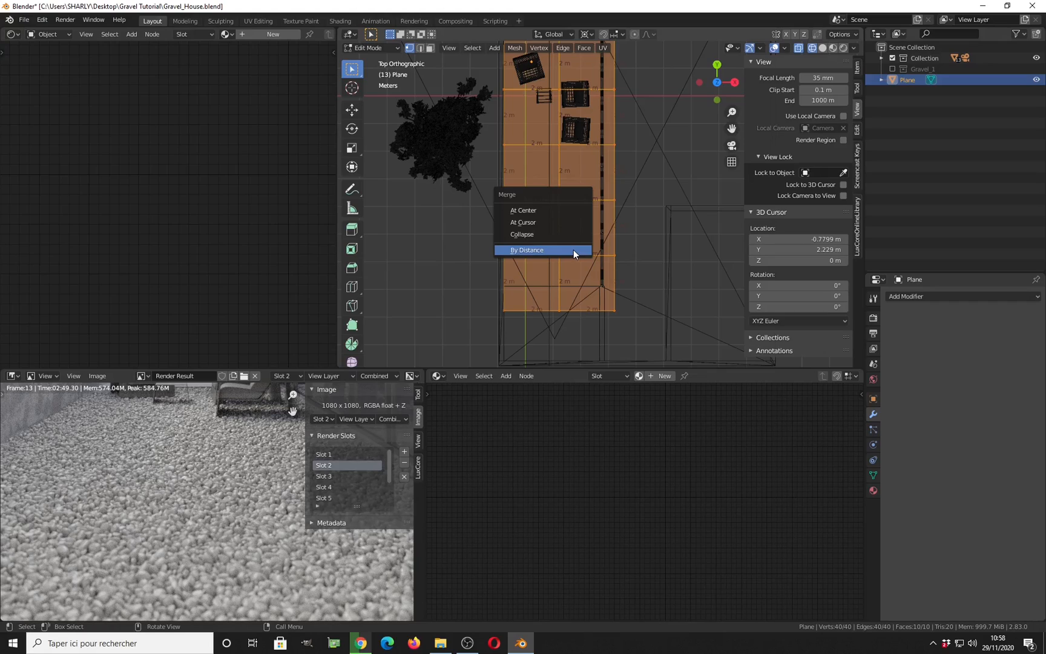
{"action": "left_click", "coordinate": [573, 251]}
Make the 3D viewport taller and subdivide the whole plane twice
{"action": "middle_click_drag", "start_coordinate": [570, 254], "coordinate": [580, 268], "text": "shift"}
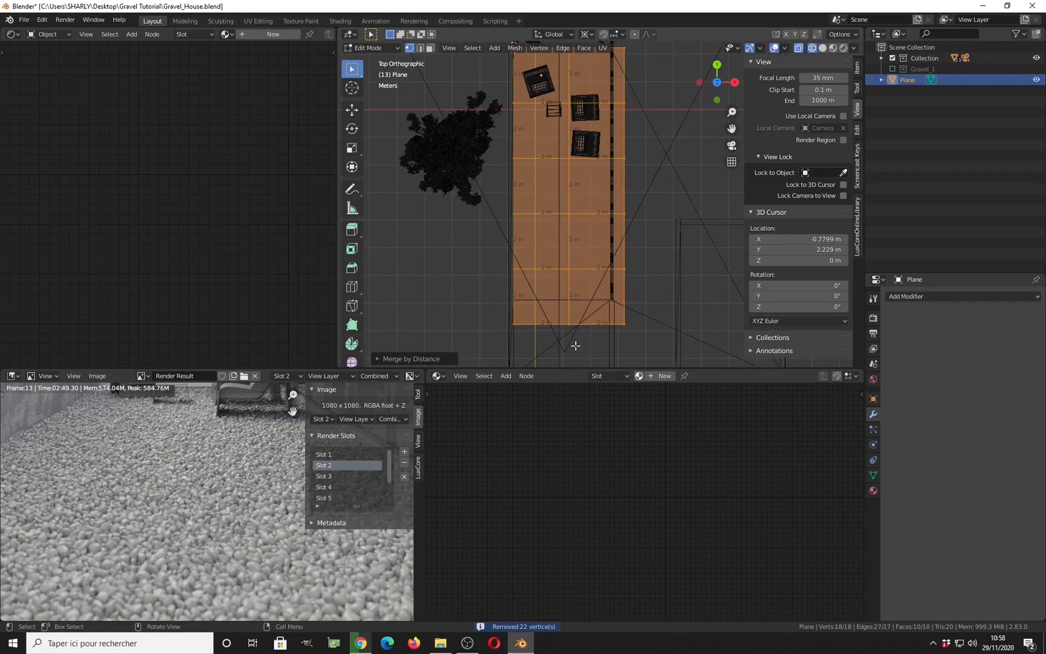
{"action": "left_click_drag", "start_coordinate": [579, 368], "coordinate": [591, 469]}
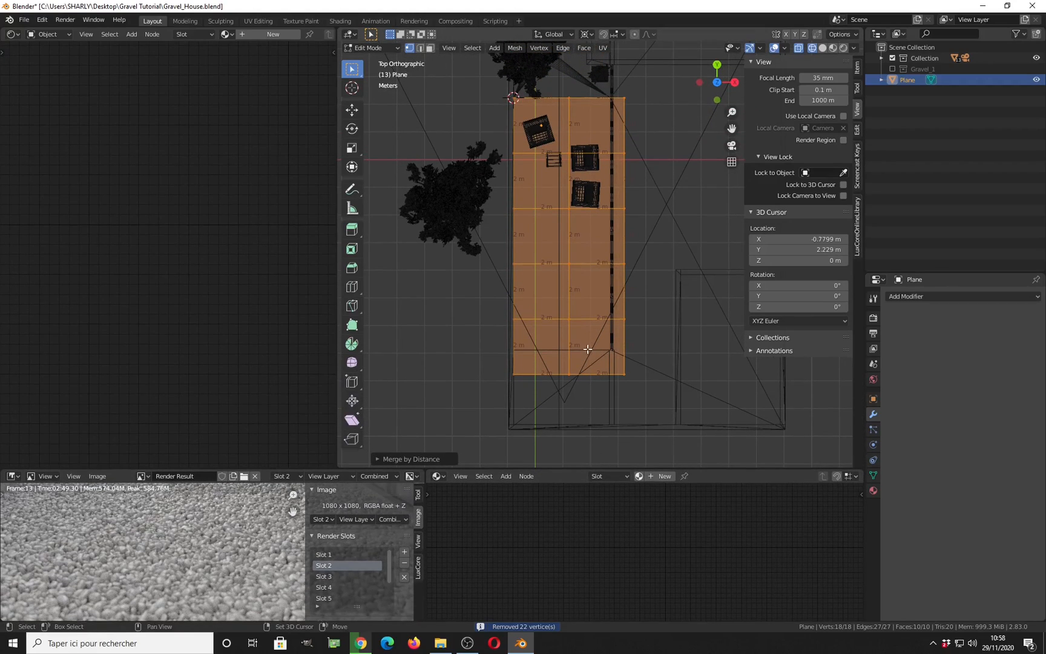
{"action": "scroll", "coordinate": [572, 366], "scroll_direction": "up", "scroll_amount": 2}
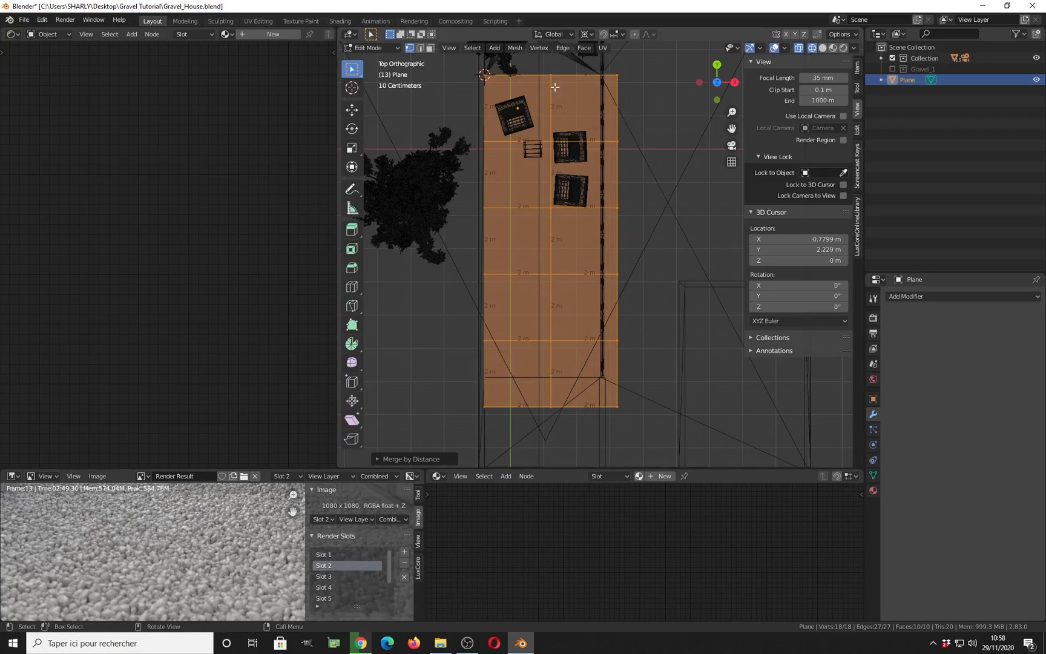
{"action": "middle_click_drag", "start_coordinate": [560, 231], "coordinate": [565, 233], "text": "shift"}
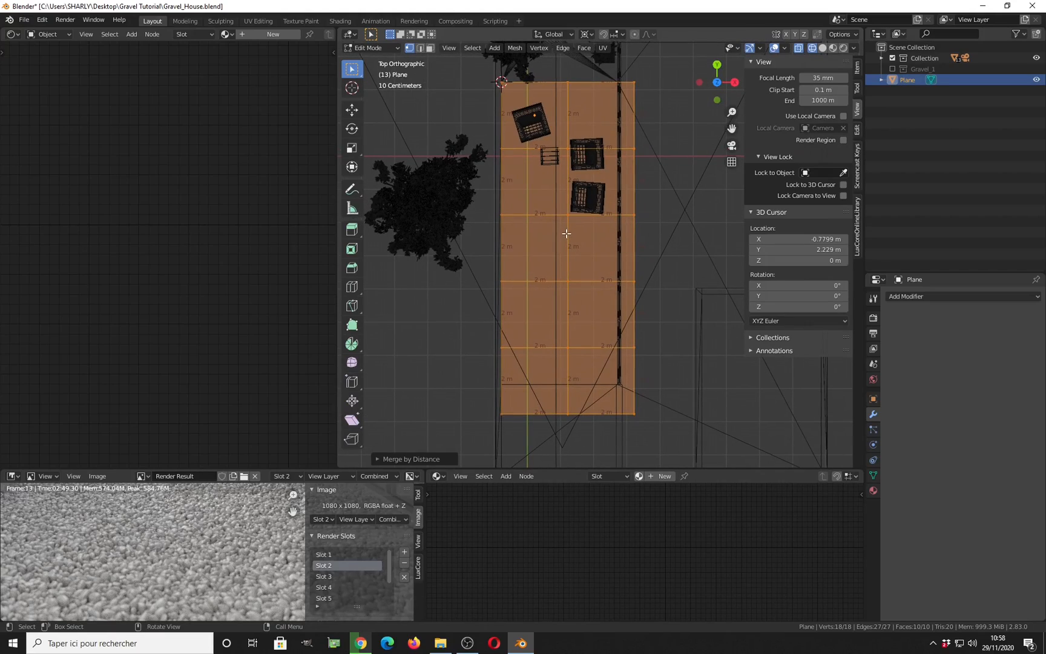
{"action": "right_click", "coordinate": [543, 201]}
{"action": "left_click", "coordinate": [543, 202]}
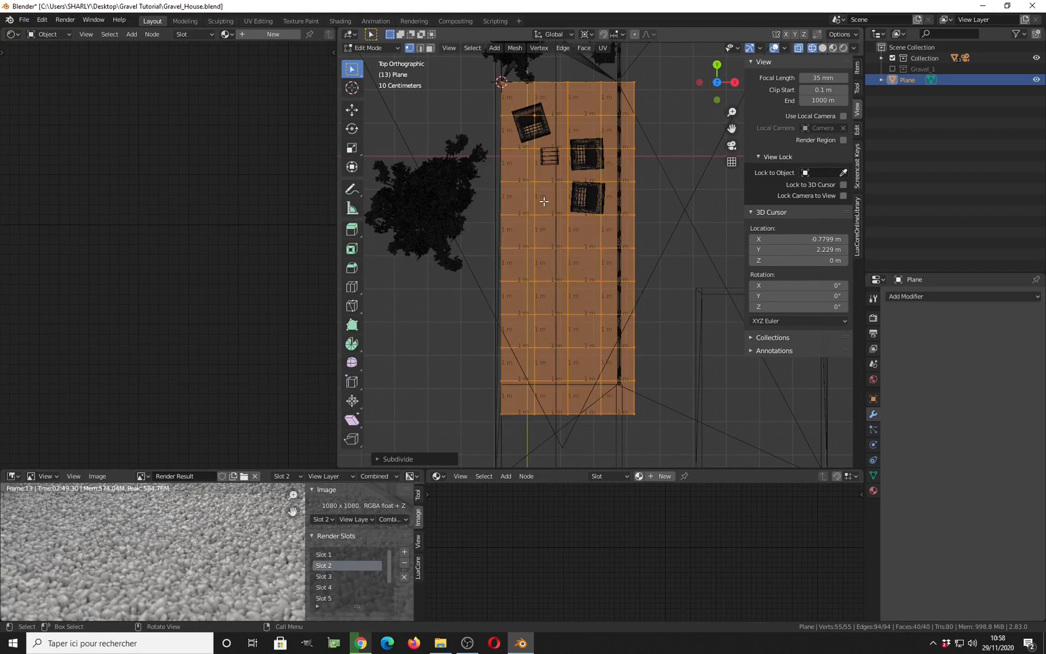
{"action": "right_click", "coordinate": [543, 201]}
{"action": "left_click", "coordinate": [543, 201]}
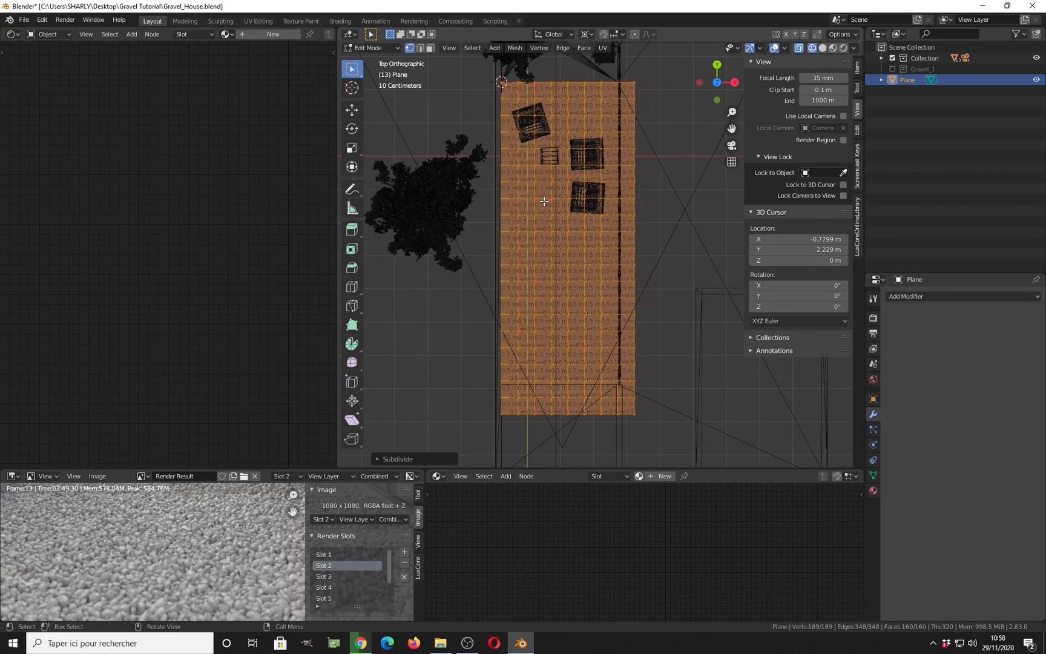
Delete the plane's surplus vertices: the two rows at its near end and the column outside the courtyard wall
{"action": "middle_click_drag", "start_coordinate": [607, 328], "coordinate": [588, 213], "text": "shift"}
{"action": "key", "text": "alt+a"}
{"action": "scroll", "coordinate": [486, 286], "scroll_direction": "up", "scroll_amount": 2}
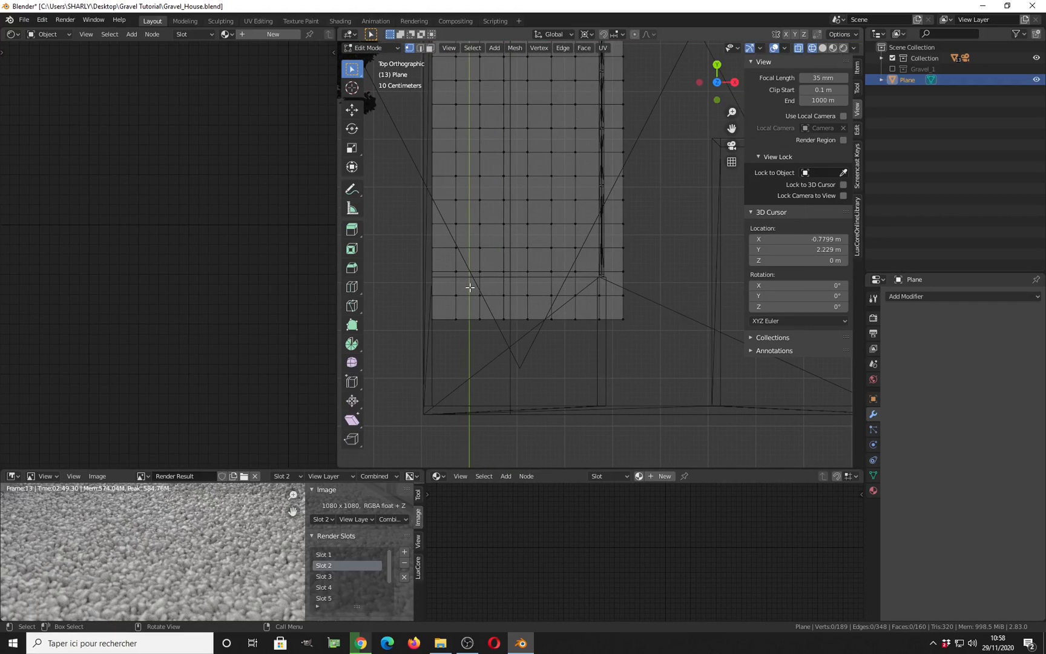
{"action": "key", "text": "b"}
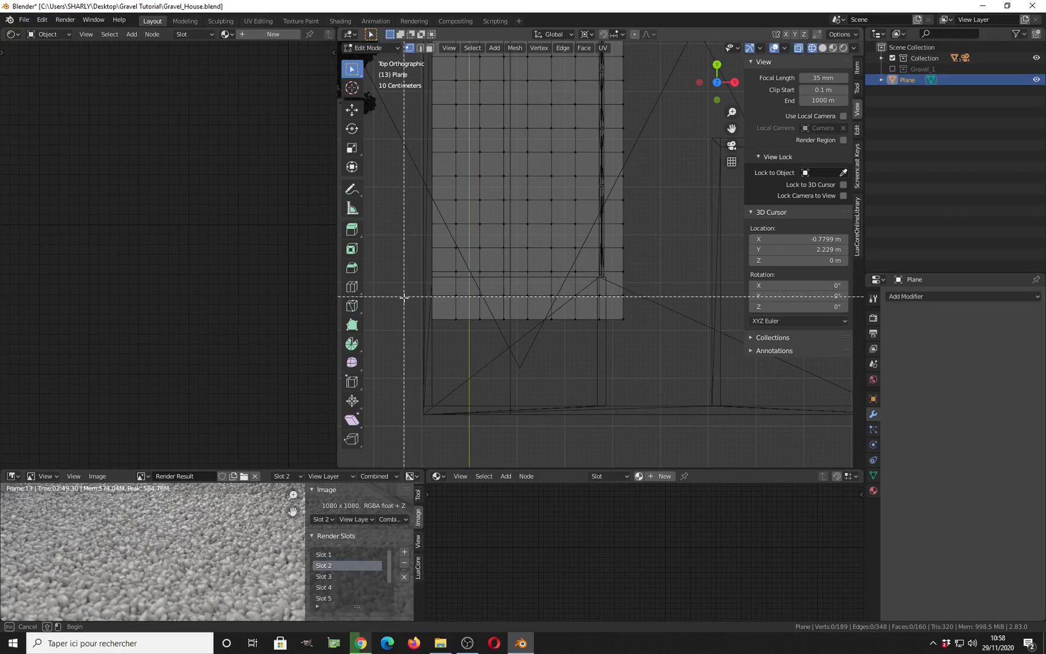
{"action": "left_click_drag", "start_coordinate": [400, 289], "coordinate": [665, 343]}
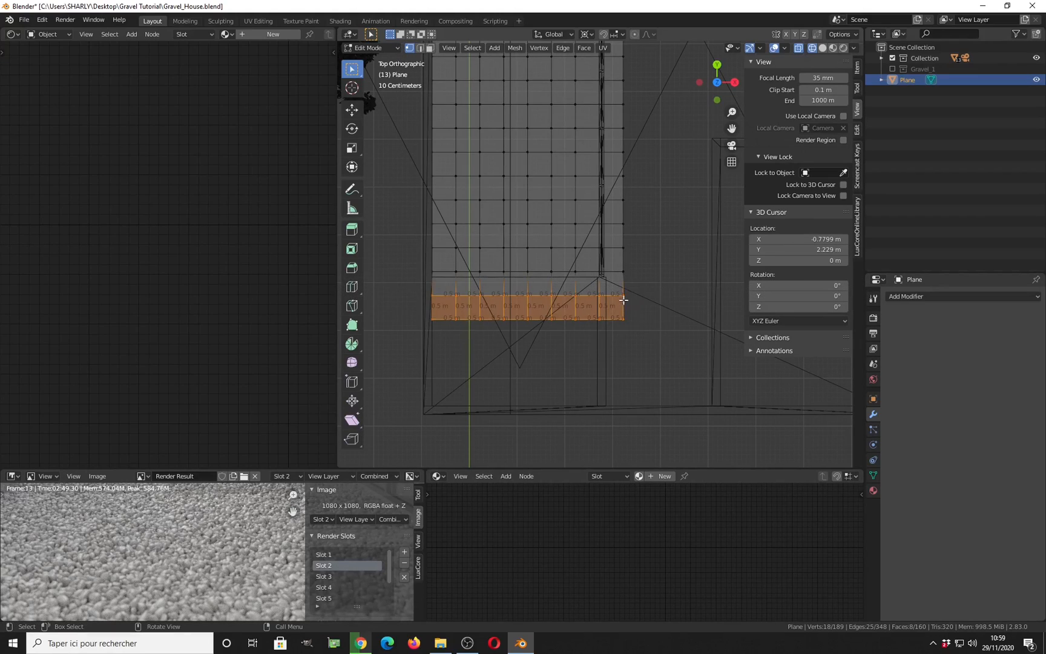
{"action": "scroll", "coordinate": [612, 197], "scroll_direction": "down", "scroll_amount": 2}
{"action": "scroll", "coordinate": [612, 198], "scroll_direction": "down", "scroll_amount": 1}
{"action": "middle_click_drag", "start_coordinate": [611, 61], "coordinate": [612, 151], "text": "shift"}
{"action": "key", "text": "b"}
{"action": "left_click_drag", "start_coordinate": [610, 85], "coordinate": [685, 390]}
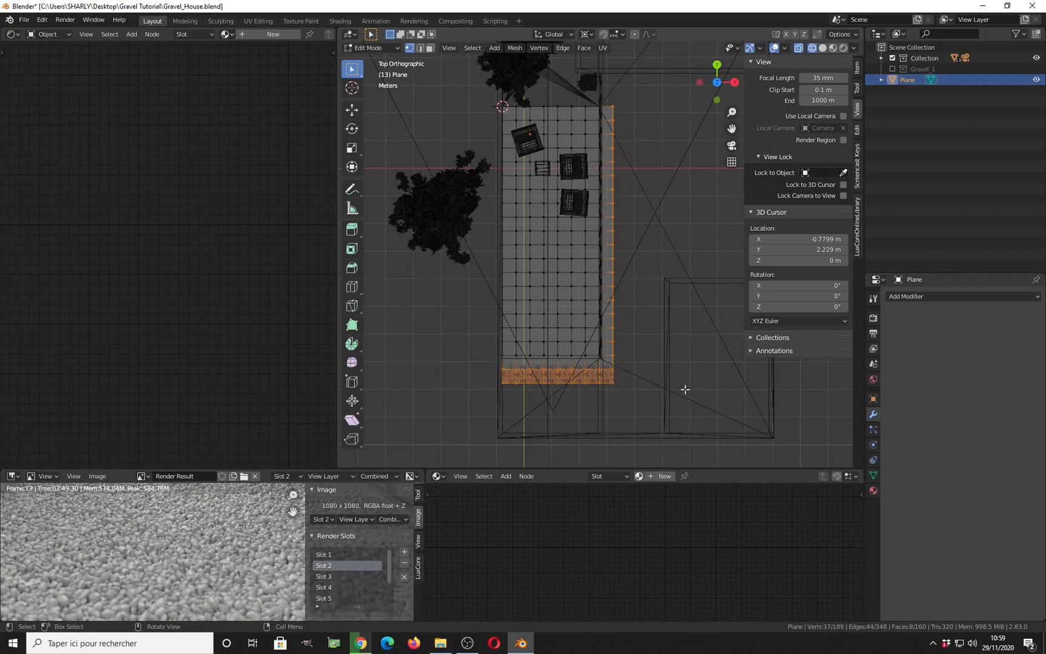
{"action": "key", "text": "x"}
{"action": "left_click", "coordinate": [677, 344]}
{"action": "scroll", "coordinate": [638, 348], "scroll_direction": "up", "scroll_amount": 1}
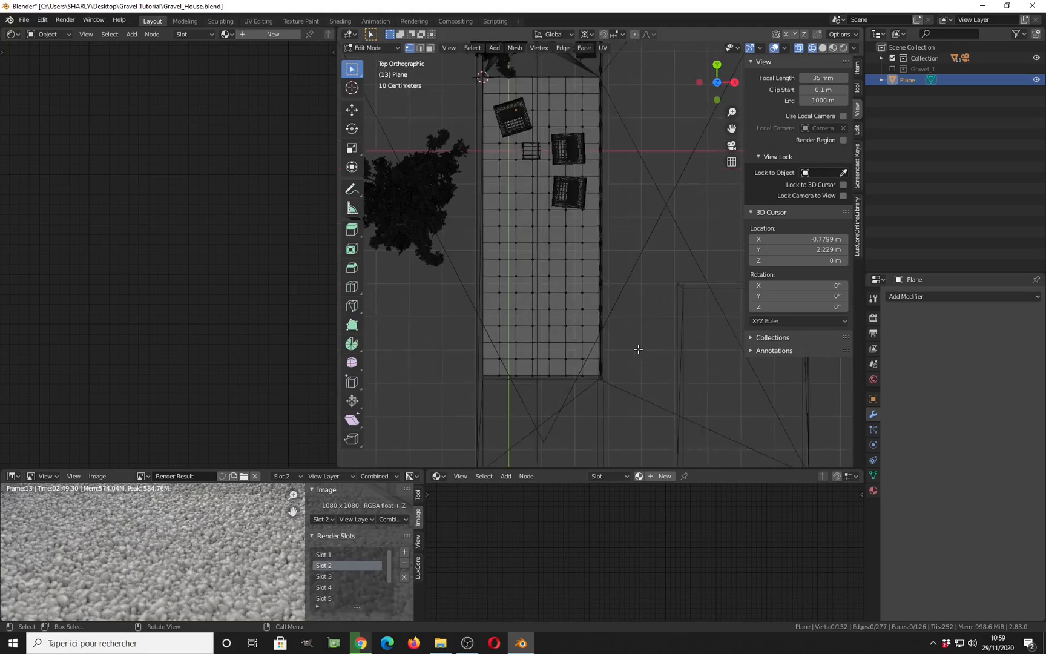
Select the plane's entire remaining mesh and bring its end at the courtyard edge into close view
{"action": "scroll", "coordinate": [632, 350], "scroll_direction": "up", "scroll_amount": 1}
{"action": "middle_click_drag", "start_coordinate": [626, 351], "coordinate": [630, 268], "text": "shift"}
{"action": "key", "text": "a"}
{"action": "scroll", "coordinate": [602, 320], "scroll_direction": "up", "scroll_amount": 1}
{"action": "scroll", "coordinate": [602, 320], "scroll_direction": "up", "scroll_amount": 1}
{"action": "middle_click_drag", "start_coordinate": [625, 312], "coordinate": [687, 297], "text": "shift"}
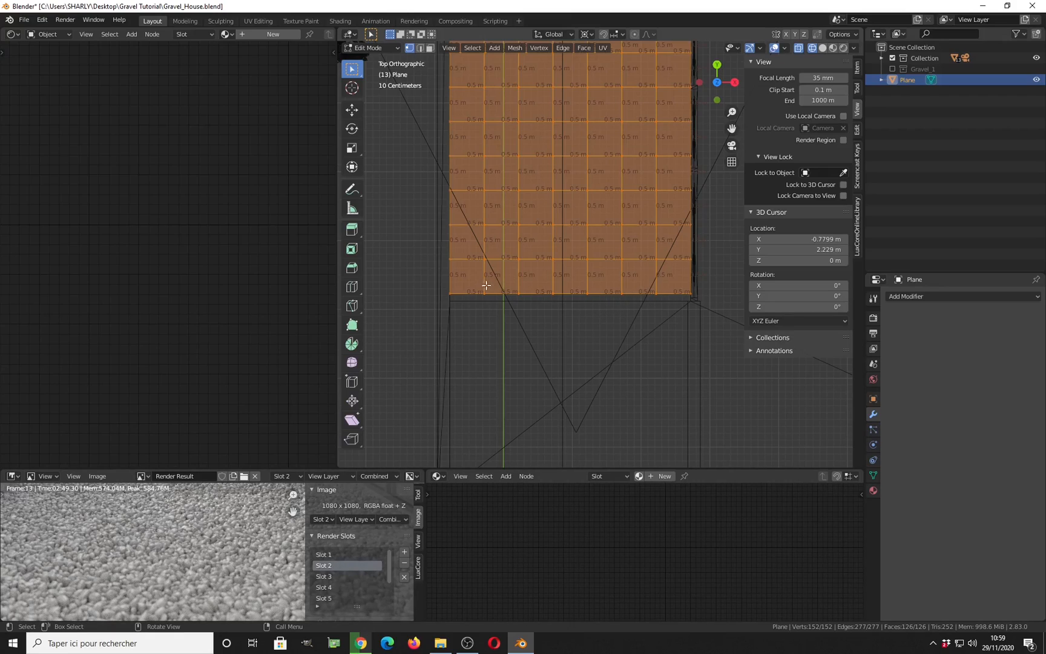
Move the Ground mesh's edge at the plane's end about 0.11 m along Y to meet the plane
{"action": "key", "text": "Tab"}
{"action": "left_click", "coordinate": [588, 302]}
{"action": "key", "text": "Tab"}
{"action": "key", "text": "a"}
{"action": "key", "text": "alt+a"}
{"action": "key", "text": "b"}
{"action": "left_click_drag", "start_coordinate": [444, 285], "coordinate": [703, 325]}
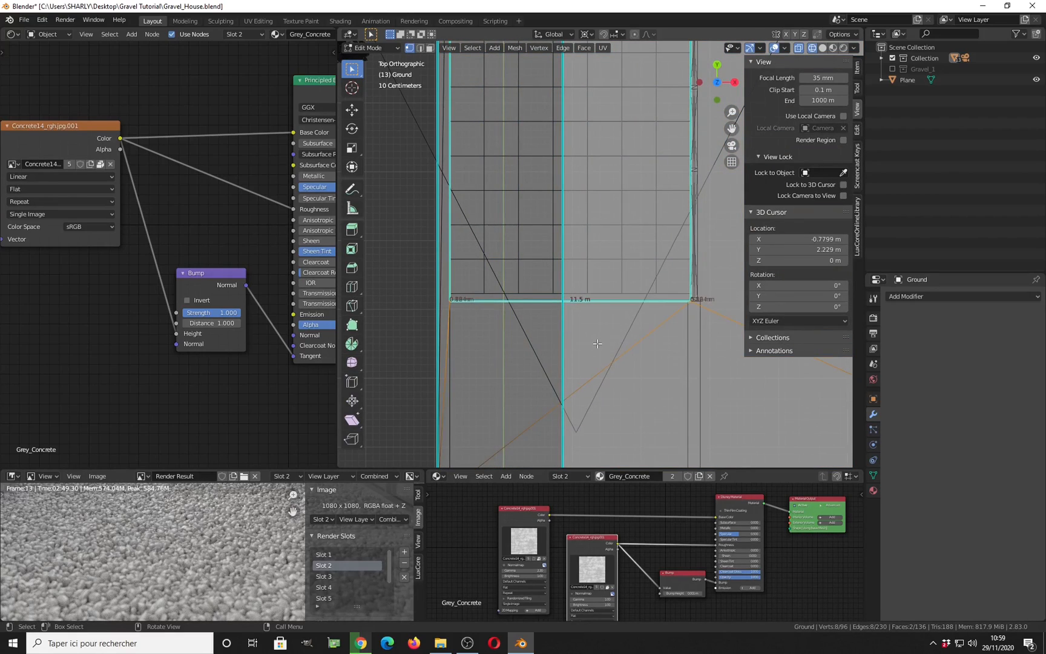
{"action": "key", "text": "g"}
{"action": "key", "text": "y"}
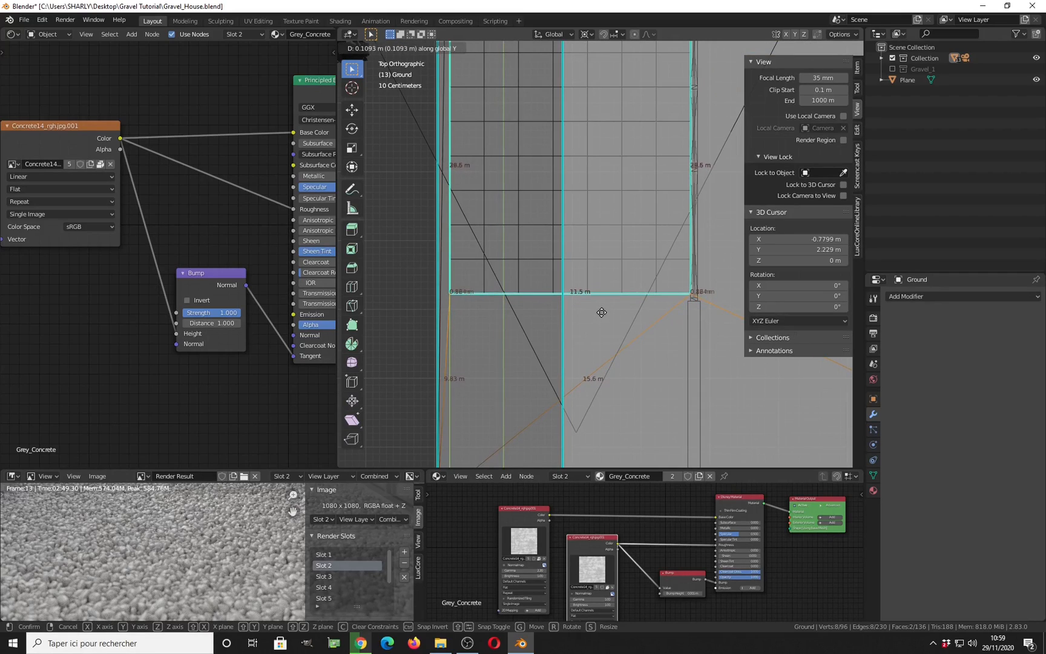
{"action": "left_click", "coordinate": [601, 312]}
{"action": "scroll", "coordinate": [602, 311], "scroll_direction": "down", "scroll_amount": 4}
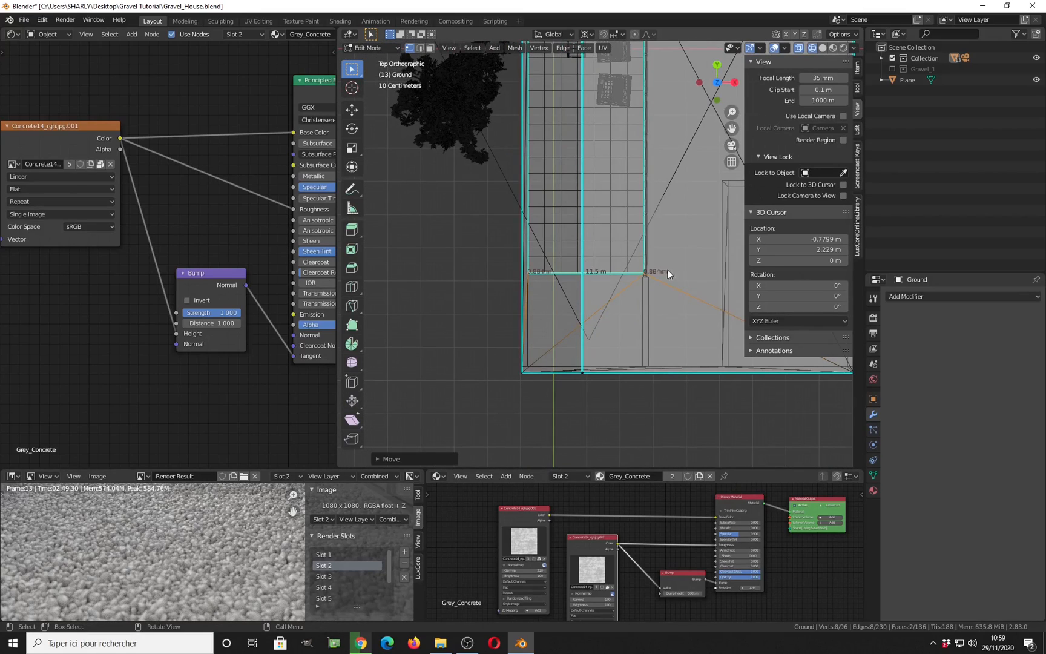
Reopen the plane in Edit Mode with solid shading and turn off the edge length overlay
{"action": "key", "text": "Tab"}
{"action": "middle_click_drag", "start_coordinate": [667, 270], "coordinate": [606, 328]}
{"action": "left_click", "coordinate": [596, 312]}
{"action": "key", "text": "Tab"}
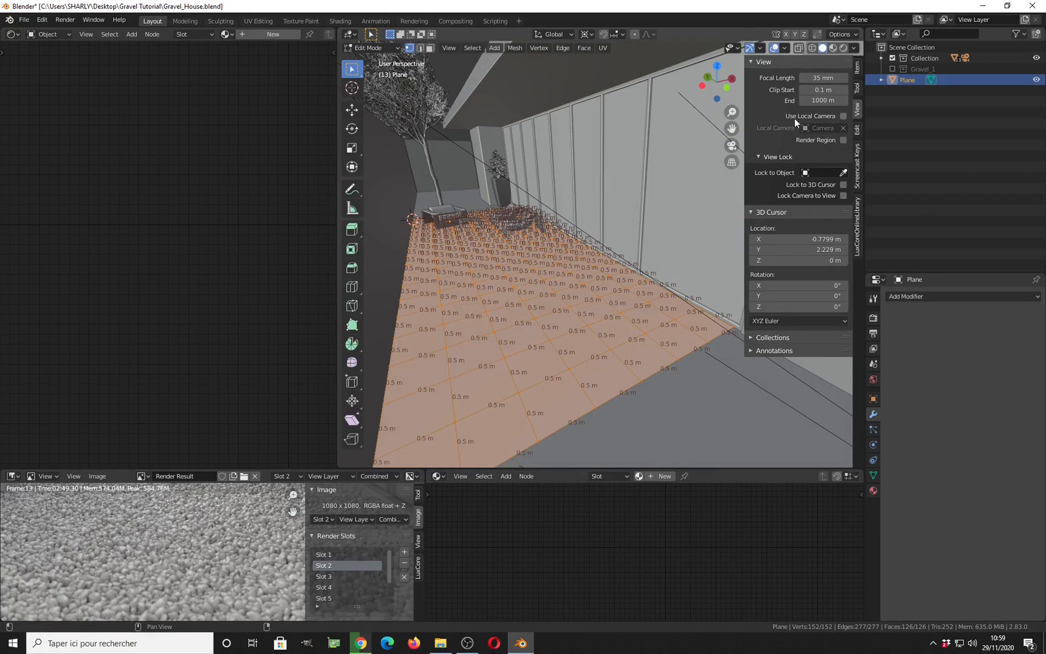
{"action": "left_click", "coordinate": [782, 48]}
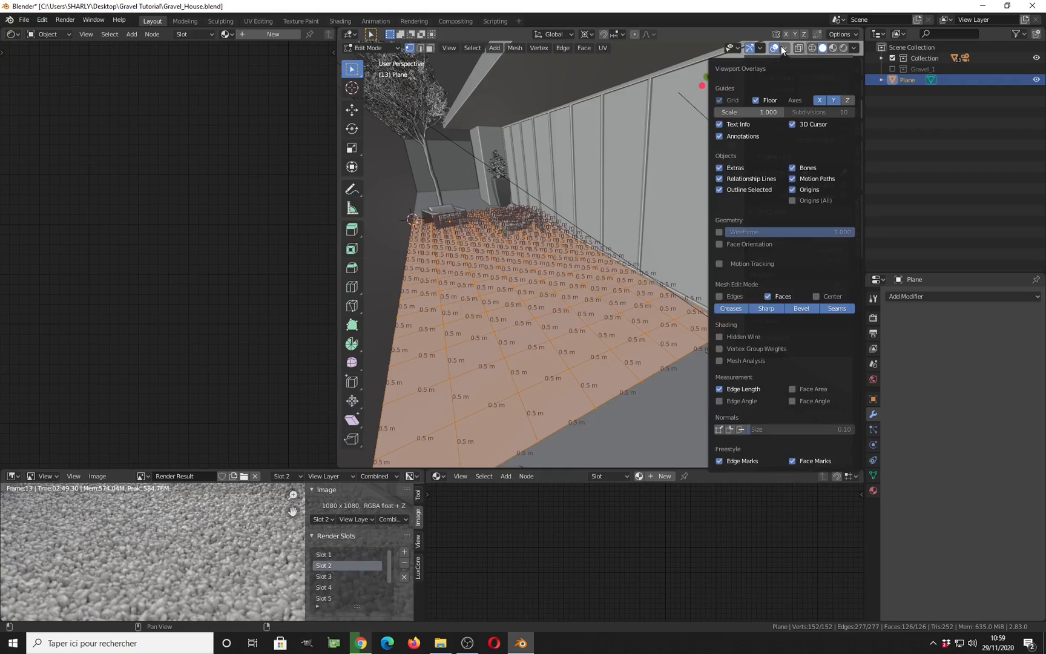
{"action": "left_click", "coordinate": [719, 388]}
{"action": "middle_click_drag", "start_coordinate": [654, 290], "coordinate": [591, 308]}
Make the image and node editors taller and show the whole reference render
{"action": "scroll", "coordinate": [183, 536], "scroll_direction": "down", "scroll_amount": 2}
{"action": "mouse_move", "coordinate": [183, 536]}
{"action": "middle_mouse_down"}
{"action": "mouse_move", "coordinate": [196, 535]}
{"action": "mouse_move", "coordinate": [173, 525]}
{"action": "middle_mouse_up"}
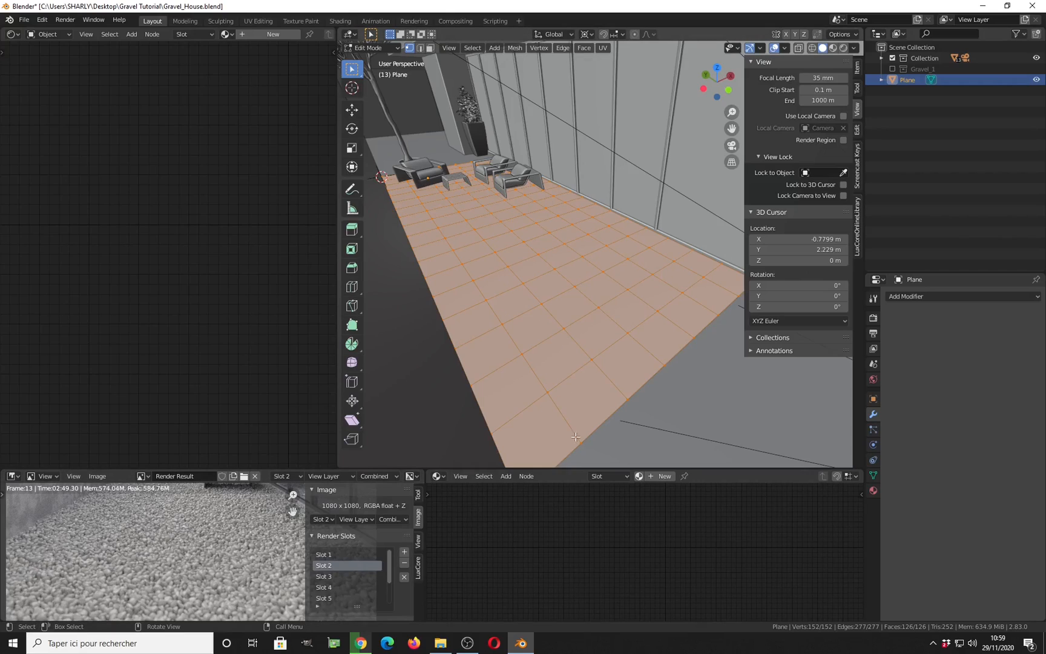
{"action": "left_click_drag", "start_coordinate": [572, 470], "coordinate": [565, 280]}
Switch the render engine to Cycles and back to LuxCore
{"action": "left_click", "coordinate": [872, 319]}
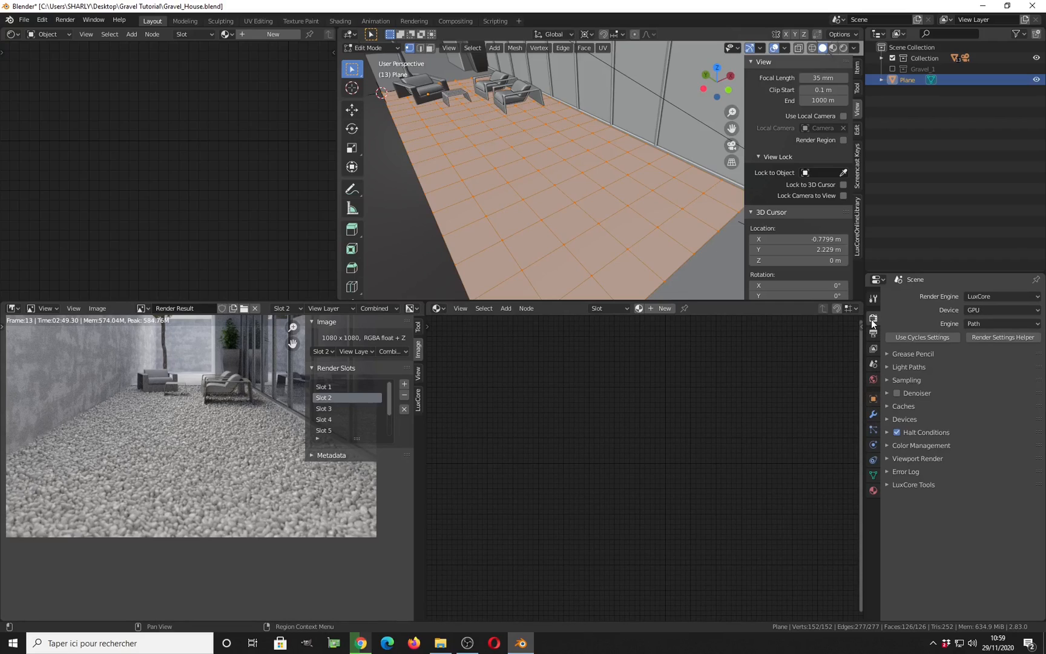
{"action": "left_click", "coordinate": [993, 296]}
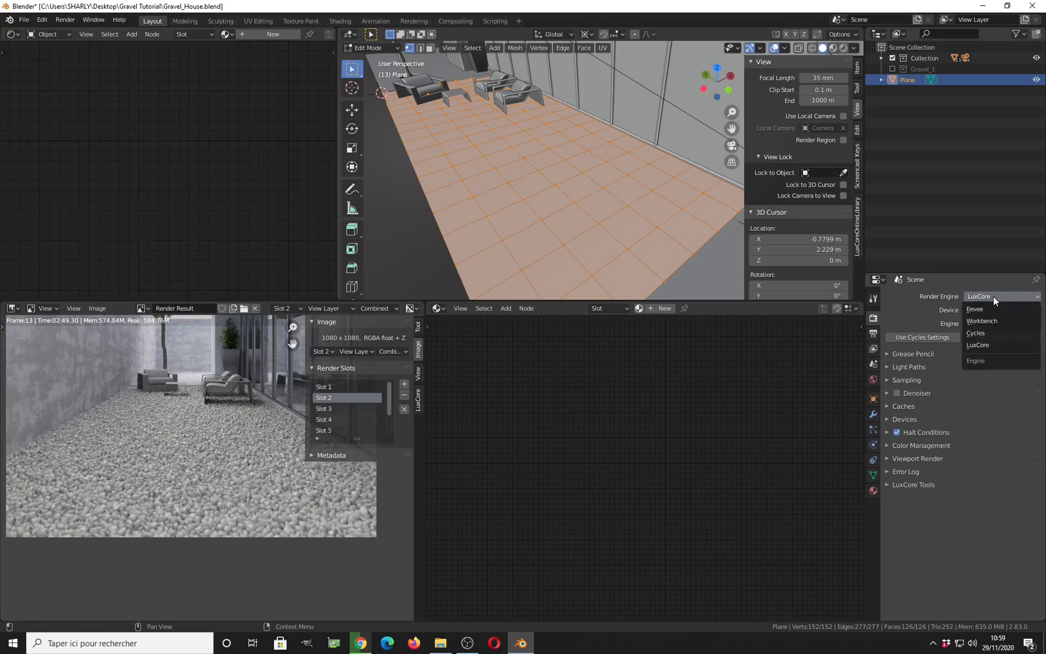
{"action": "left_click", "coordinate": [976, 333]}
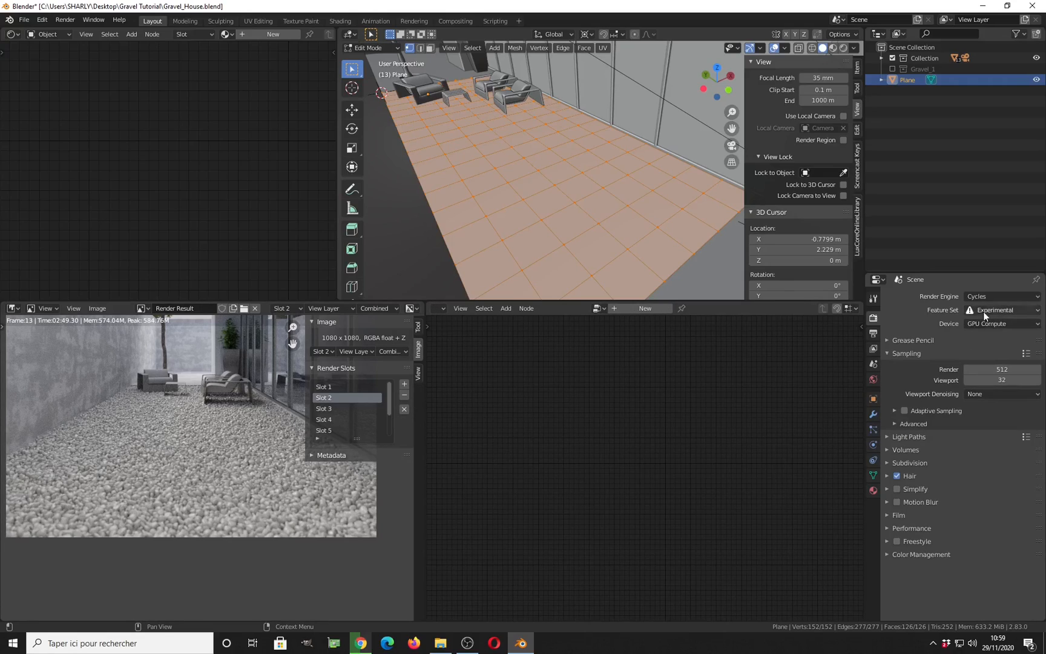
{"action": "left_click", "coordinate": [988, 295]}
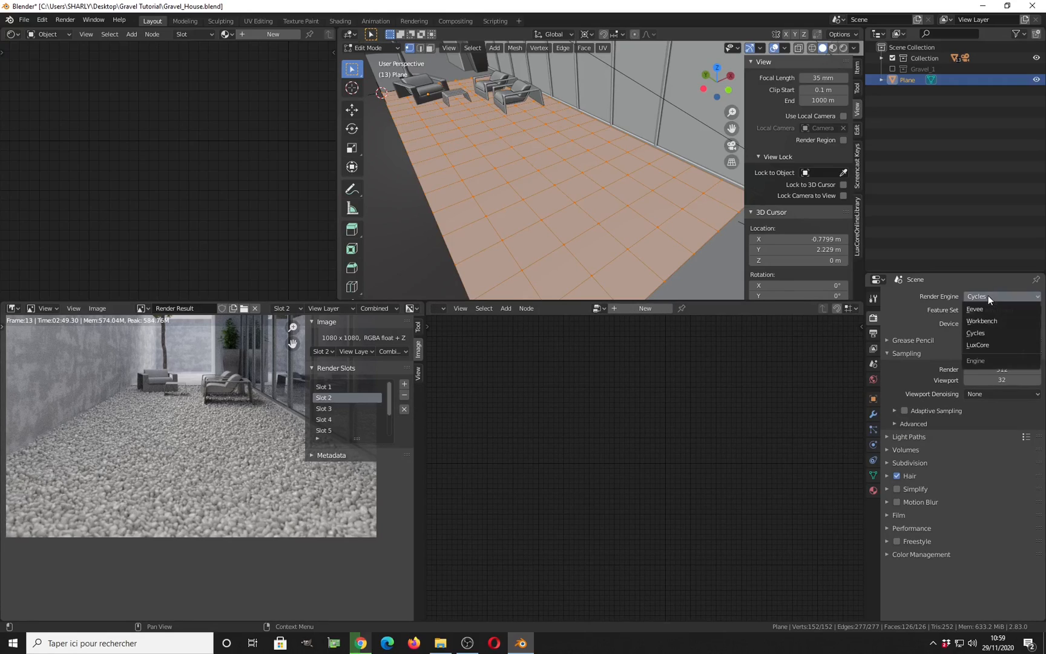
{"action": "left_click", "coordinate": [981, 340]}
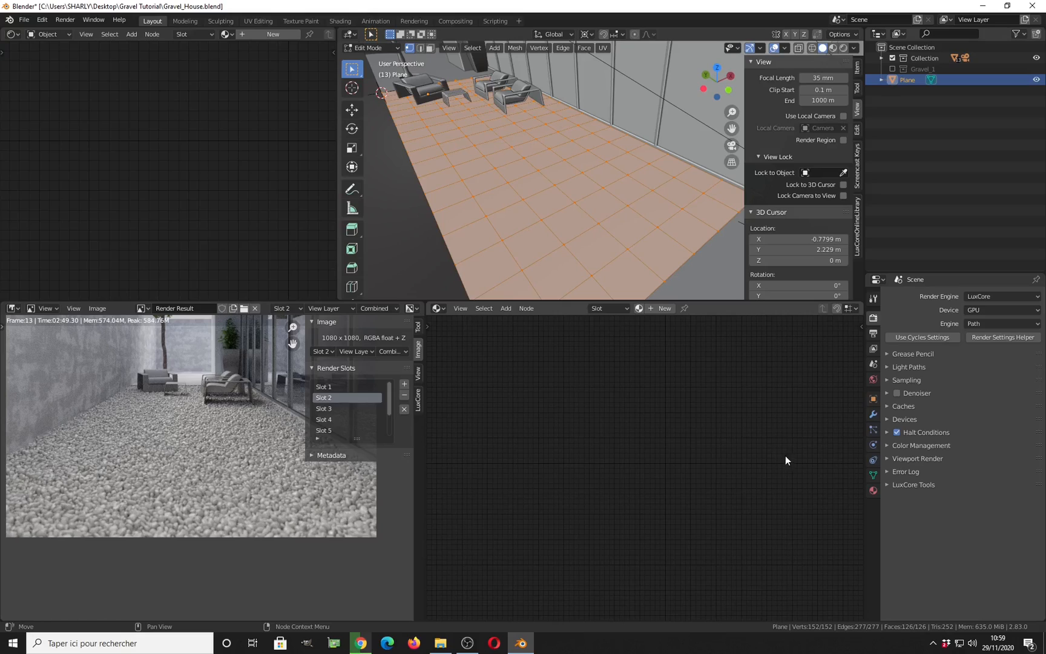
Create a new material named Gravel on the plane
{"action": "left_click", "coordinate": [873, 491]}
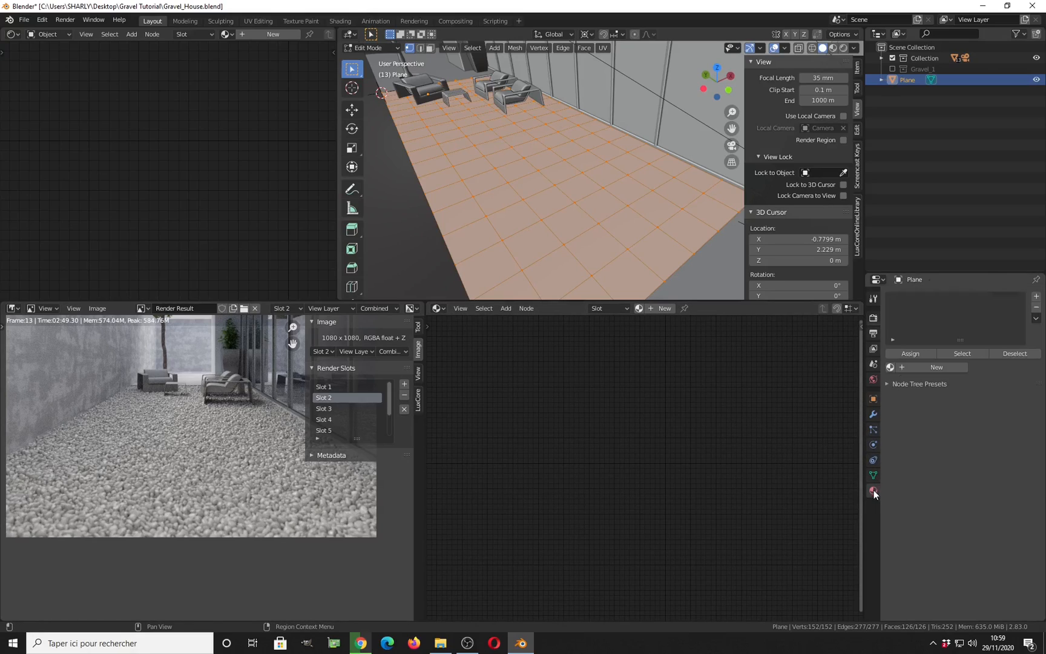
{"action": "left_click", "coordinate": [925, 368]}
{"action": "type", "text": "Gravel"}
{"action": "key", "text": "Return"}
Replace the Gravel material's Matte node with a Disney Material node connected to the Material Output
{"action": "scroll", "coordinate": [650, 469], "scroll_direction": "up", "scroll_amount": 3}
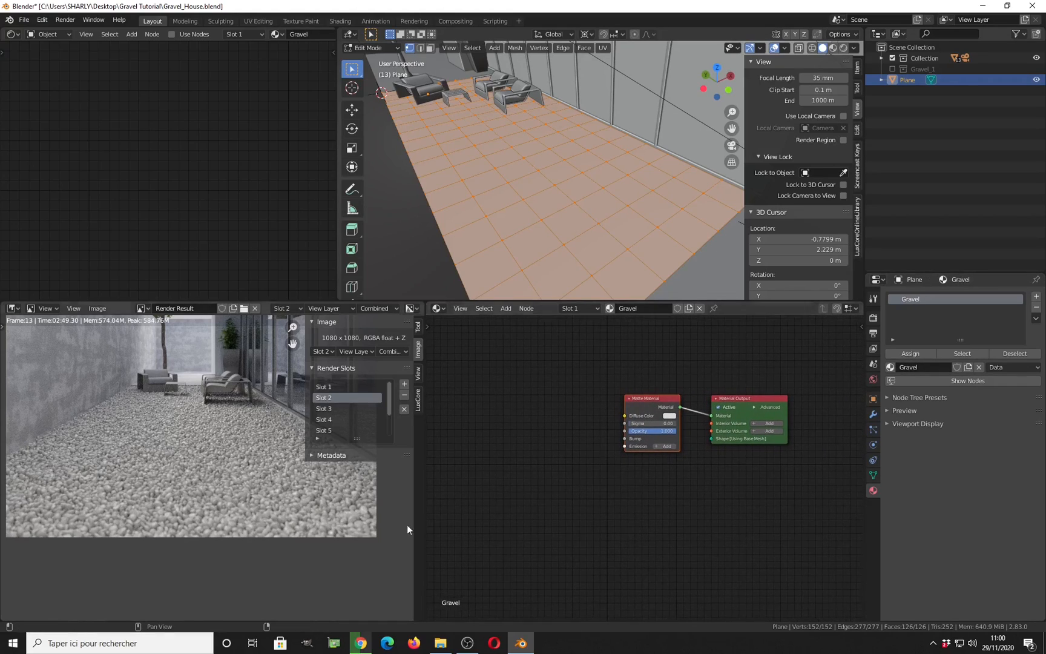
{"action": "scroll", "coordinate": [618, 493], "scroll_direction": "up", "scroll_amount": 2}
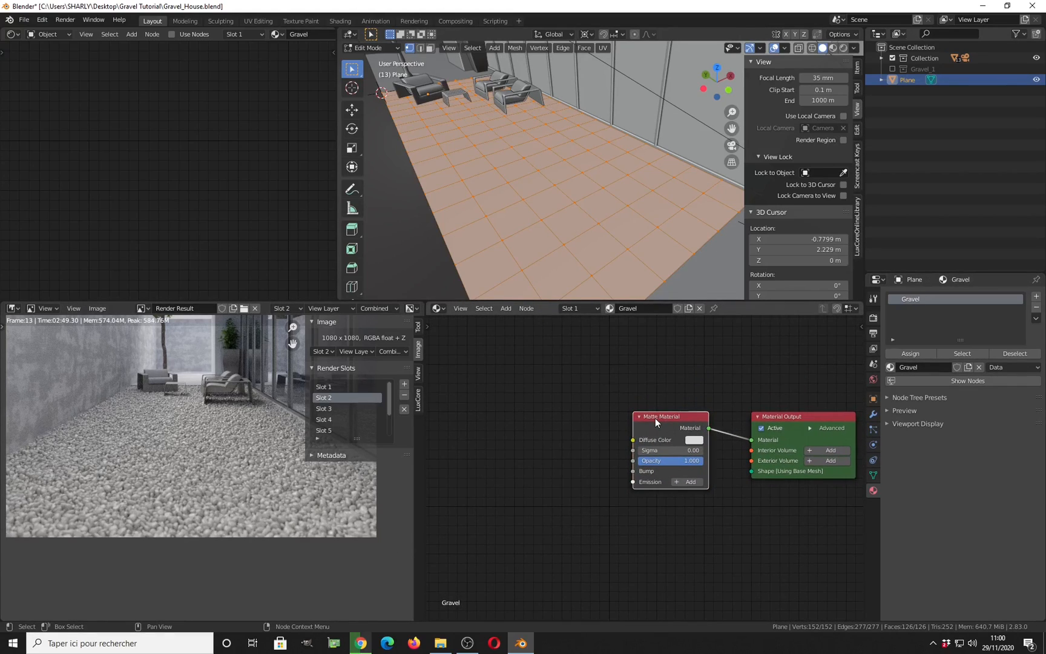
{"action": "key", "text": "x"}
{"action": "key", "text": "shift+a"}
{"action": "mouse_move", "coordinate": [599, 454]}
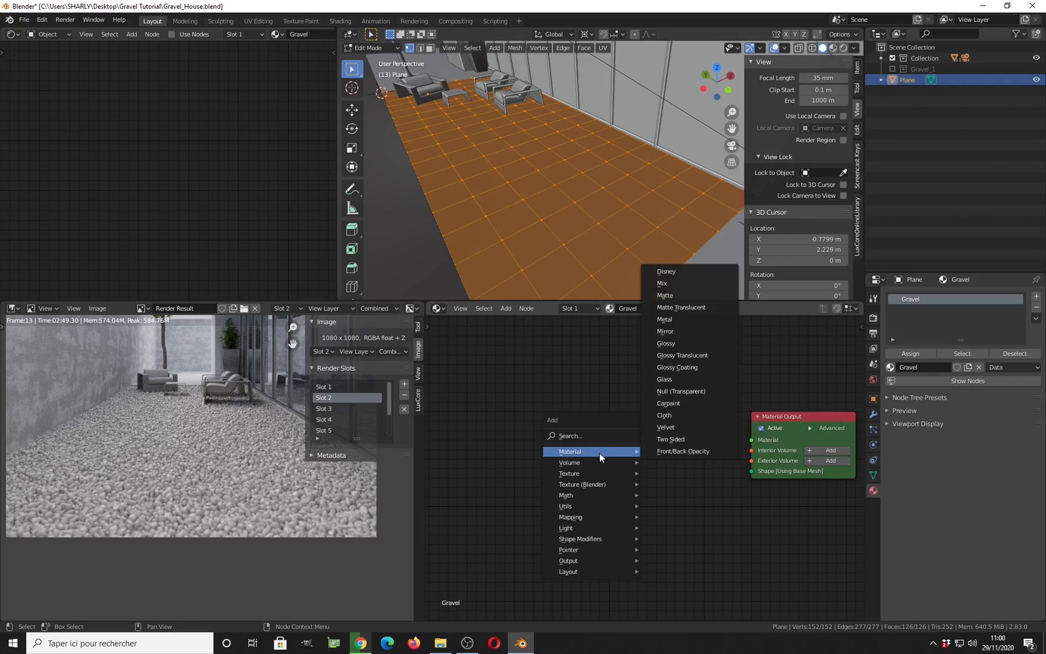
{"action": "left_click", "coordinate": [665, 272]}
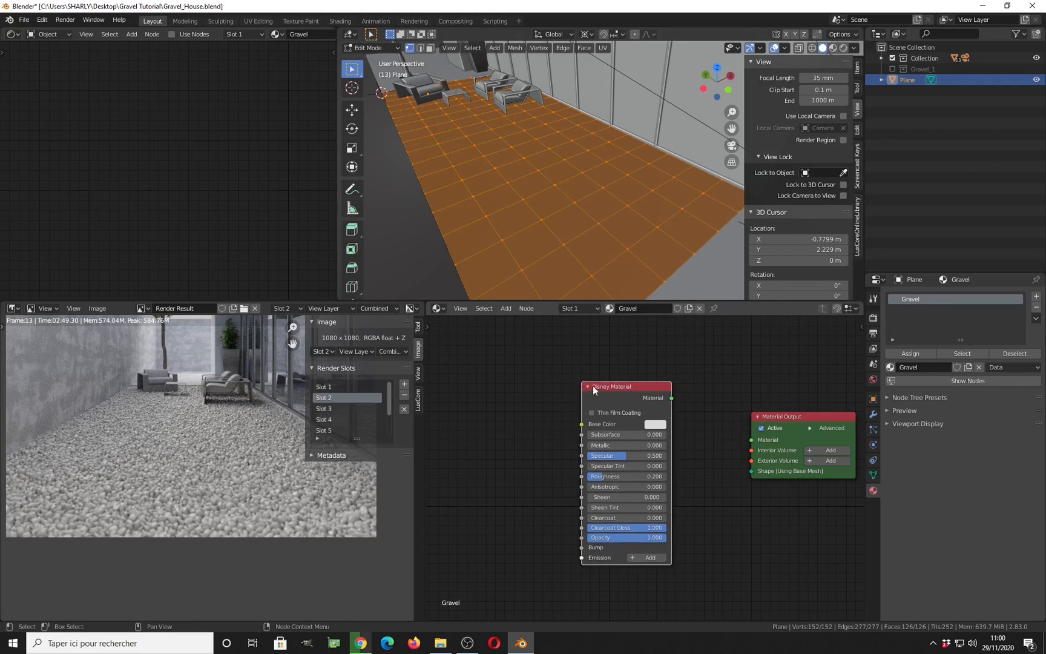
{"action": "mouse_move", "coordinate": [673, 400]}
{"action": "left_mouse_down"}
{"action": "mouse_move", "coordinate": [751, 439]}
{"action": "mouse_move", "coordinate": [765, 360]}
{"action": "left_mouse_up"}
{"action": "middle_click_drag", "start_coordinate": [659, 446], "coordinate": [754, 457]}
{"action": "left_click_drag", "start_coordinate": [696, 400], "coordinate": [511, 354]}
Add a Height Displacement node, connect it to the output's Shape input, and space out the nodes
{"action": "middle_click_drag", "start_coordinate": [719, 453], "coordinate": [637, 437]}
{"action": "scroll", "coordinate": [630, 439], "scroll_direction": "up", "scroll_amount": 1}
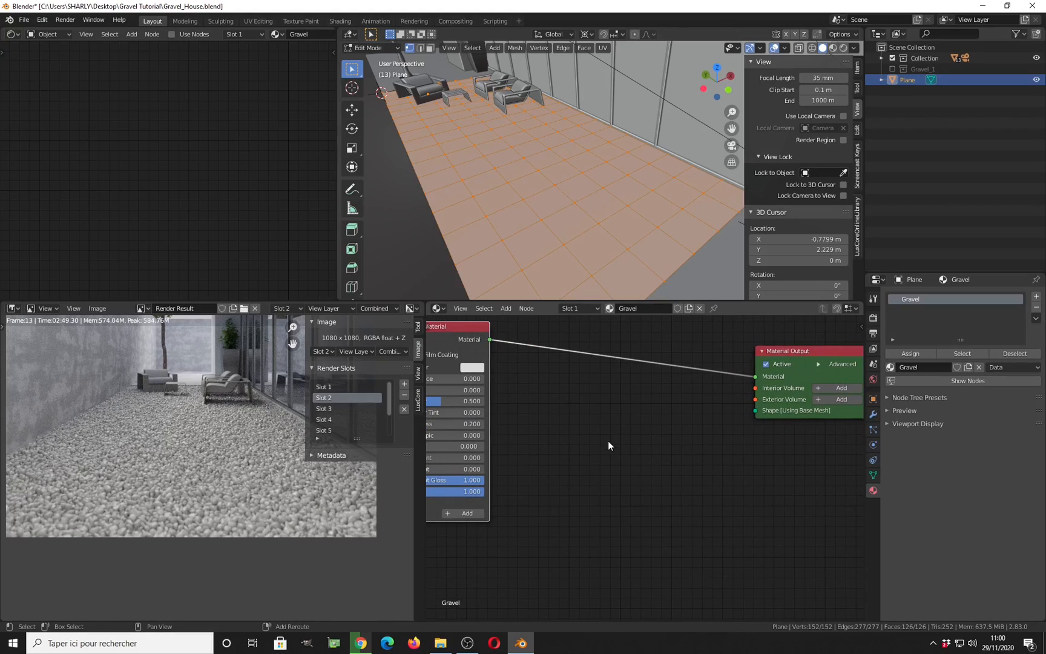
{"action": "key", "text": "shift+a"}
{"action": "mouse_move", "coordinate": [608, 440]}
{"action": "mouse_move", "coordinate": [588, 527]}
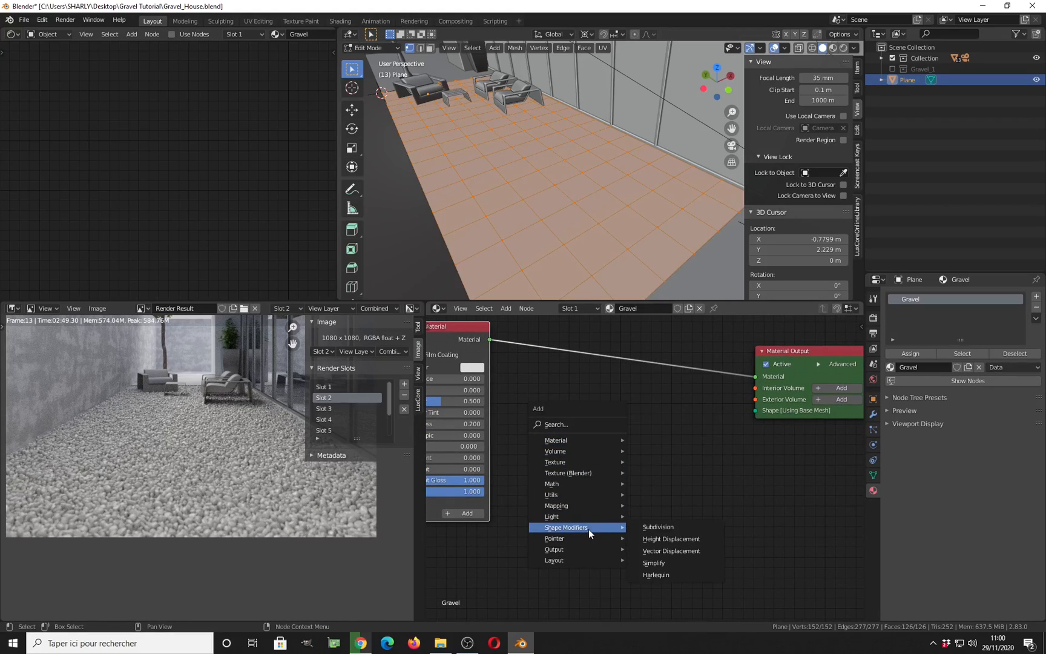
{"action": "left_click", "coordinate": [673, 539]}
{"action": "left_click_drag", "start_coordinate": [681, 437], "coordinate": [755, 410]}
{"action": "key", "text": "Home"}
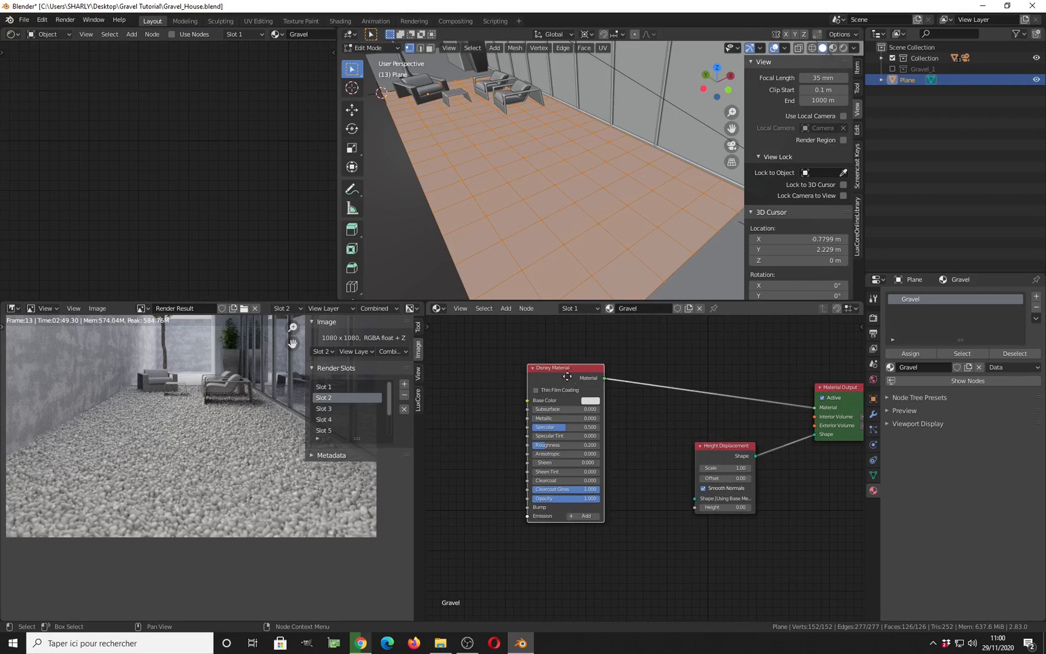
{"action": "left_click_drag", "start_coordinate": [569, 376], "coordinate": [515, 363]}
{"action": "left_click_drag", "start_coordinate": [721, 451], "coordinate": [716, 425]}
Add a Subdivision shape modifier node and connect its Shape output to the Height Displacement's Shape input
{"action": "middle_click_drag", "start_coordinate": [662, 470], "coordinate": [681, 474]}
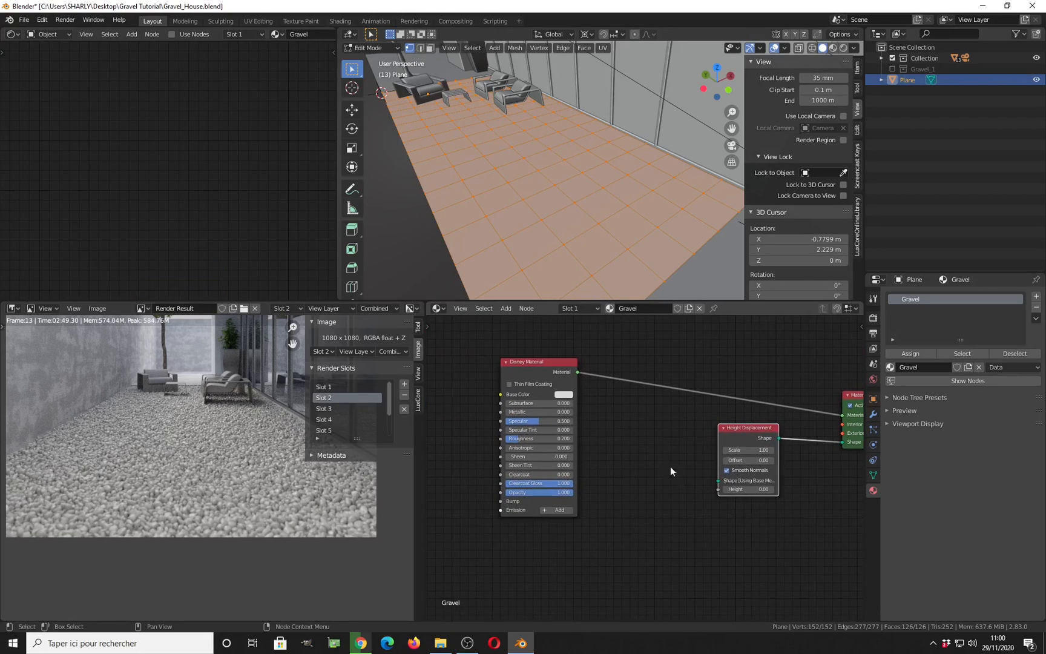
{"action": "scroll", "coordinate": [636, 454], "scroll_direction": "up", "scroll_amount": 1}
{"action": "scroll", "coordinate": [680, 469], "scroll_direction": "up", "scroll_amount": 1}
{"action": "scroll", "coordinate": [614, 471], "scroll_direction": "down", "scroll_amount": 1}
{"action": "scroll", "coordinate": [635, 473], "scroll_direction": "up", "scroll_amount": 1}
{"action": "key", "text": "shift+a"}
{"action": "mouse_move", "coordinate": [619, 428]}
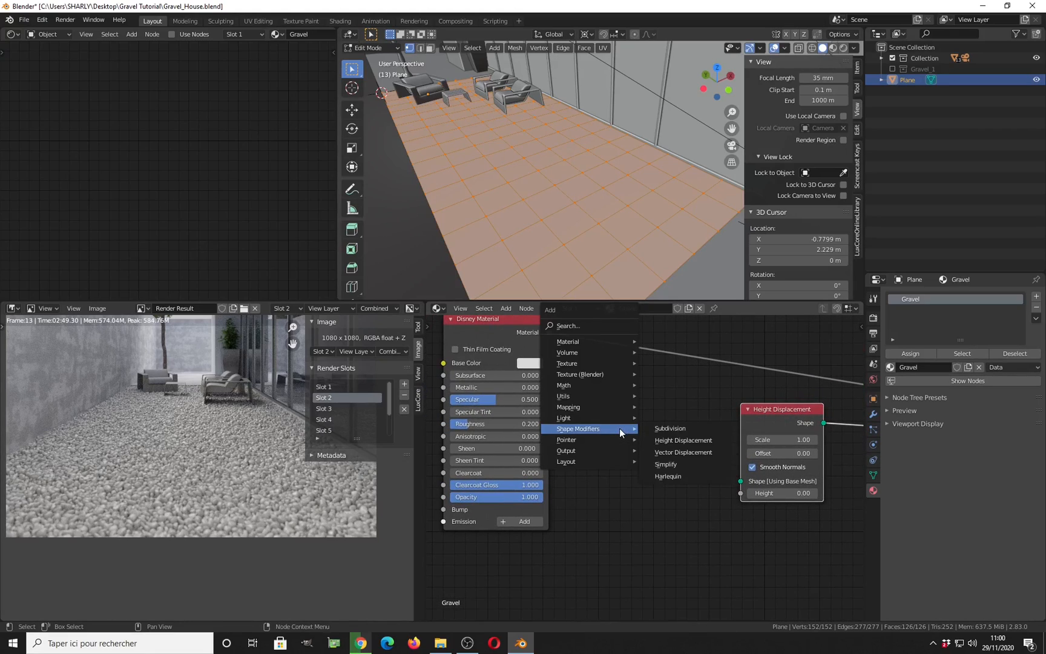
{"action": "left_click", "coordinate": [663, 430]}
{"action": "left_click", "coordinate": [587, 381]}
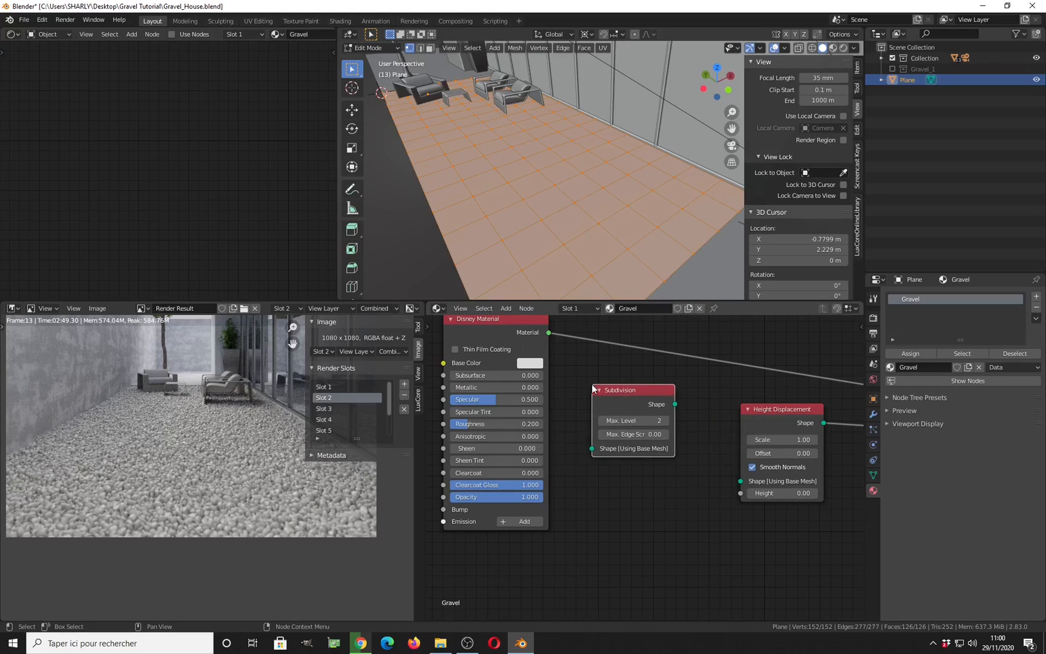
{"action": "left_click_drag", "start_coordinate": [675, 403], "coordinate": [739, 480]}
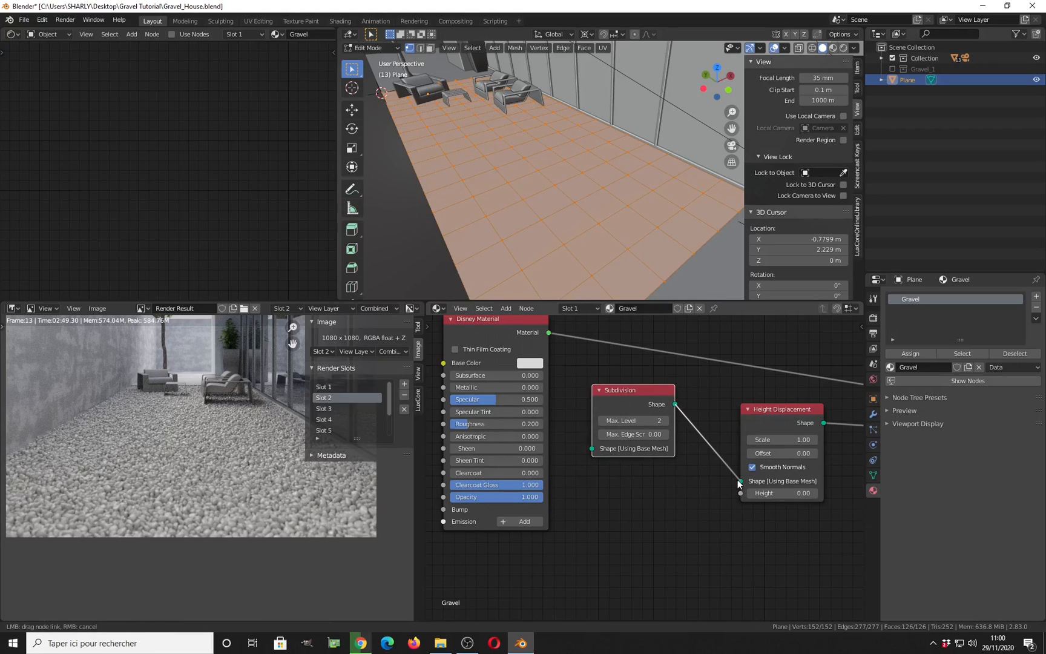
Add an Imagemap texture node and connect its Color output to the Height Displacement's Height input
{"action": "middle_click_drag", "start_coordinate": [604, 456], "coordinate": [571, 391]}
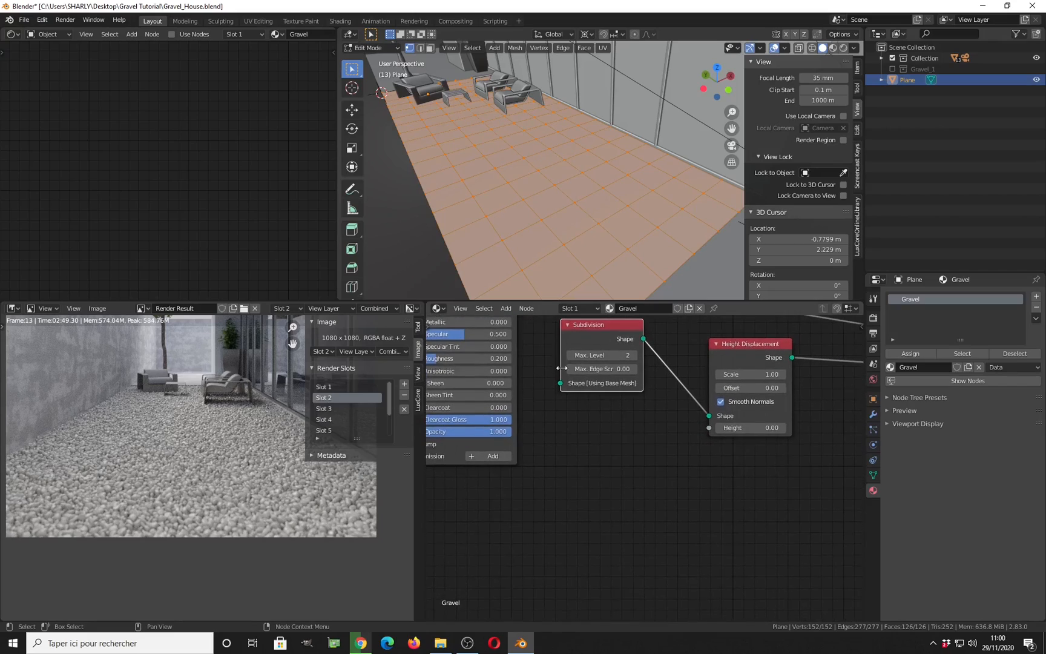
{"action": "scroll", "coordinate": [586, 432], "scroll_direction": "up", "scroll_amount": 2}
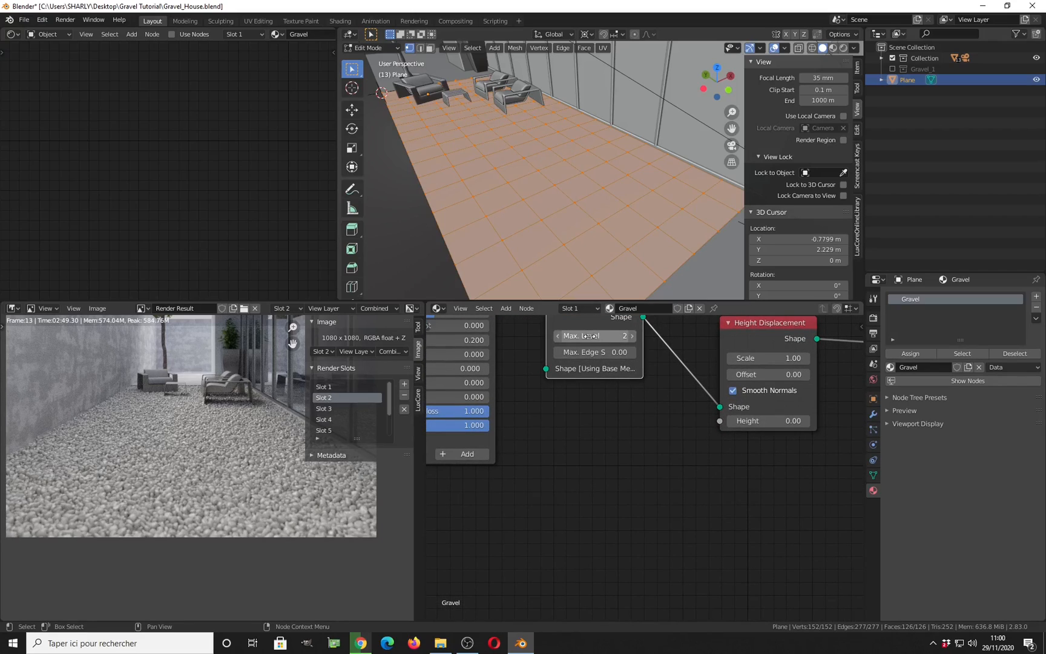
{"action": "middle_click_drag", "start_coordinate": [612, 337], "coordinate": [610, 362]}
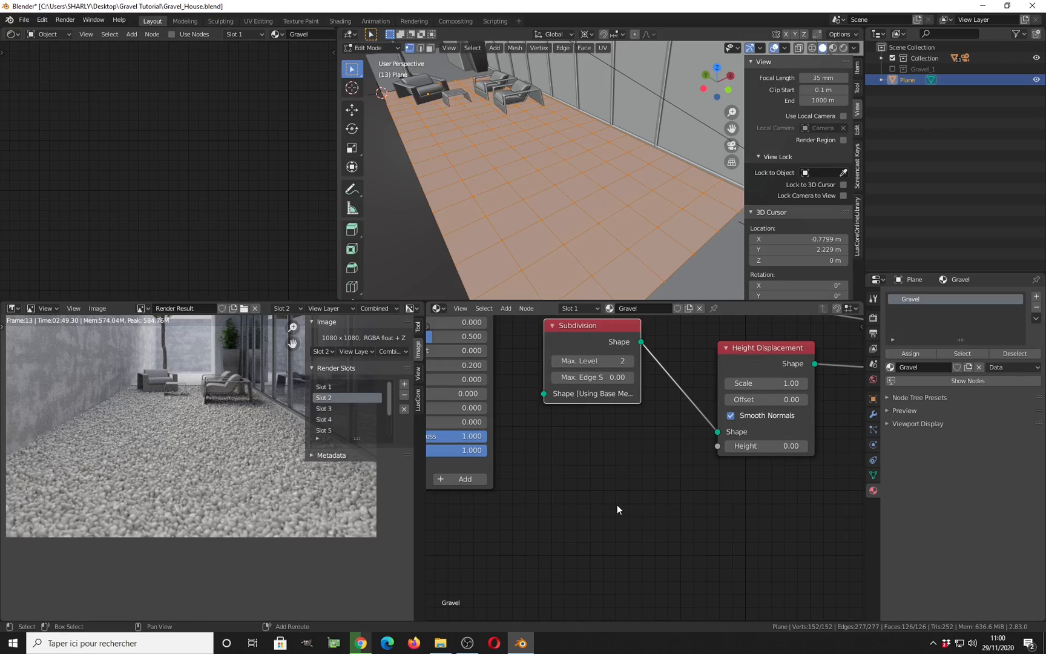
{"action": "key", "text": "shift+a"}
{"action": "mouse_move", "coordinate": [617, 506]}
{"action": "mouse_move", "coordinate": [591, 438]}
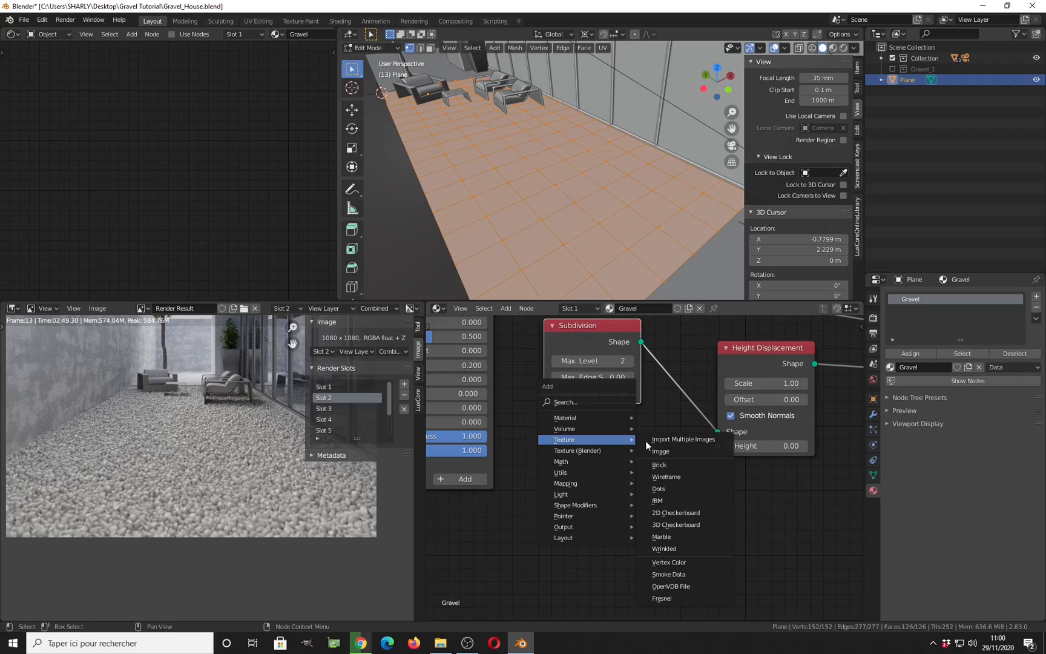
{"action": "left_click", "coordinate": [665, 457]}
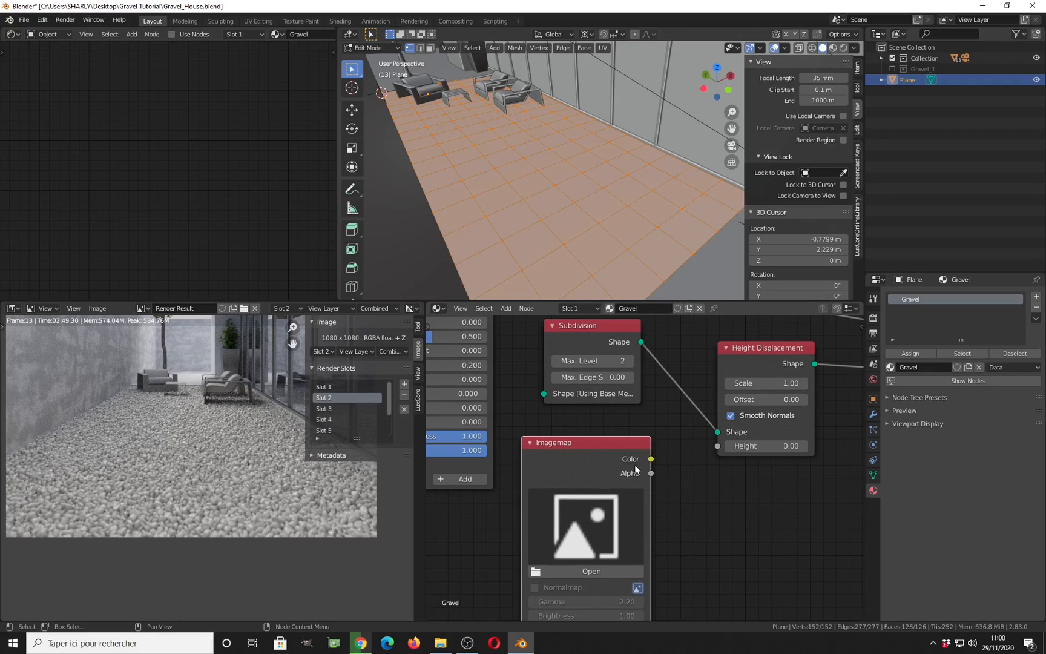
{"action": "left_click_drag", "start_coordinate": [651, 459], "coordinate": [716, 446]}
{"action": "scroll", "coordinate": [650, 504], "scroll_direction": "down", "scroll_amount": 3}
{"action": "middle_click_drag", "start_coordinate": [649, 504], "coordinate": [663, 420]}
{"action": "scroll", "coordinate": [610, 501], "scroll_direction": "up", "scroll_amount": 1}
{"action": "scroll", "coordinate": [611, 502], "scroll_direction": "up", "scroll_amount": 1}
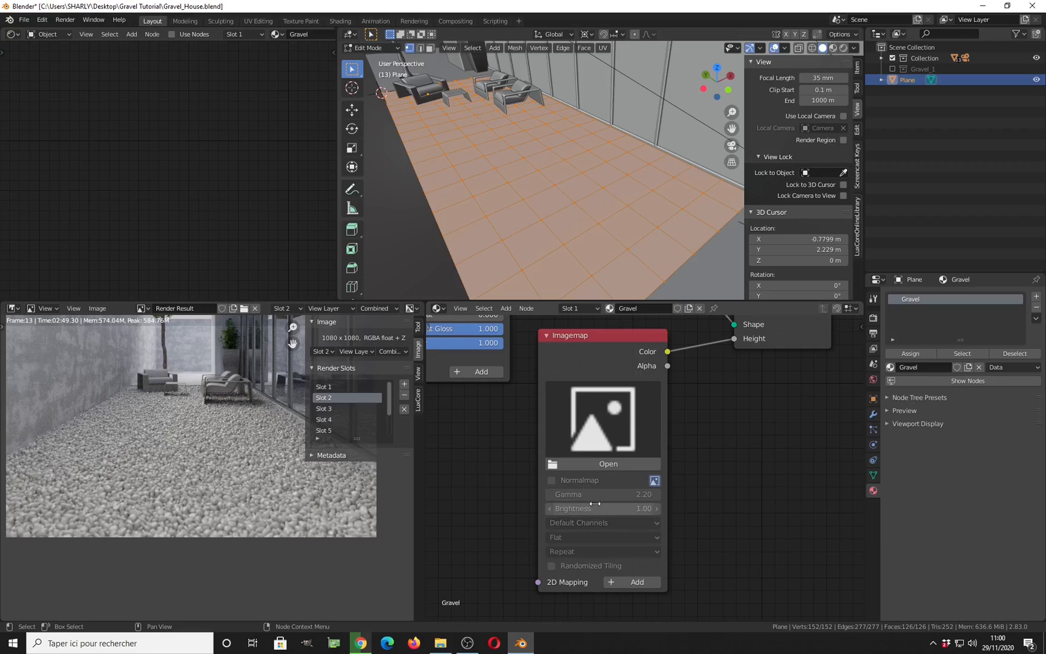
Load gravel-base-02_smoothed2_2m_p.png into the Imagemap node
{"action": "left_click", "coordinate": [609, 430]}
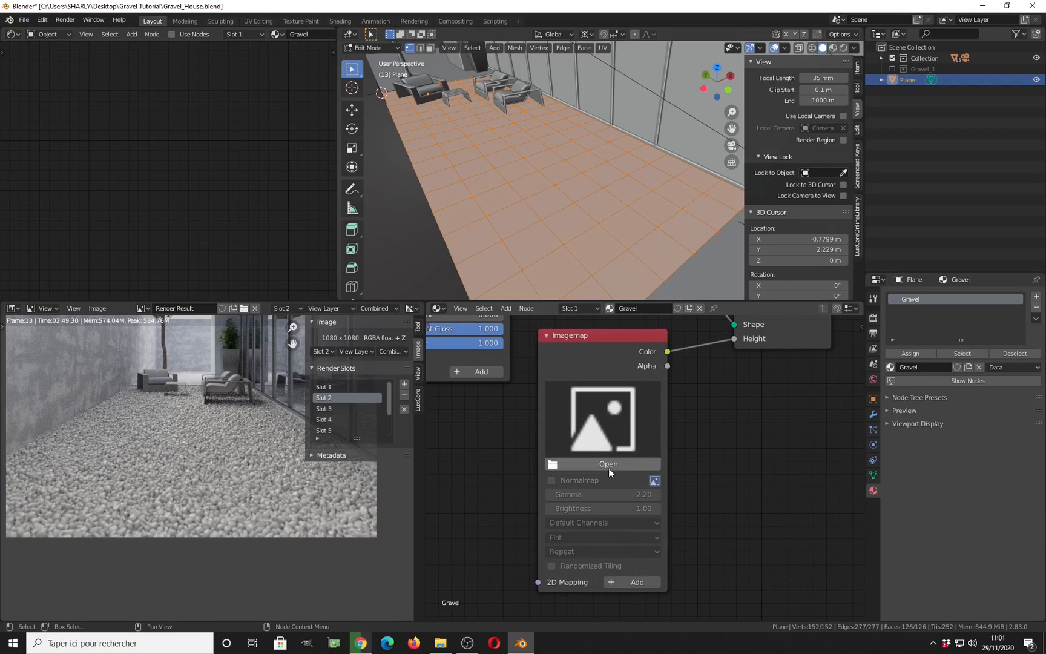
{"action": "left_click", "coordinate": [608, 464]}
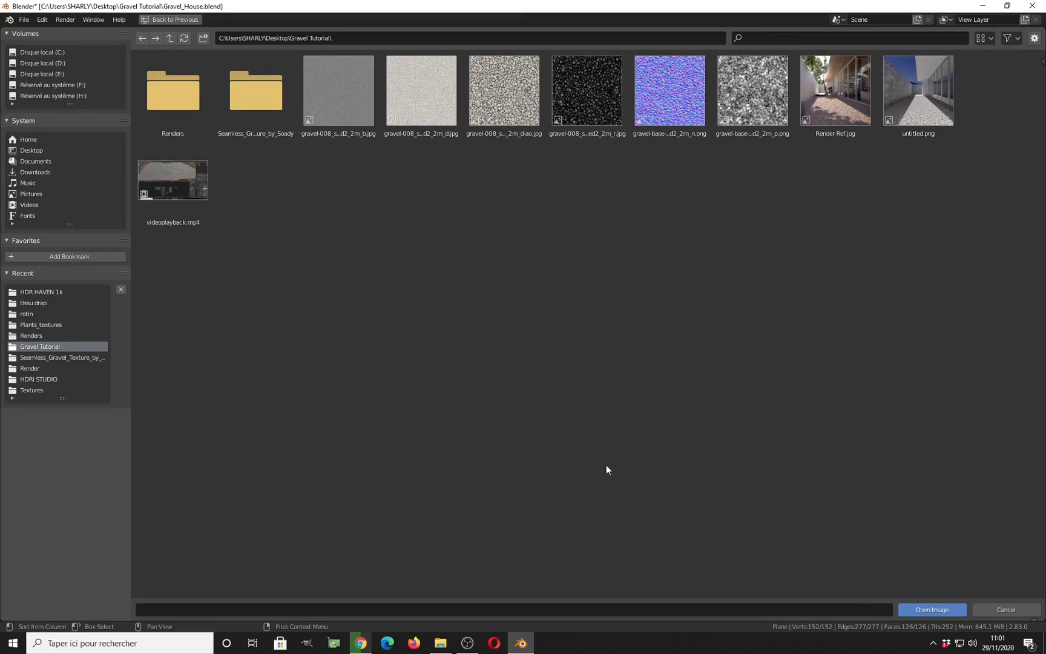
{"action": "left_click", "coordinate": [747, 121]}
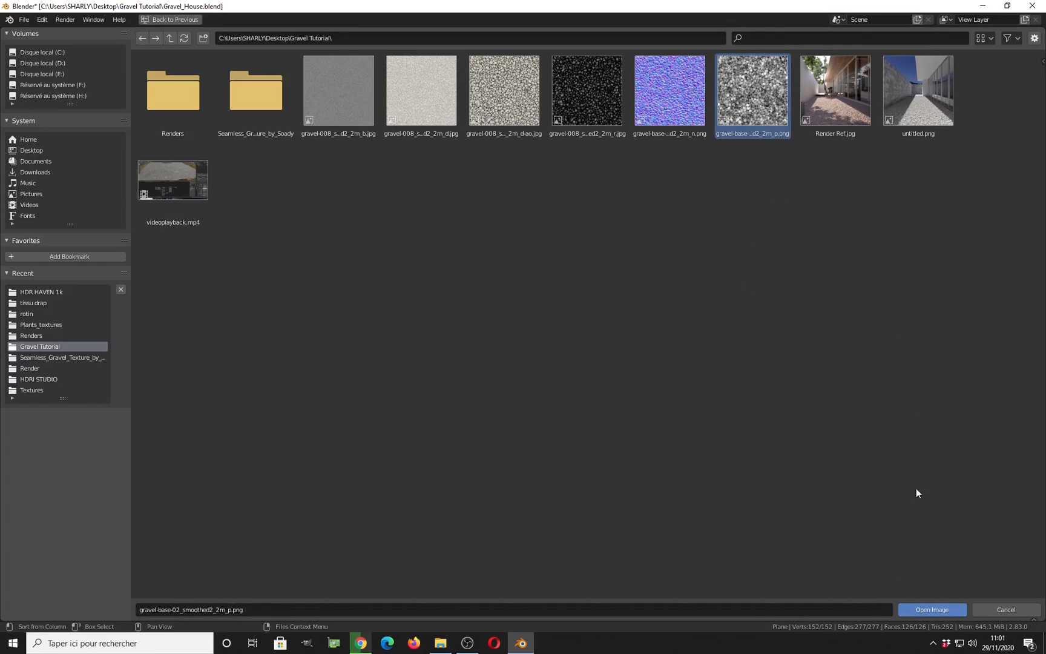
{"action": "left_click", "coordinate": [915, 609]}
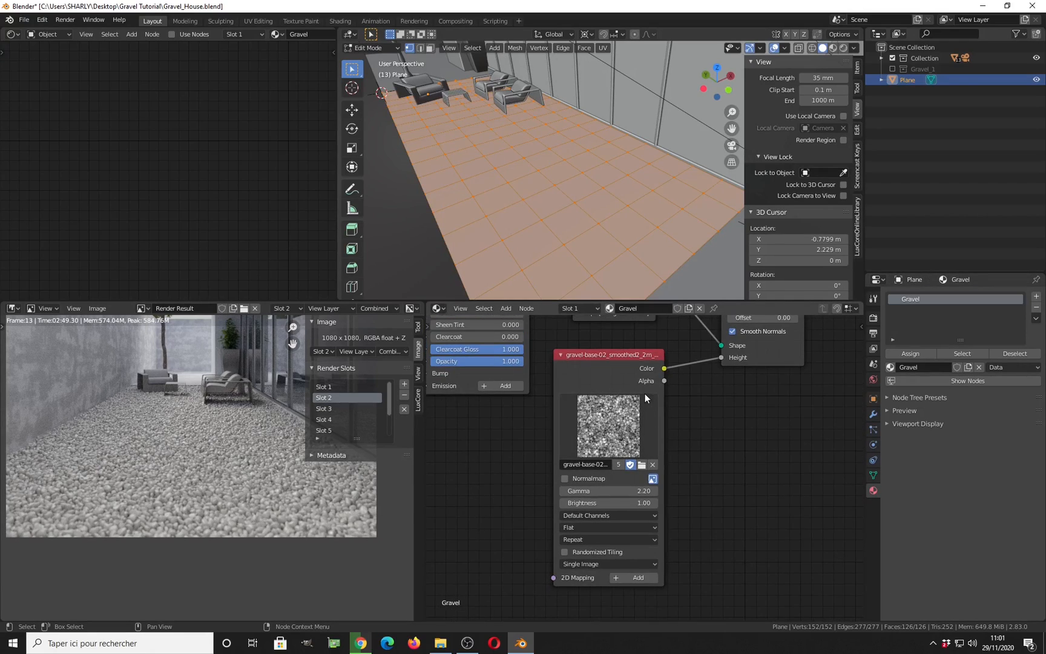
Set the gravel Imagemap node's Gamma to 1.00
{"action": "middle_click_drag", "start_coordinate": [623, 419], "coordinate": [641, 432]}
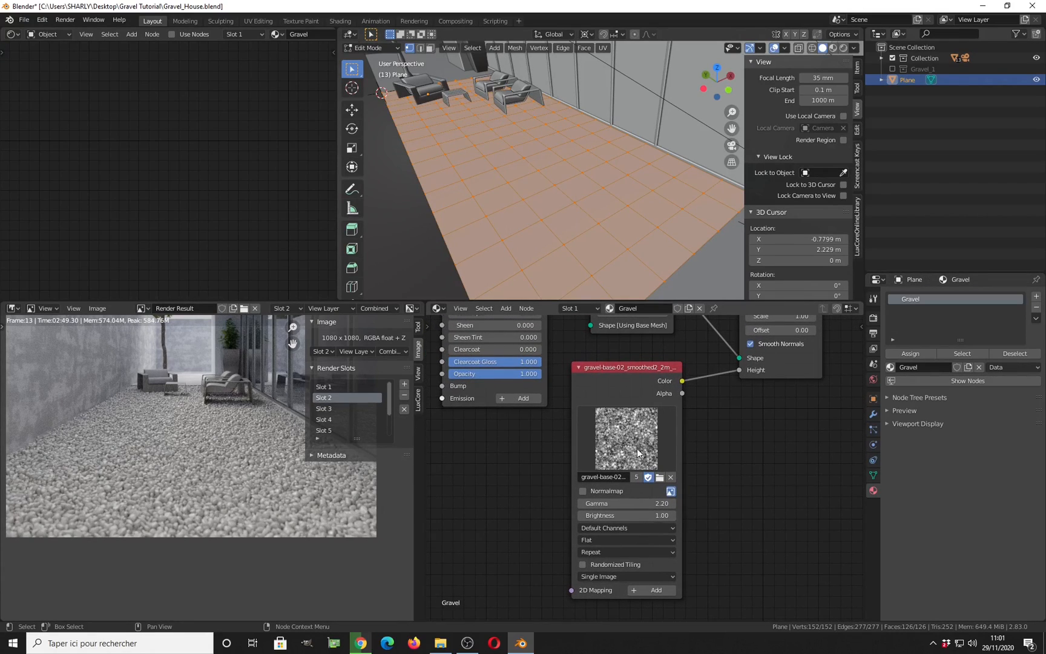
{"action": "scroll", "coordinate": [678, 461], "scroll_direction": "up", "scroll_amount": 3}
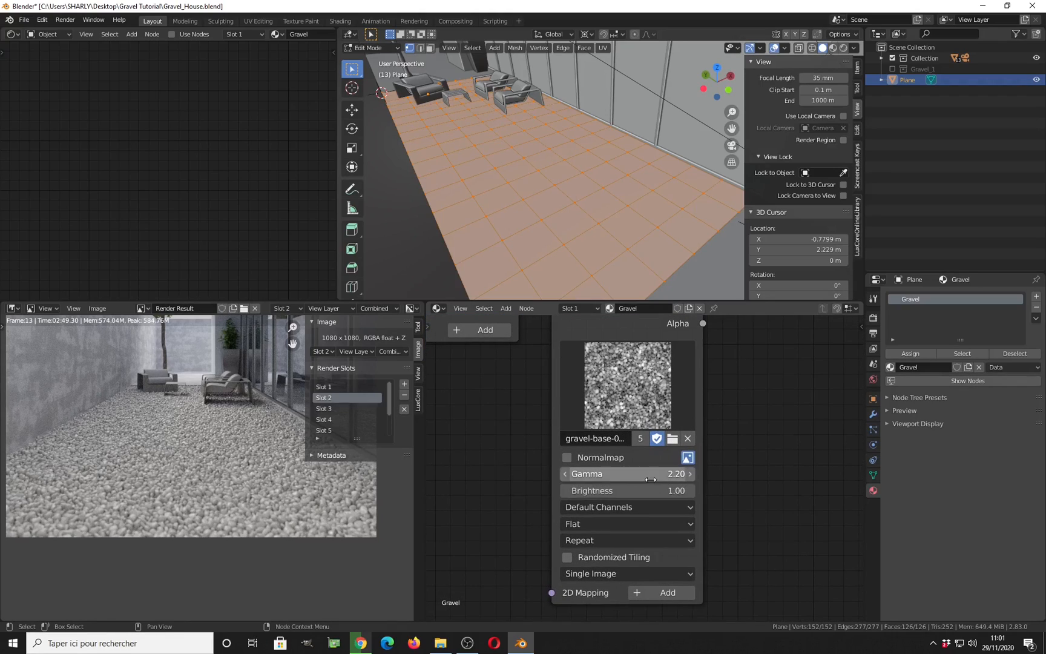
{"action": "mouse_move", "coordinate": [644, 500]}
{"action": "middle_mouse_down"}
{"action": "mouse_move", "coordinate": [639, 476]}
{"action": "mouse_move", "coordinate": [642, 490]}
{"action": "mouse_move", "coordinate": [653, 481]}
{"action": "middle_mouse_up"}
{"action": "scroll", "coordinate": [648, 485], "scroll_direction": "down", "scroll_amount": 3}
{"action": "scroll", "coordinate": [653, 482], "scroll_direction": "up", "scroll_amount": 4}
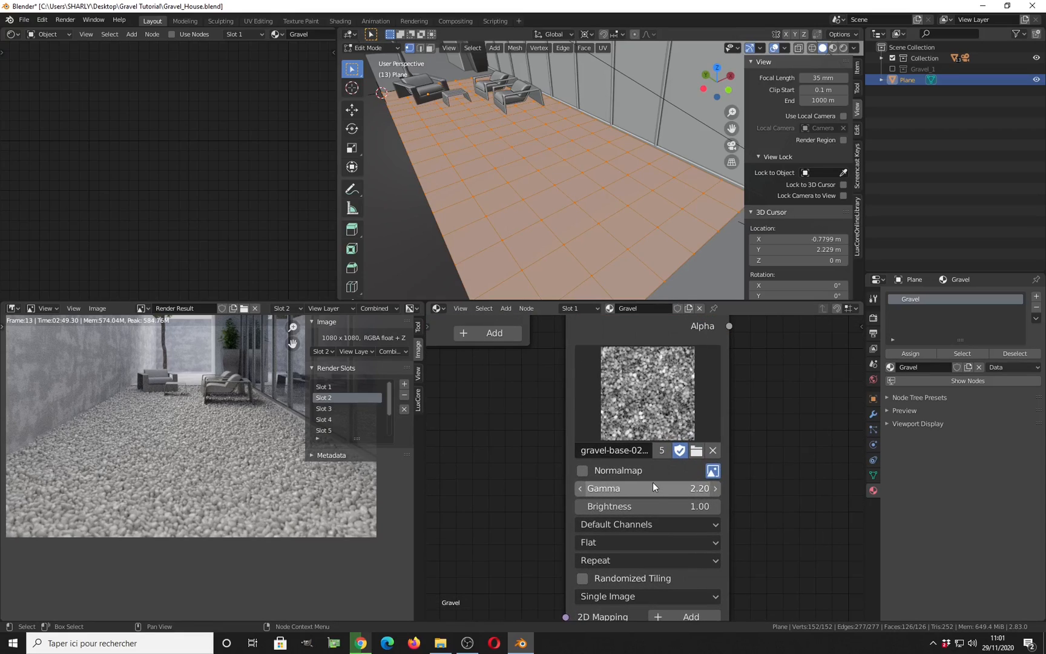
{"action": "left_click", "coordinate": [680, 484]}
{"action": "type", "text": "1"}
{"action": "key", "text": "Return"}
Return the plane to Object Mode and save the file
{"action": "scroll", "coordinate": [687, 497], "scroll_direction": "down", "scroll_amount": 6}
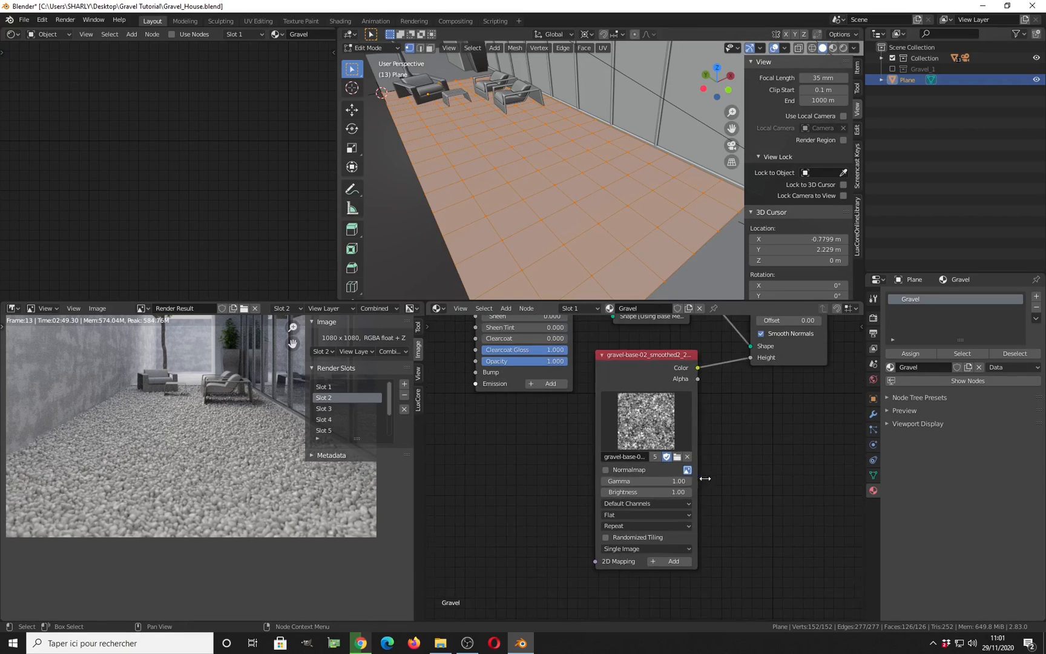
{"action": "middle_click_drag", "start_coordinate": [715, 458], "coordinate": [701, 490]}
{"action": "scroll", "coordinate": [678, 448], "scroll_direction": "up", "scroll_amount": 1}
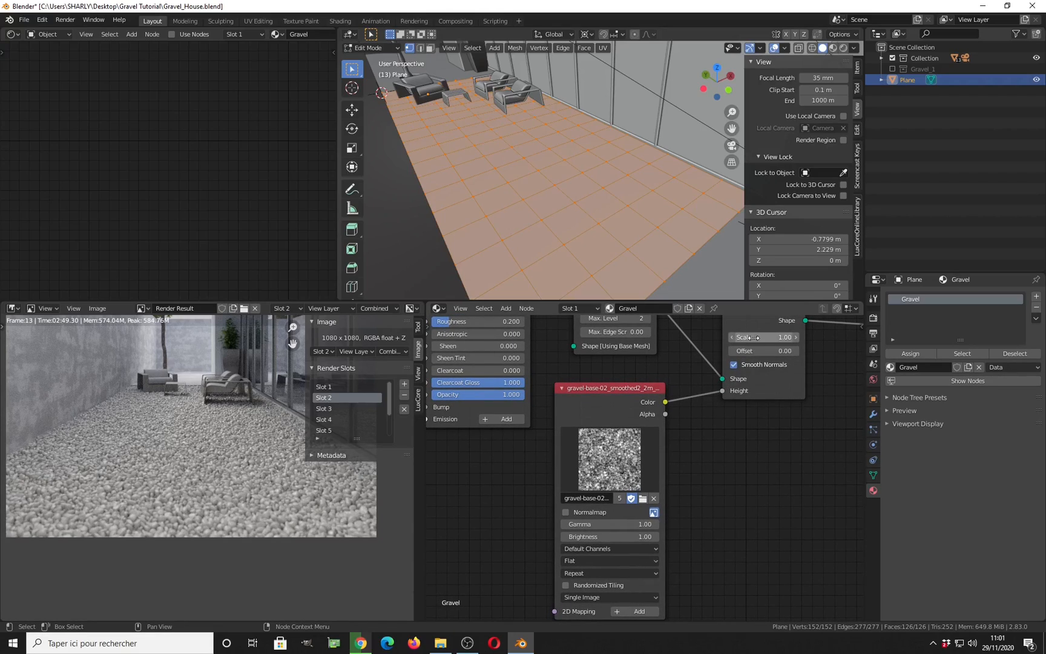
{"action": "middle_click_drag", "start_coordinate": [674, 431], "coordinate": [695, 439]}
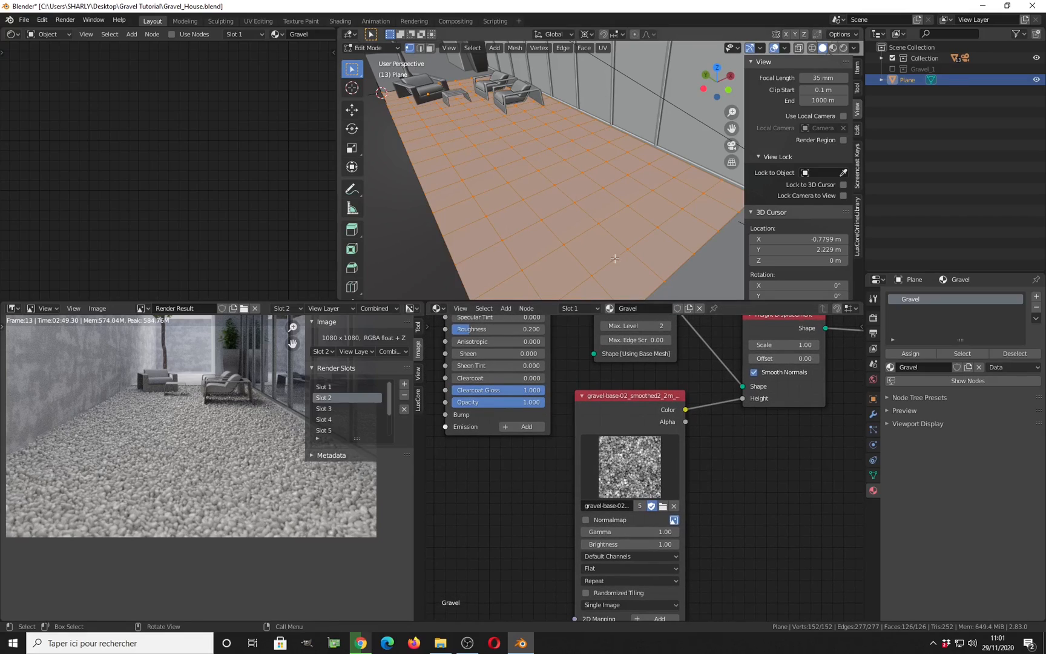
{"action": "key", "text": "Tab"}
{"action": "key", "text": "ctrl+s"}
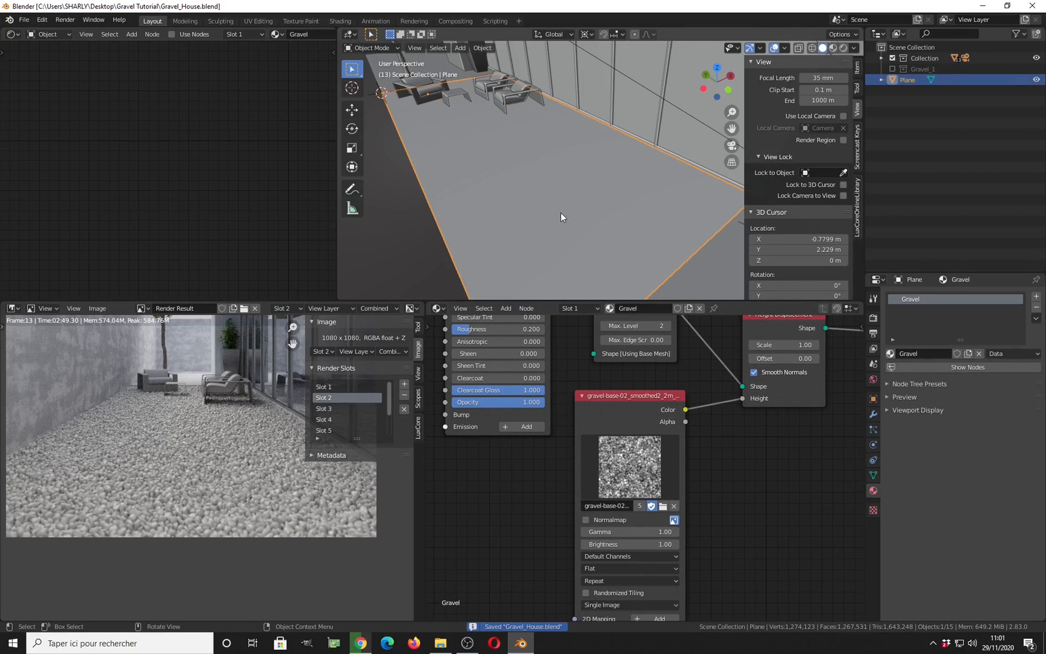
Select render Slot 3 for the next render and hide the image editor's sidebar
{"action": "scroll", "coordinate": [181, 521], "scroll_direction": "up", "scroll_amount": 2}
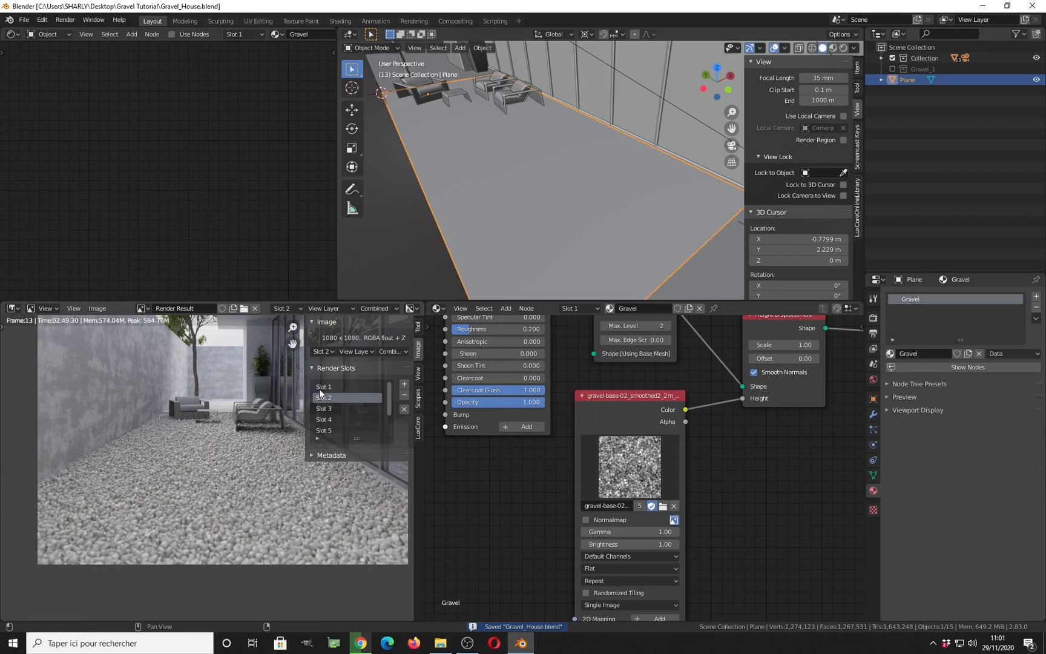
{"action": "left_click", "coordinate": [325, 409]}
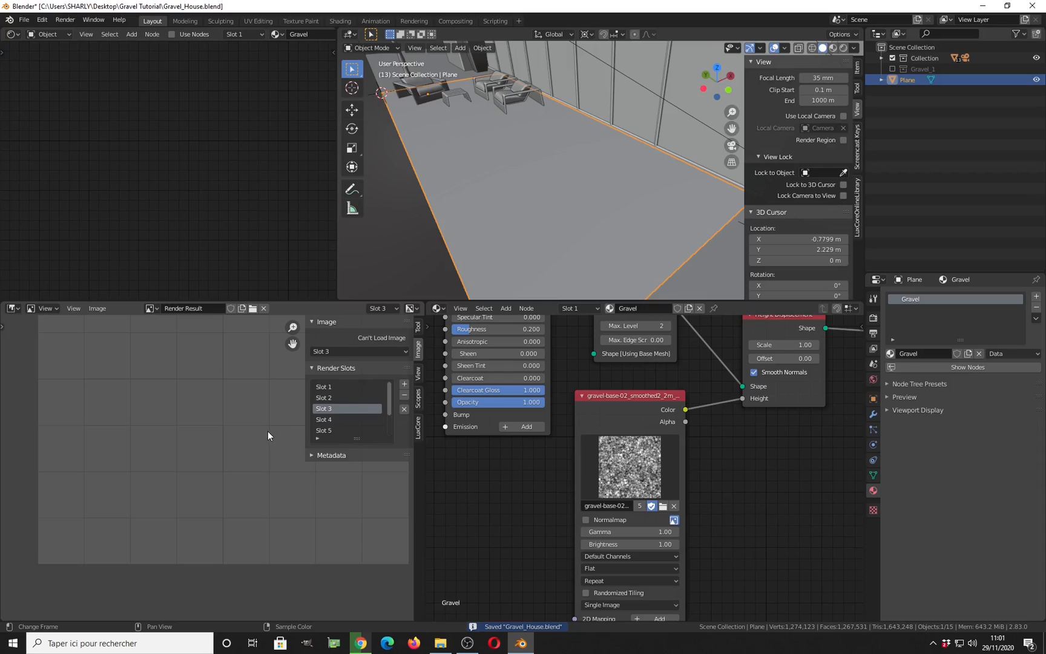
{"action": "key", "text": "n"}
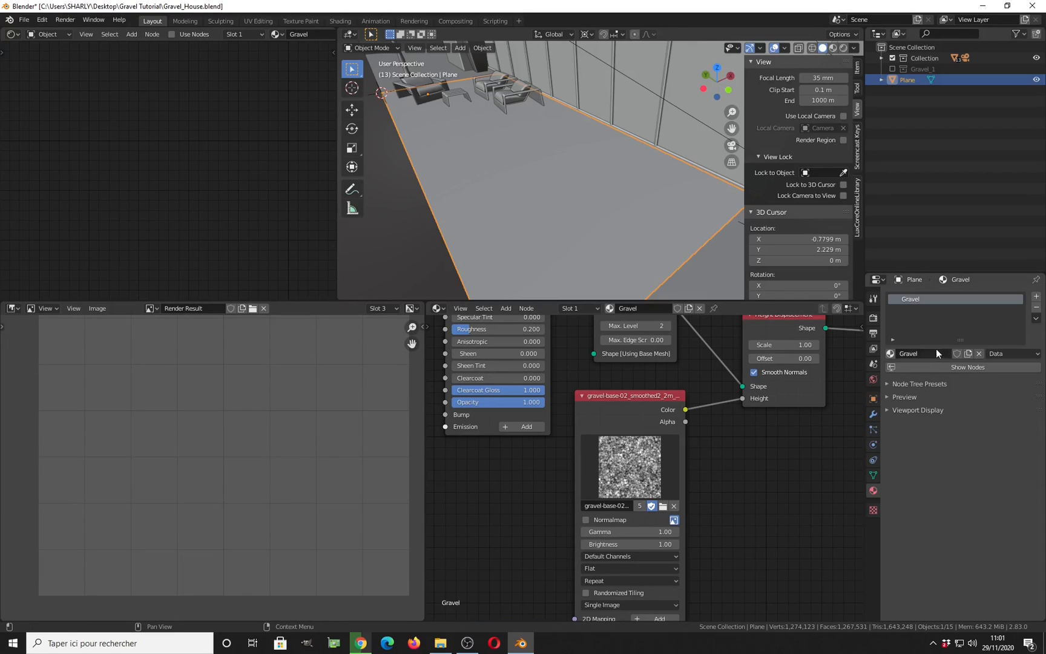
Set the LuxCore render sampling pattern to Progressive
{"action": "left_click", "coordinate": [875, 319]}
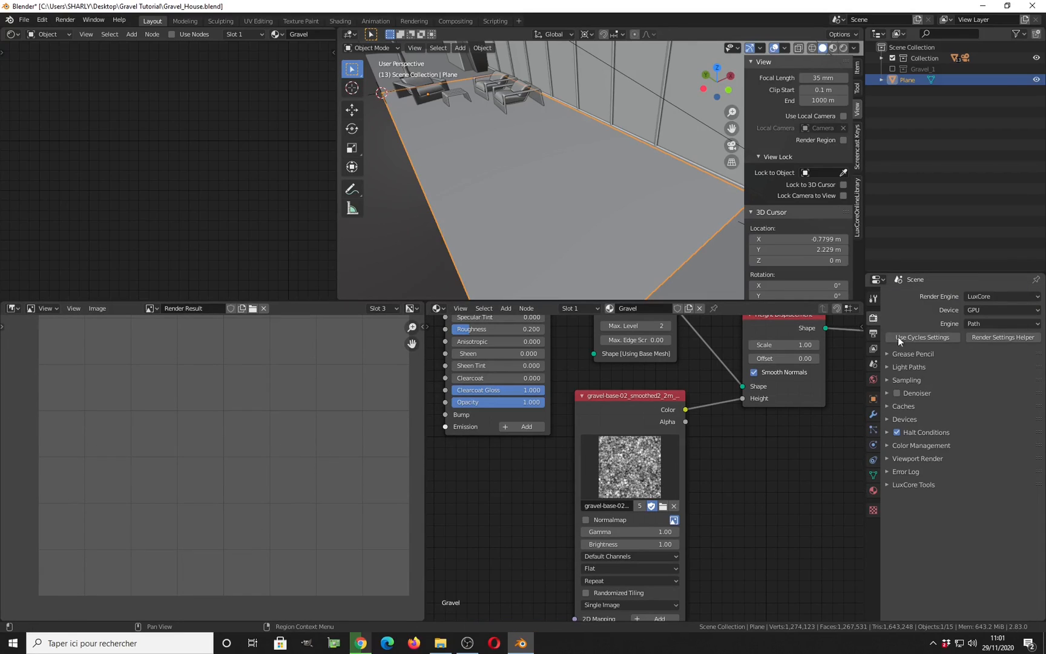
{"action": "left_click", "coordinate": [899, 379]}
{"action": "left_click", "coordinate": [997, 410]}
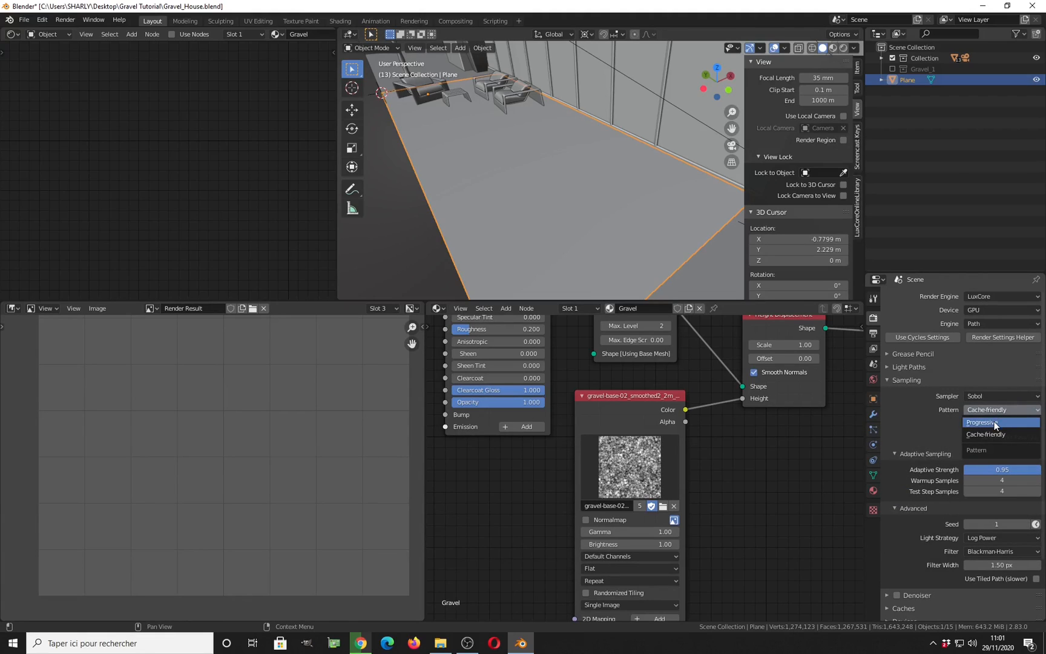
{"action": "left_click", "coordinate": [994, 422]}
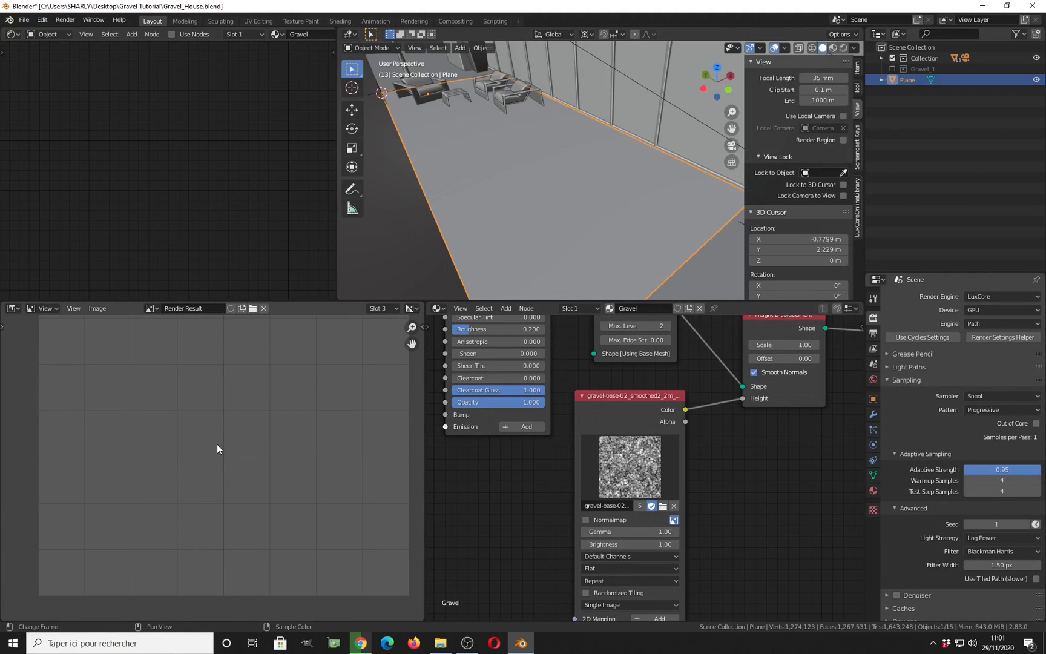
Save the file and run a test render to check the gravel displacement, then stop it
{"action": "key", "text": "ctrl+s"}
{"action": "key", "text": "F12"}
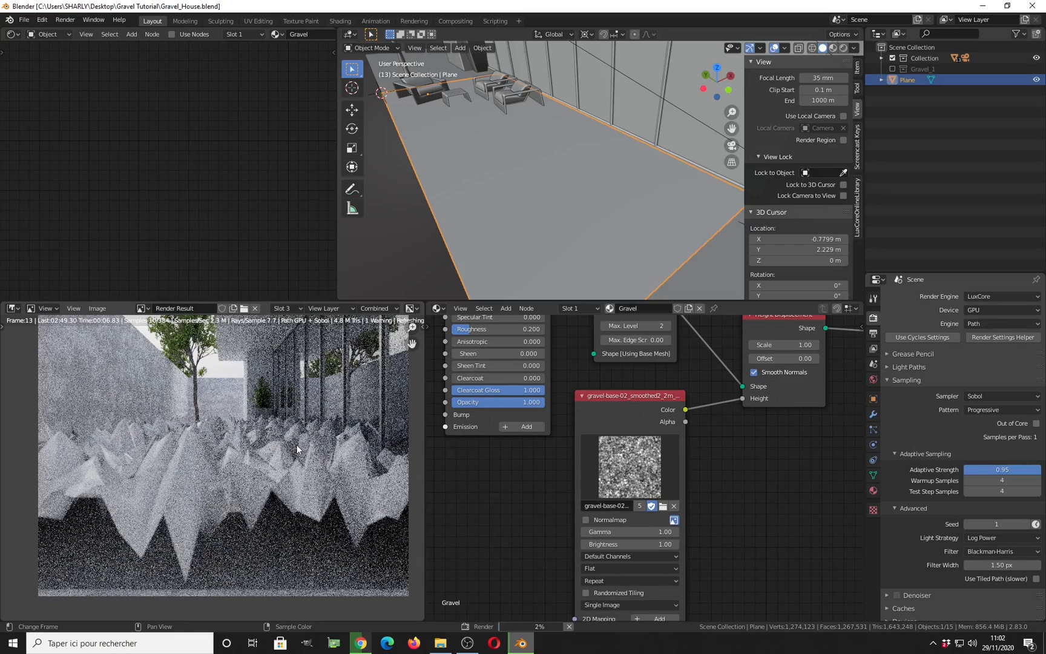
{"action": "middle_click_drag", "start_coordinate": [313, 445], "coordinate": [317, 446]}
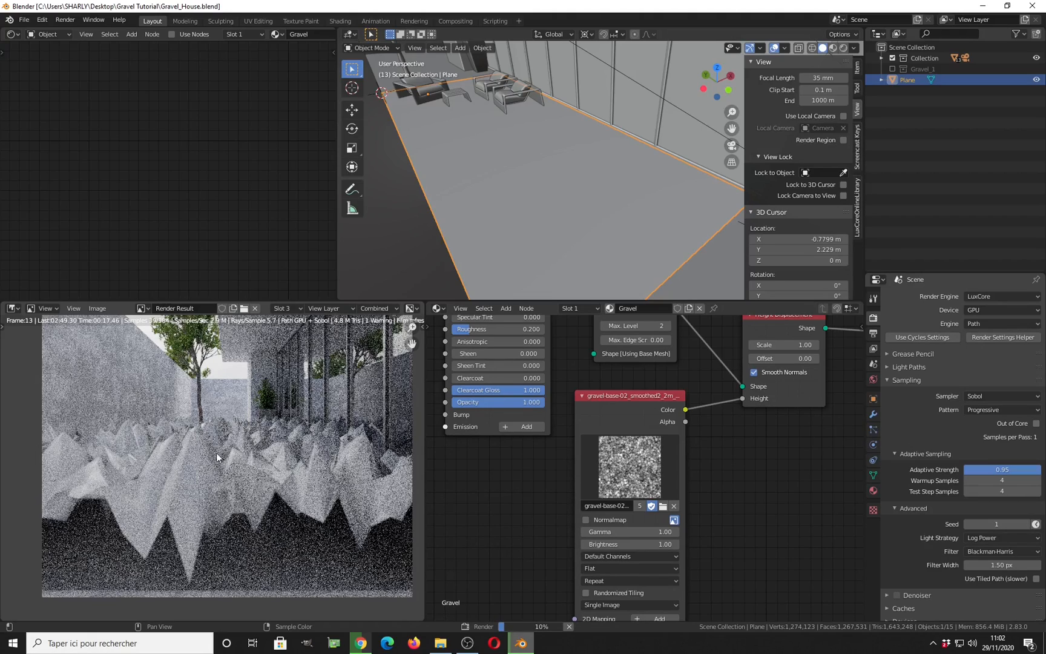
{"action": "scroll", "coordinate": [624, 461], "scroll_direction": "up", "scroll_amount": 1}
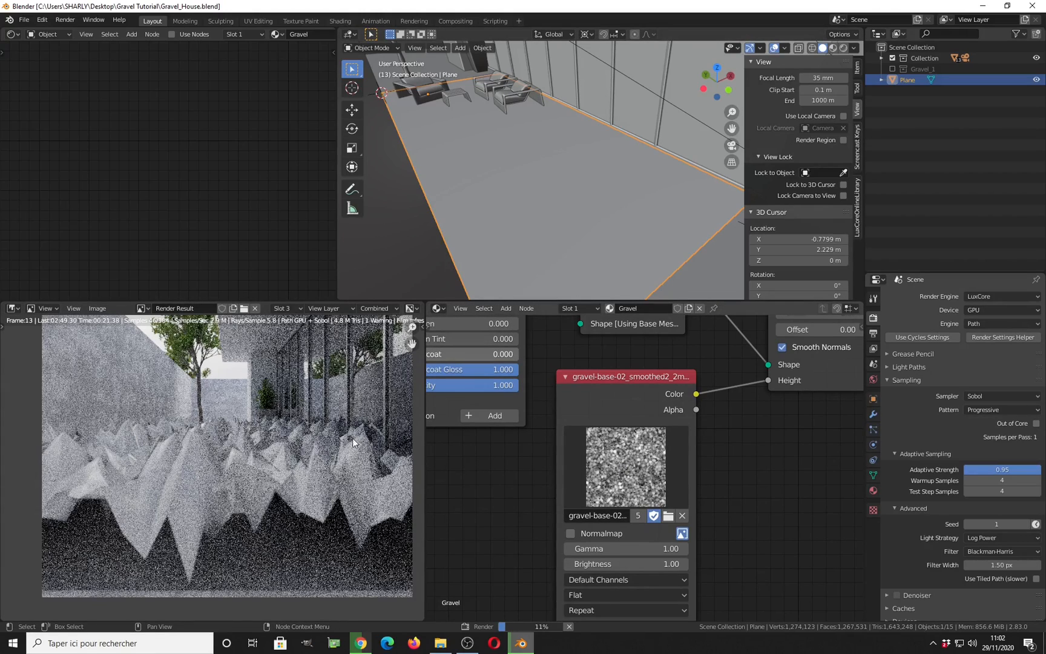
{"action": "scroll", "coordinate": [679, 433], "scroll_direction": "down", "scroll_amount": 2}
{"action": "middle_click_drag", "start_coordinate": [680, 435], "coordinate": [803, 436]}
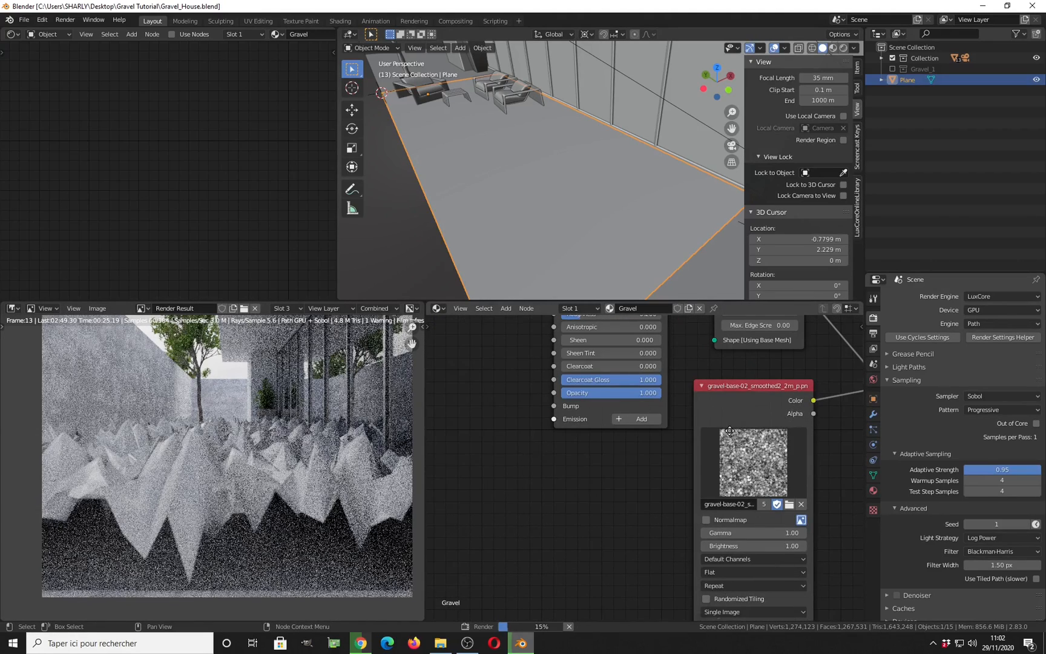
{"action": "middle_click_drag", "start_coordinate": [737, 427], "coordinate": [559, 482]}
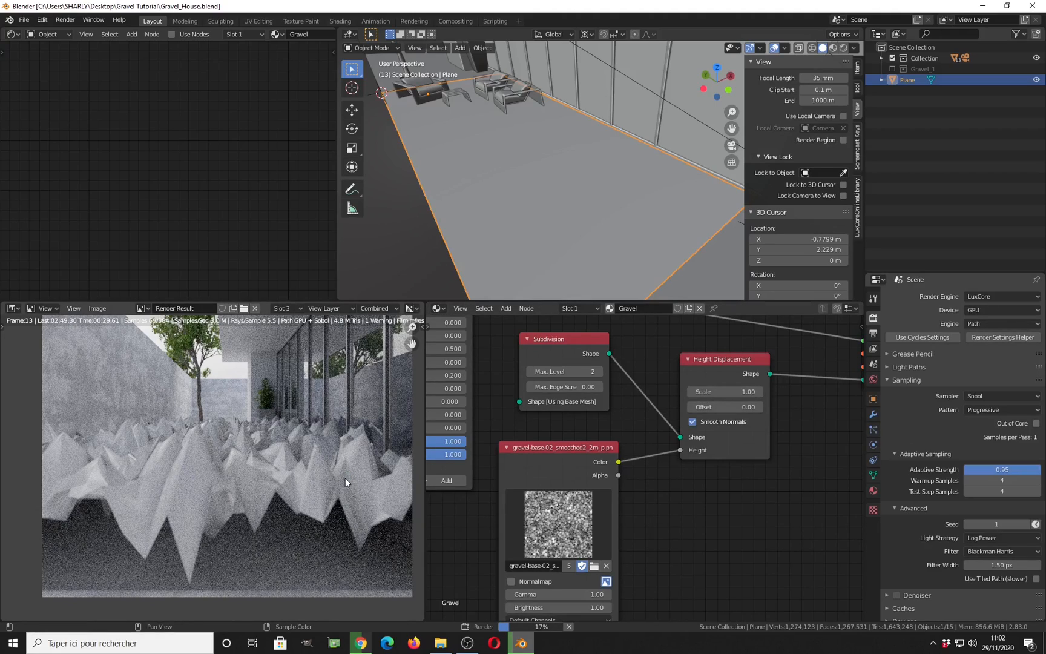
{"action": "key", "text": "Escape"}
Disconnect the Height Displacement node's Shape output from the Material Output
{"action": "middle_click_drag", "start_coordinate": [669, 448], "coordinate": [702, 459]}
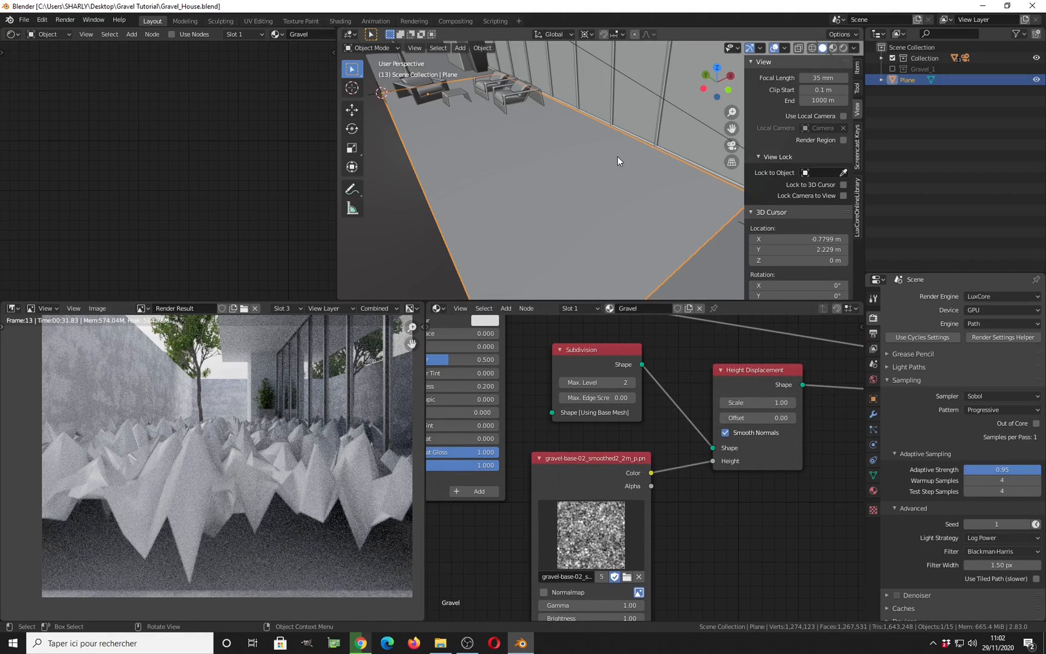
{"action": "middle_click_drag", "start_coordinate": [564, 191], "coordinate": [572, 195]}
{"action": "scroll", "coordinate": [676, 378], "scroll_direction": "down", "scroll_amount": 2}
{"action": "left_click_drag", "start_coordinate": [776, 418], "coordinate": [737, 420]}
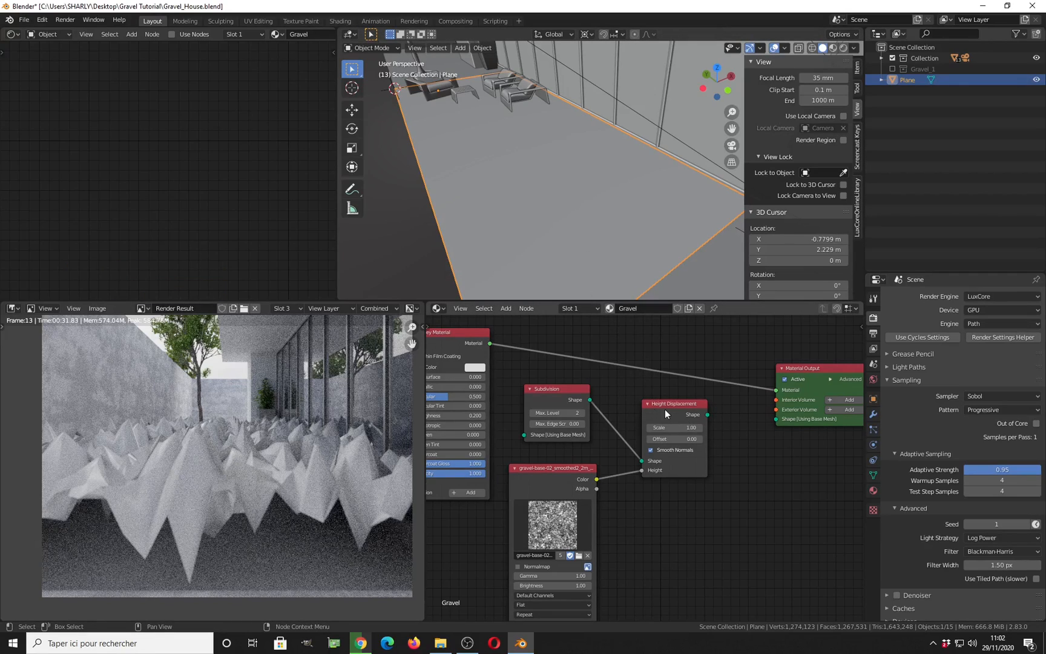
Move the Imagemap node in front of the Disney Material and connect its Color output to Base Color
{"action": "scroll", "coordinate": [610, 405], "scroll_direction": "down", "scroll_amount": 2}
{"action": "middle_click_drag", "start_coordinate": [628, 400], "coordinate": [728, 413]}
{"action": "left_click_drag", "start_coordinate": [669, 483], "coordinate": [432, 438]}
{"action": "middle_click_drag", "start_coordinate": [486, 465], "coordinate": [566, 462]}
{"action": "scroll", "coordinate": [564, 463], "scroll_direction": "up", "scroll_amount": 4}
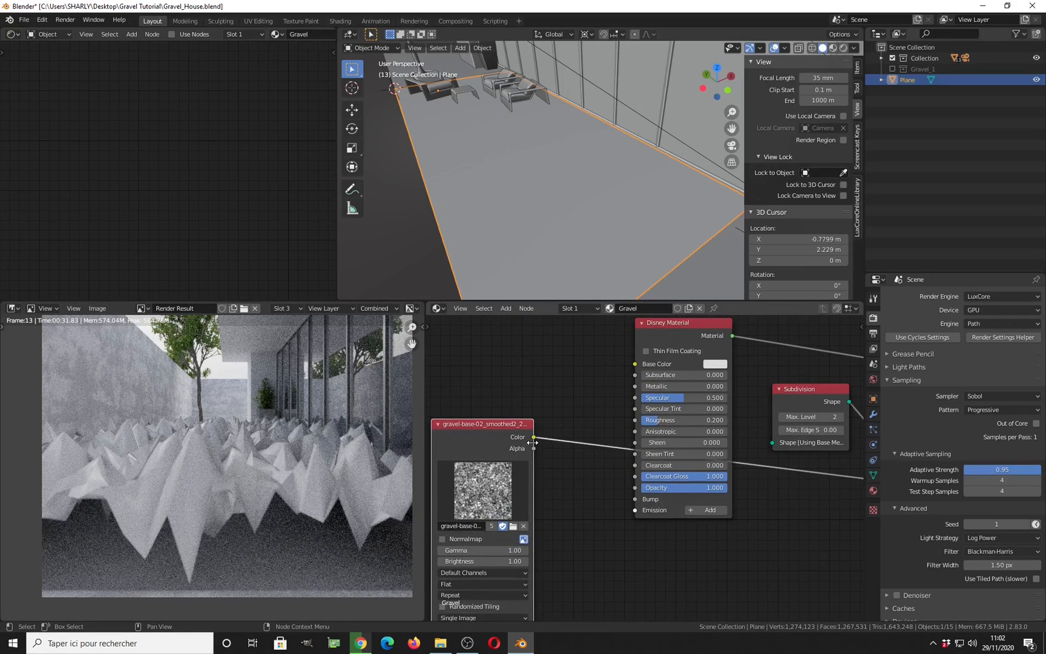
{"action": "left_click_drag", "start_coordinate": [535, 440], "coordinate": [634, 364]}
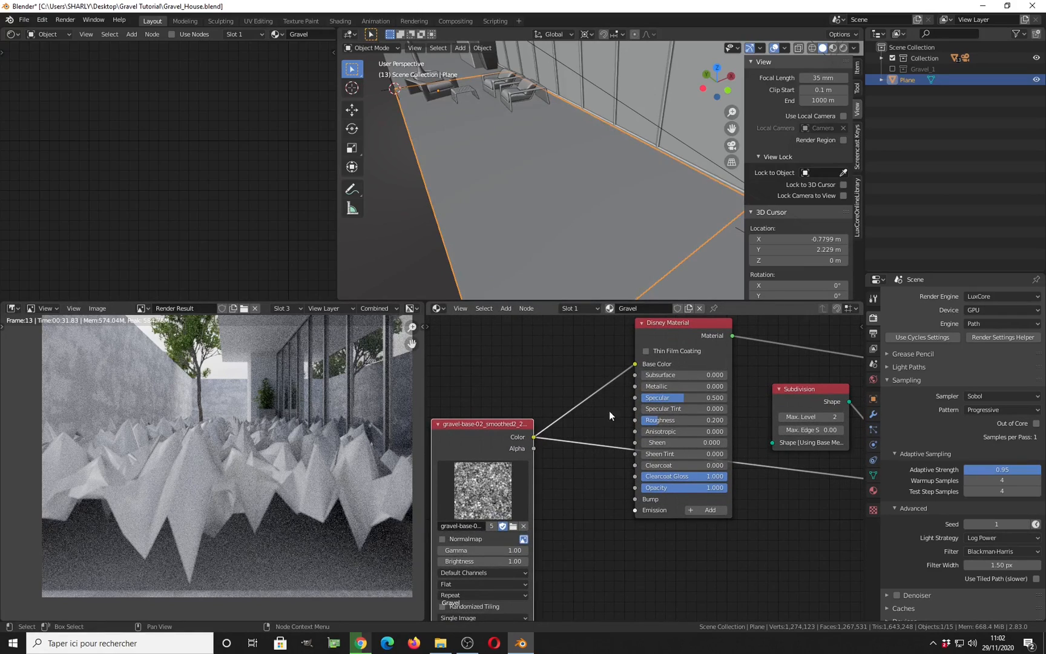
{"action": "scroll", "coordinate": [610, 408], "scroll_direction": "down", "scroll_amount": 2}
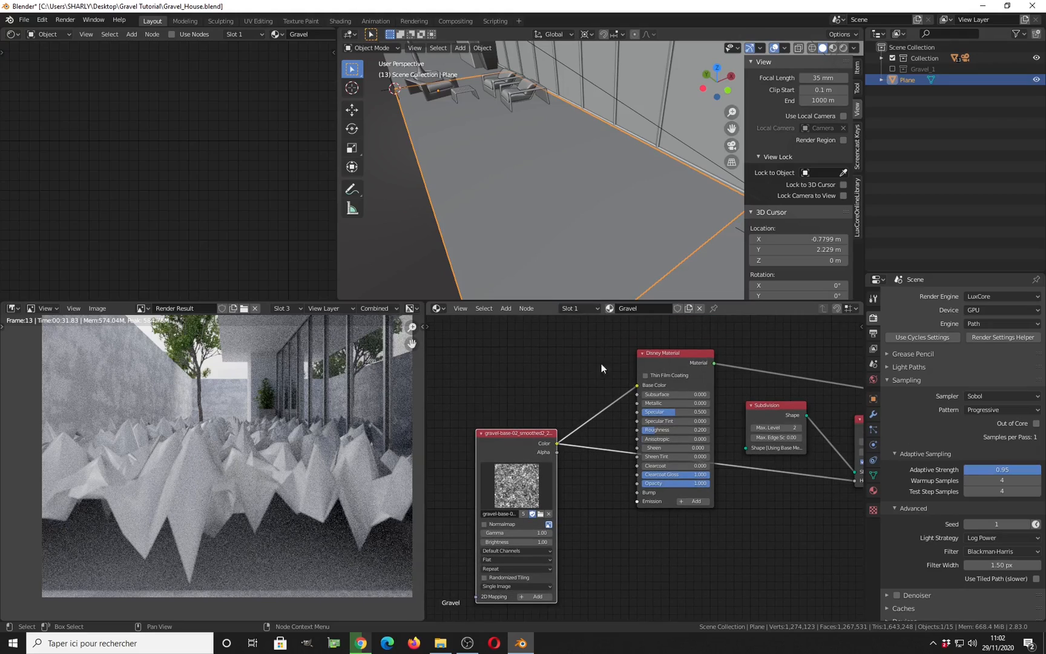
Examine the gravel texture's scale in Material Preview from close-up, top and camera views, and return to Solid shading
{"action": "left_click", "coordinate": [833, 50]}
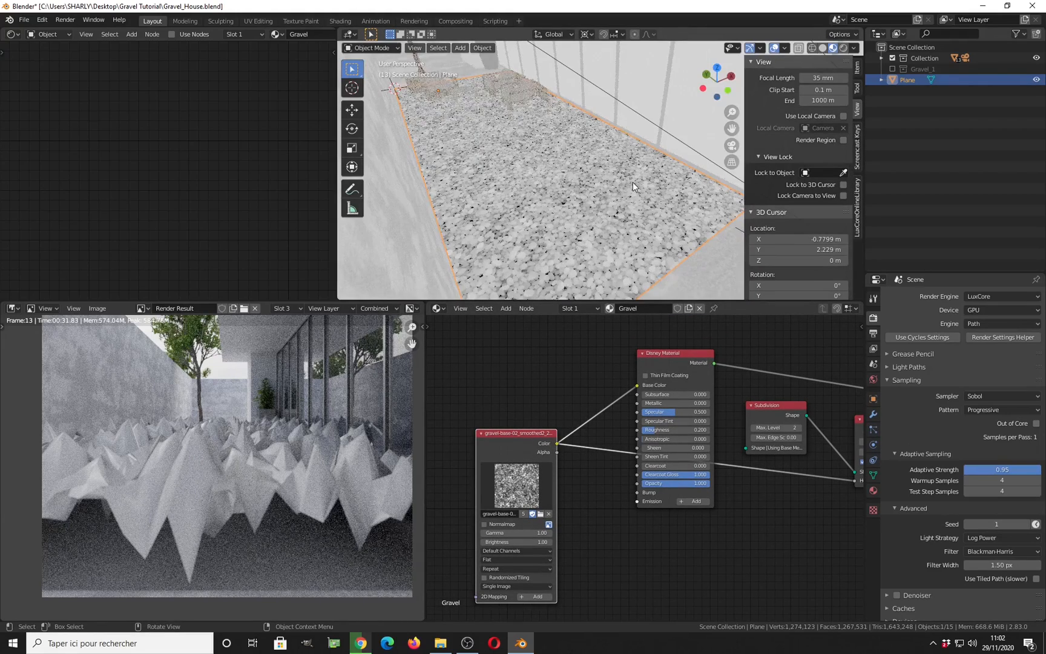
{"action": "middle_click_drag", "start_coordinate": [632, 181], "coordinate": [609, 226]}
{"action": "scroll", "coordinate": [609, 228], "scroll_direction": "up", "scroll_amount": 5}
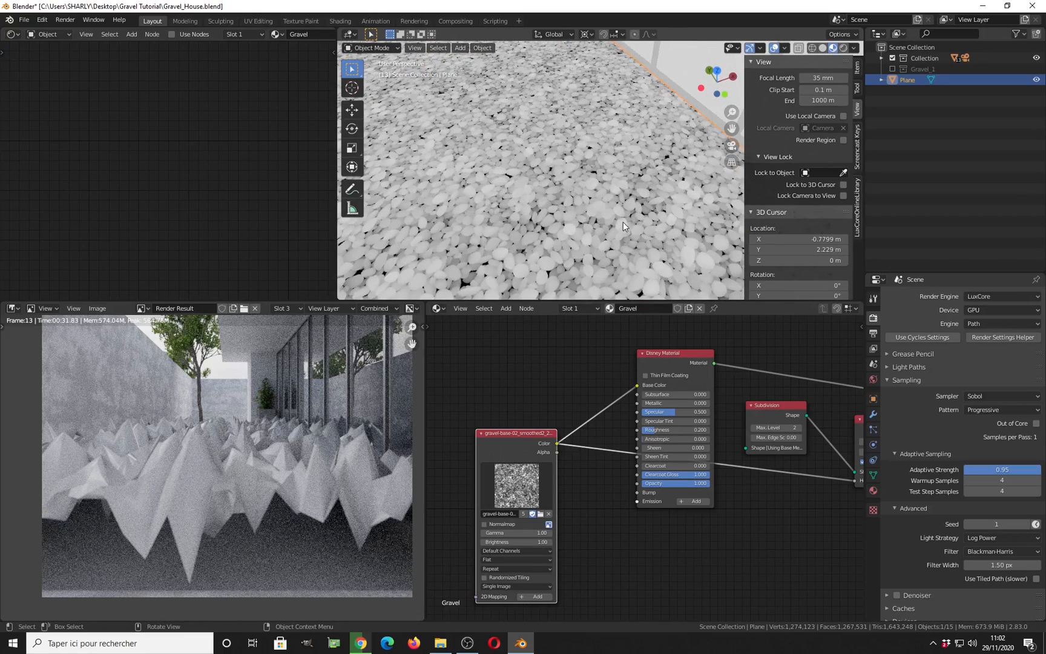
{"action": "key", "text": "KP_7"}
{"action": "scroll", "coordinate": [441, 222], "scroll_direction": "down", "scroll_amount": 2}
{"action": "middle_click_drag", "start_coordinate": [441, 222], "coordinate": [599, 136], "text": "shift"}
{"action": "scroll", "coordinate": [508, 237], "scroll_direction": "up", "scroll_amount": 4}
{"action": "key", "text": "KP_0"}
{"action": "scroll", "coordinate": [579, 232], "scroll_direction": "up", "scroll_amount": 2}
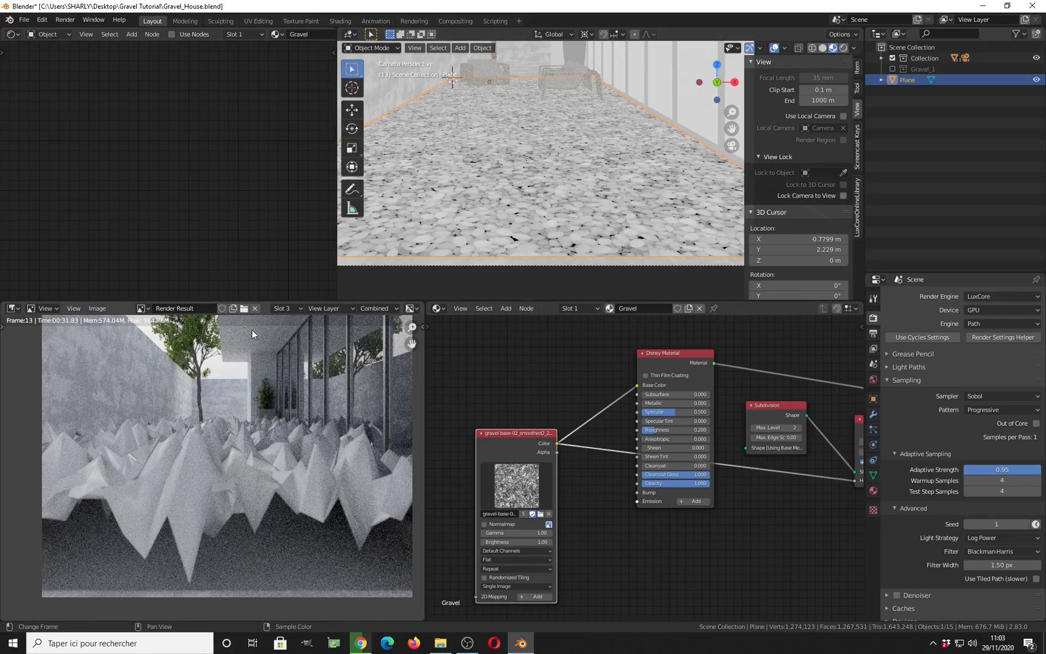
{"action": "key", "text": "z"}
{"action": "left_click", "coordinate": [590, 138]}
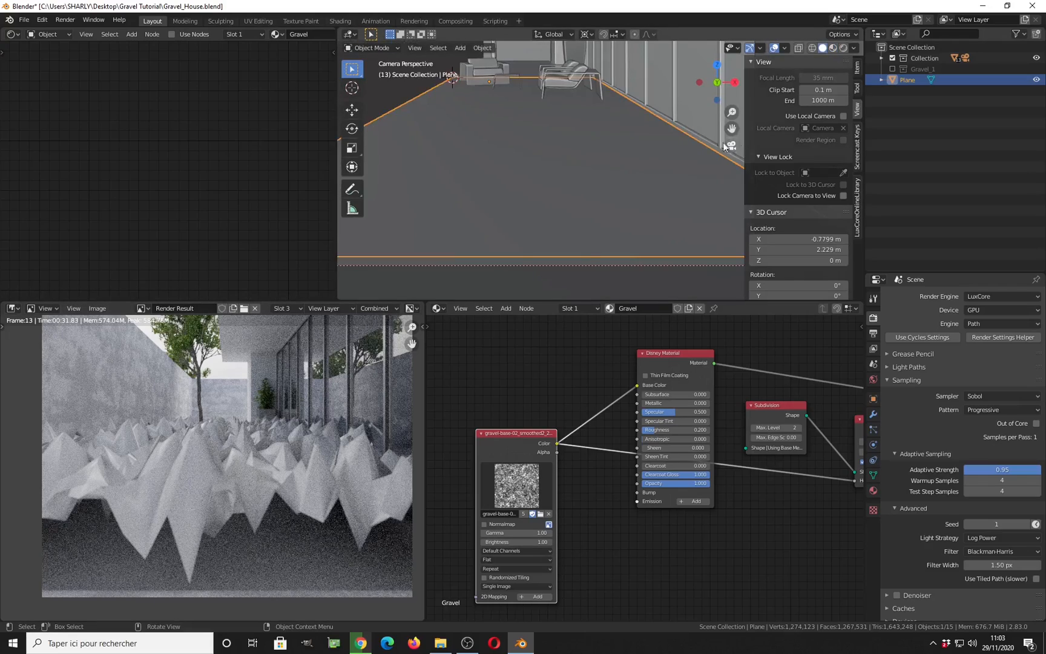
Replace the Render Result view with the UV Editor and show the plane's UV layout in Edit Mode
{"action": "left_click", "coordinate": [12, 309]}
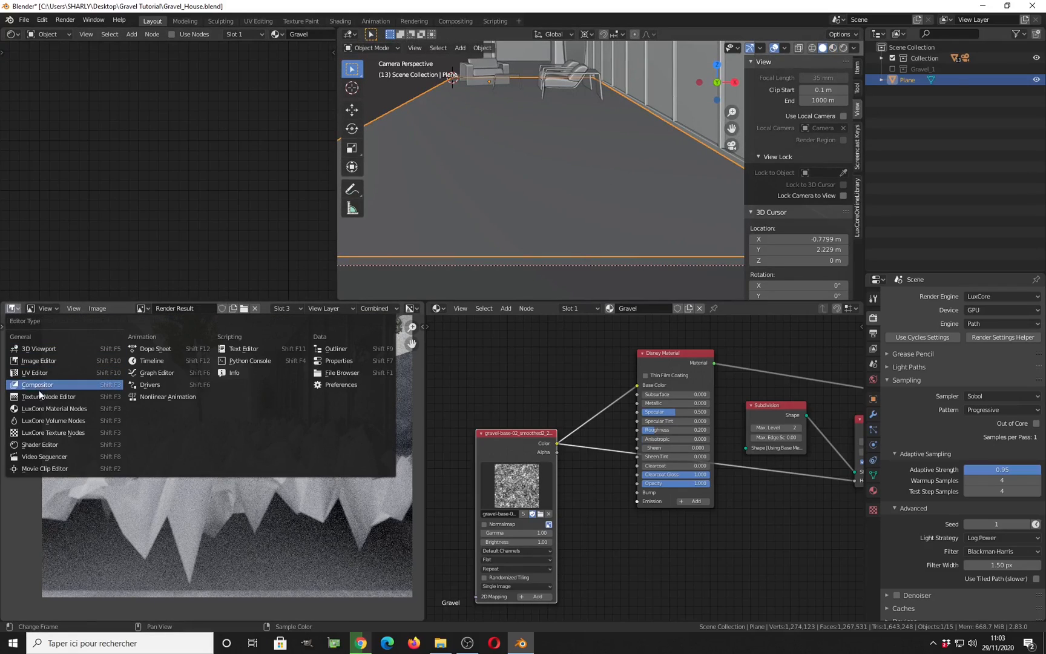
{"action": "left_click", "coordinate": [44, 373]}
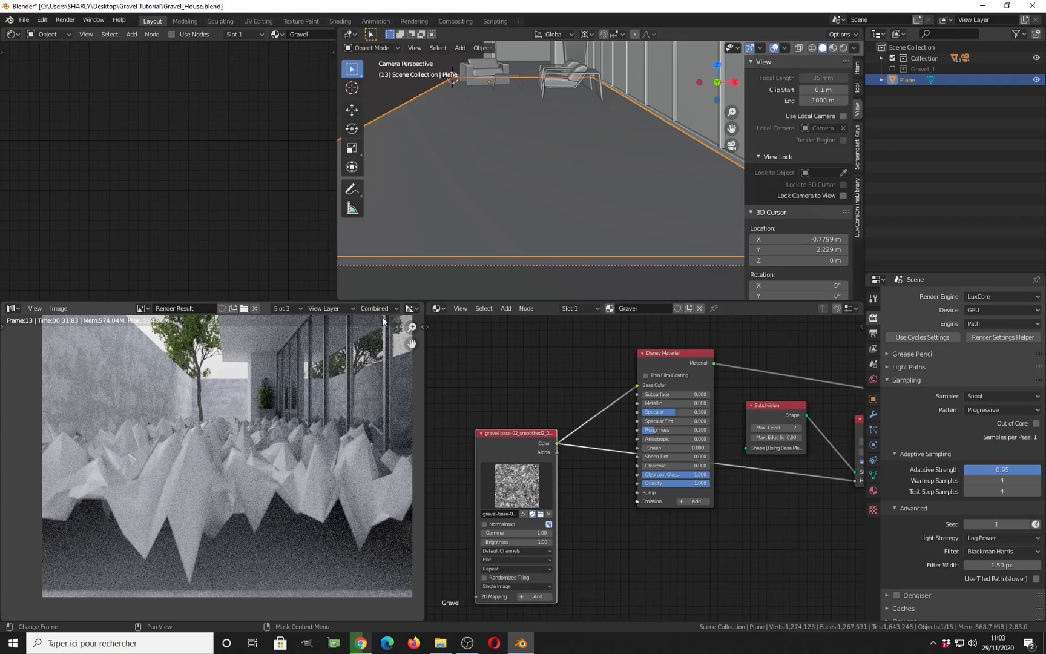
{"action": "left_click", "coordinate": [254, 308]}
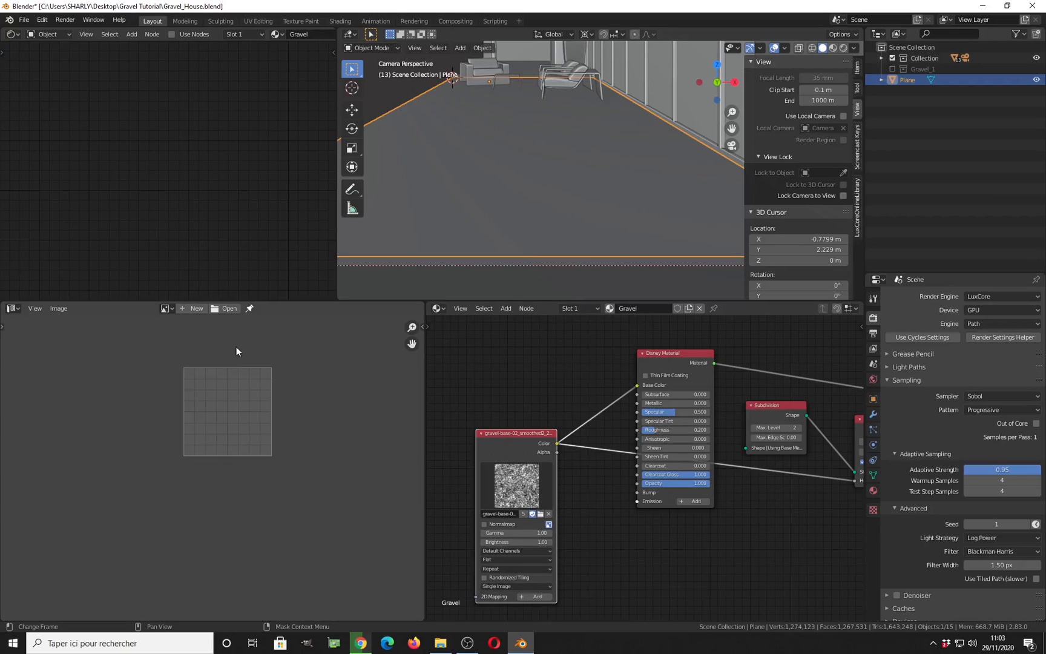
{"action": "key", "text": "Tab"}
{"action": "scroll", "coordinate": [202, 414], "scroll_direction": "up", "scroll_amount": 2}
{"action": "middle_click_drag", "start_coordinate": [203, 413], "coordinate": [211, 506]}
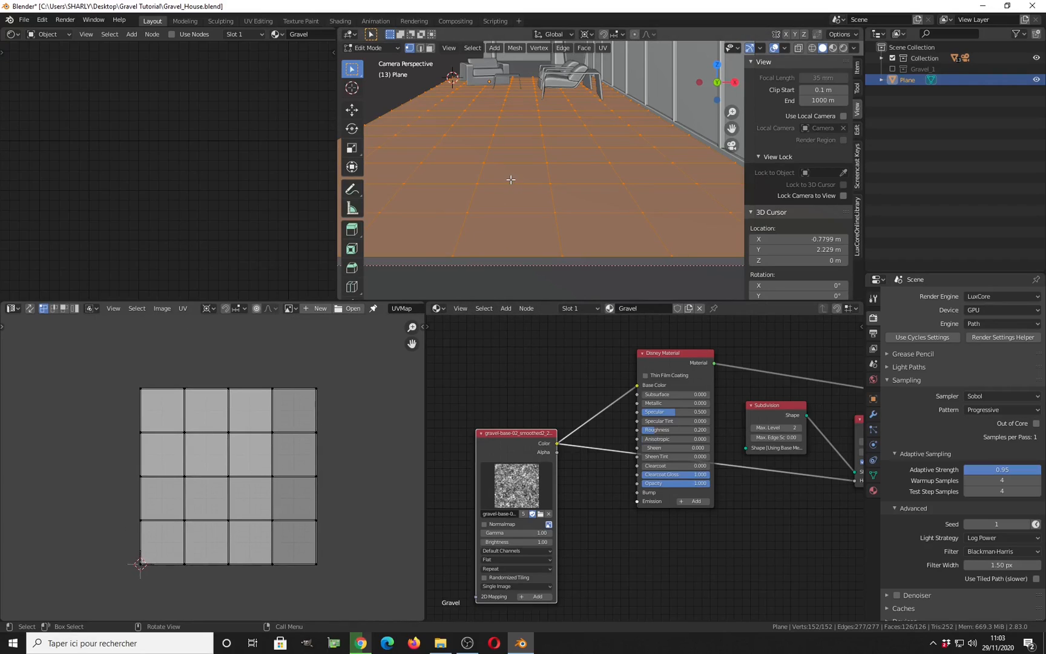
Unwrap the plane in top view using Project from View and select all of its UVs
{"action": "key", "text": "KP_7"}
{"action": "key", "text": "u"}
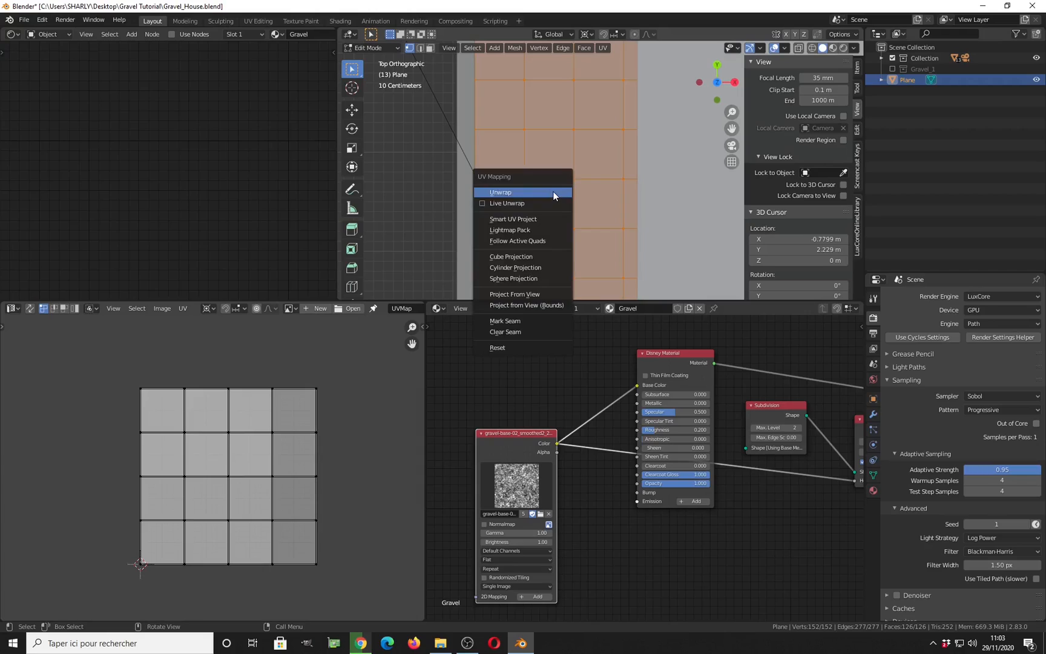
{"action": "left_click", "coordinate": [531, 293]}
{"action": "key", "text": "a"}
{"action": "scroll", "coordinate": [276, 457], "scroll_direction": "down", "scroll_amount": 4}
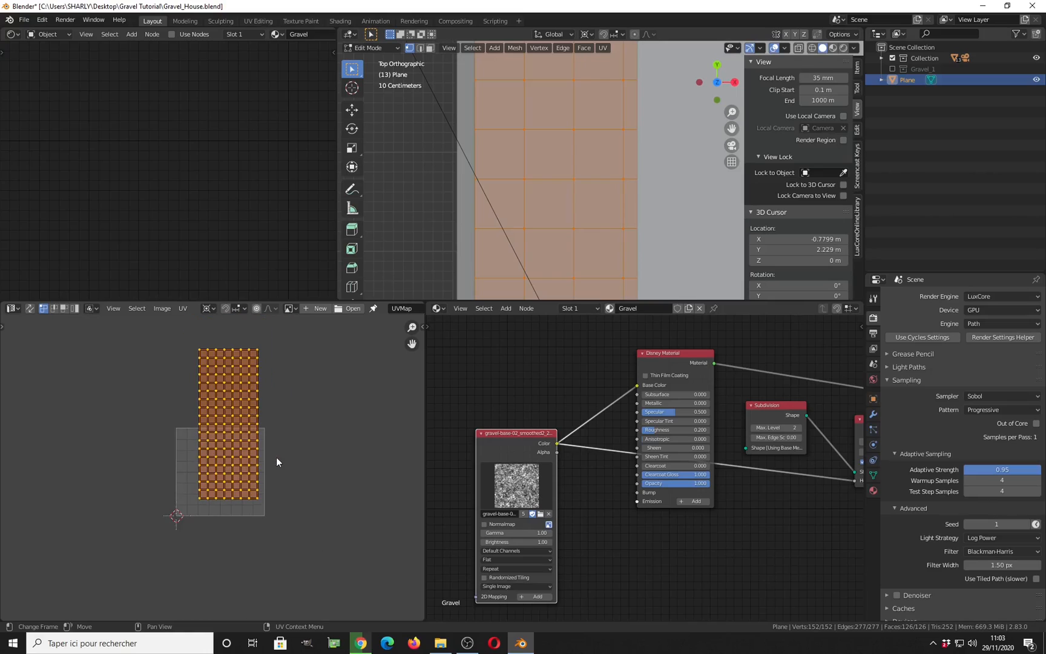
Move the UV layout so its lower corner sits on the 2D cursor at the UV origin
{"action": "middle_click_drag", "start_coordinate": [276, 457], "coordinate": [352, 435]}
{"action": "scroll", "coordinate": [352, 435], "scroll_direction": "up", "scroll_amount": 4}
{"action": "middle_click_drag", "start_coordinate": [421, 441], "coordinate": [262, 422]}
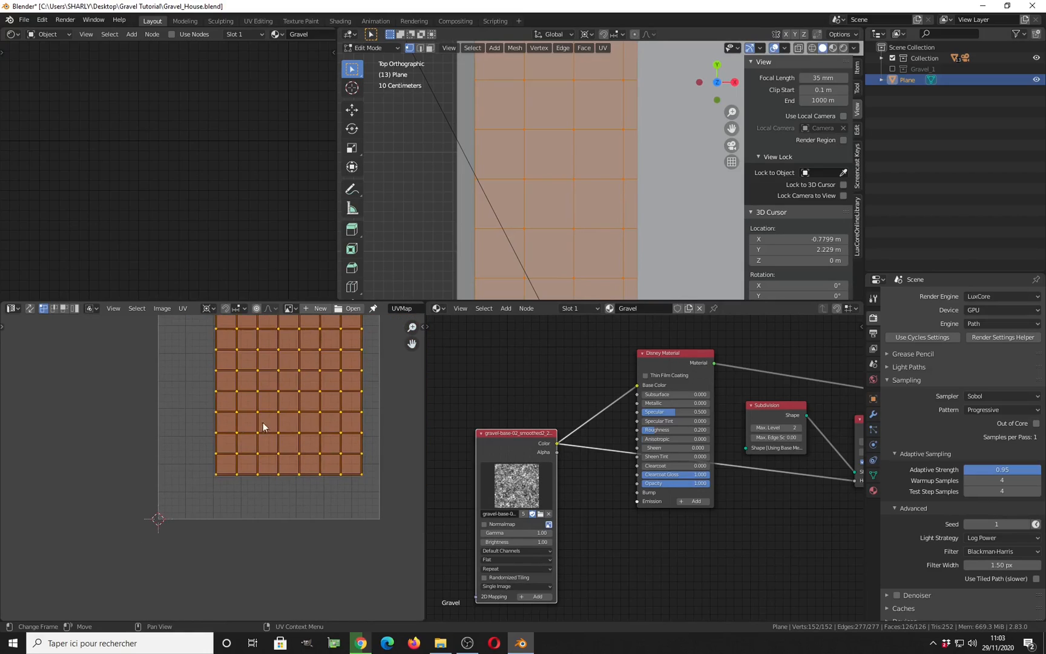
{"action": "key", "text": "g"}
{"action": "left_click", "coordinate": [207, 464]}
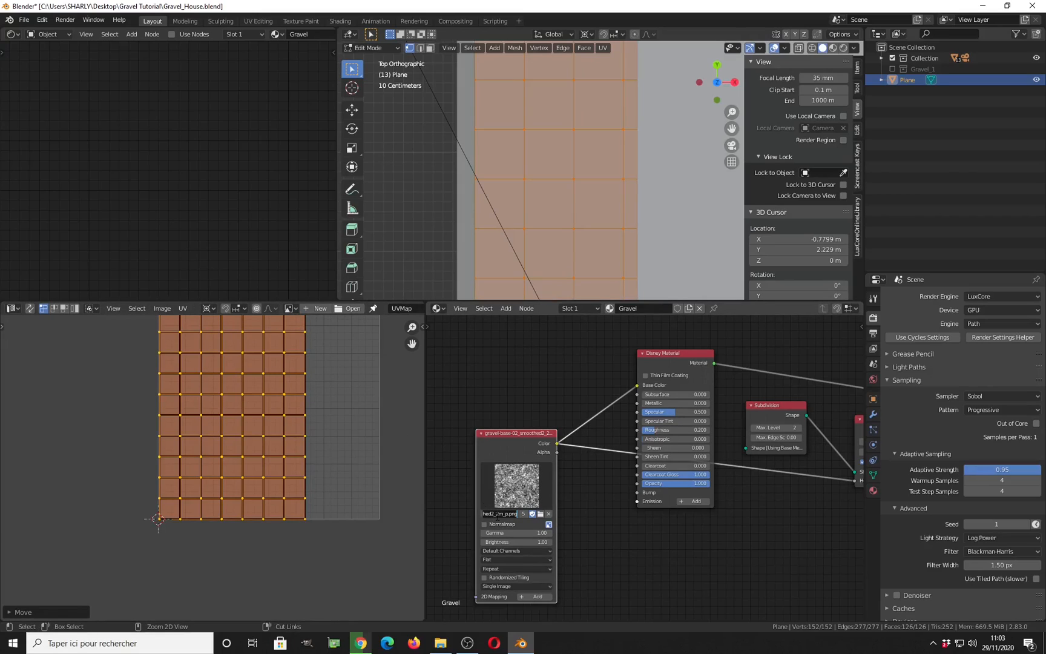
Display gravel-base-02_smoothed2_2m_p.png as the background image of the UV Editor
{"action": "left_click", "coordinate": [288, 308]}
{"action": "type", "text": "gravel-base-02_smoothed2_2m_p.png"}
{"action": "left_click", "coordinate": [294, 323]}
{"action": "scroll", "coordinate": [288, 424], "scroll_direction": "down", "scroll_amount": 5}
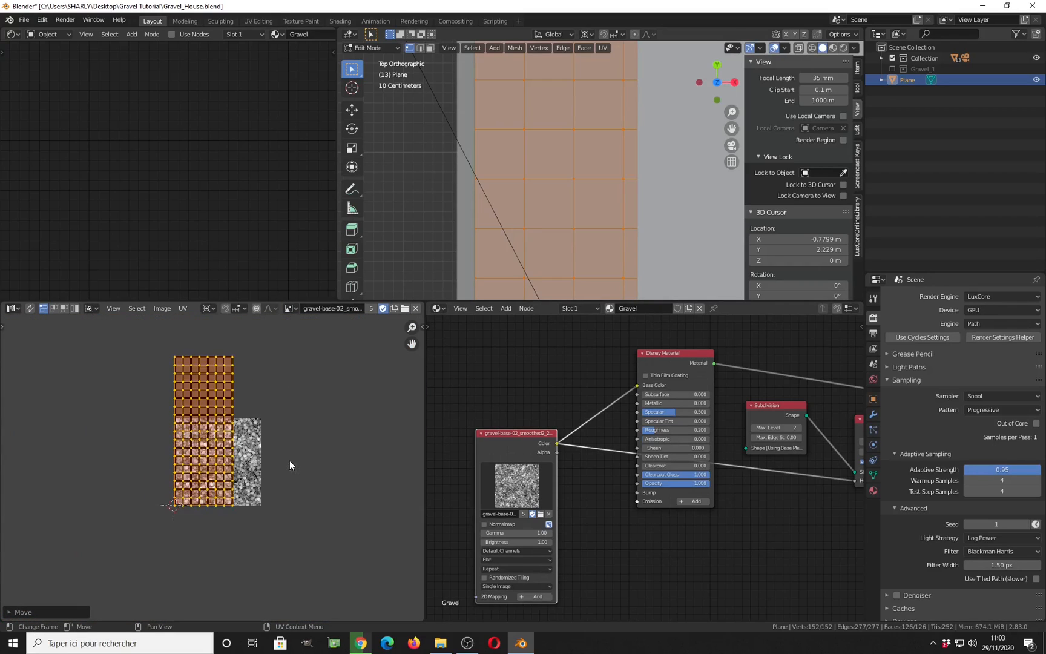
Scale the UV layout up from the 2D cursor until its width matches the gravel image
{"action": "scroll", "coordinate": [291, 537], "scroll_direction": "up", "scroll_amount": 3}
{"action": "key", "text": "s"}
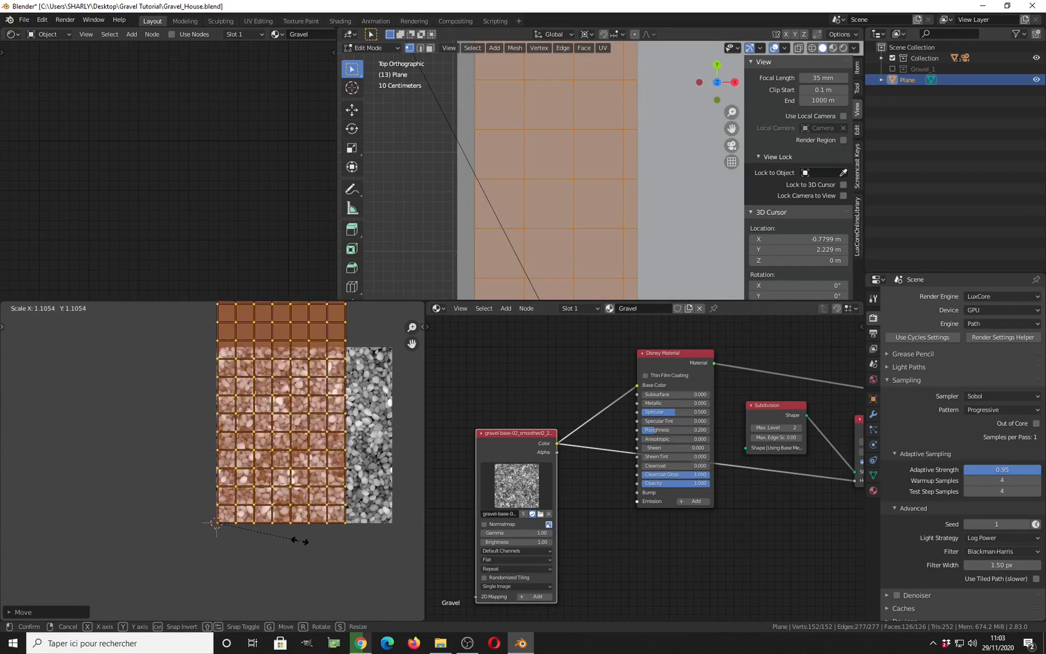
{"action": "left_click", "coordinate": [330, 551]}
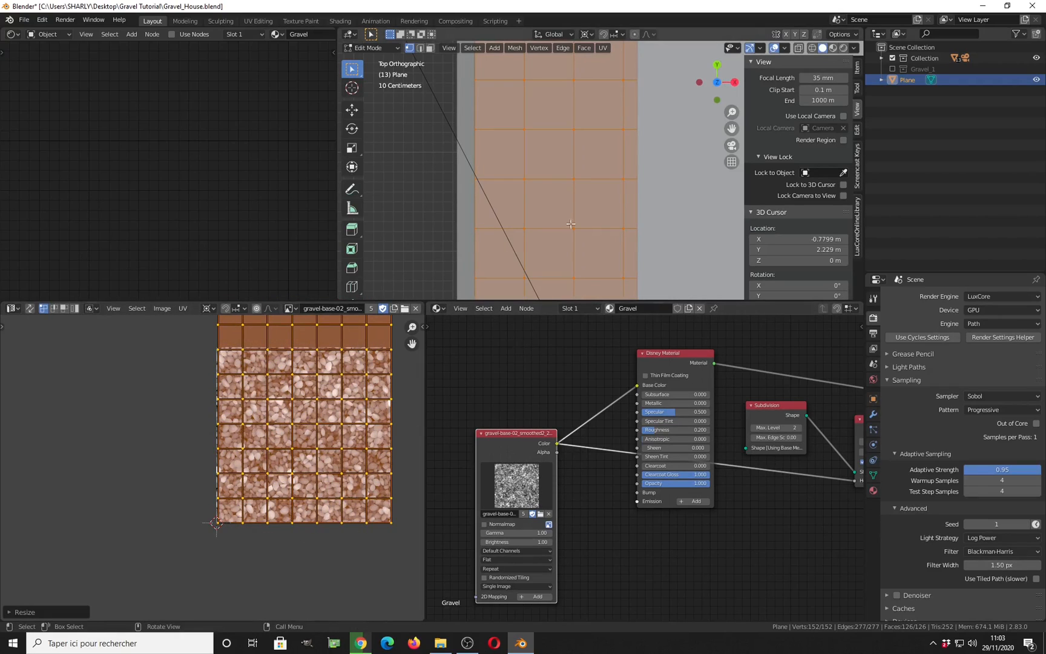
Preview the gravel in Material Preview and enlarge the UV layout until about three grid cells span the image width
{"action": "key", "text": "Tab"}
{"action": "left_click", "coordinate": [833, 49]}
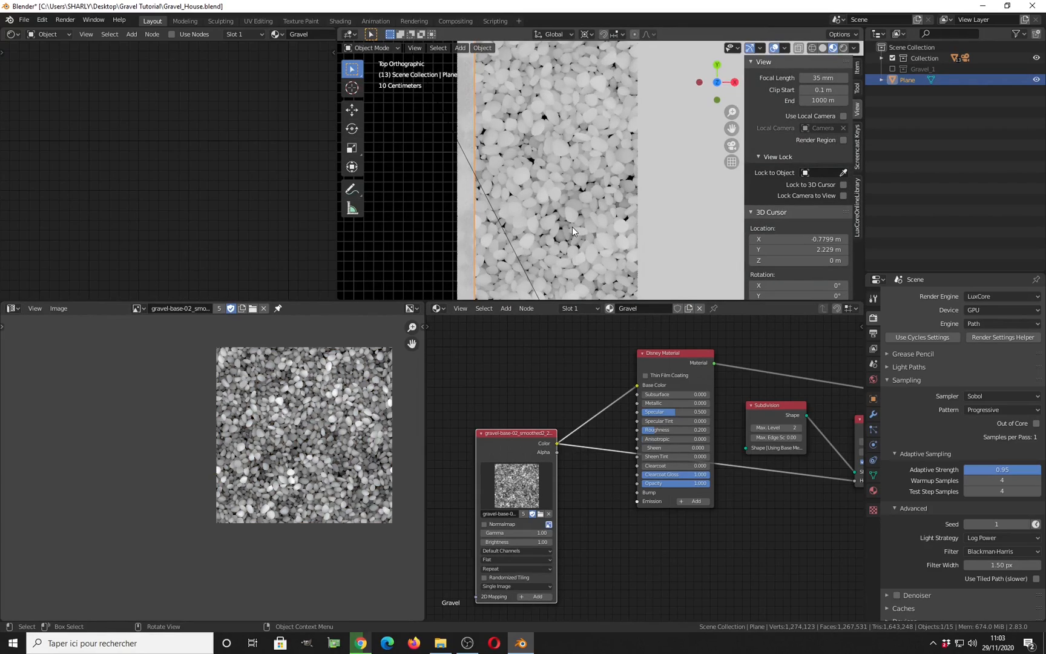
{"action": "middle_click_drag", "start_coordinate": [572, 227], "coordinate": [533, 207]}
{"action": "key", "text": "Tab"}
{"action": "key", "text": "s"}
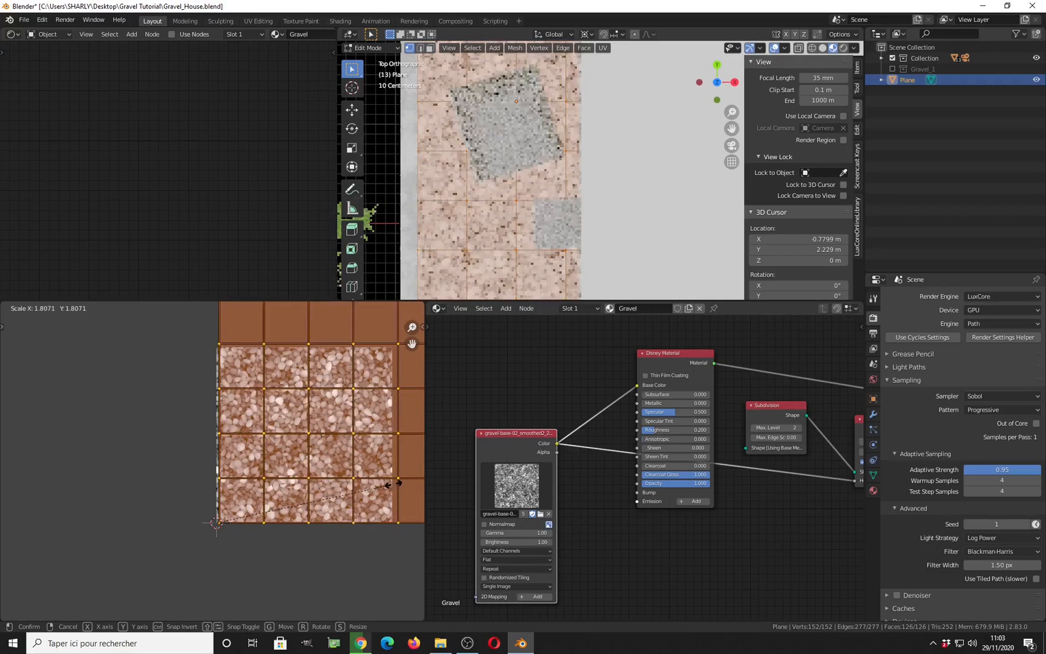
{"action": "left_click", "coordinate": [20, 475]}
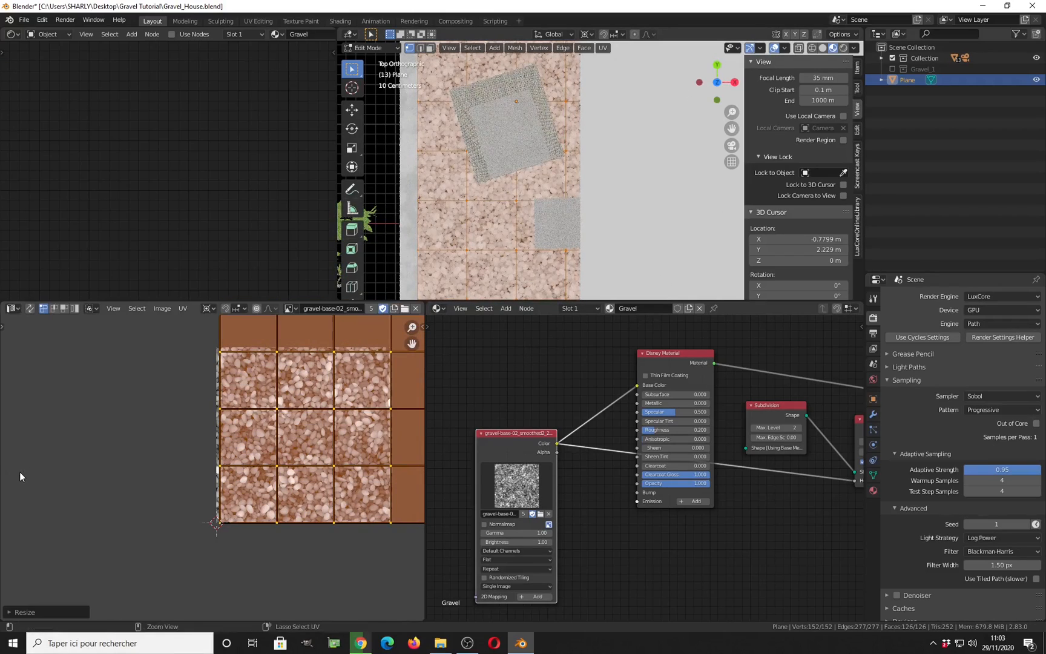
Examine the gravel's new scale from top, perspective and camera views, and return to Object Mode with Solid shading
{"action": "scroll", "coordinate": [465, 236], "scroll_direction": "up", "scroll_amount": 4}
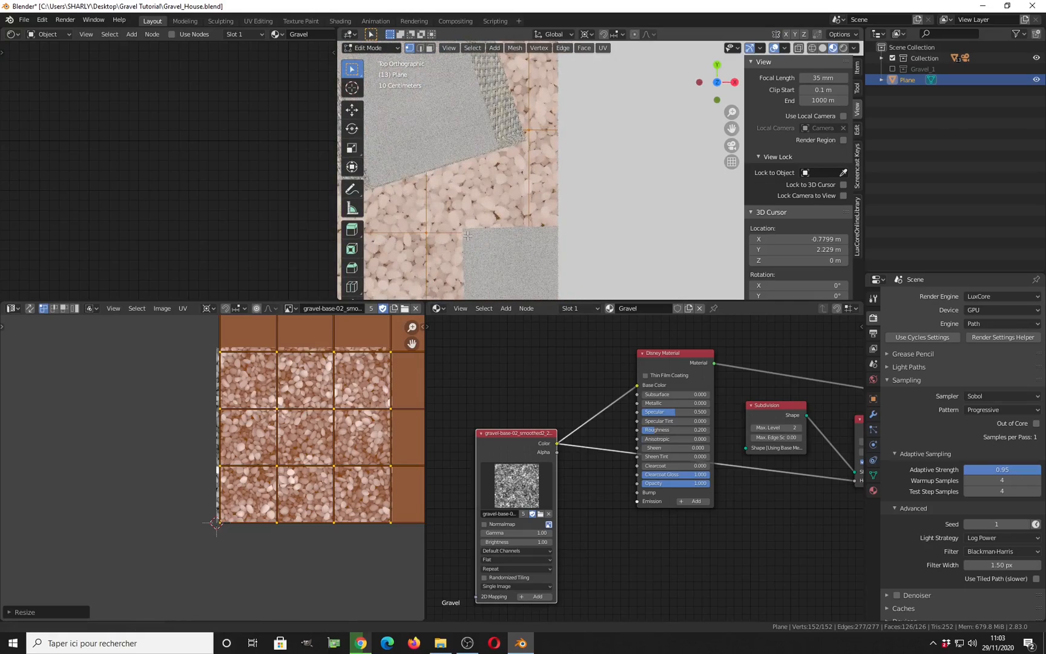
{"action": "scroll", "coordinate": [466, 236], "scroll_direction": "up", "scroll_amount": 2}
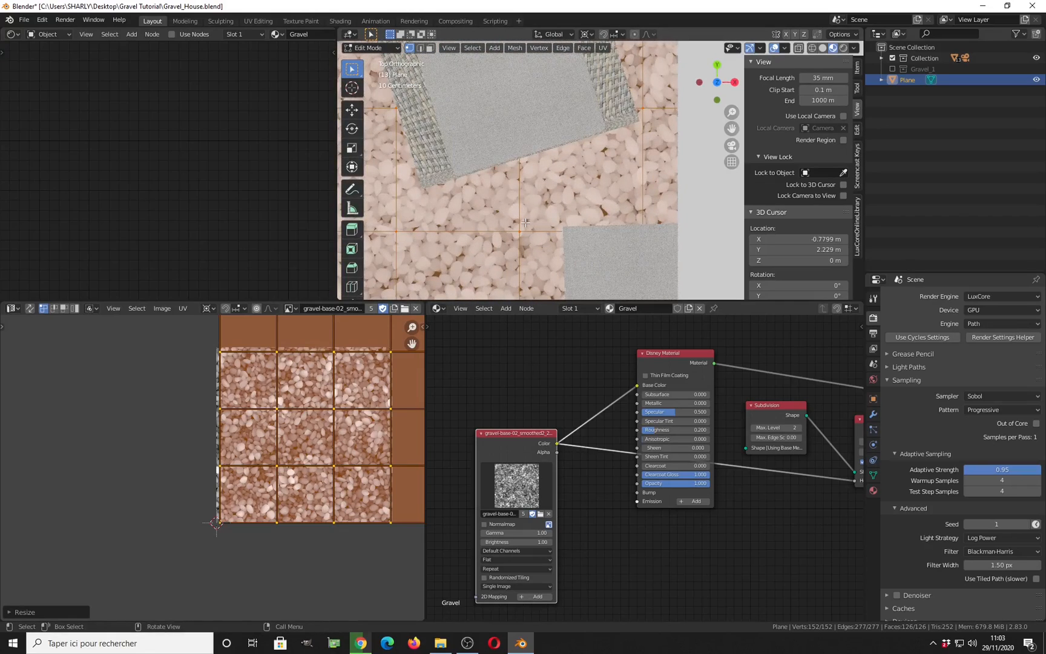
{"action": "scroll", "coordinate": [524, 224], "scroll_direction": "down", "scroll_amount": 3}
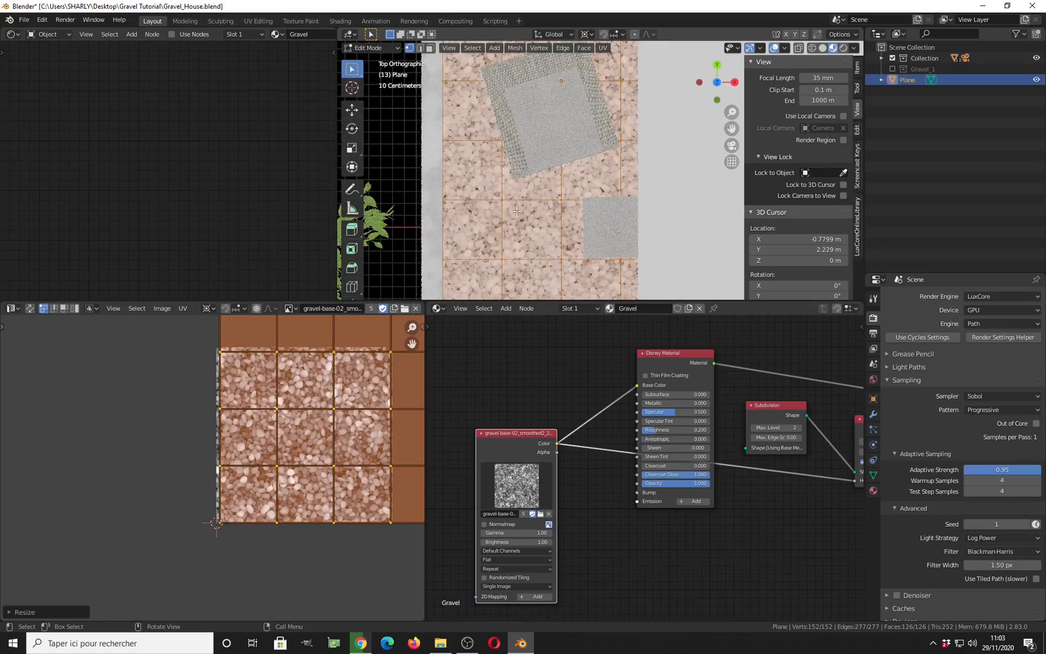
{"action": "key", "text": "Tab"}
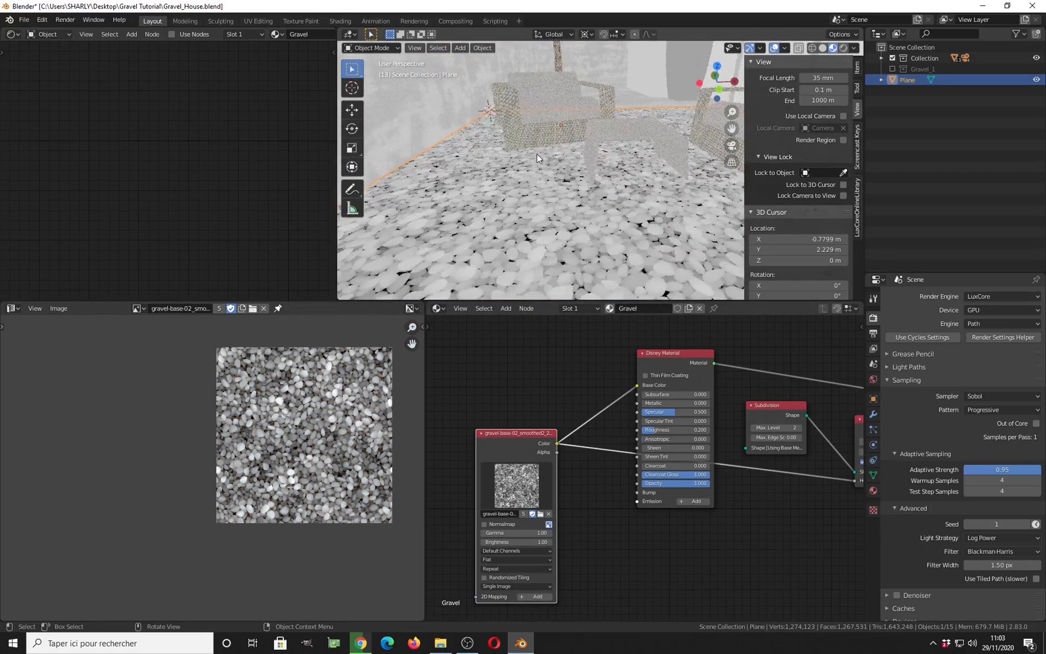
{"action": "key", "text": "KP_0"}
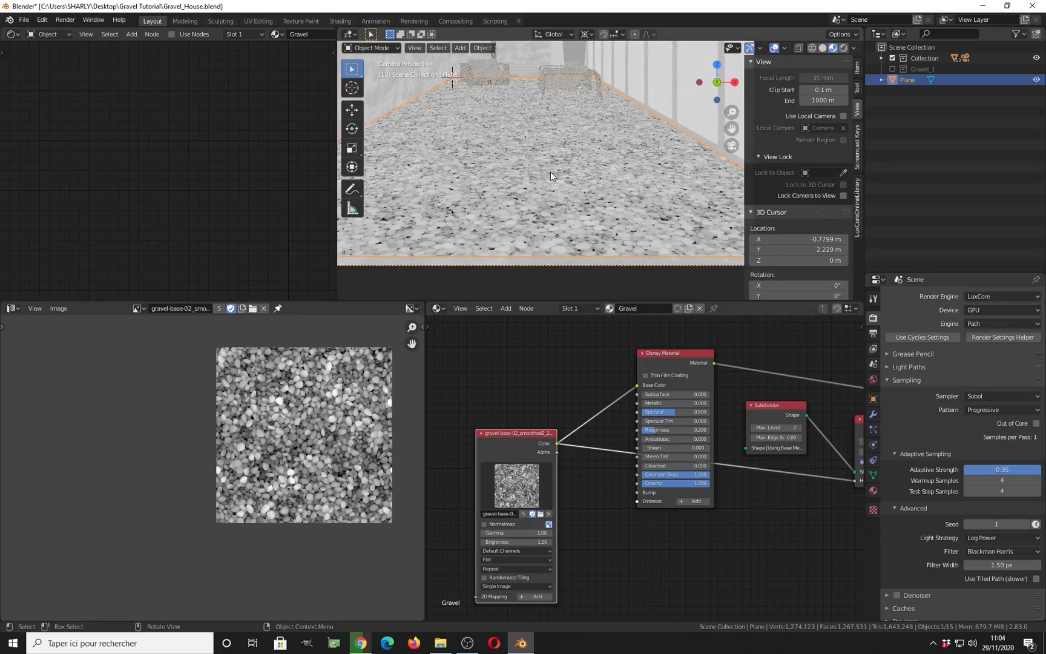
{"action": "key", "text": "z"}
{"action": "left_click", "coordinate": [620, 175]}
{"action": "scroll", "coordinate": [665, 229], "scroll_direction": "down", "scroll_amount": 2}
{"action": "scroll", "coordinate": [336, 476], "scroll_direction": "down", "scroll_amount": 2}
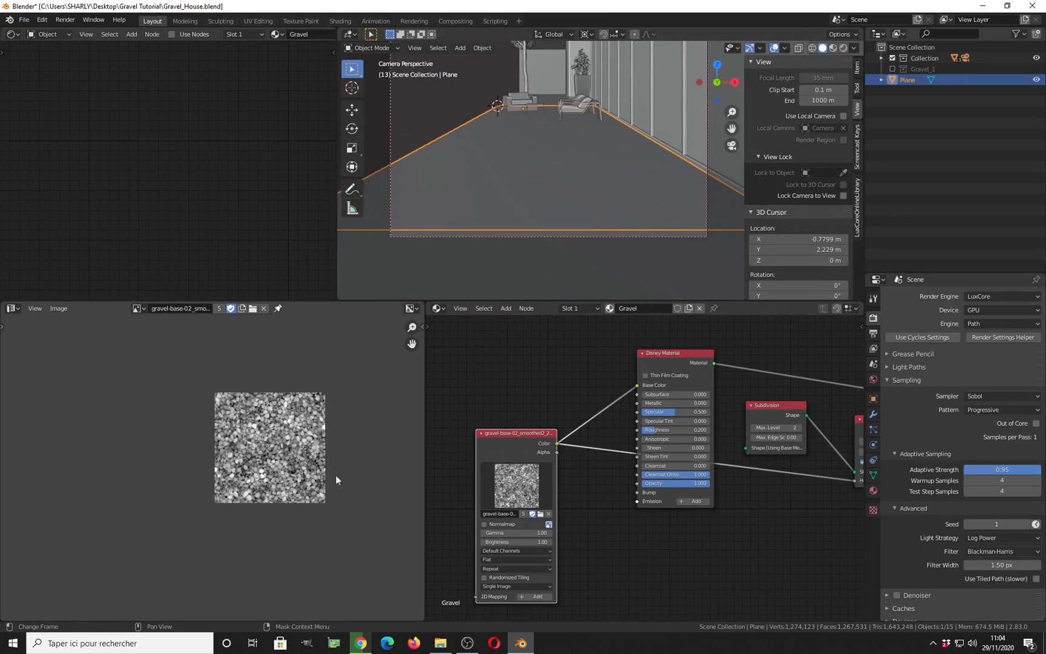
Disconnect the Imagemap's Color output from the Disney Material's Base Color and place the Imagemap node below the Subdivision node
{"action": "left_click_drag", "start_coordinate": [636, 386], "coordinate": [590, 428]}
{"action": "left_click_drag", "start_coordinate": [532, 443], "coordinate": [814, 494]}
{"action": "middle_click_drag", "start_coordinate": [736, 461], "coordinate": [629, 444]}
{"action": "scroll", "coordinate": [689, 478], "scroll_direction": "up", "scroll_amount": 2}
{"action": "middle_click_drag", "start_coordinate": [689, 478], "coordinate": [629, 457]}
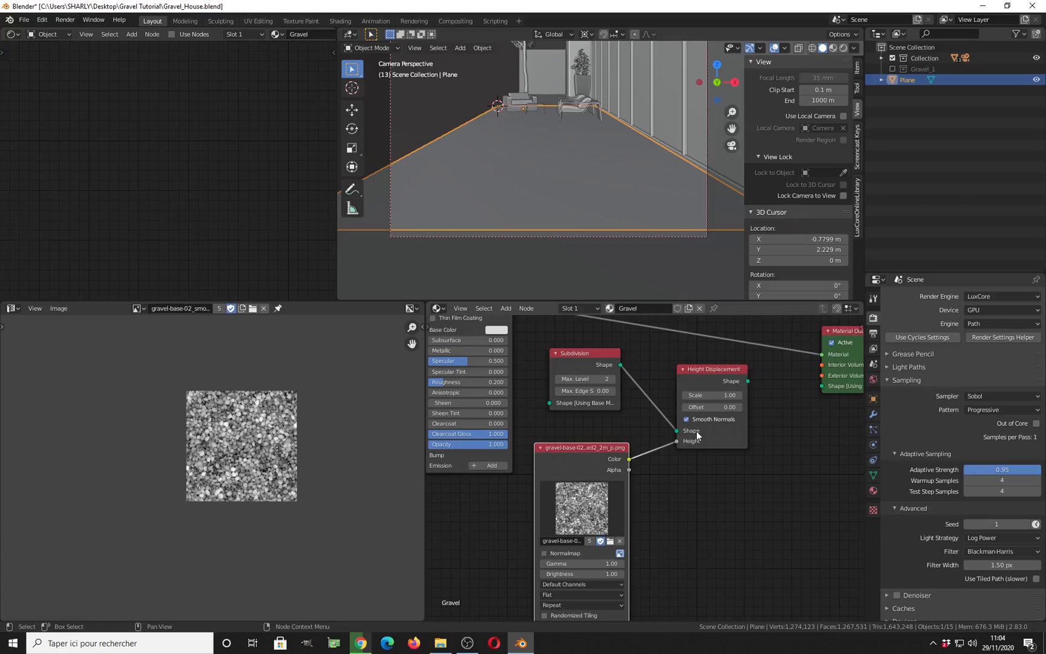
Set the Height Displacement scale to 0.15 and connect its Shape output to the Material Output's Shape input
{"action": "scroll", "coordinate": [697, 431], "scroll_direction": "up", "scroll_amount": 4}
{"action": "left_click", "coordinate": [733, 369]}
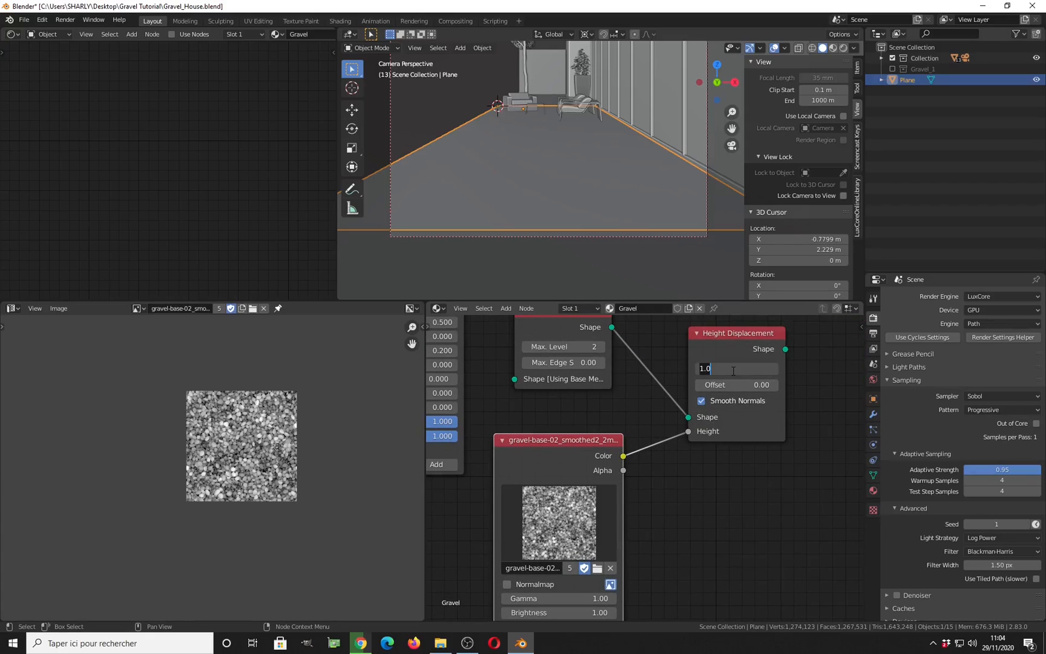
{"action": "key", "text": "BackSpace"}
{"action": "type", "text": "0.15"}
{"action": "key", "text": "Return"}
{"action": "scroll", "coordinate": [732, 370], "scroll_direction": "down", "scroll_amount": 2}
{"action": "middle_click_drag", "start_coordinate": [733, 370], "coordinate": [717, 400]}
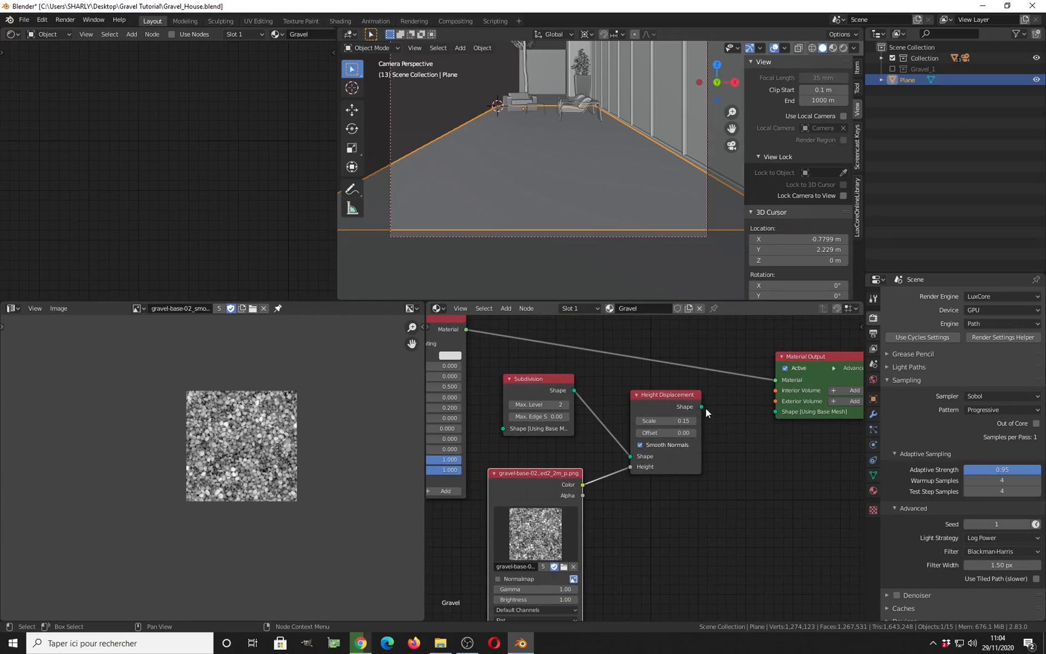
{"action": "left_click_drag", "start_coordinate": [701, 406], "coordinate": [775, 412]}
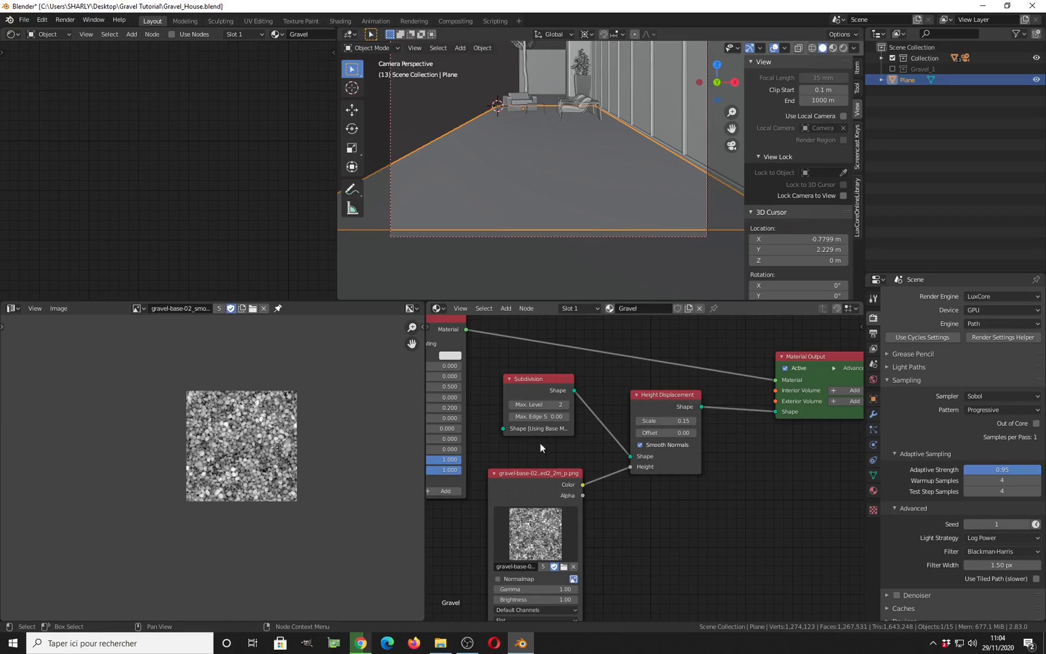
Set the Subdivision node's Max. Level to 4 and save the file
{"action": "scroll", "coordinate": [552, 442], "scroll_direction": "up", "scroll_amount": 2}
{"action": "left_click_drag", "start_coordinate": [625, 444], "coordinate": [644, 425]}
{"action": "middle_click_drag", "start_coordinate": [637, 381], "coordinate": [638, 412]}
{"action": "left_click", "coordinate": [632, 381]}
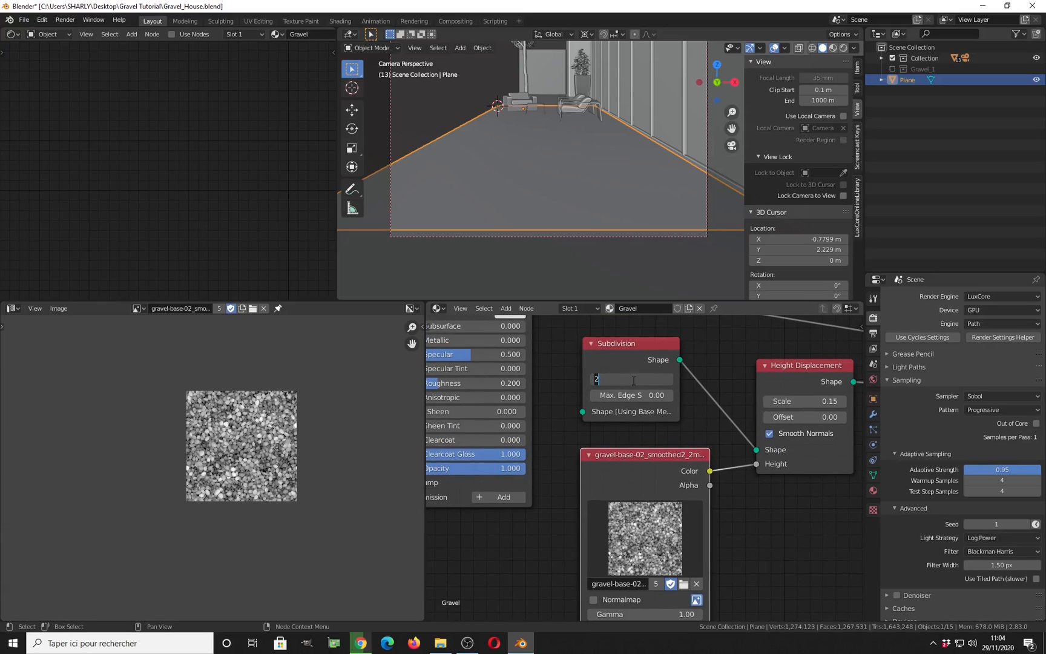
{"action": "type", "text": "4"}
{"action": "key", "text": "Return"}
{"action": "key", "text": "ctrl+s"}
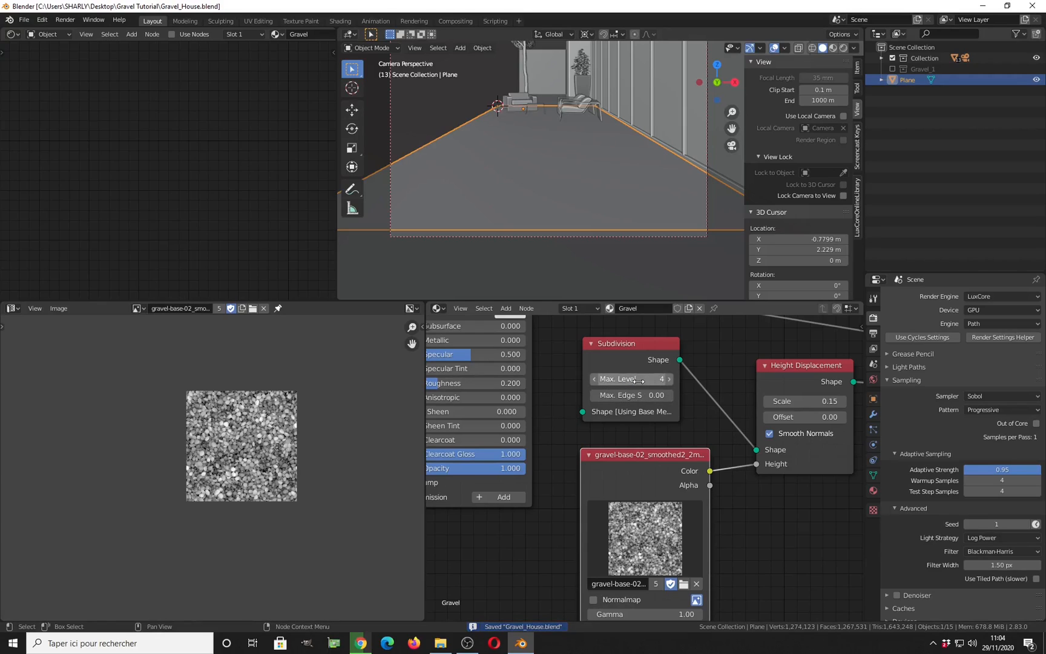
Check the plane's UV layout in Edit Mode, show the Render Result in the Image Editor and save the file
{"action": "key", "text": "Tab"}
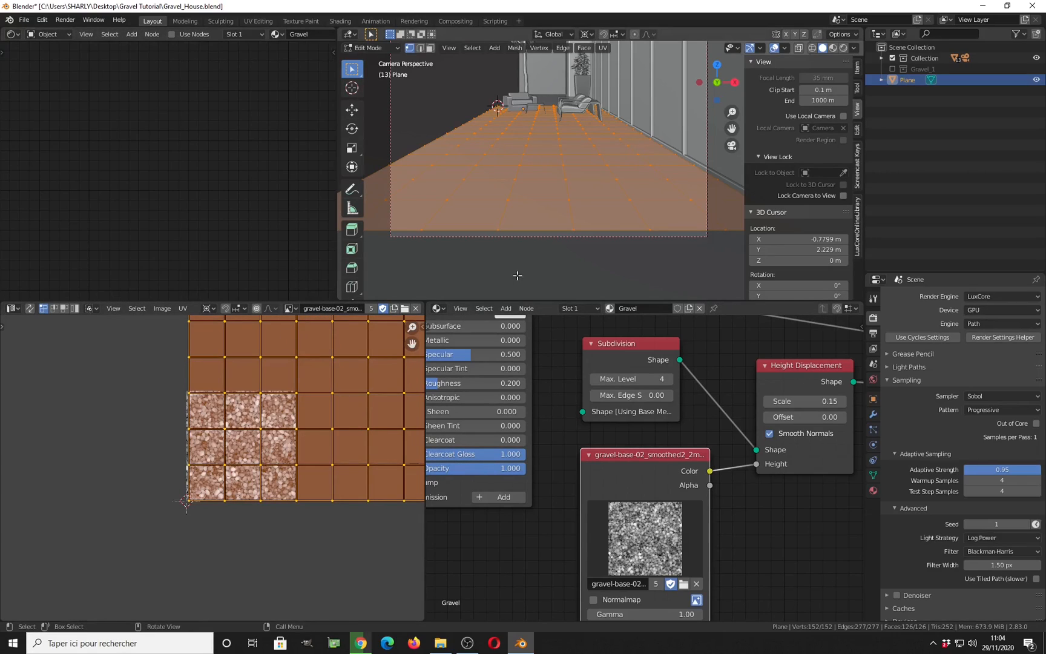
{"action": "key", "text": "Tab"}
{"action": "key", "text": "ctrl+s"}
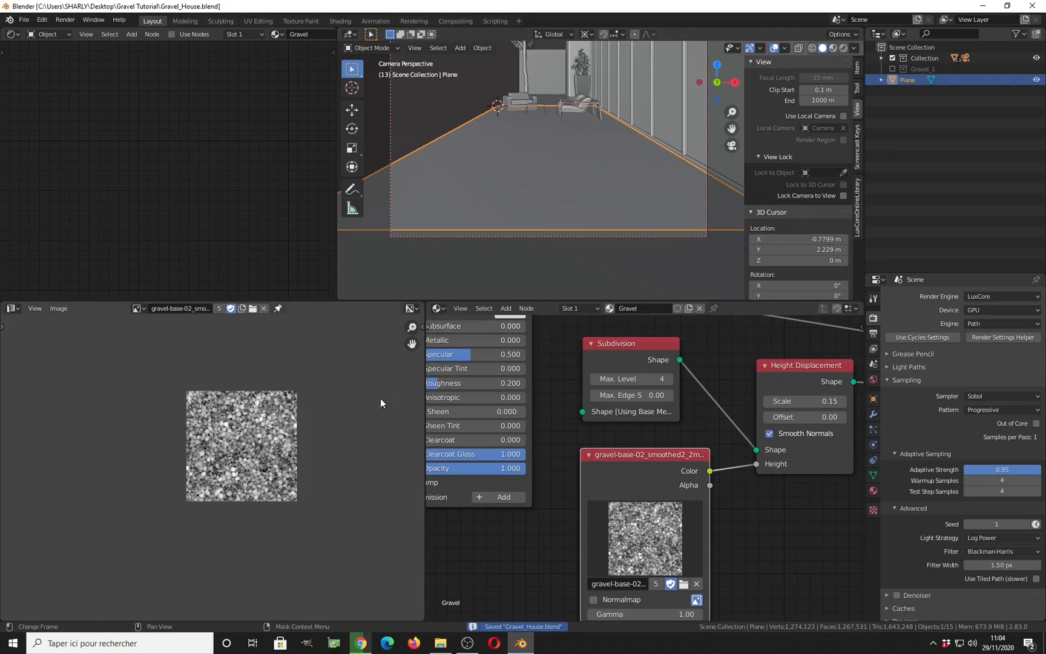
{"action": "left_click", "coordinate": [138, 308]}
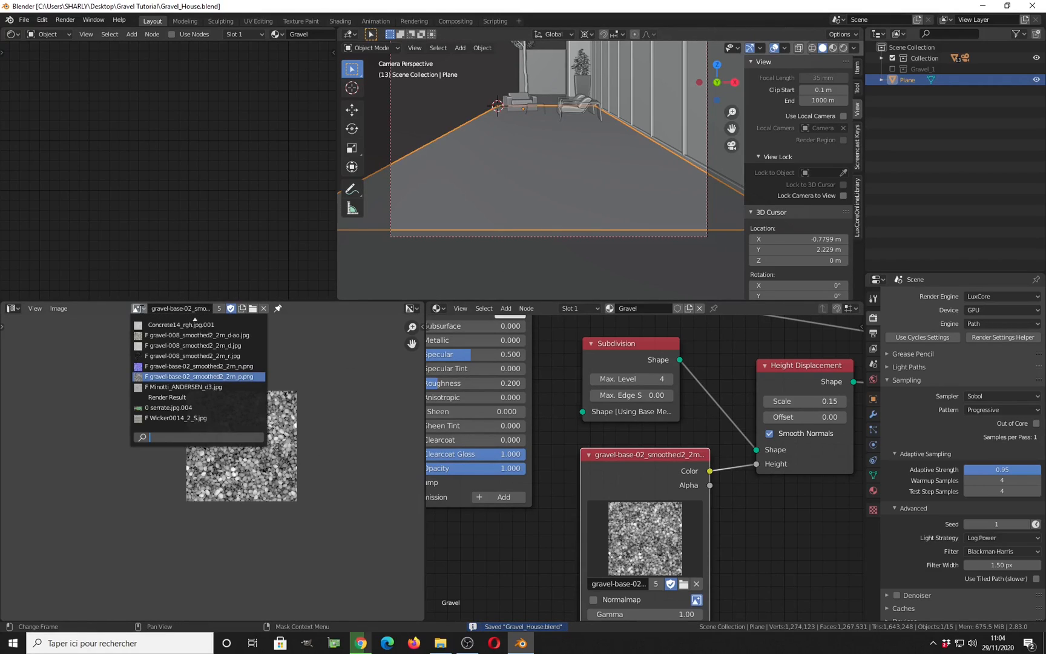
{"action": "type", "text": "re"}
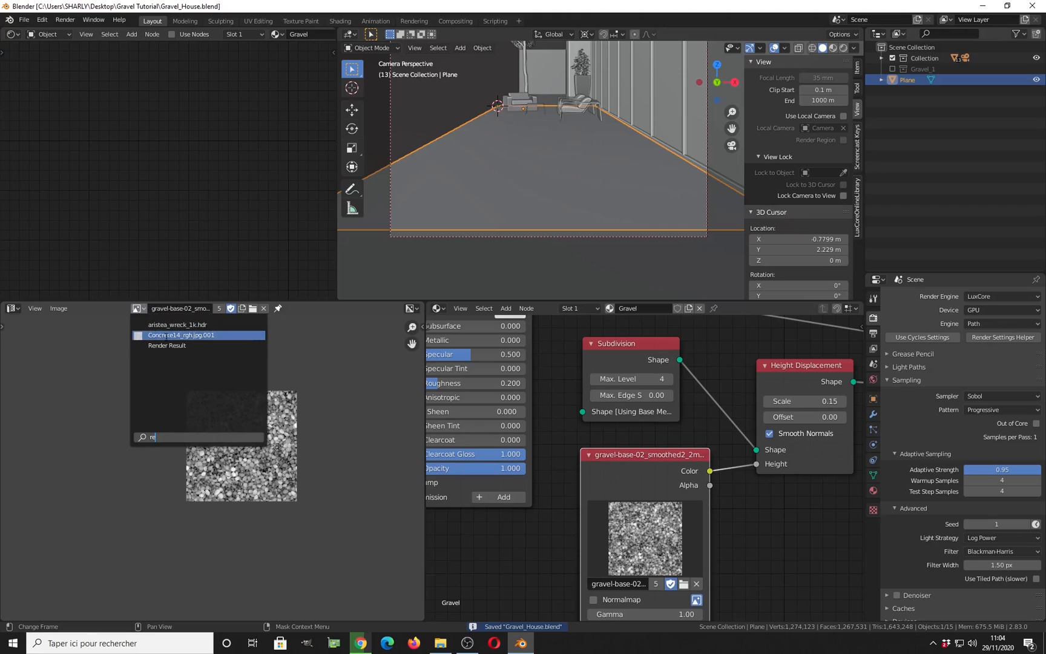
{"action": "left_click", "coordinate": [167, 345]}
{"action": "key", "text": "ctrl+s"}
{"action": "scroll", "coordinate": [256, 493], "scroll_direction": "up", "scroll_amount": 4}
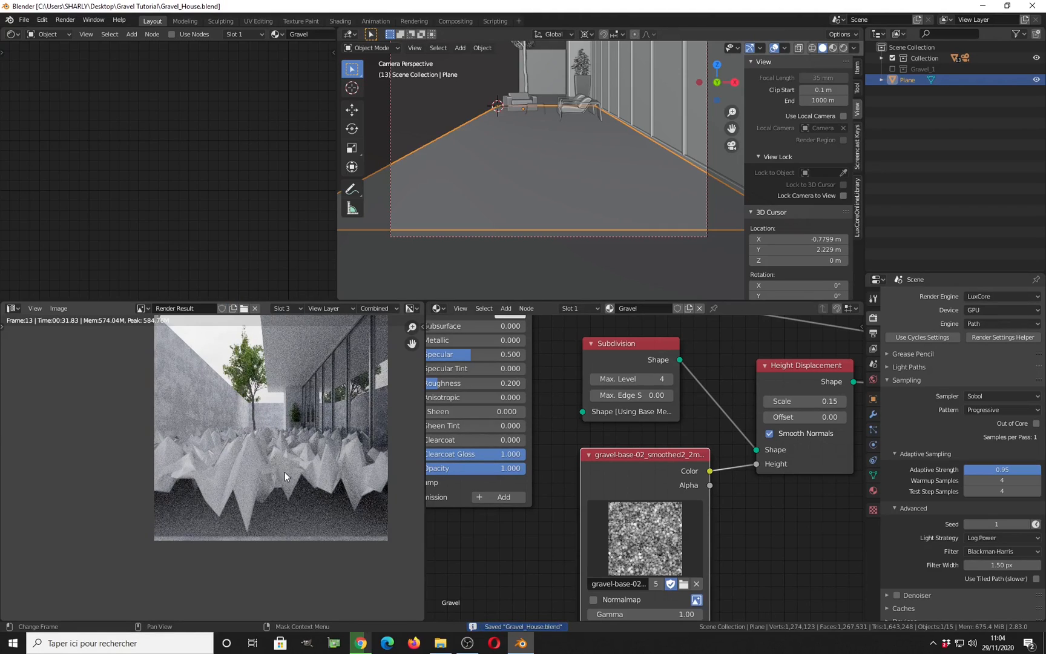
{"action": "scroll", "coordinate": [285, 472], "scroll_direction": "down", "scroll_amount": 1}
Run a test render to examine the gravel displacement, and stop it early
{"action": "key", "text": "F12"}
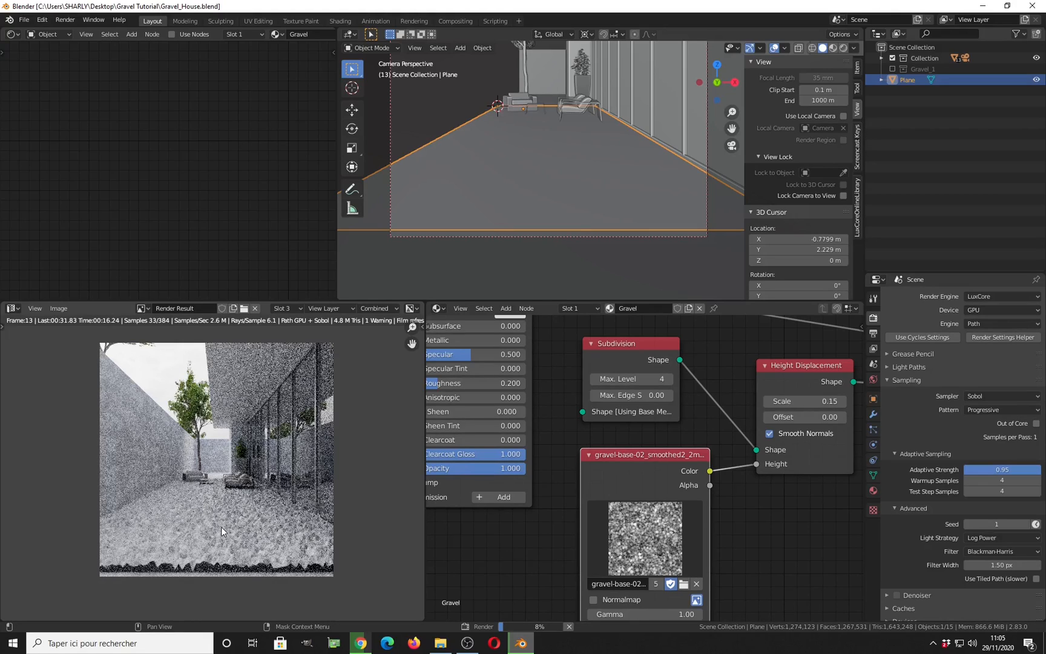
{"action": "key", "text": "Escape"}
{"action": "middle_click_drag", "start_coordinate": [275, 539], "coordinate": [267, 518]}
{"action": "scroll", "coordinate": [458, 534], "scroll_direction": "up", "scroll_amount": 3}
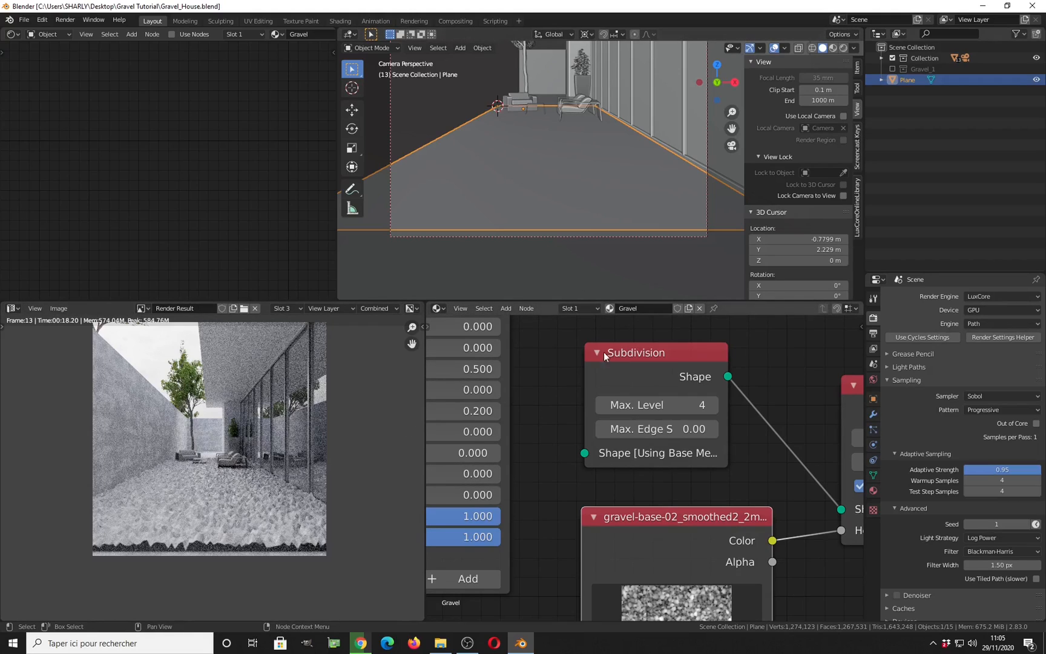
{"action": "middle_click_drag", "start_coordinate": [626, 389], "coordinate": [531, 362]}
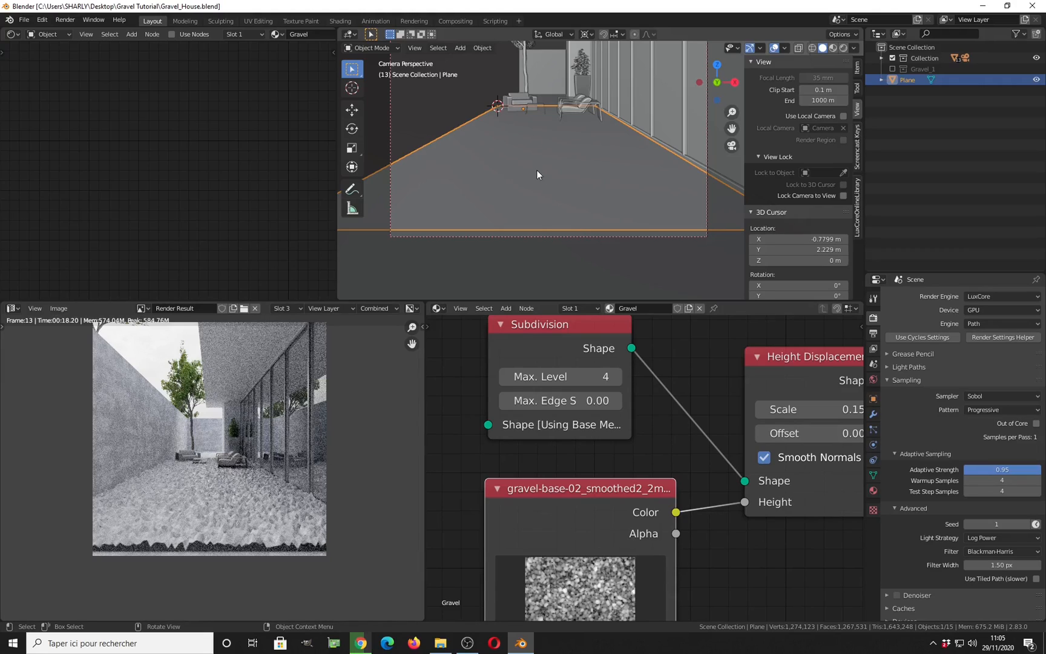
Set the ground plane's origin to its geometry
{"action": "right_click", "coordinate": [536, 139]}
{"action": "mouse_move", "coordinate": [536, 139]}
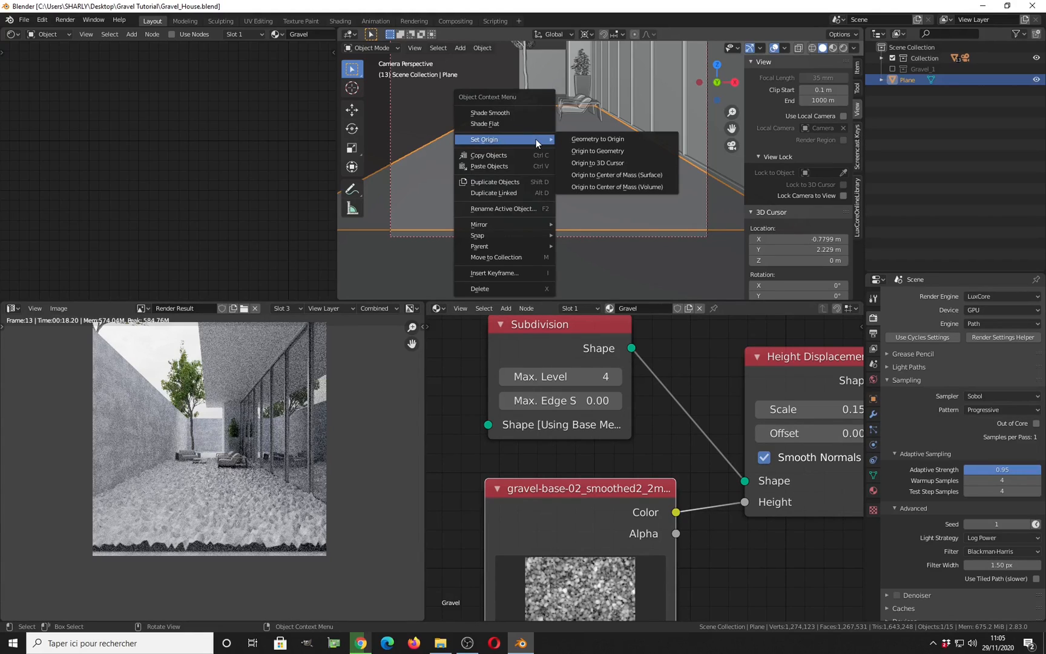
{"action": "left_click", "coordinate": [604, 151]}
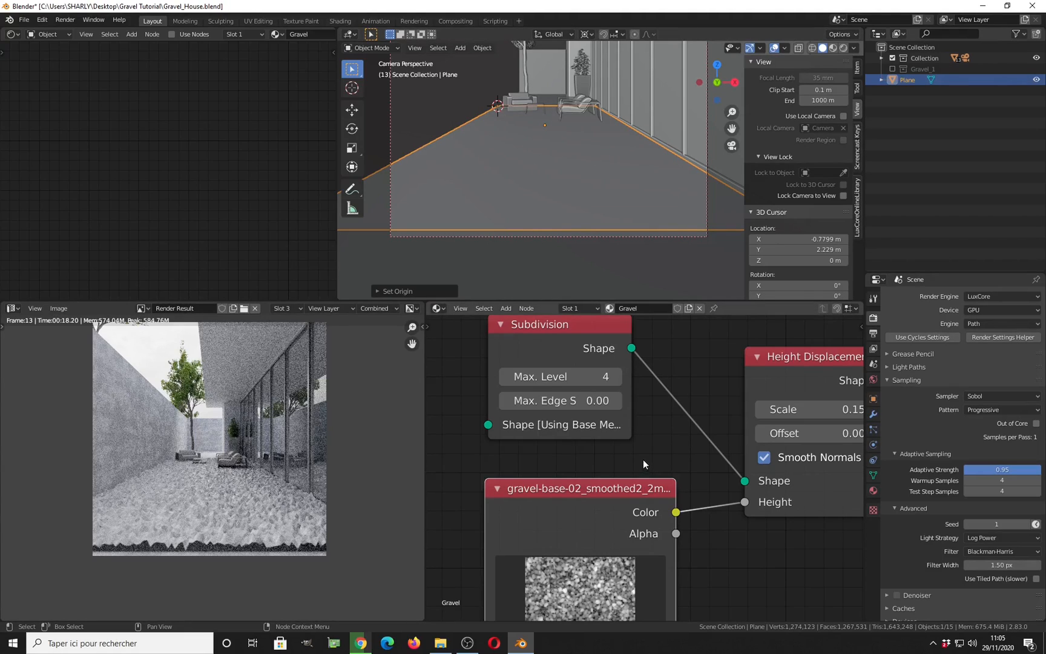
Lower the ground plane by 0.07 m along the global Z axis and save the file
{"action": "middle_click_drag", "start_coordinate": [652, 453], "coordinate": [649, 450]}
{"action": "middle_click_drag", "start_coordinate": [595, 187], "coordinate": [611, 205], "text": "shift"}
{"action": "scroll", "coordinate": [522, 181], "scroll_direction": "up", "scroll_amount": 3}
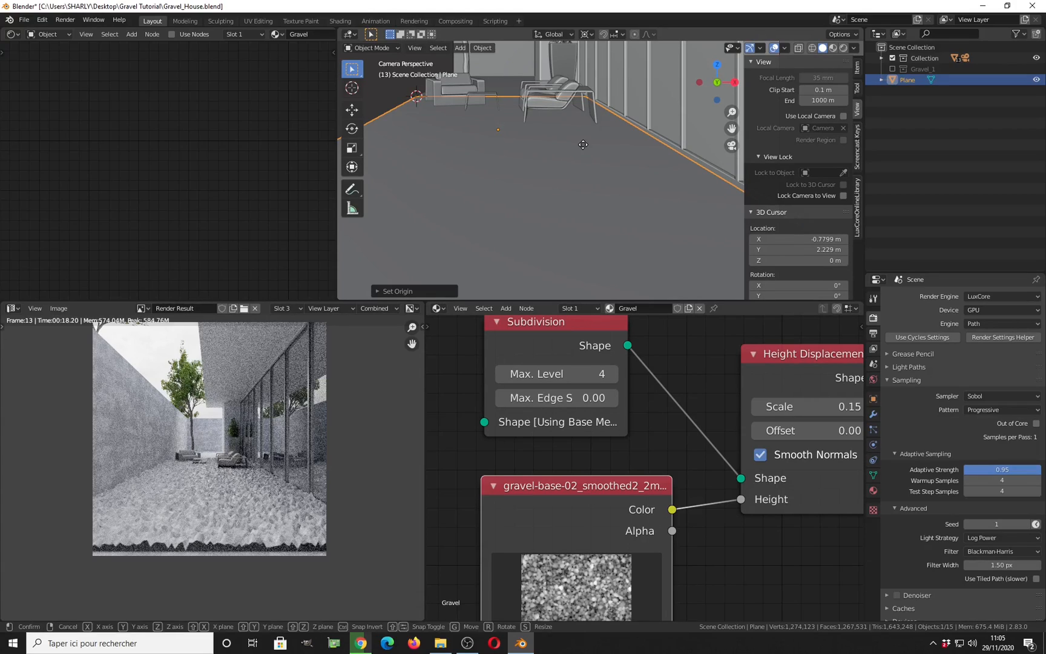
{"action": "key", "text": "g"}
{"action": "key", "text": "z"}
{"action": "type", "text": "-.05"}
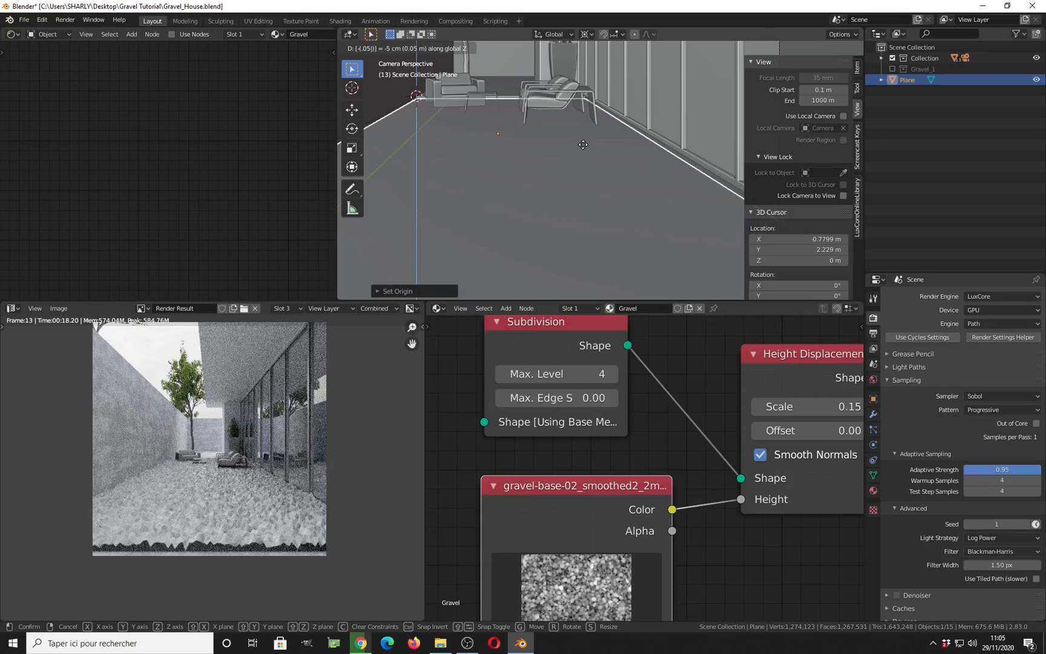
{"action": "key", "text": "BackSpace"}
{"action": "type", "text": "8"}
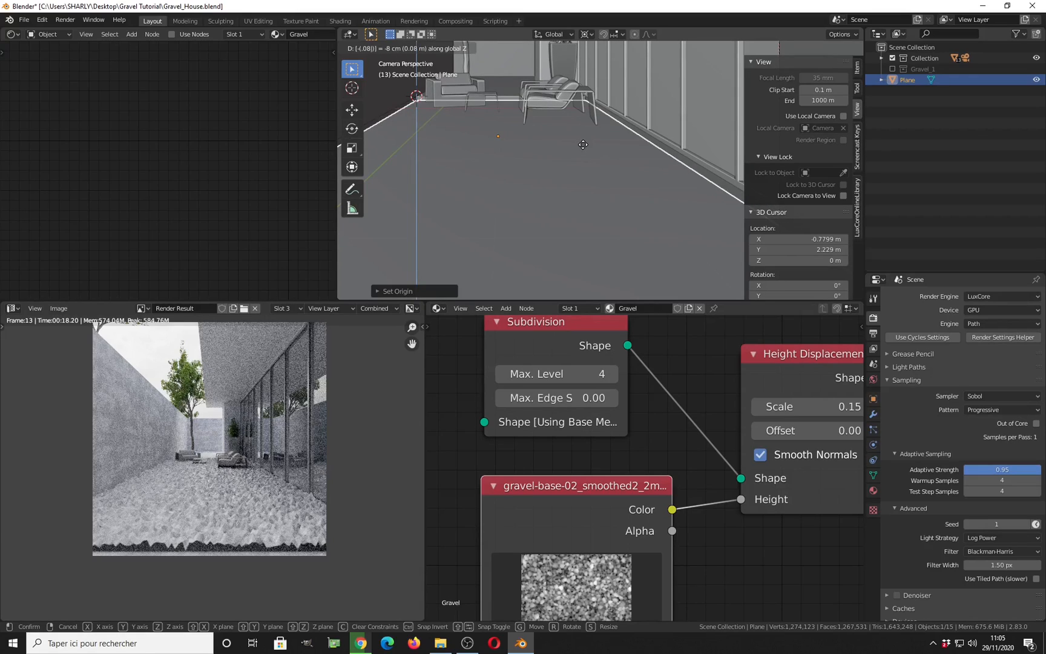
{"action": "key", "text": "BackSpace"}
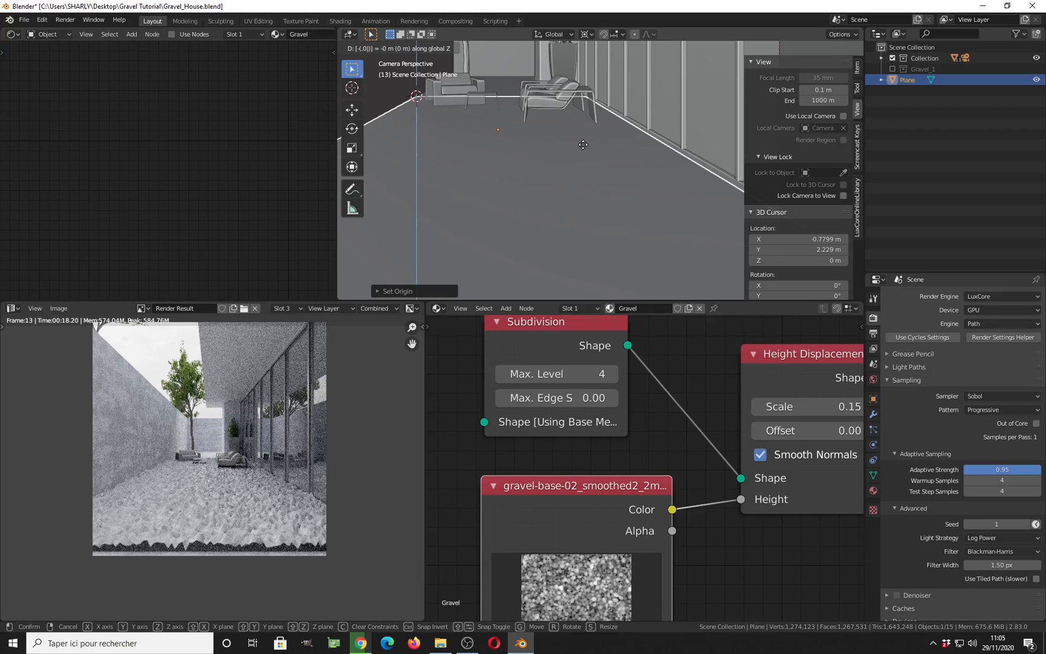
{"action": "type", "text": "7"}
{"action": "key", "text": "Return"}
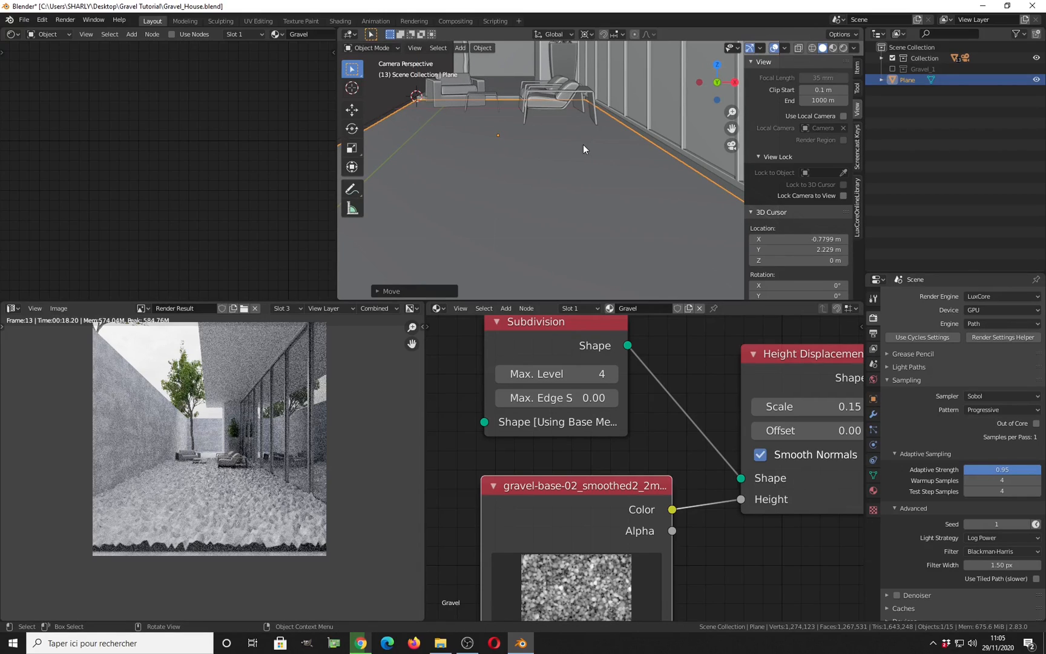
{"action": "key", "text": "ctrl+s"}
Set the Height Displacement node's Scale to 0.10 and save the file
{"action": "middle_click_drag", "start_coordinate": [564, 455], "coordinate": [456, 434]}
{"action": "left_click", "coordinate": [720, 386]}
{"action": "key", "text": "End"}
{"action": "key", "text": "BackSpace"}
{"action": "key", "text": "Return"}
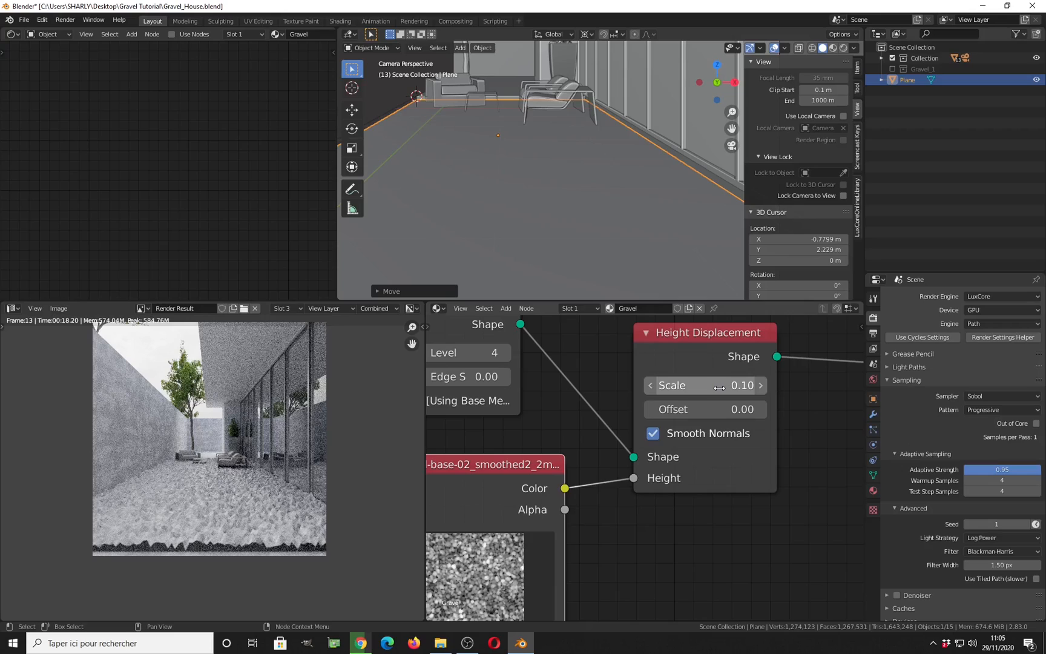
{"action": "middle_click_drag", "start_coordinate": [536, 391], "coordinate": [669, 414]}
{"action": "key", "text": "ctrl+s"}
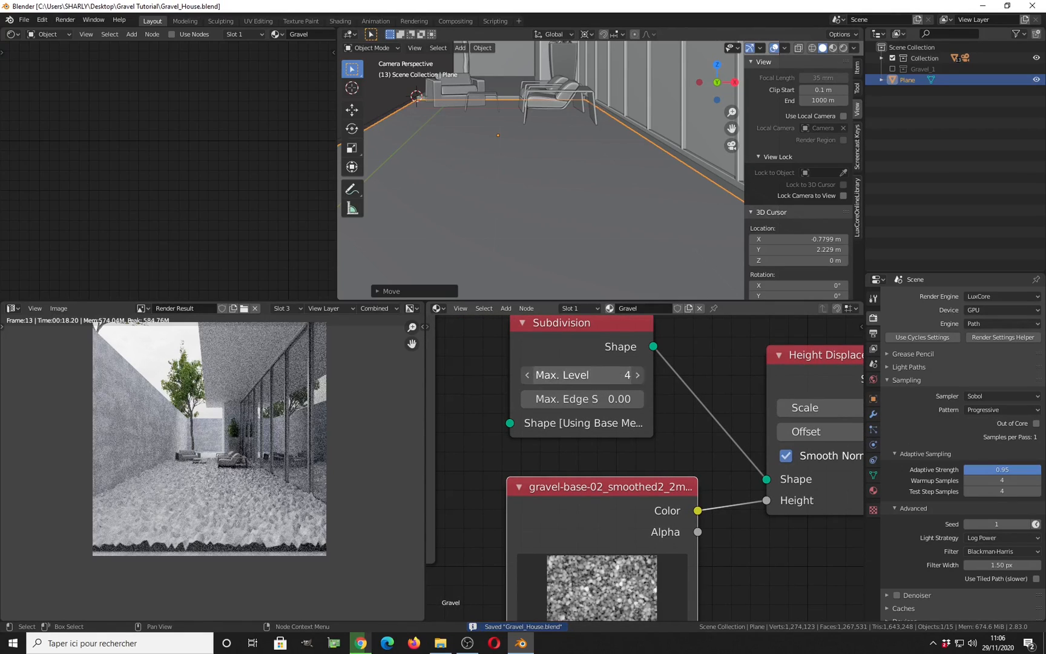
Set the Subdivision node's Max. Level to 5 and save the file
{"action": "left_click", "coordinate": [620, 377]}
{"action": "type", "text": "6"}
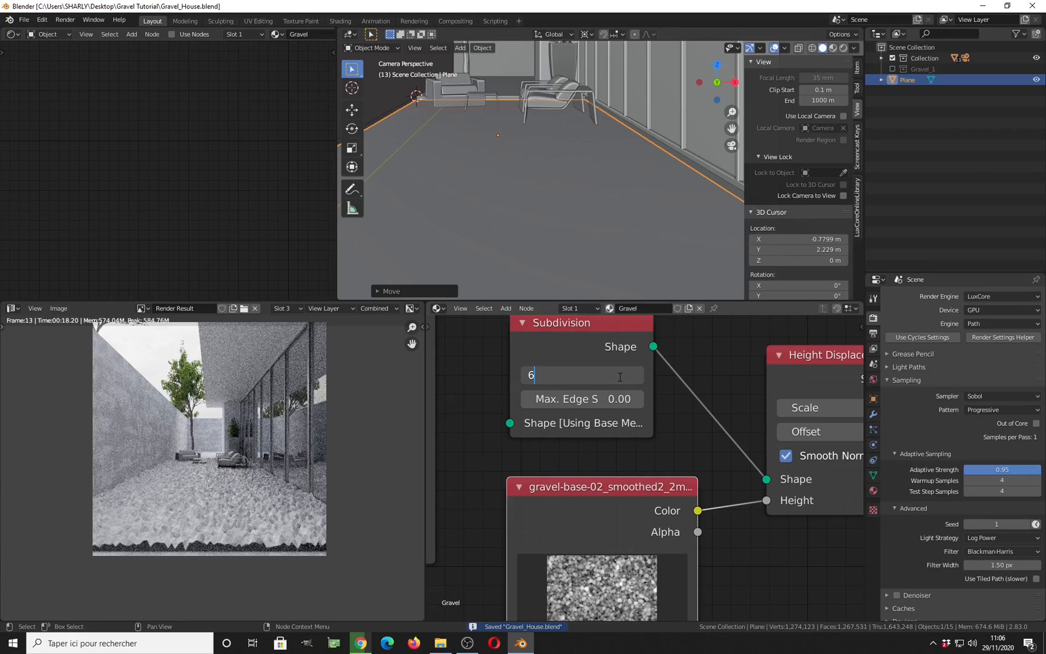
{"action": "key", "text": "Return"}
{"action": "left_click", "coordinate": [614, 374]}
{"action": "type", "text": "5"}
{"action": "key", "text": "Return"}
{"action": "key", "text": "ctrl+s"}
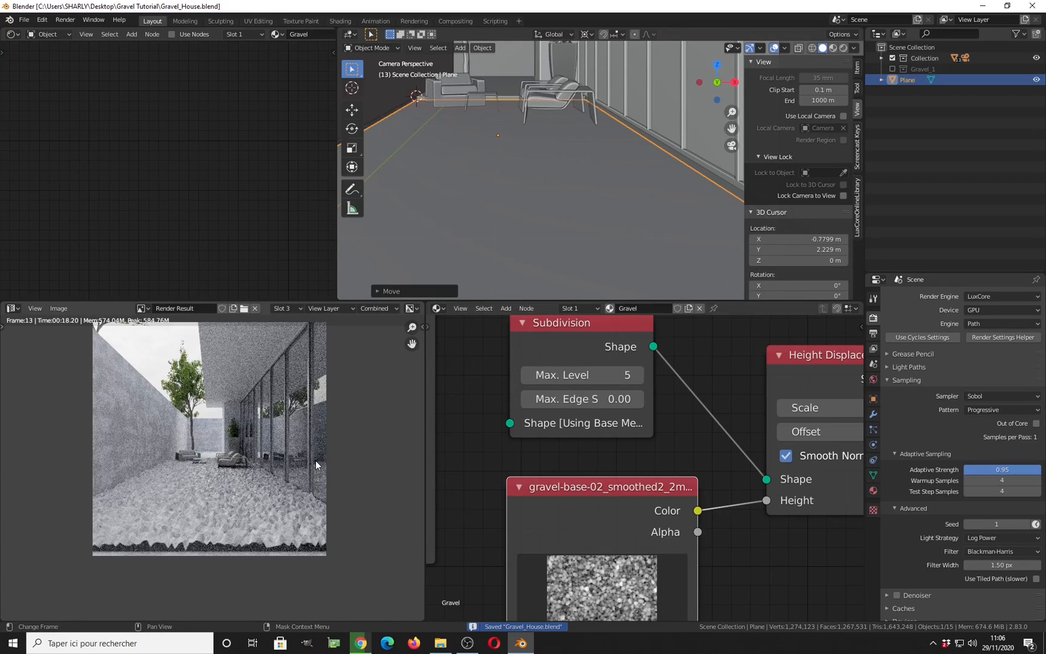
Run a test render while checking memory usage in Task Manager, and examine the rendered gravel up close
{"action": "key", "text": "F12"}
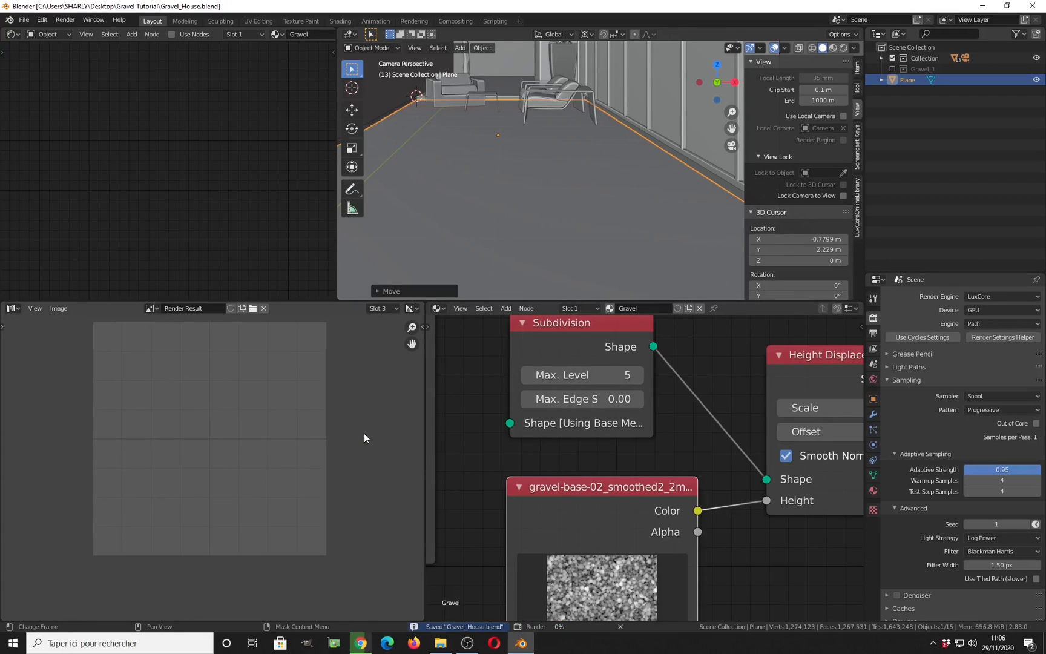
{"action": "right_click", "coordinate": [598, 648]}
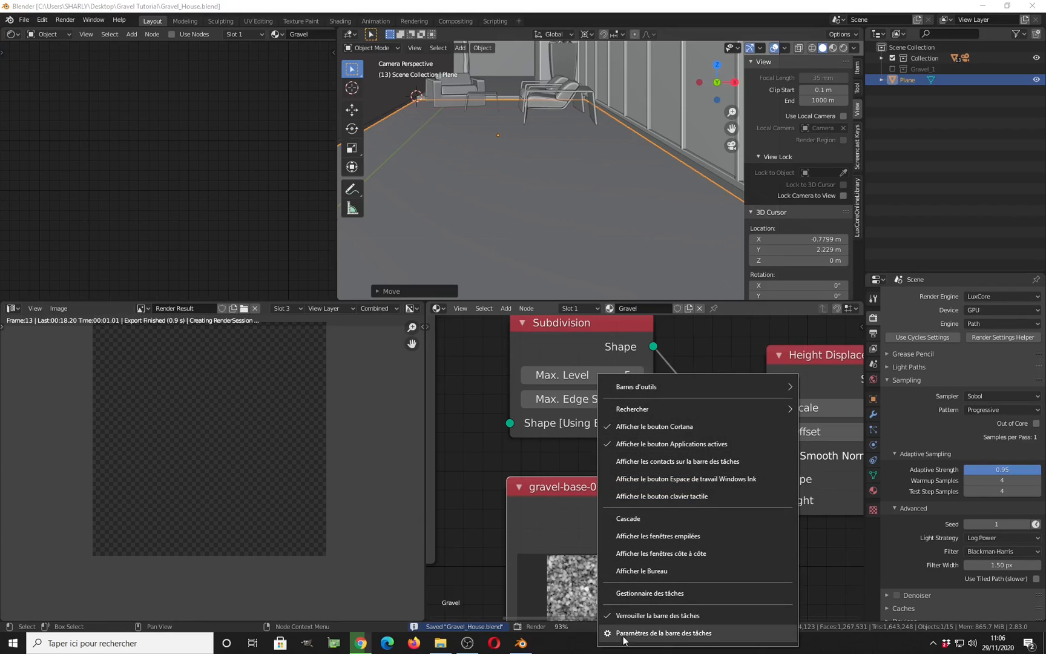
{"action": "left_click", "coordinate": [653, 595]}
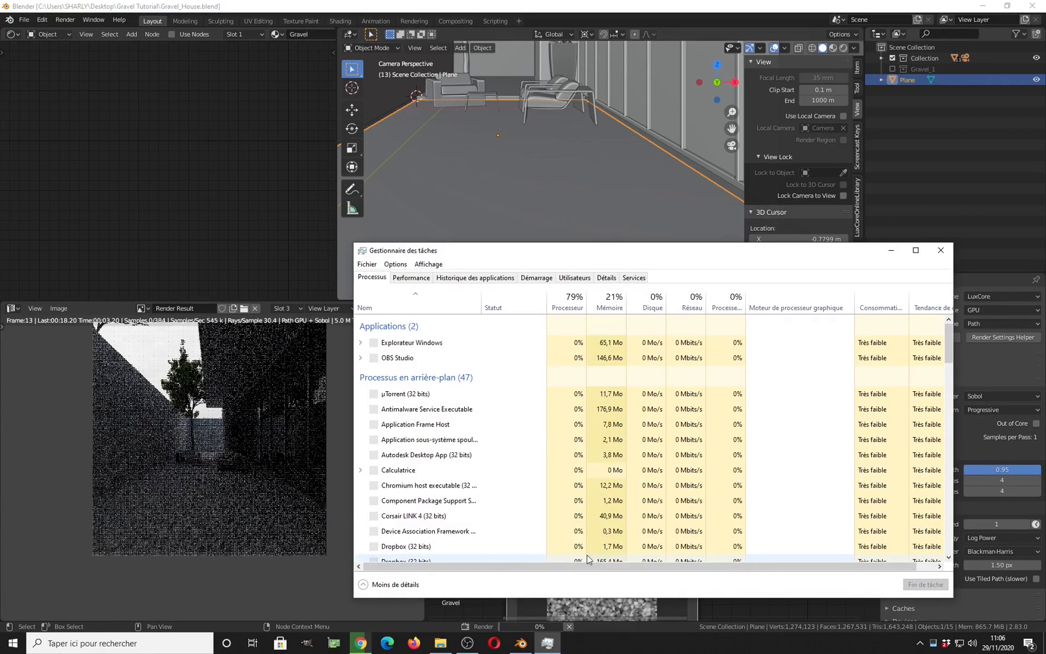
{"action": "left_click", "coordinate": [411, 278]}
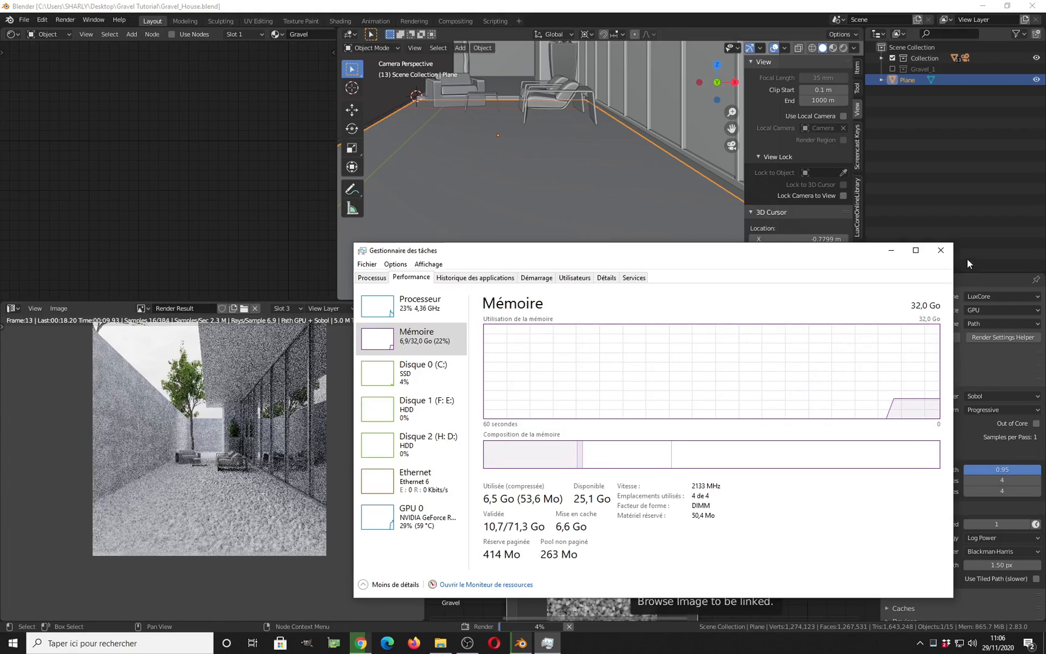
{"action": "left_click", "coordinate": [890, 249]}
{"action": "scroll", "coordinate": [265, 510], "scroll_direction": "up", "scroll_amount": 4}
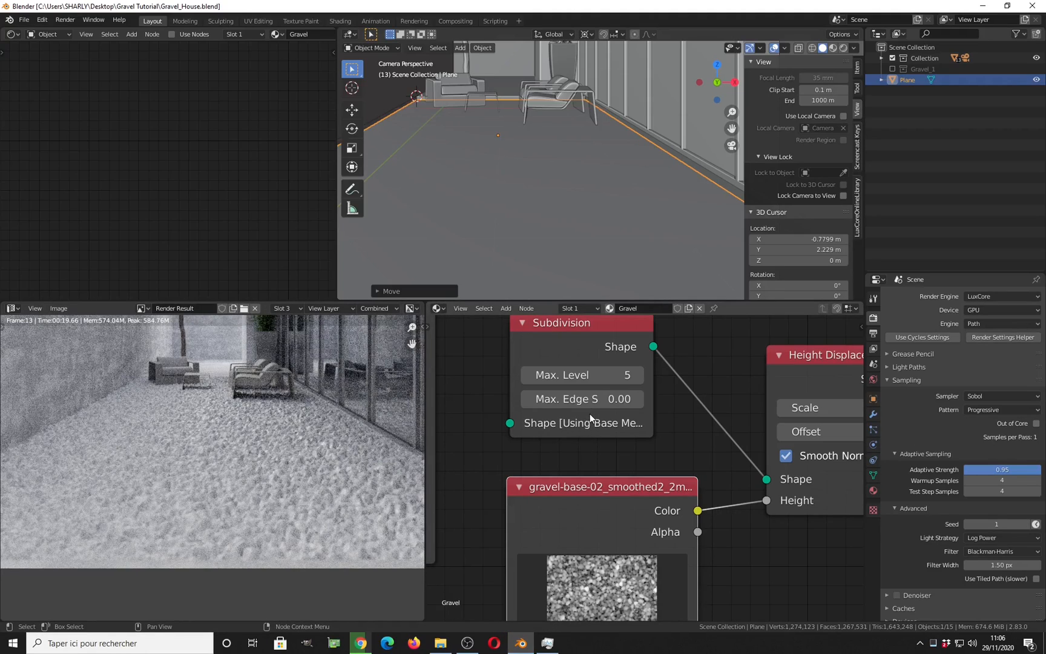
Raise the Subdivision node's Max. Level to 6, save the file and start a test render
{"action": "left_click", "coordinate": [637, 375]}
{"action": "key", "text": "ctrl+s"}
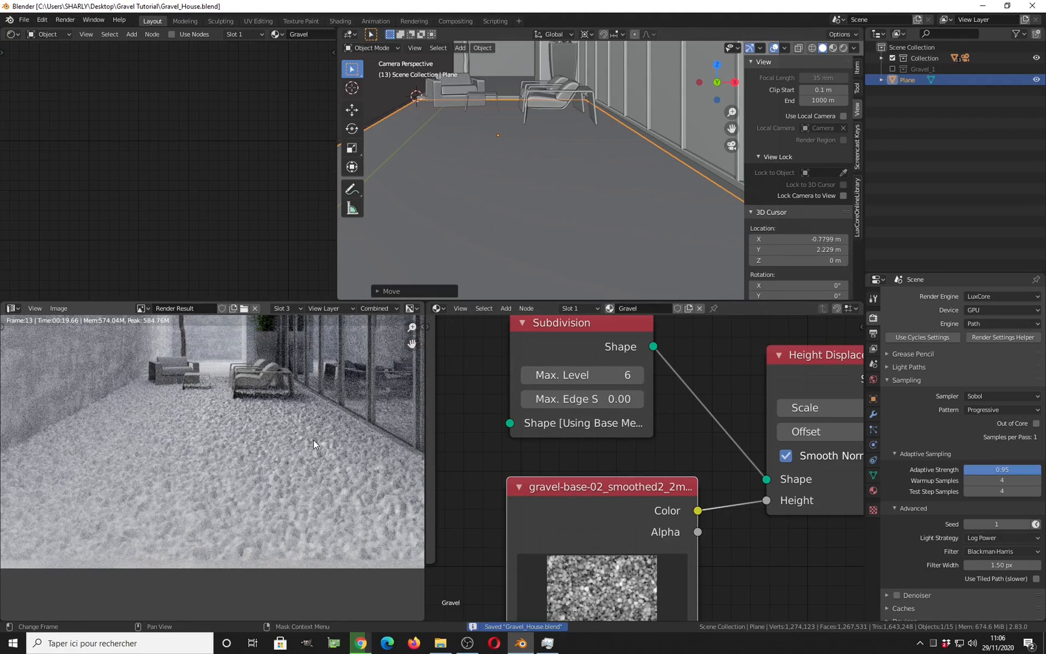
{"action": "key", "text": "F12"}
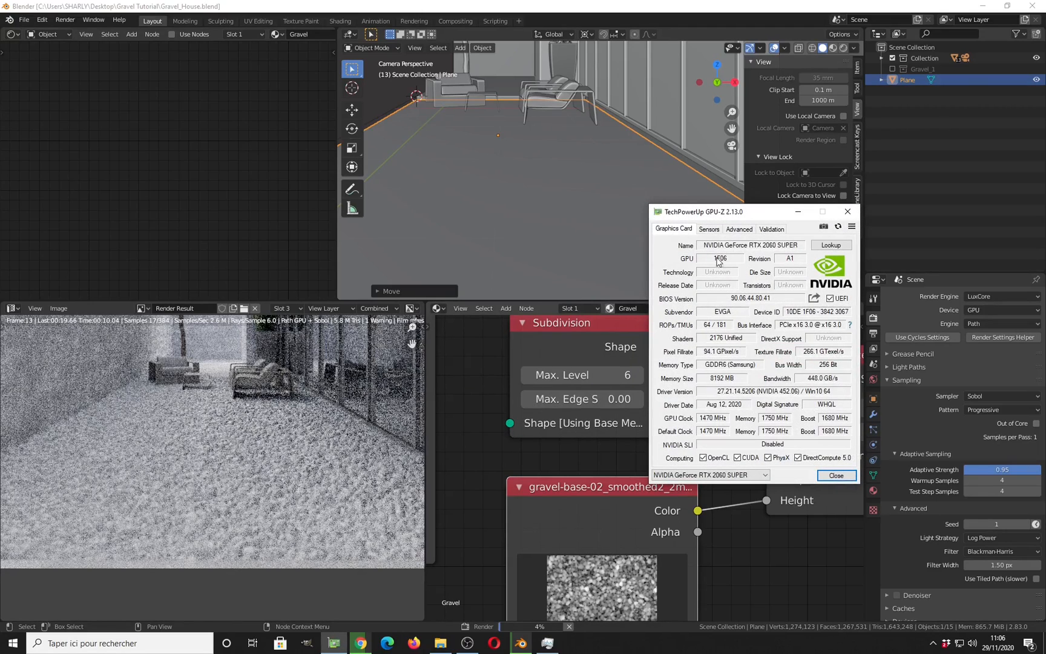
Check the graphics card's sensor readings in GPU-Z during the render, and stop the render early in Blender
{"action": "left_click", "coordinate": [709, 230]}
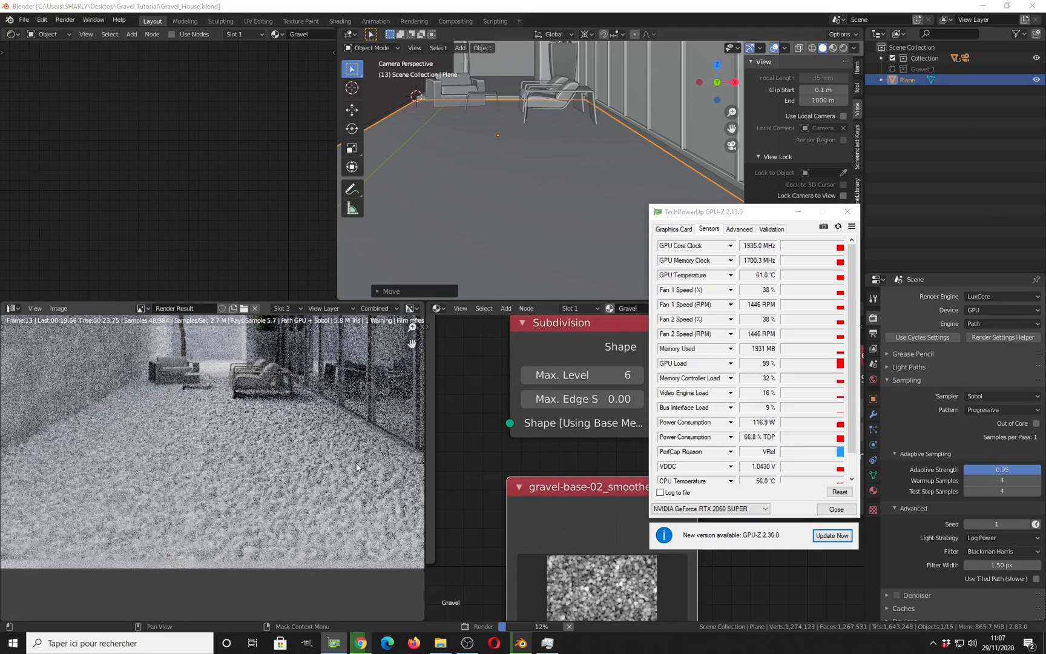
{"action": "left_click", "coordinate": [351, 503]}
{"action": "key", "text": "Escape"}
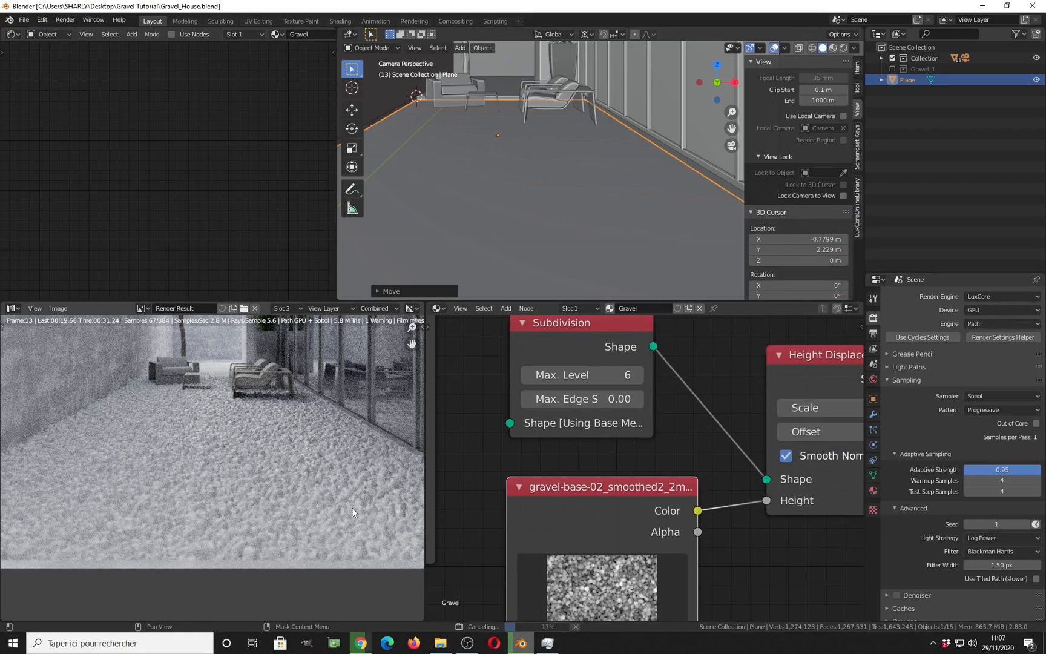
Raise the Subdivision node's Max. Level to 7, save the file and start another test render
{"action": "left_click", "coordinate": [637, 375]}
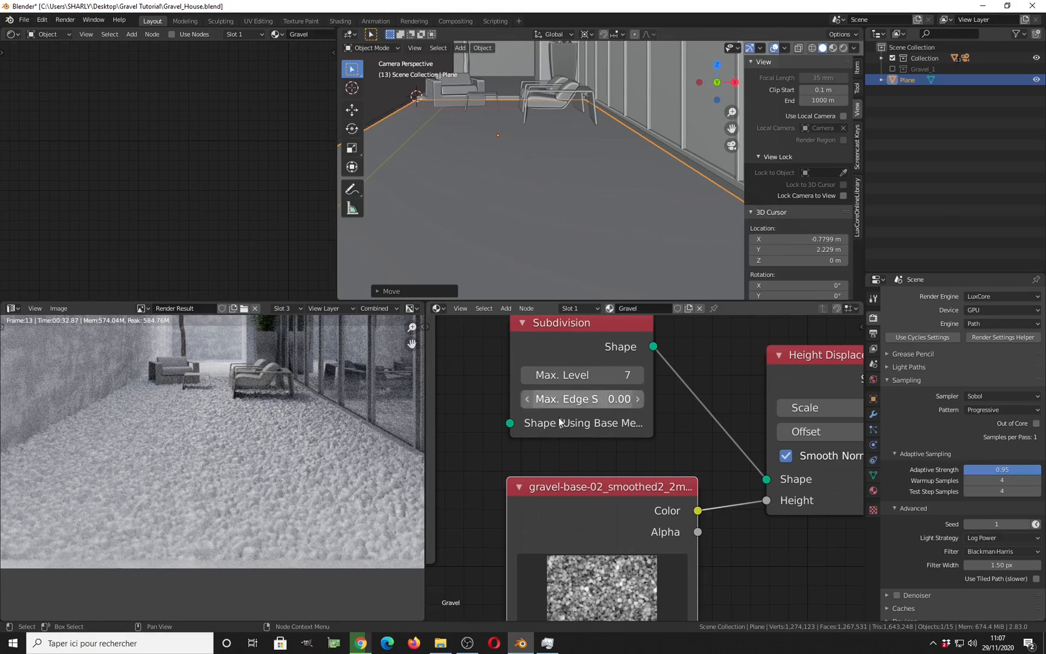
{"action": "key", "text": "ctrl+s"}
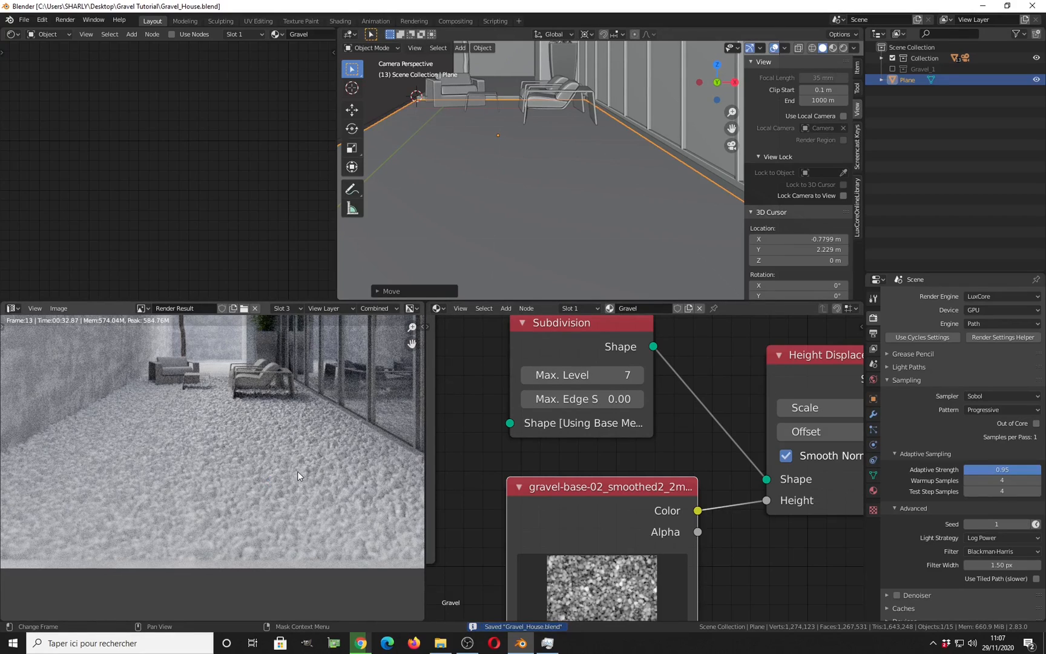
{"action": "key", "text": "F12"}
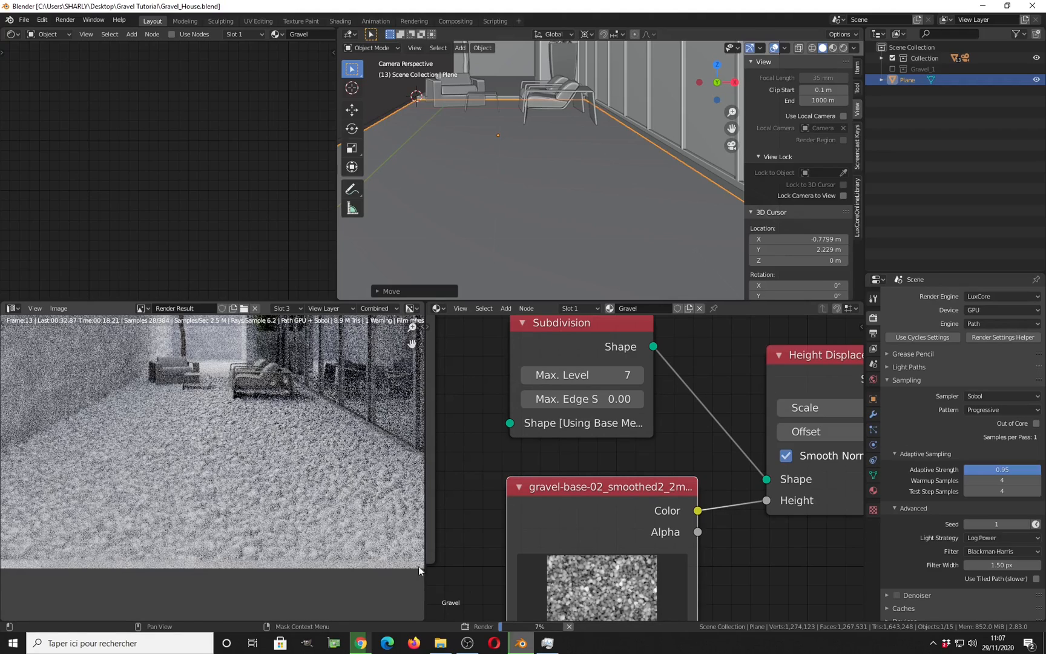
Check GPU memory use in GPU-Z while level 7 renders, and stop the render early in Blender
{"action": "left_click", "coordinate": [932, 644]}
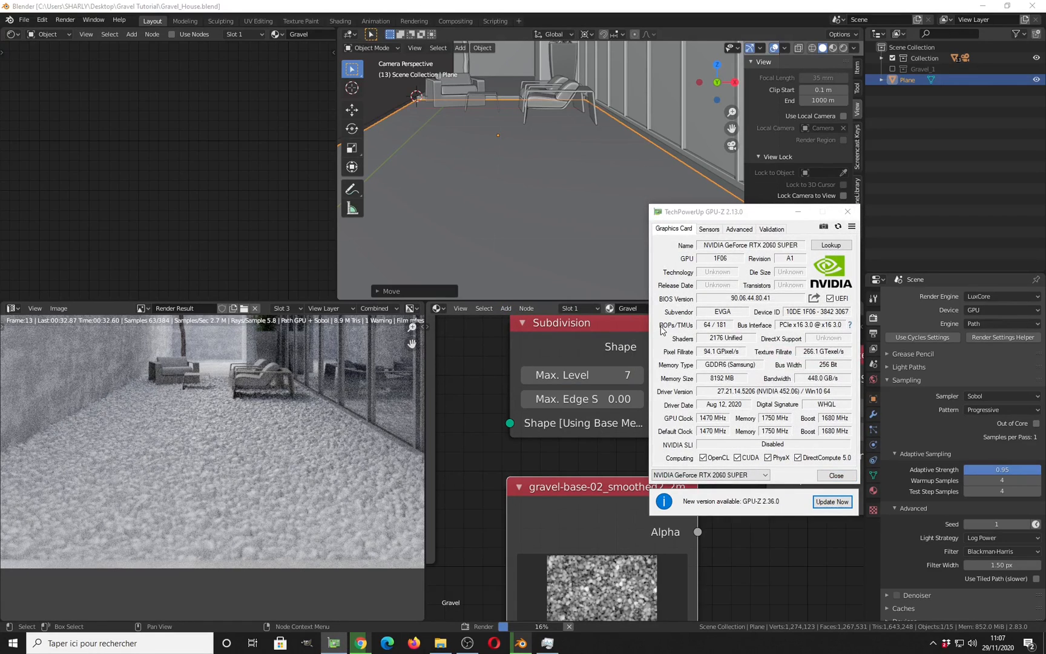
{"action": "left_click", "coordinate": [714, 233]}
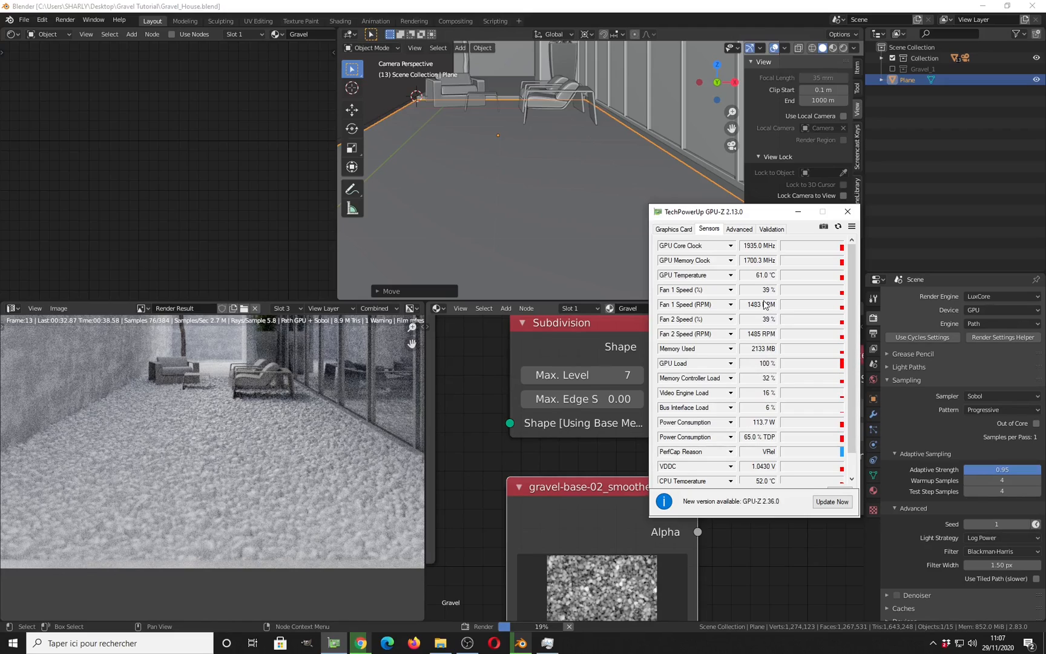
{"action": "left_click", "coordinate": [795, 212]}
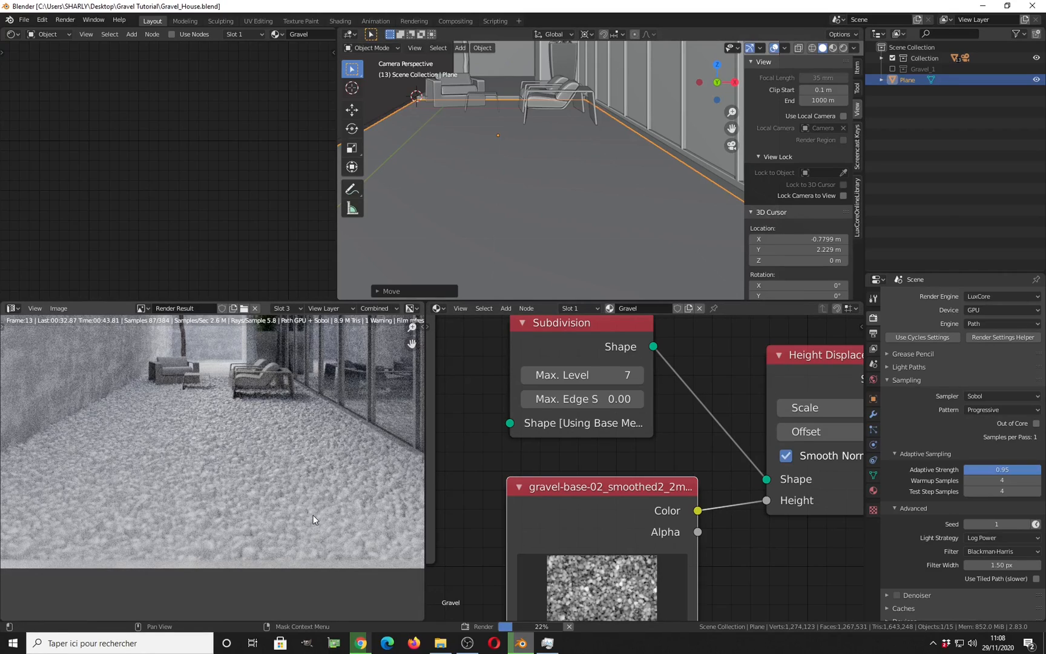
{"action": "key", "text": "Escape"}
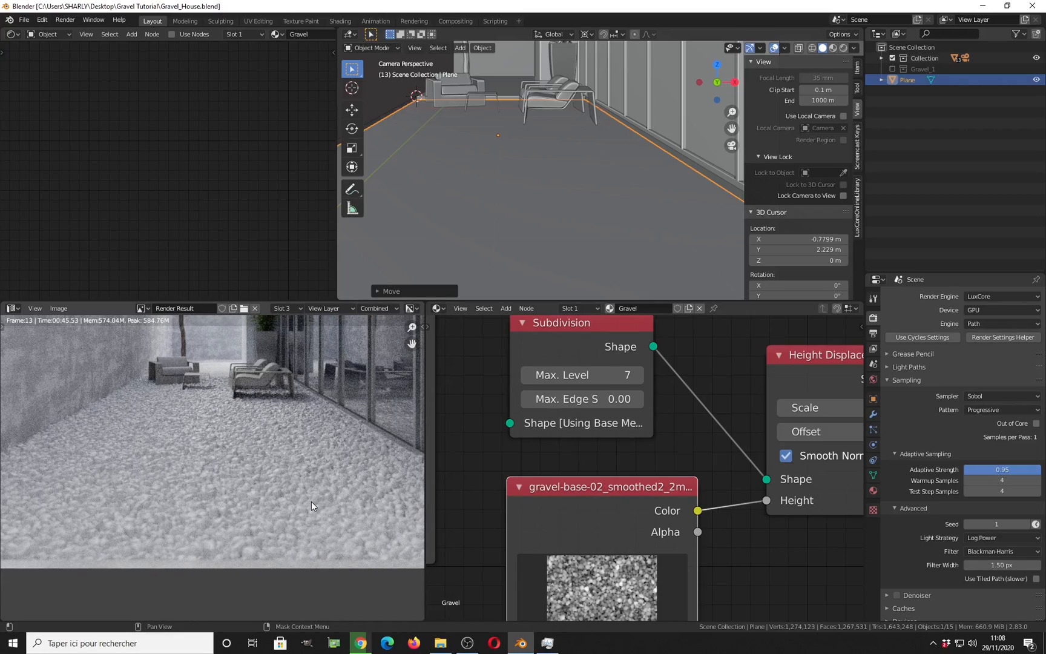
Raise the Subdivision node's Max. Level to 8 and examine the last rendered gravel for texture repetition
{"action": "left_click", "coordinate": [636, 375]}
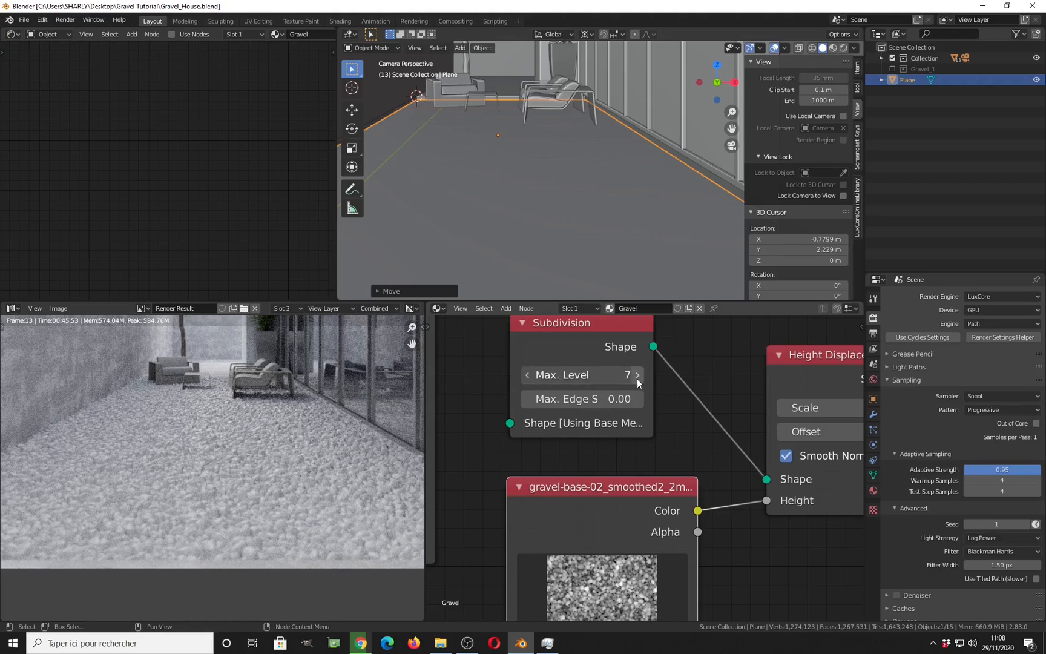
{"action": "middle_click_drag", "start_coordinate": [549, 455], "coordinate": [602, 447]}
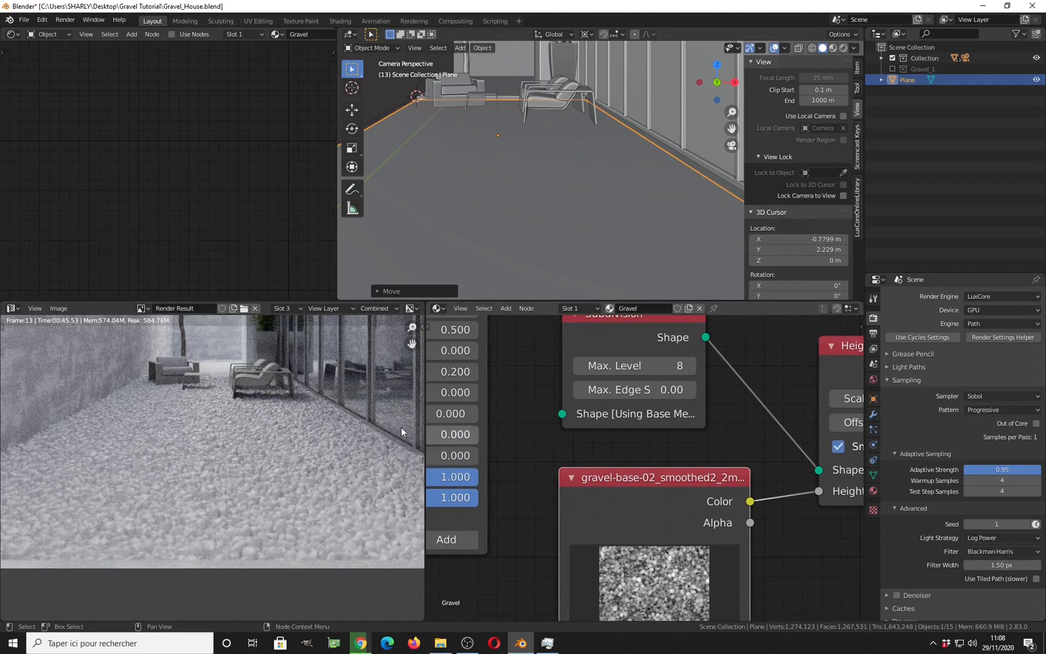
{"action": "scroll", "coordinate": [189, 472], "scroll_direction": "up", "scroll_amount": 1}
{"action": "middle_click_drag", "start_coordinate": [189, 472], "coordinate": [269, 524]}
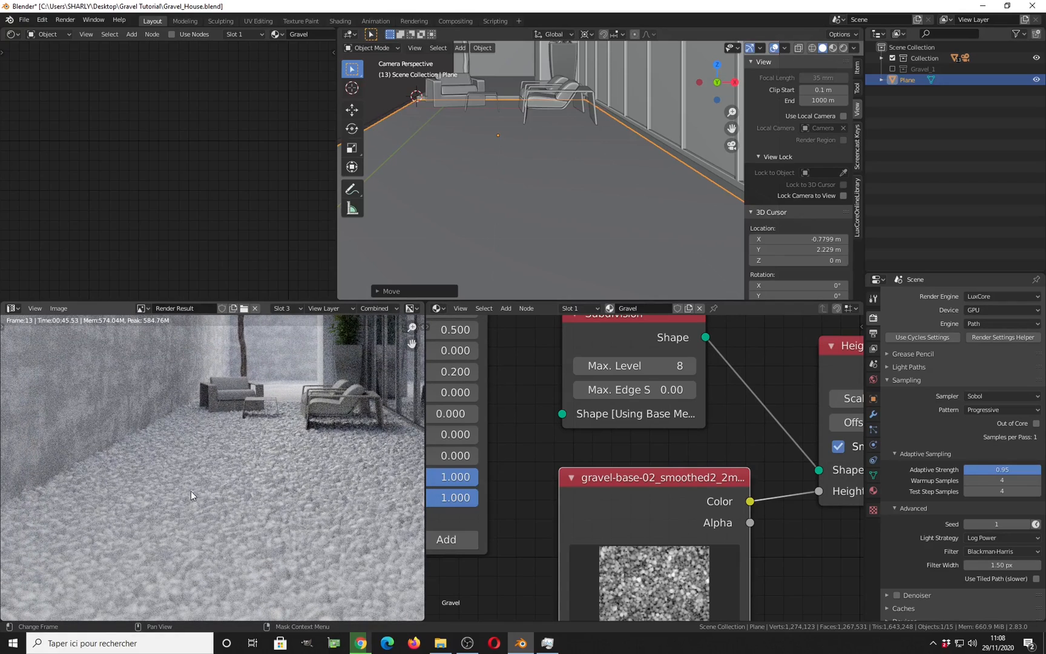
{"action": "middle_click_drag", "start_coordinate": [365, 459], "coordinate": [294, 449]}
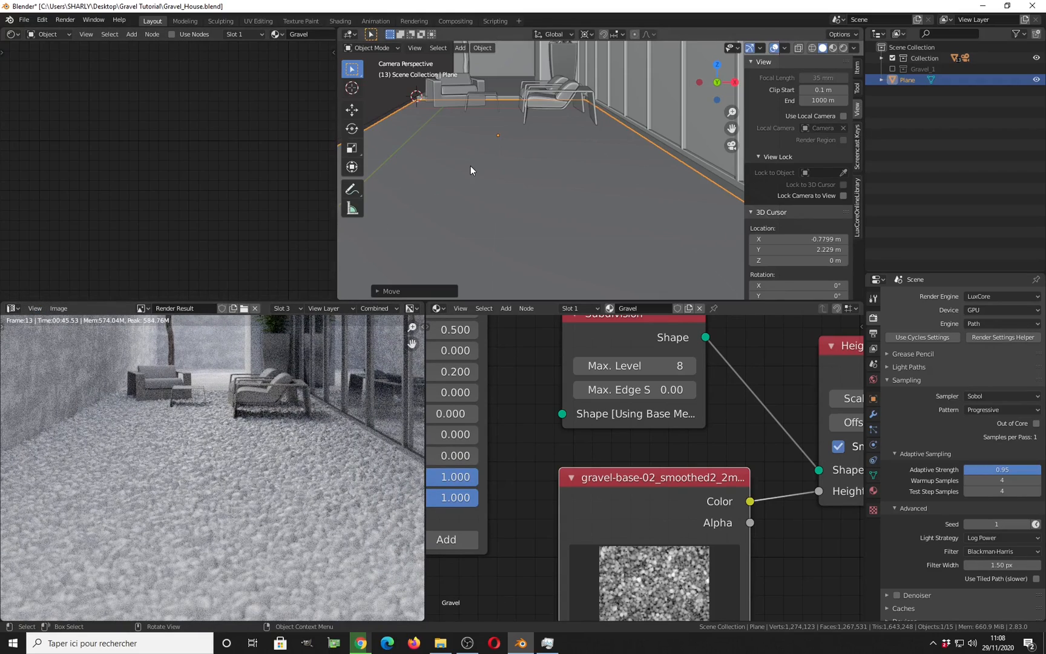
Show the plane's UV layout in the UV Editor and rotate it about 30 degrees clockwise
{"action": "key", "text": "Tab"}
{"action": "left_click", "coordinate": [12, 308]}
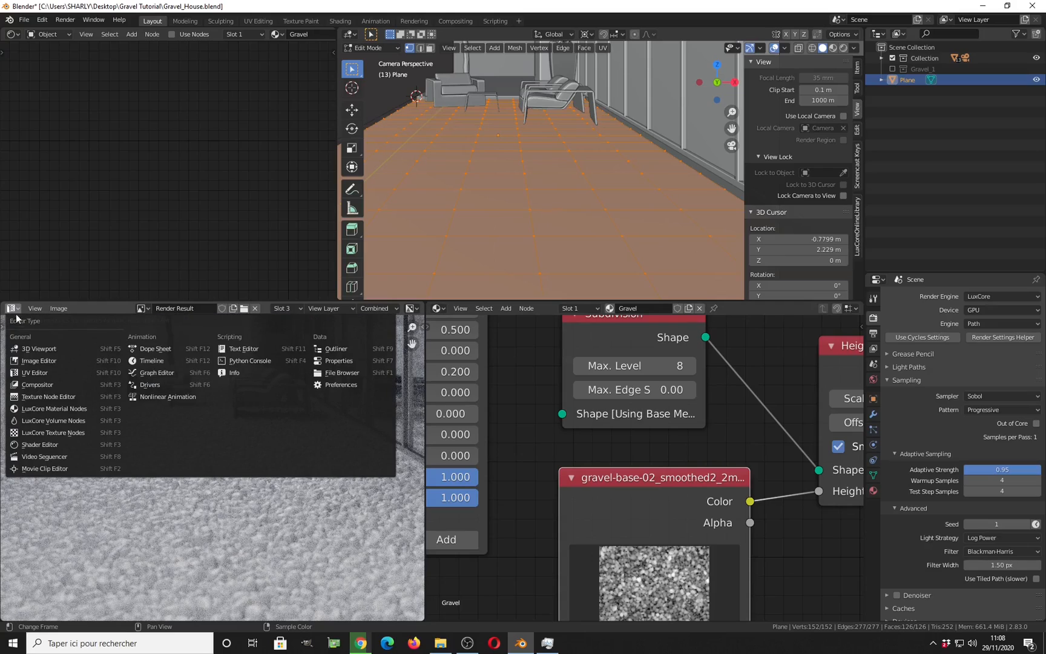
{"action": "left_click", "coordinate": [24, 372]}
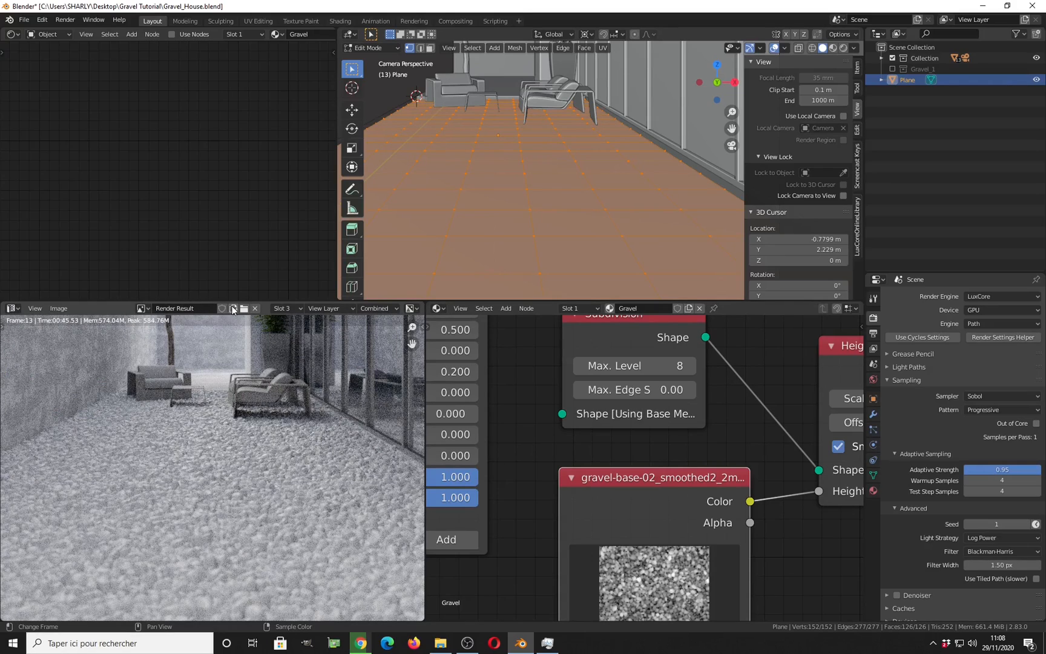
{"action": "left_click", "coordinate": [253, 309]}
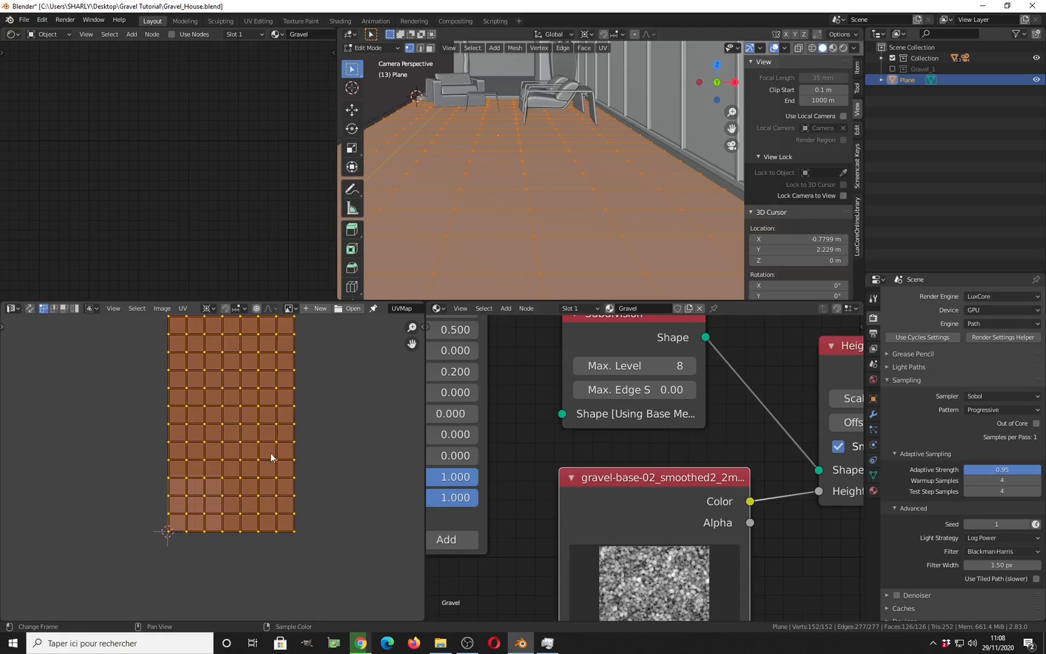
{"action": "key", "text": "r"}
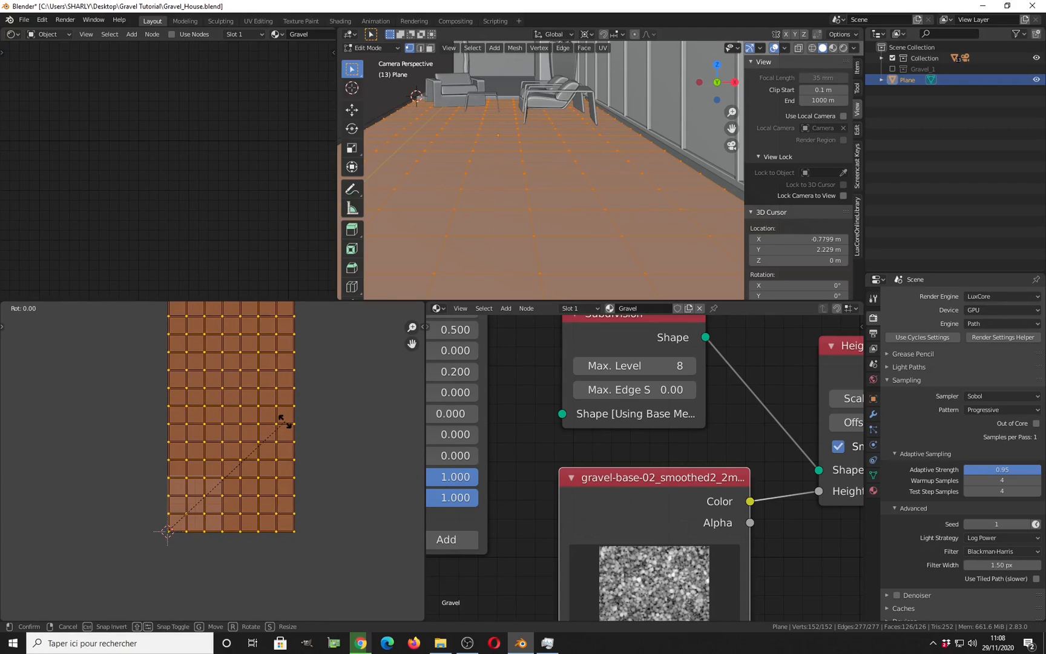
{"action": "right_click", "coordinate": [284, 421]}
{"action": "key", "text": "r"}
{"action": "left_click", "coordinate": [285, 422]}
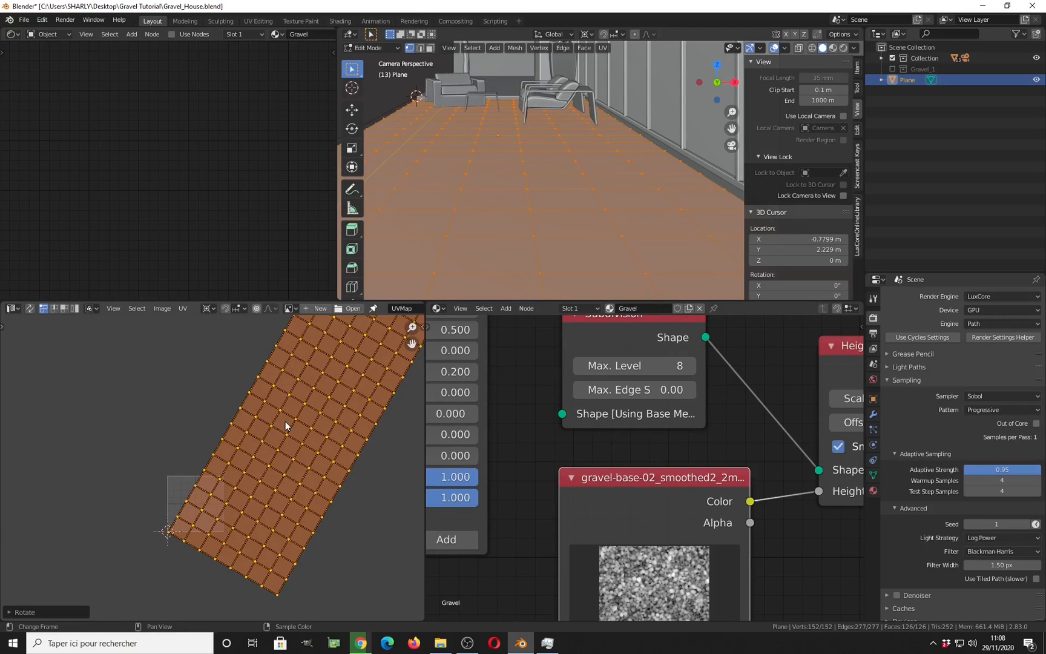
Return the plane to Object Mode, show the Render Result in the Image Editor and save the file
{"action": "key", "text": "Tab"}
{"action": "left_click", "coordinate": [12, 308]}
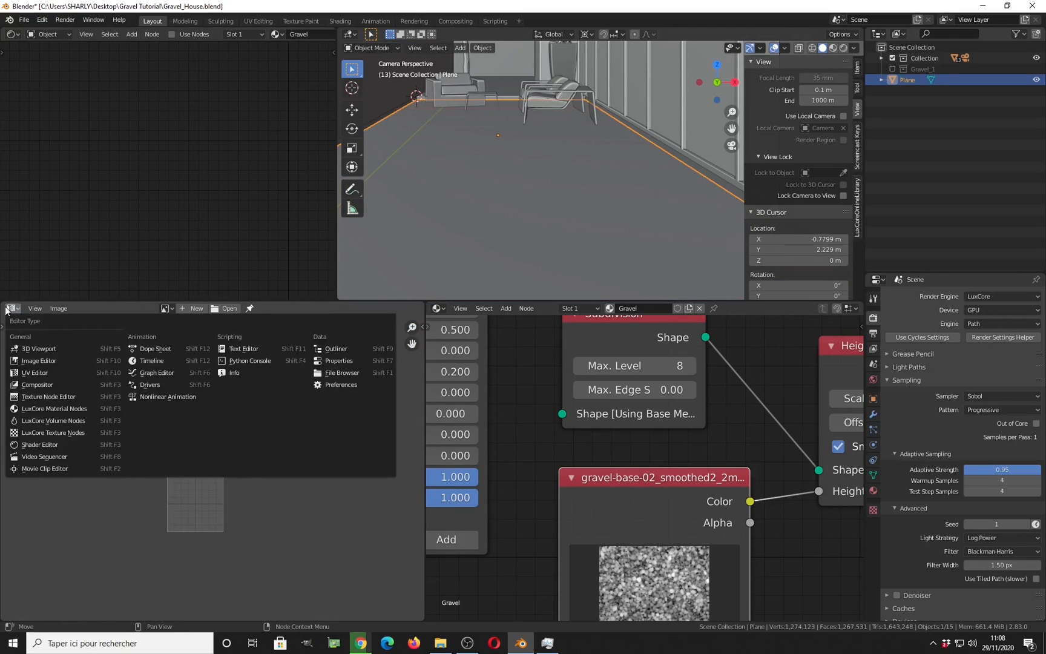
{"action": "left_click", "coordinate": [36, 362]}
{"action": "left_click", "coordinate": [165, 308]}
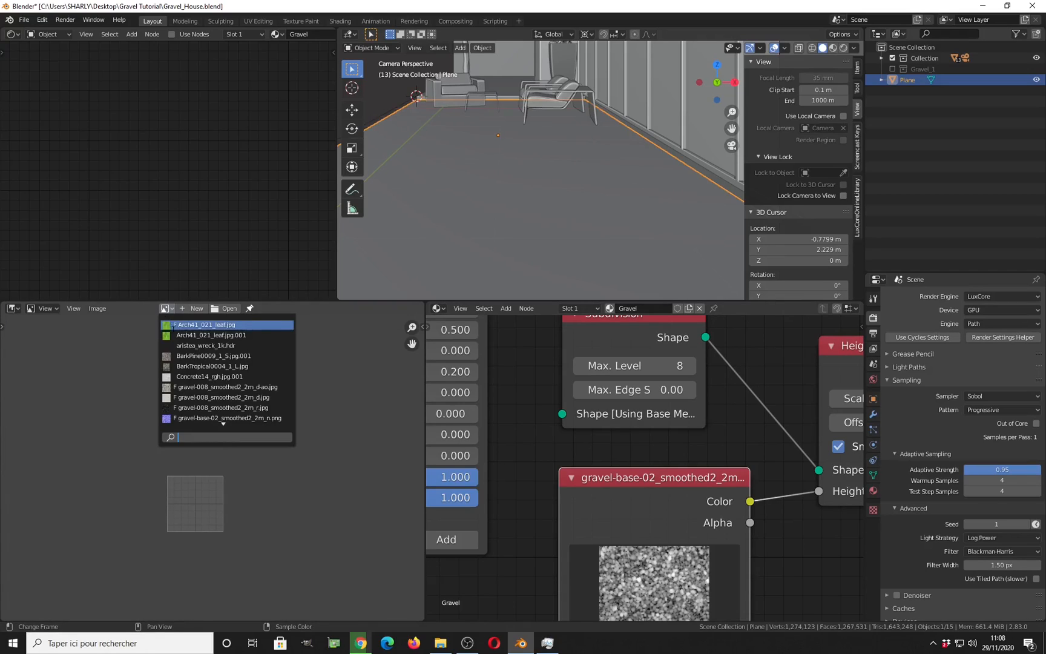
{"action": "type", "text": "re"}
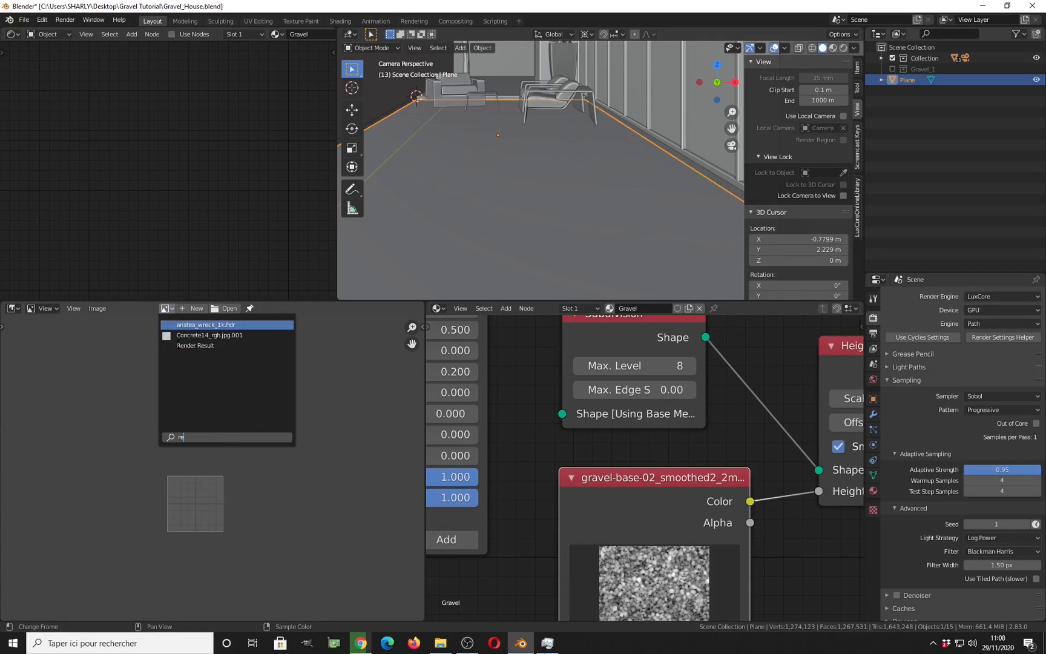
{"action": "left_click", "coordinate": [182, 346]}
{"action": "scroll", "coordinate": [236, 501], "scroll_direction": "up", "scroll_amount": 3}
{"action": "scroll", "coordinate": [253, 501], "scroll_direction": "up", "scroll_amount": 2}
{"action": "middle_click_drag", "start_coordinate": [253, 501], "coordinate": [229, 480]}
{"action": "key", "text": "ctrl+s"}
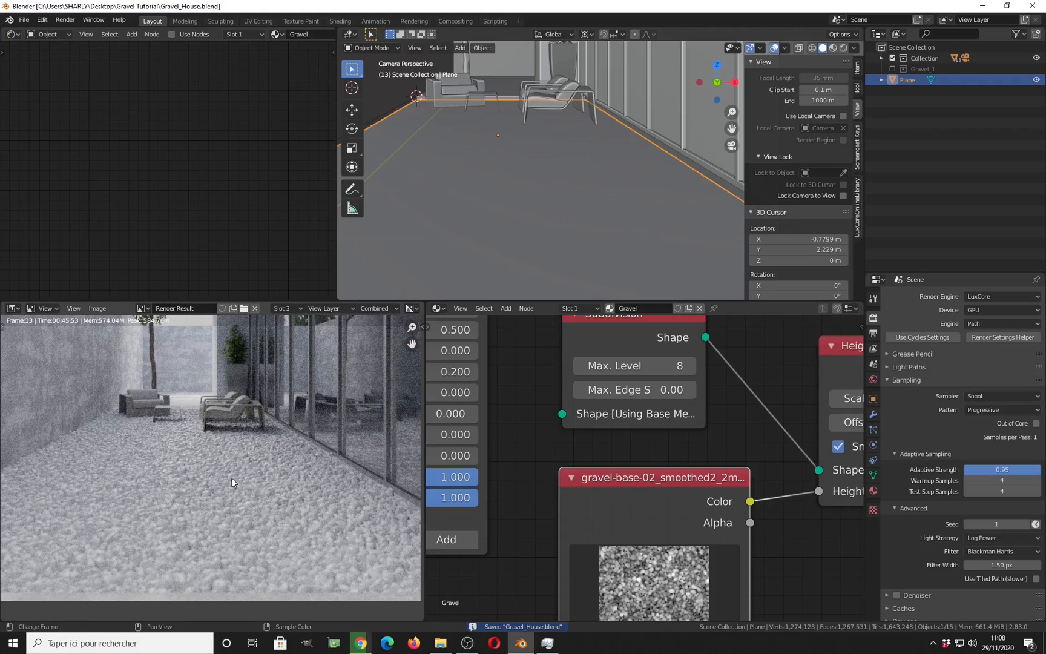
Compare the gravel renders stored in Slot 2 and Slot 3, ending on Slot 3
{"action": "key", "text": "n"}
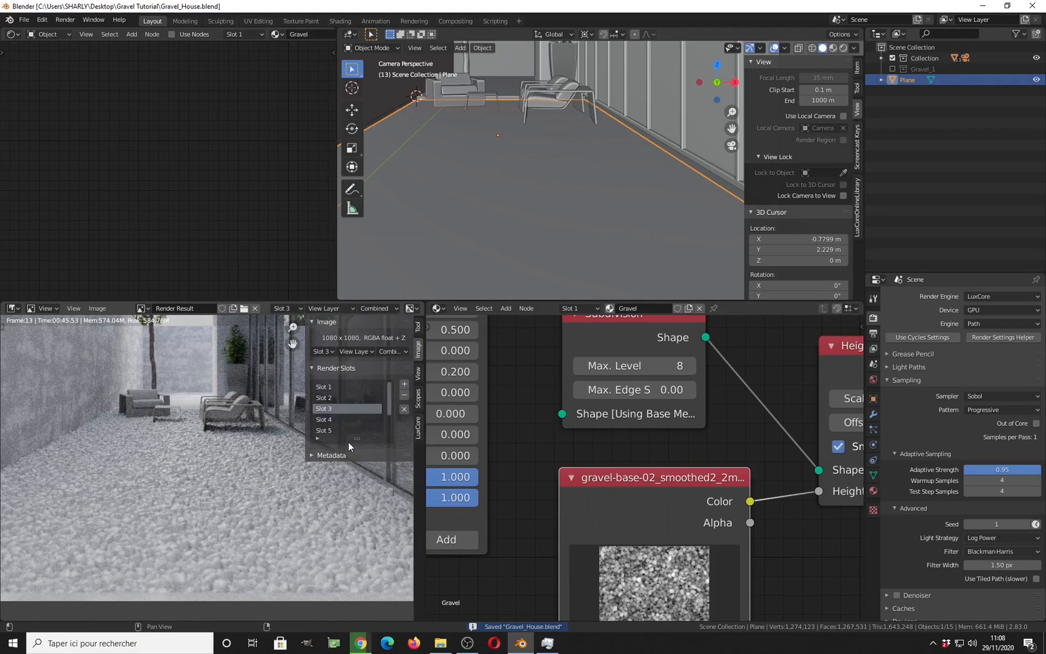
{"action": "left_click", "coordinate": [334, 397]}
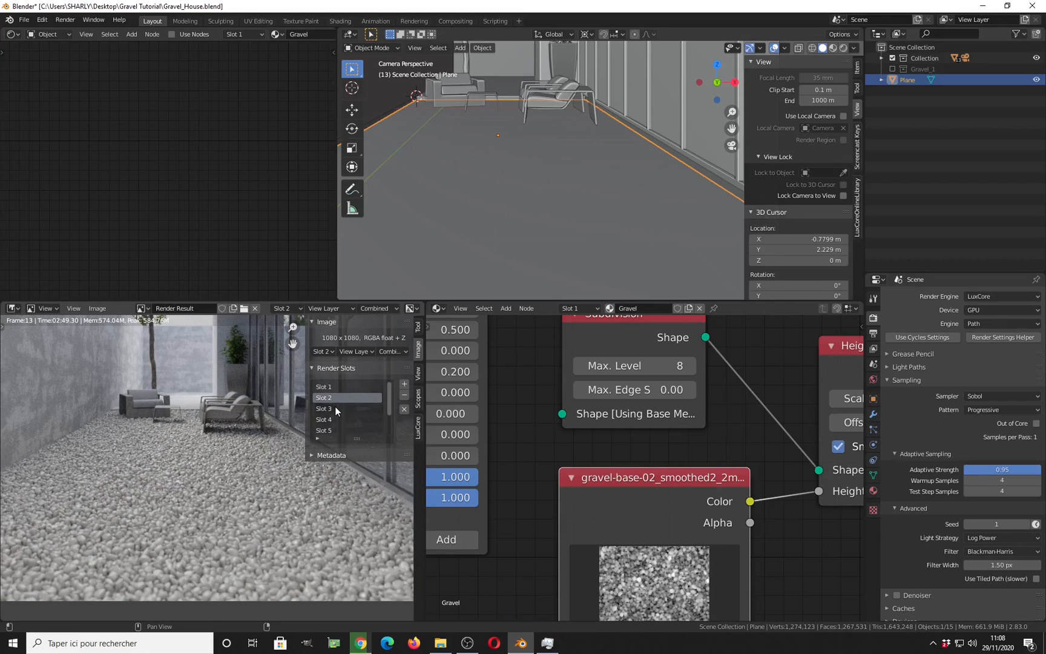
{"action": "left_click", "coordinate": [335, 407]}
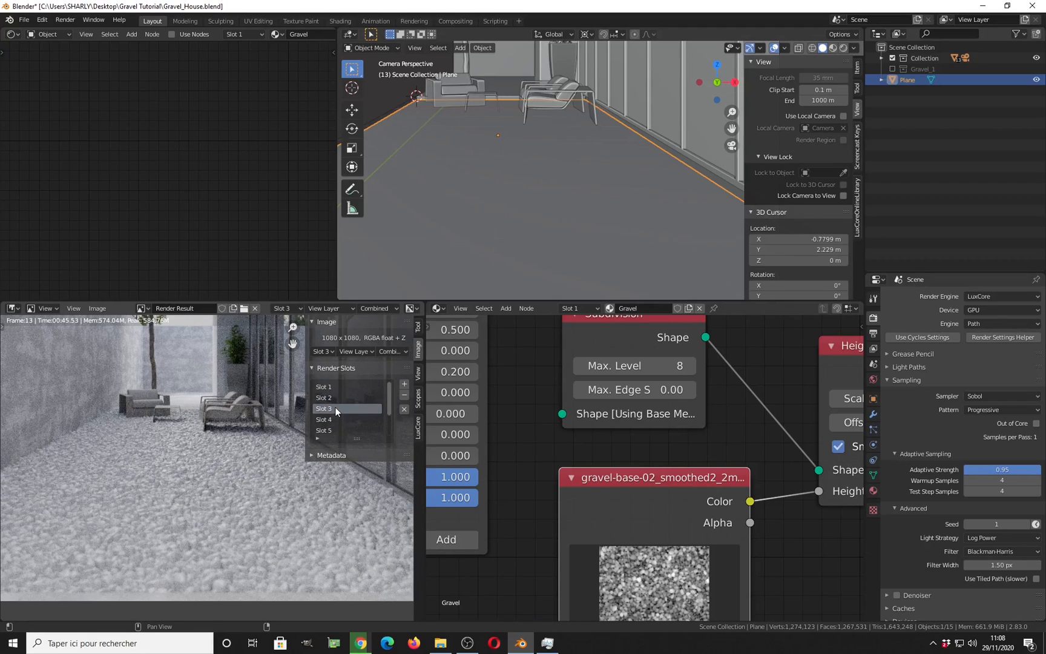
{"action": "left_click", "coordinate": [335, 397]}
{"action": "left_click", "coordinate": [331, 408]}
Save the file, start a test render at subdivision level 8 and check GPU memory use in GPU-Z
{"action": "key", "text": "ctrl+s"}
{"action": "key", "text": "F12"}
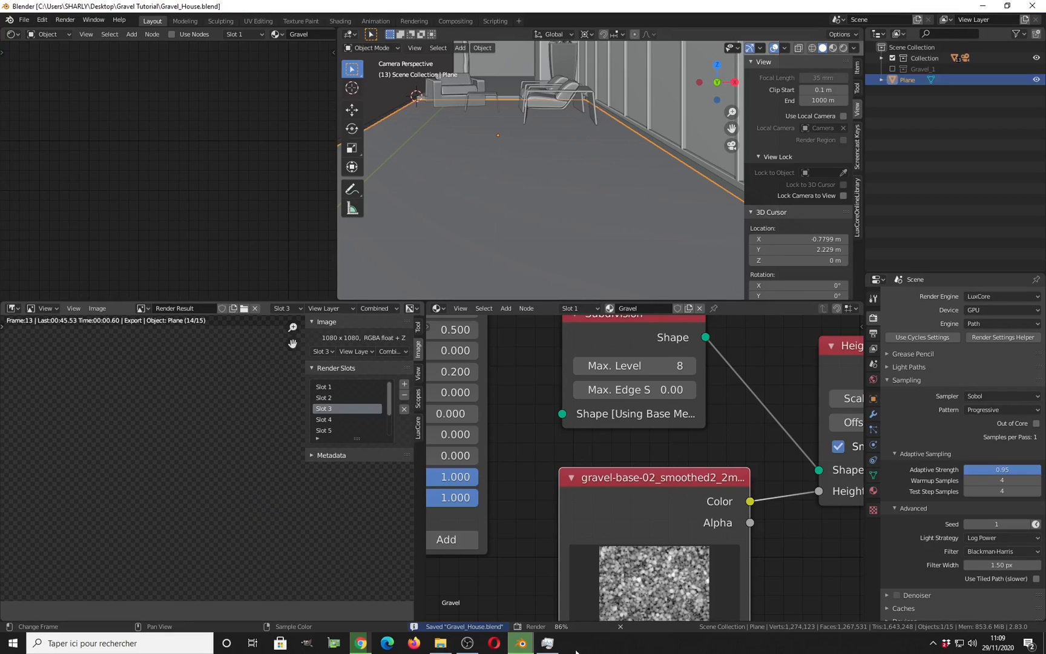
{"action": "left_click", "coordinate": [933, 644]}
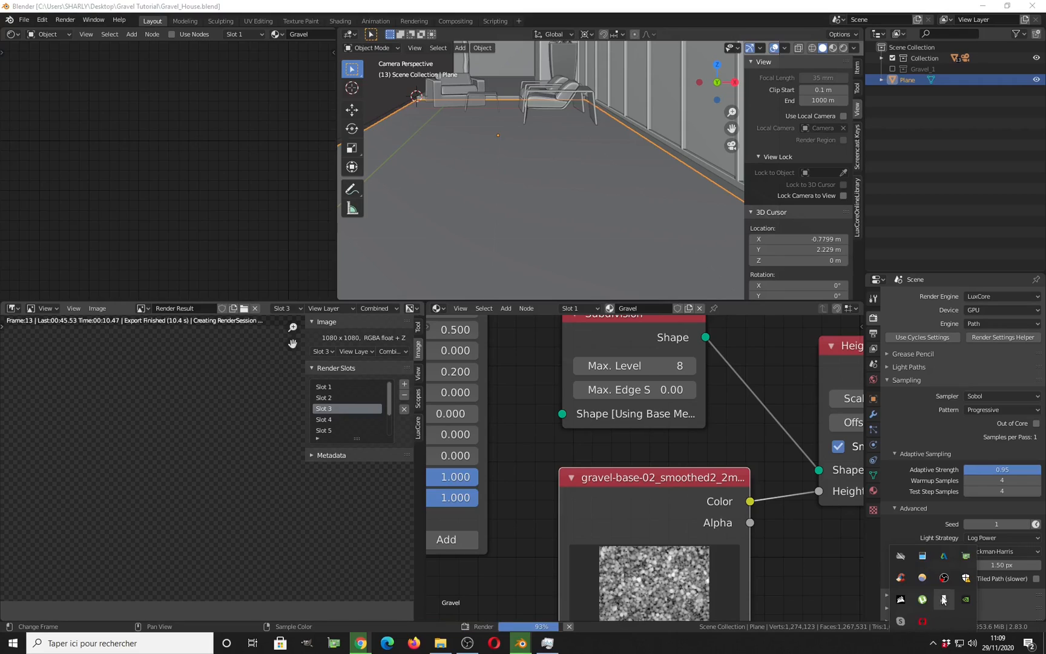
{"action": "right_click", "coordinate": [966, 560]}
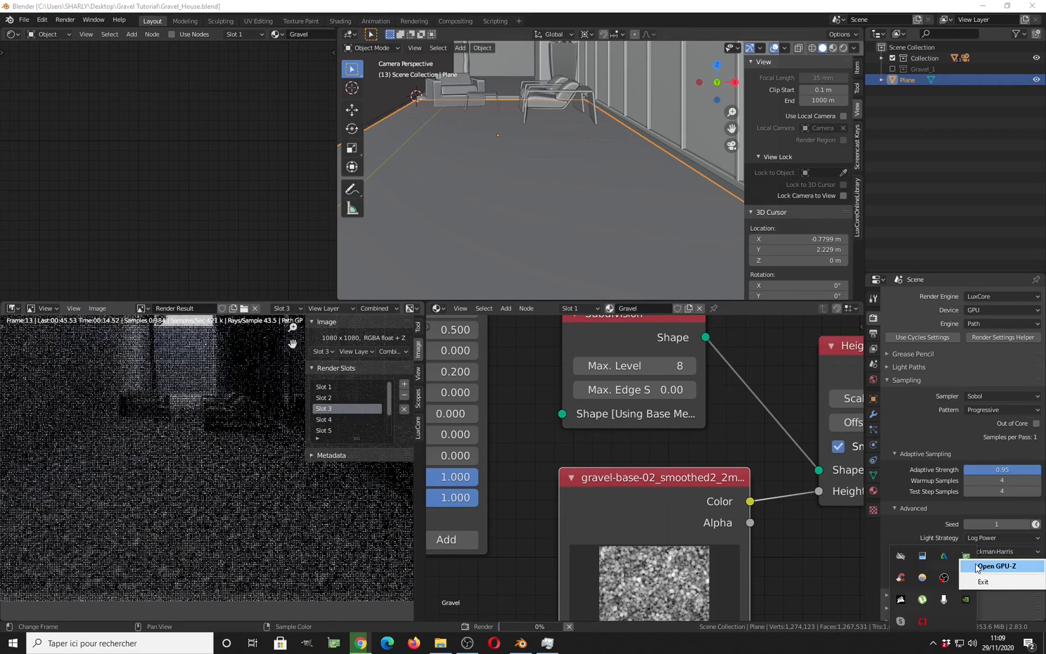
{"action": "left_click", "coordinate": [975, 566]}
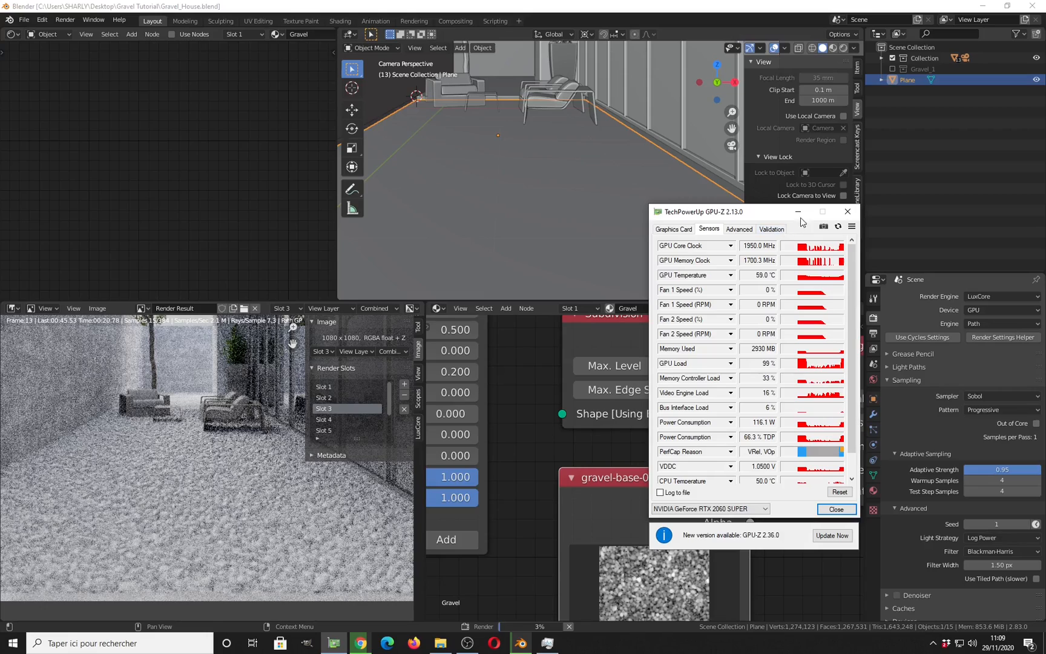
{"action": "left_click", "coordinate": [796, 212]}
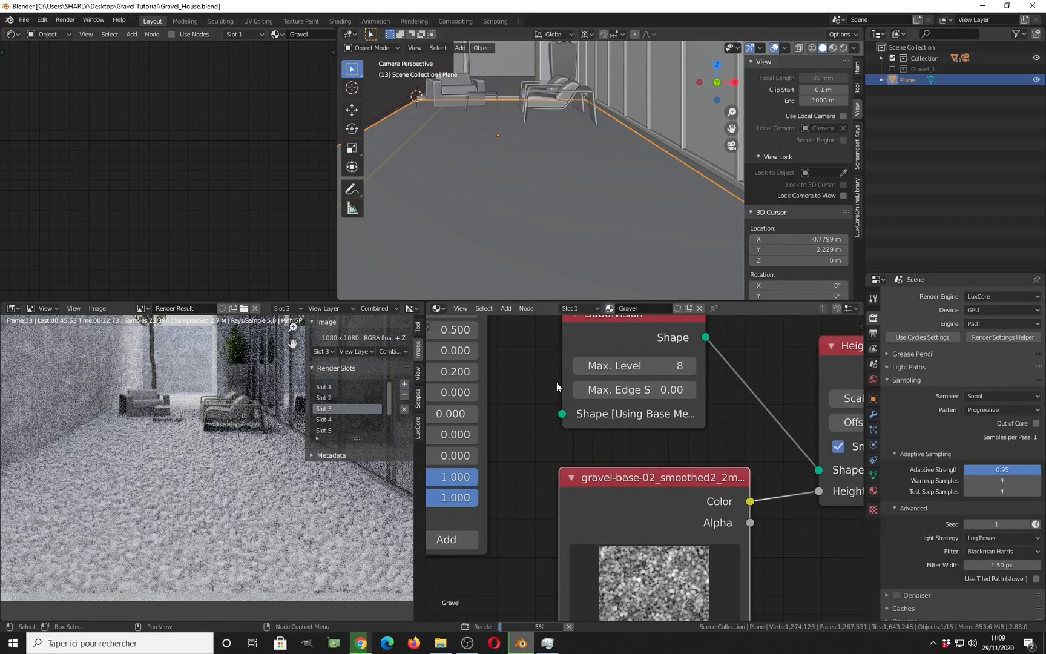
Examine the gravel's texture repetition in the running Blender render and stop the render early
{"action": "middle_click_drag", "start_coordinate": [213, 479], "coordinate": [234, 477]}
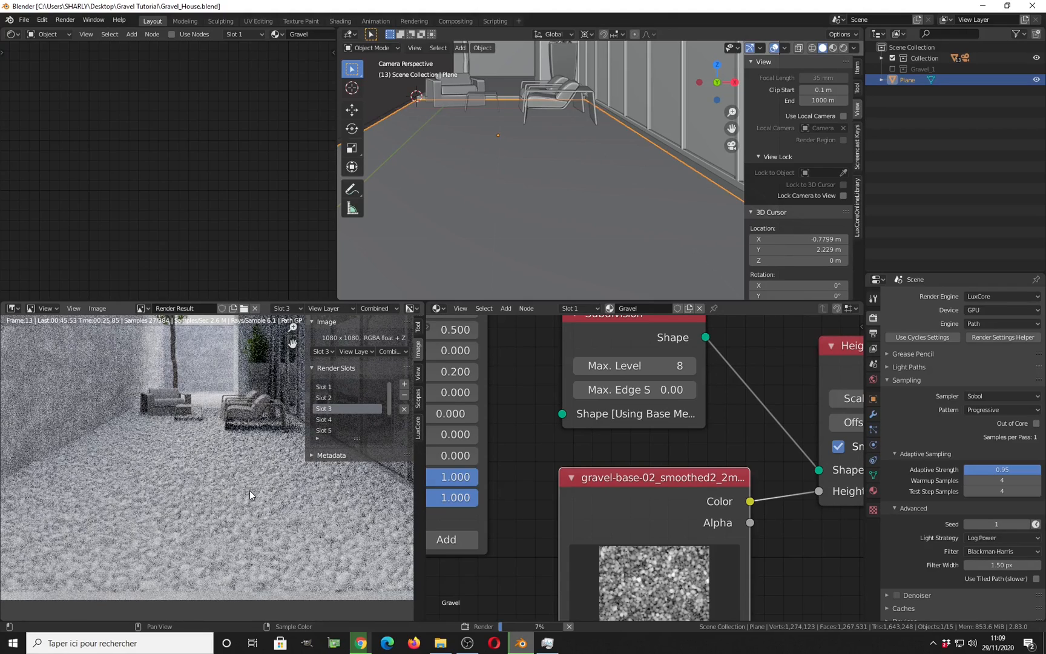
{"action": "middle_click_drag", "start_coordinate": [249, 490], "coordinate": [183, 475]}
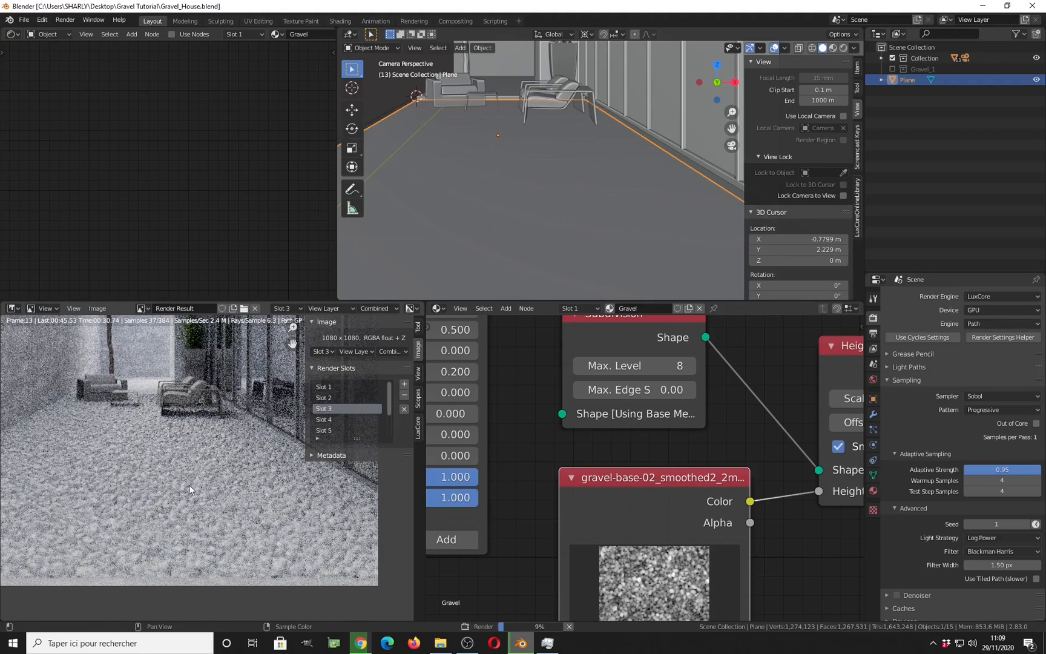
{"action": "middle_click_drag", "start_coordinate": [227, 511], "coordinate": [243, 514]}
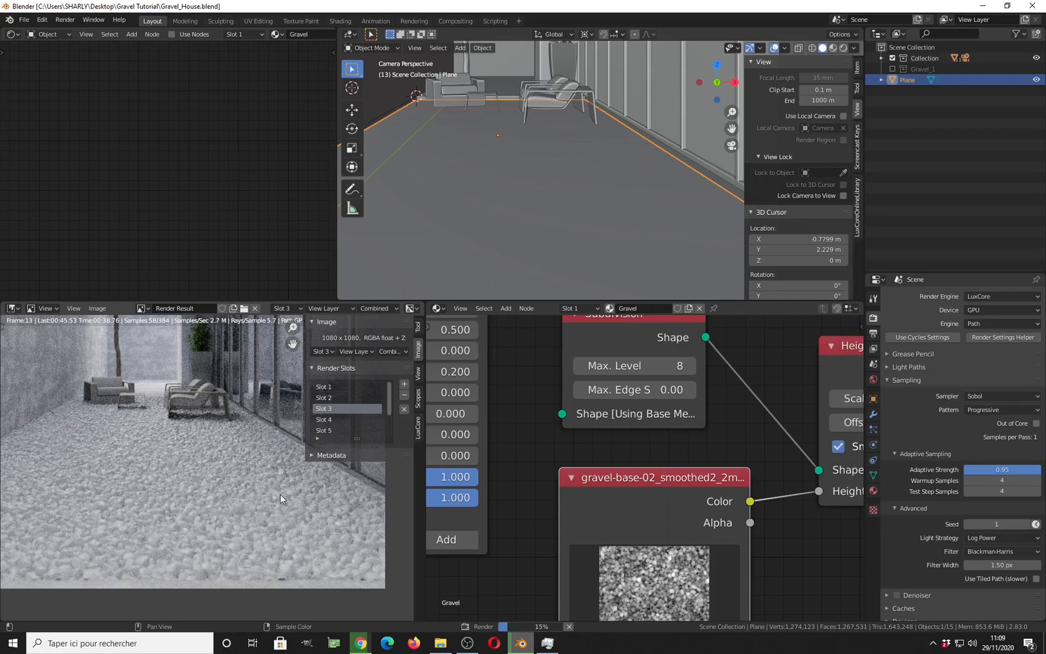
{"action": "middle_click_drag", "start_coordinate": [291, 506], "coordinate": [284, 506]}
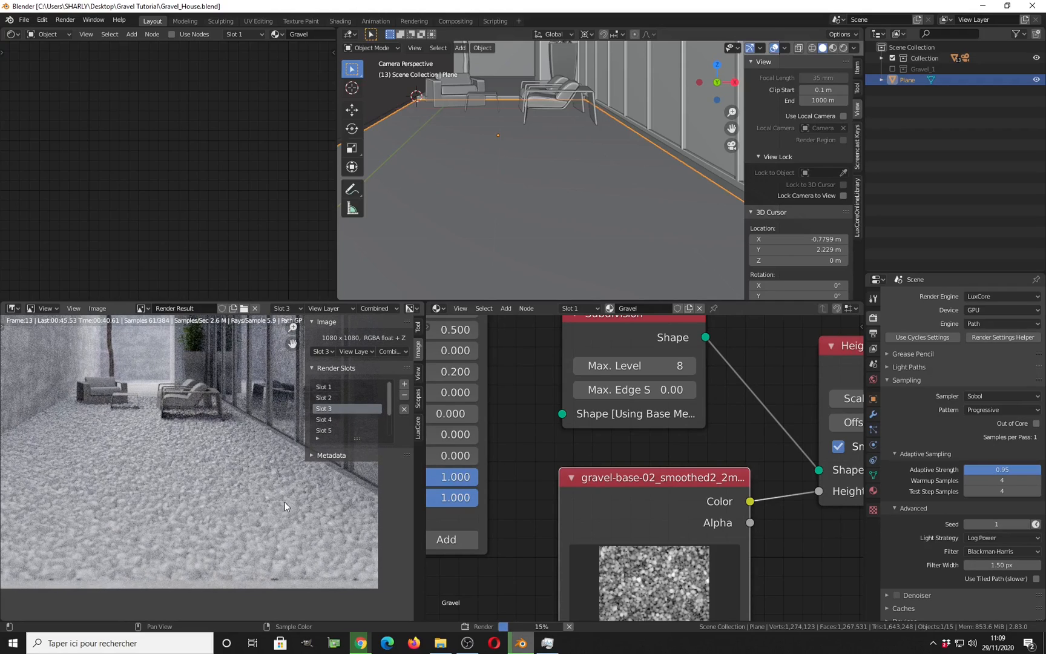
{"action": "key", "text": "Escape"}
Set the Height Displacement node's Scale to 0.20
{"action": "scroll", "coordinate": [763, 441], "scroll_direction": "down", "scroll_amount": 3}
{"action": "middle_click_drag", "start_coordinate": [763, 441], "coordinate": [676, 456]}
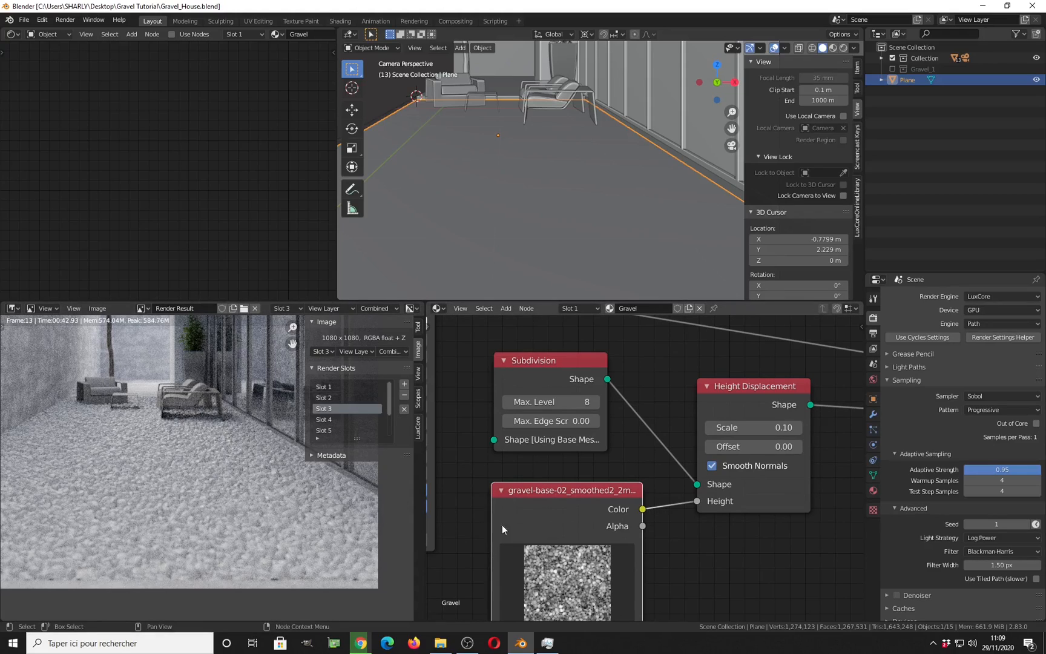
{"action": "left_click", "coordinate": [762, 427]}
{"action": "key", "text": "Right"}
{"action": "key", "text": "BackSpace"}
{"action": "type", "text": "2"}
{"action": "key", "text": "Return"}
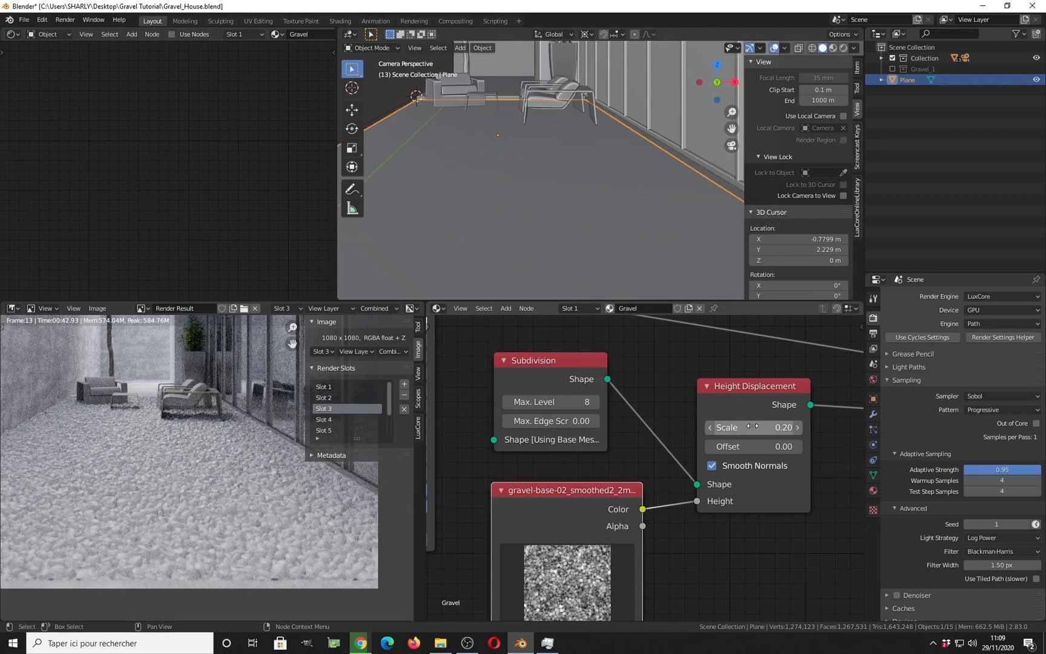
Scale the plane's whole UV layout by 1.25 in the UV Editor and return to Object Mode
{"action": "middle_click_drag", "start_coordinate": [554, 427], "coordinate": [629, 433]}
{"action": "left_click", "coordinate": [12, 308]}
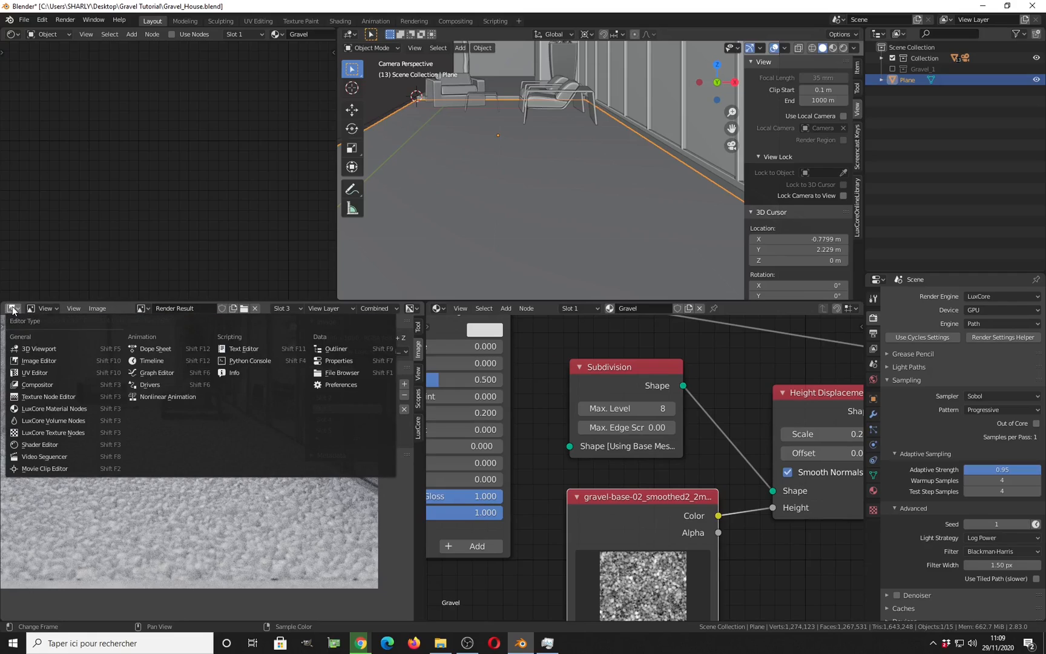
{"action": "left_click", "coordinate": [35, 372]}
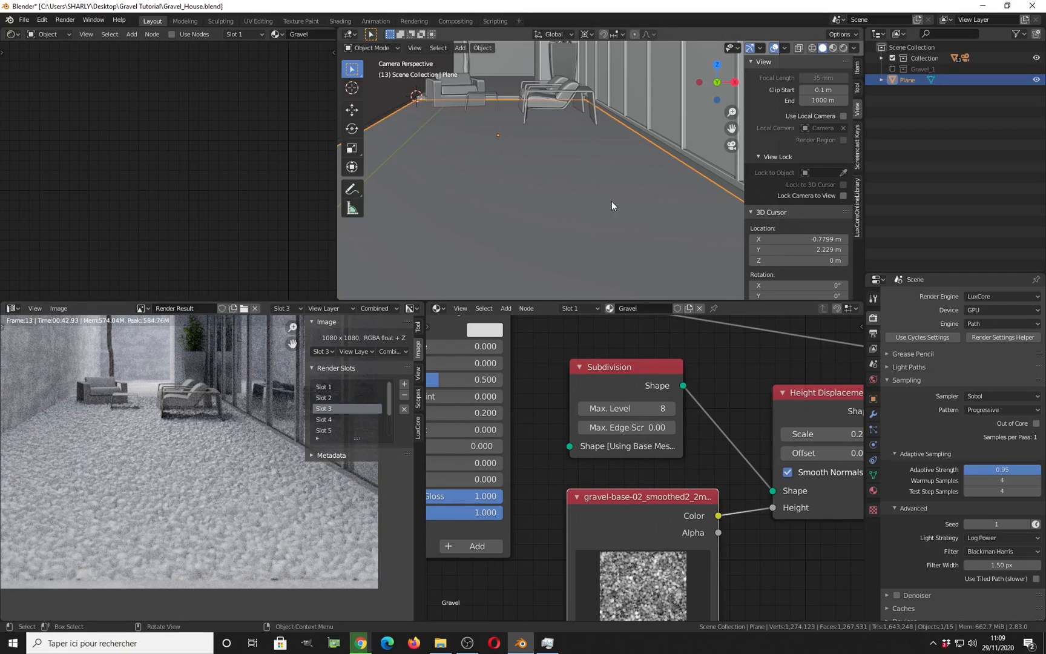
{"action": "key", "text": "Tab"}
{"action": "left_click", "coordinate": [255, 309]}
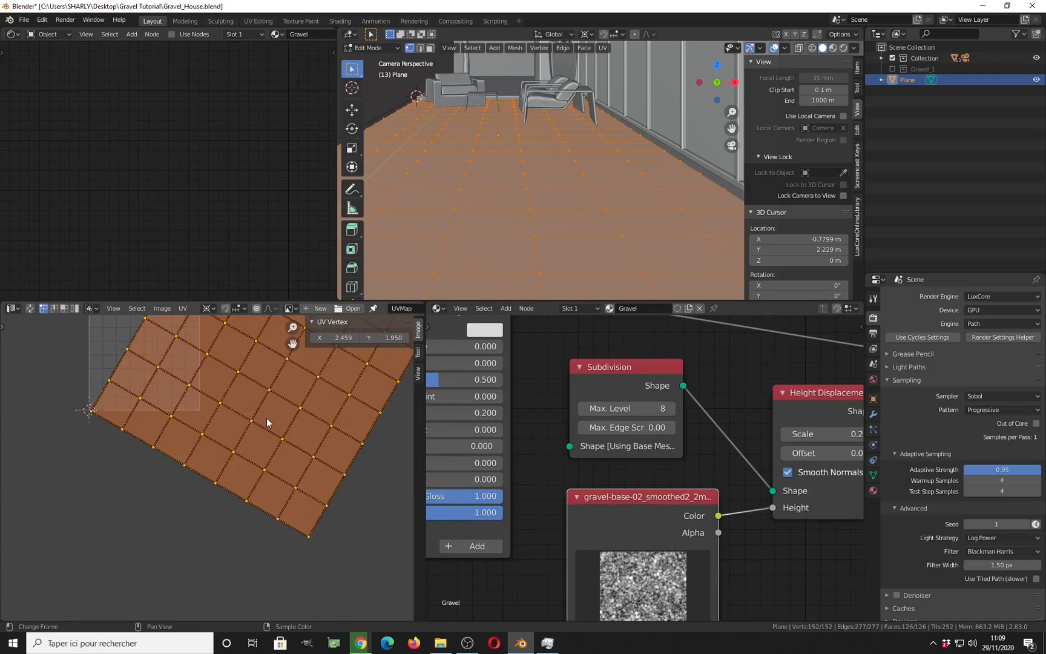
{"action": "scroll", "coordinate": [191, 432], "scroll_direction": "down", "scroll_amount": 2}
{"action": "middle_click_drag", "start_coordinate": [195, 433], "coordinate": [227, 505]}
{"action": "scroll", "coordinate": [226, 506], "scroll_direction": "up", "scroll_amount": 1}
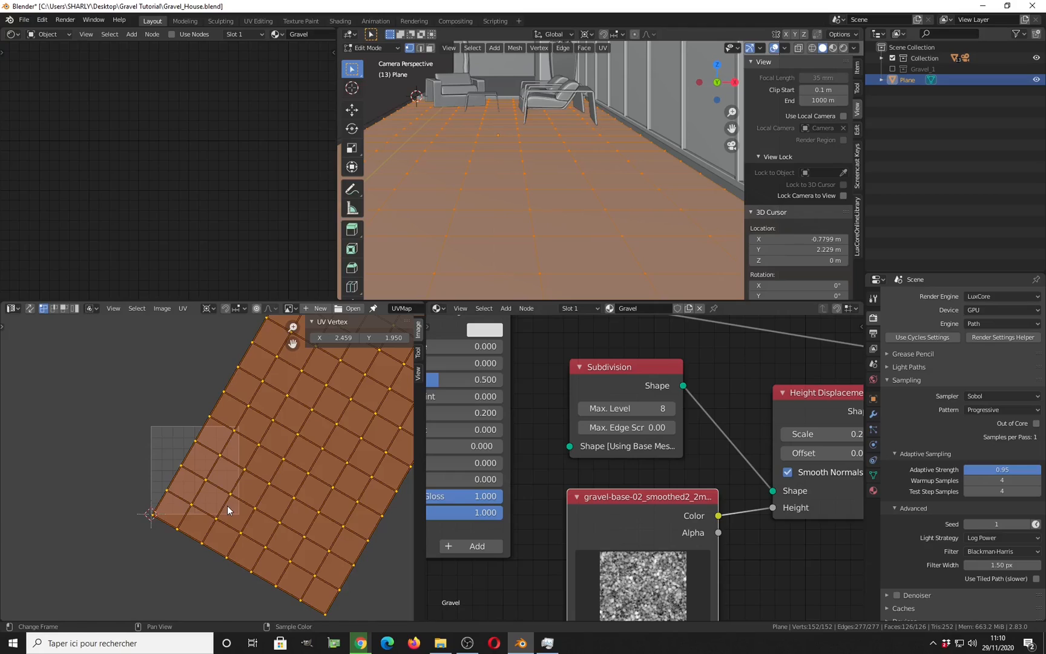
{"action": "key", "text": "s"}
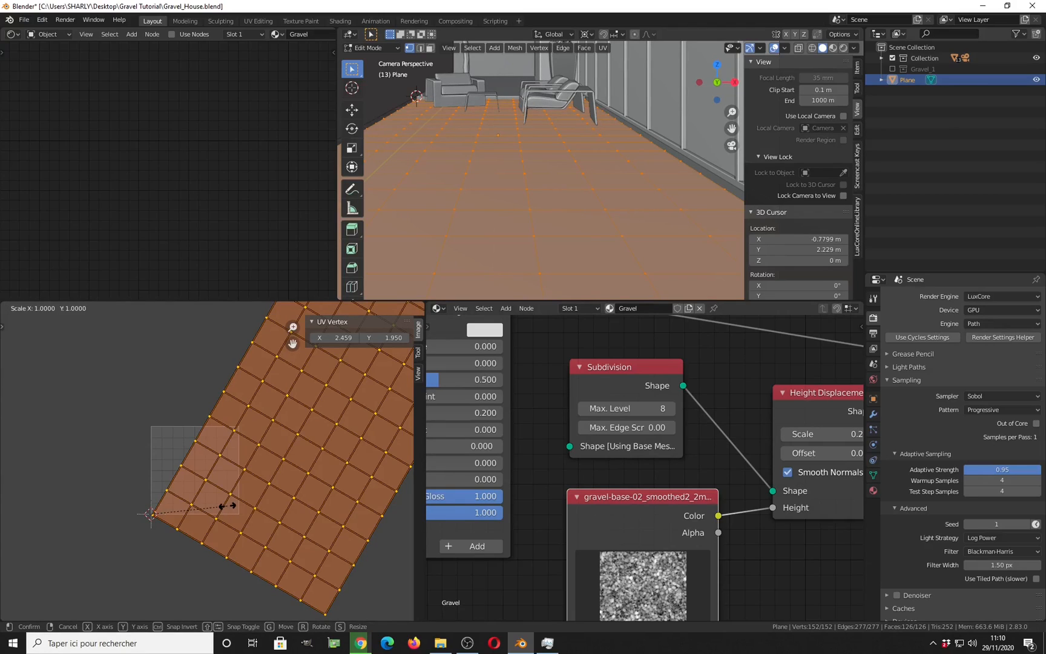
{"action": "type", "text": "1."}
{"action": "type", "text": "25"}
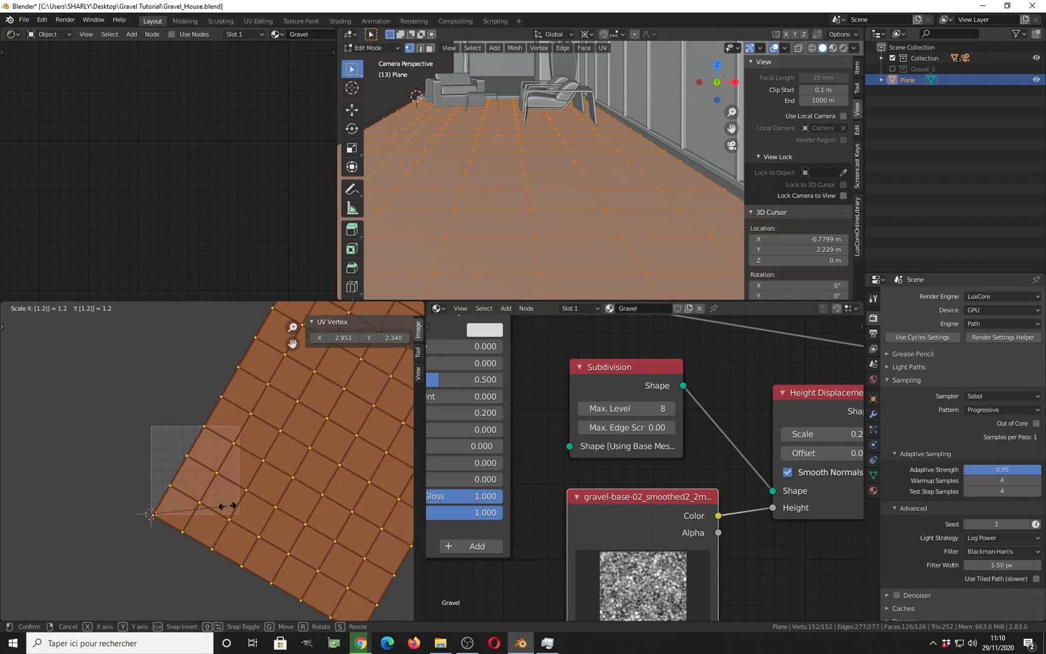
{"action": "key", "text": "Return"}
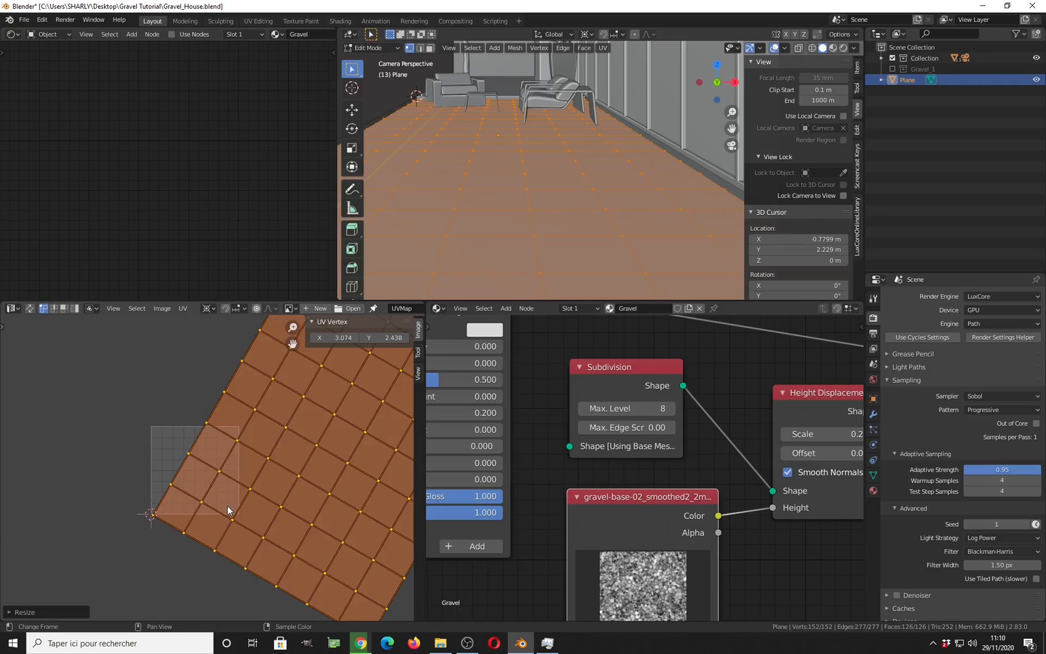
{"action": "key", "text": "Tab"}
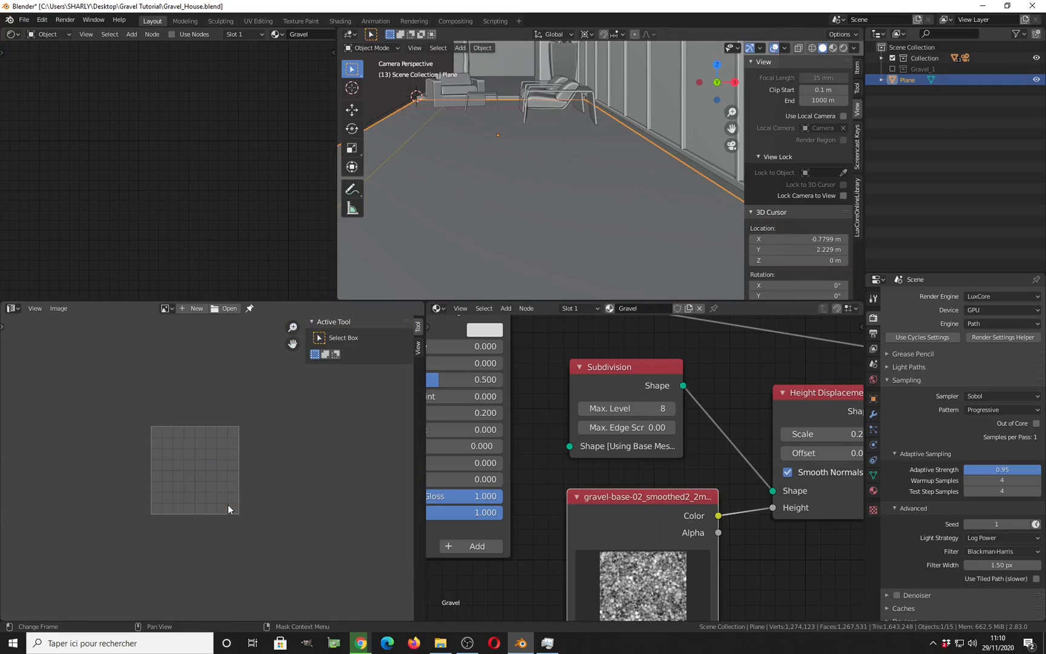
Display the Render Result again and enlarge its editor area to show the whole courtyard image
{"action": "left_click", "coordinate": [168, 307]}
{"action": "type", "text": "ren"}
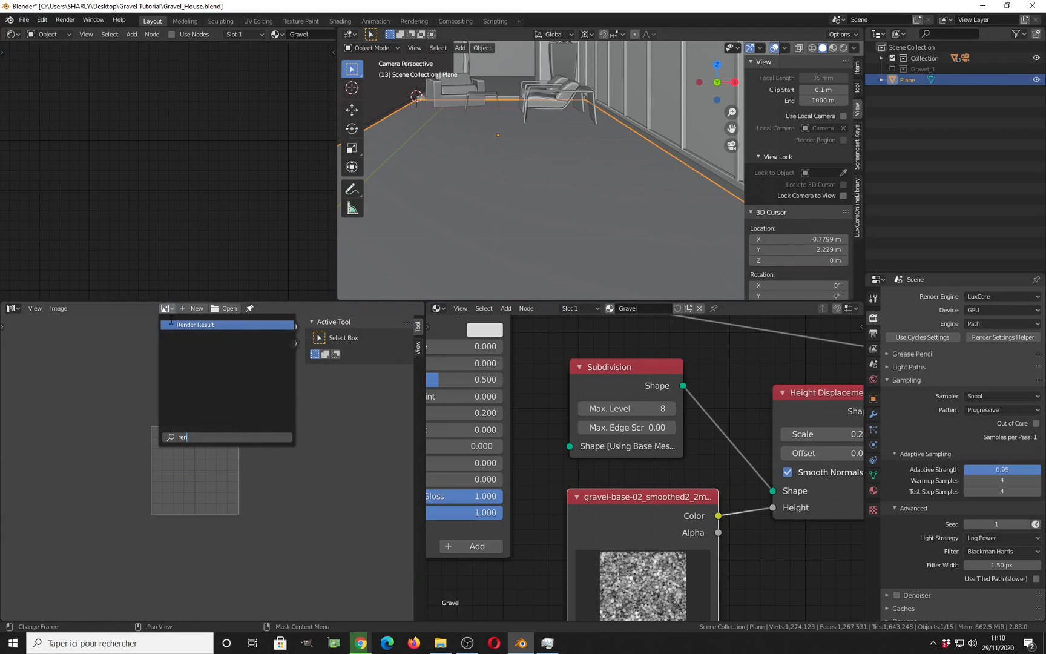
{"action": "key", "text": "Return"}
{"action": "middle_click_drag", "start_coordinate": [224, 485], "coordinate": [239, 452]}
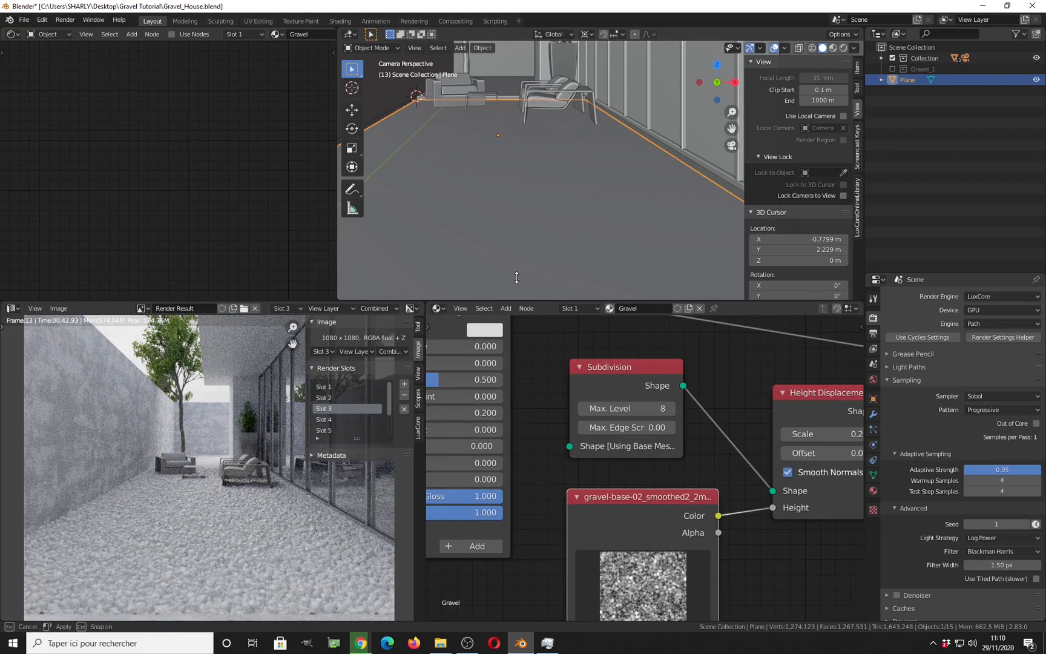
{"action": "left_click_drag", "start_coordinate": [490, 300], "coordinate": [487, 88]}
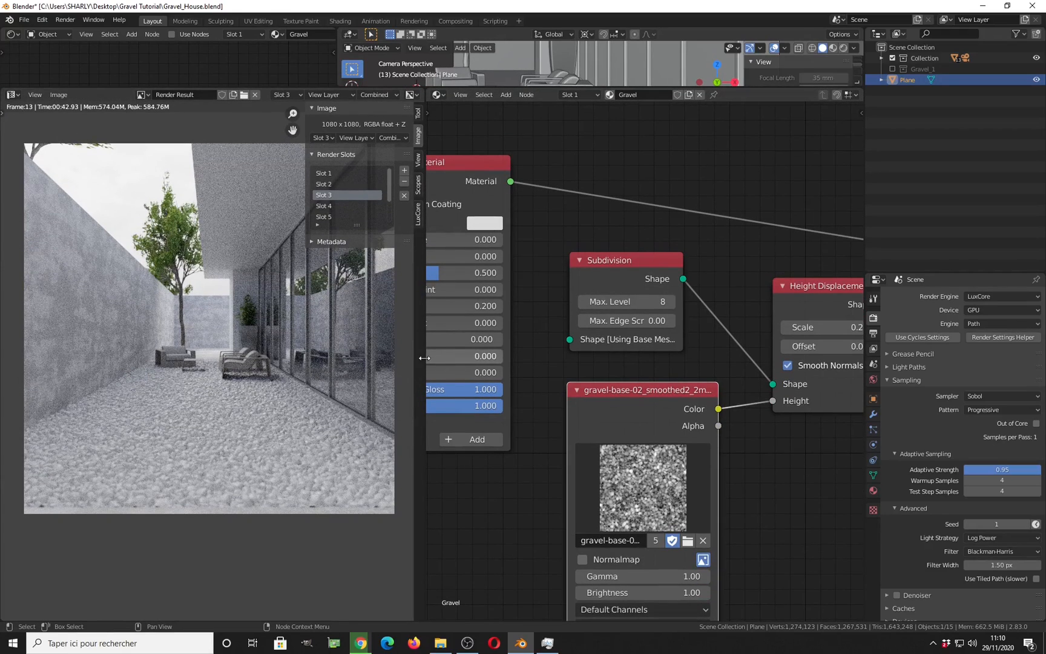
{"action": "middle_click_drag", "start_coordinate": [504, 373], "coordinate": [839, 387]}
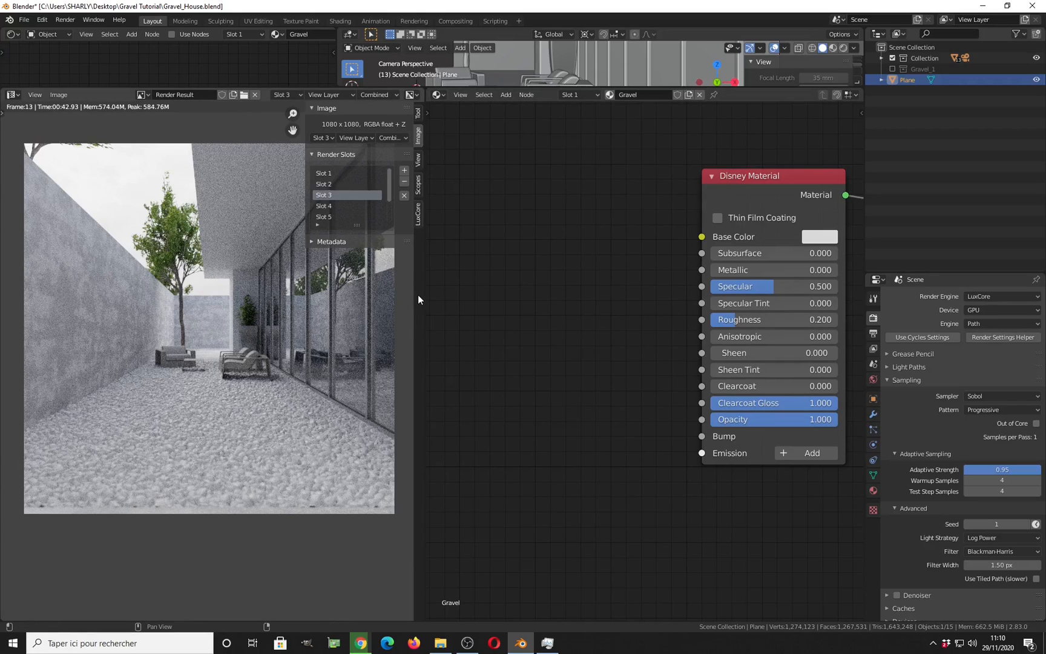
{"action": "left_click_drag", "start_coordinate": [422, 294], "coordinate": [631, 312]}
{"action": "scroll", "coordinate": [332, 368], "scroll_direction": "up", "scroll_amount": 2}
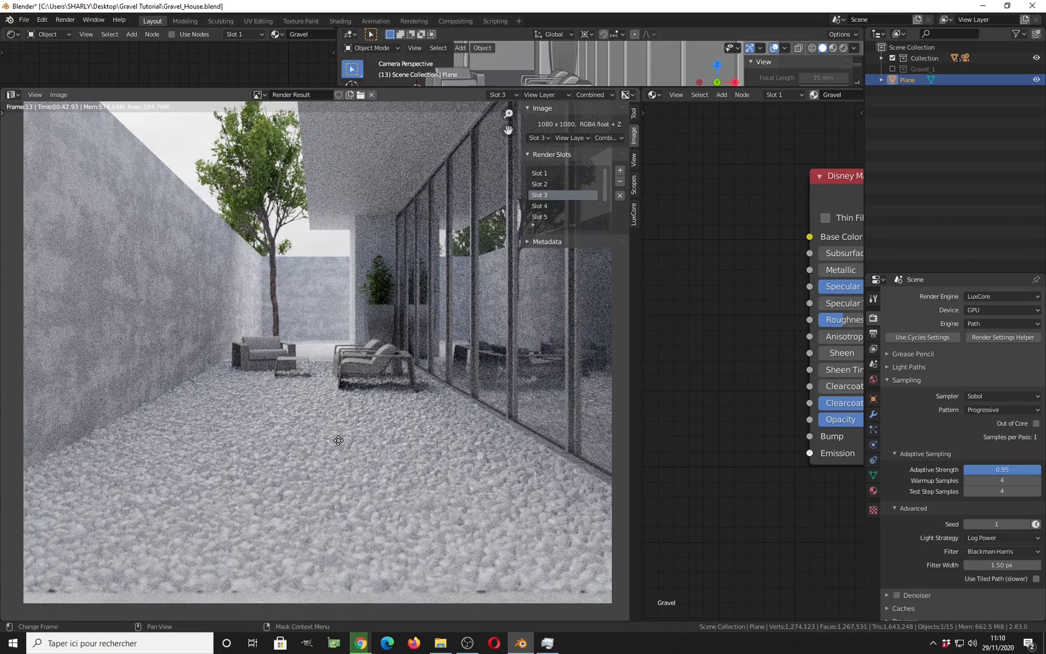
Save the file, start a test render with the new displacement and UV scale, and view the plane's modifier options
{"action": "key", "text": "ctrl+s"}
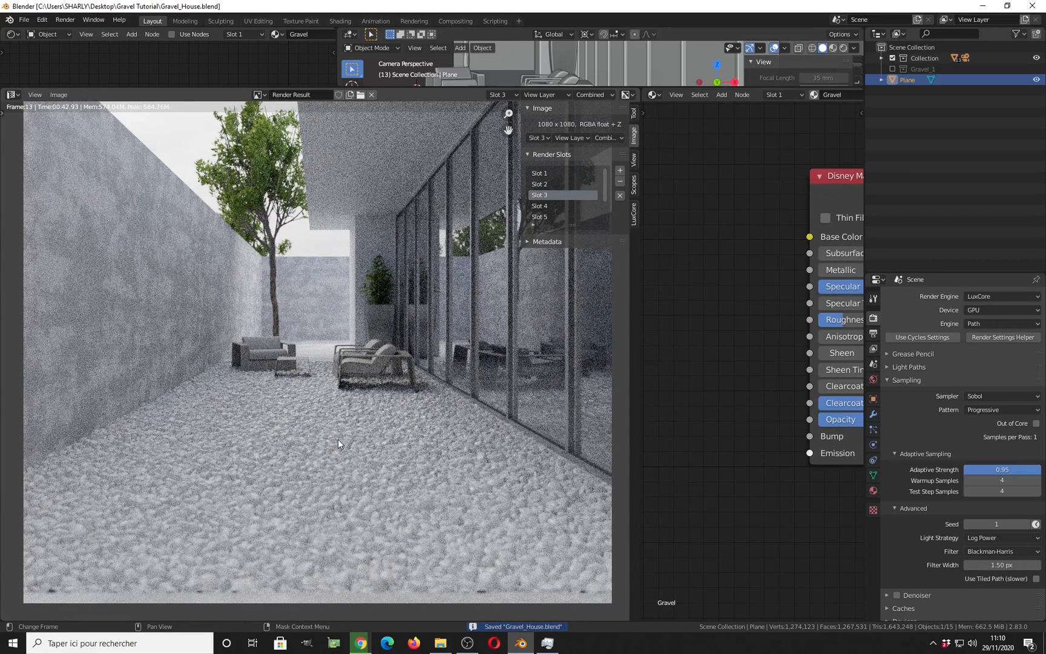
{"action": "key", "text": "F12"}
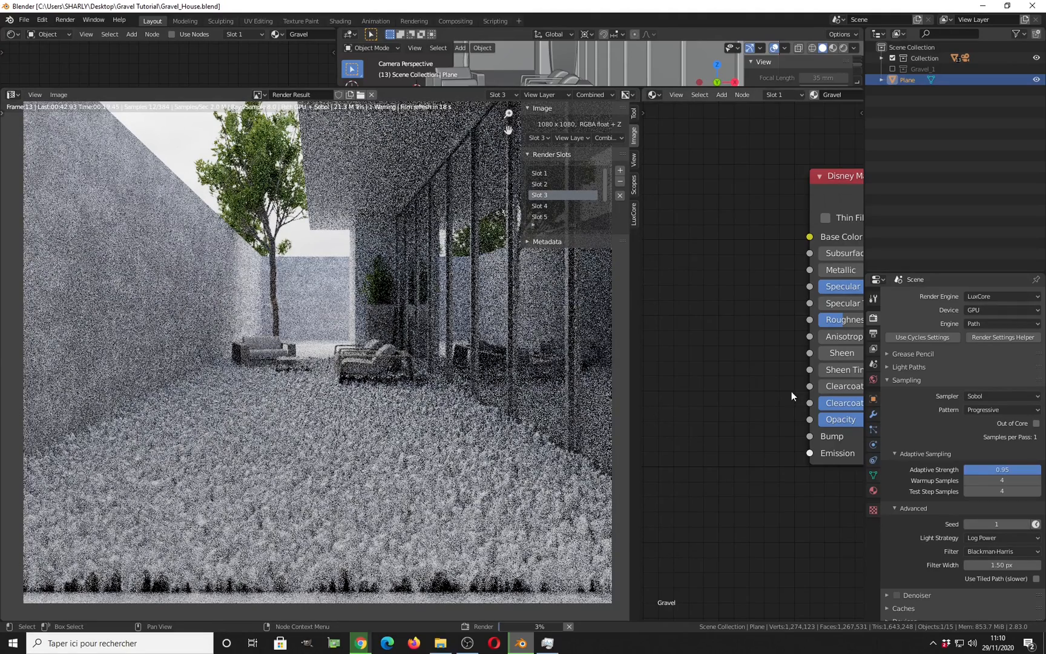
{"action": "left_click", "coordinate": [872, 414]}
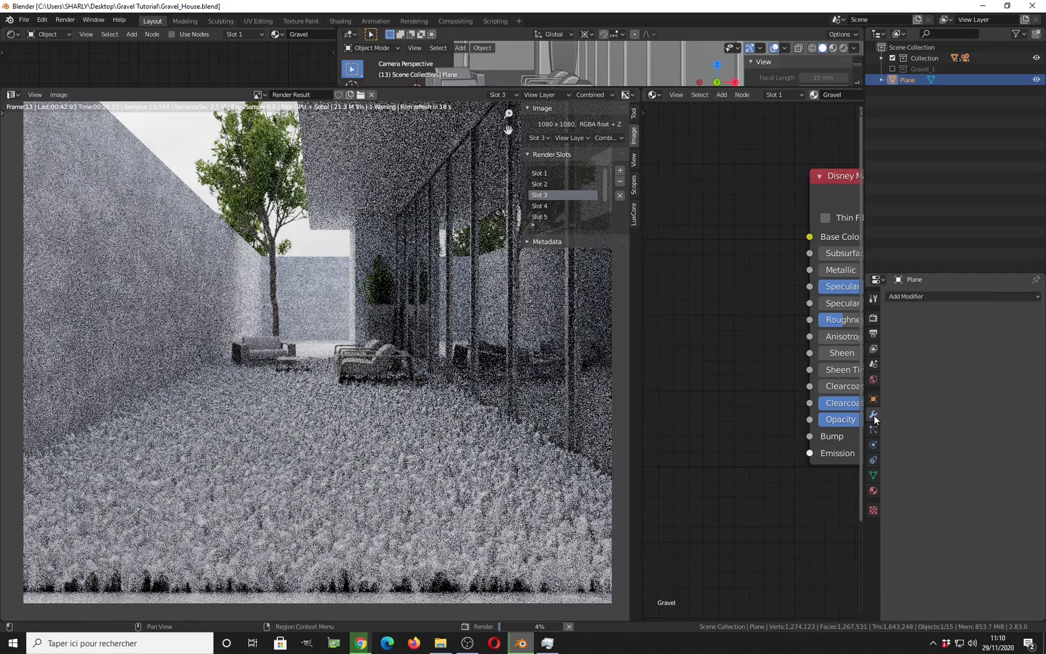
{"action": "left_click", "coordinate": [920, 296]}
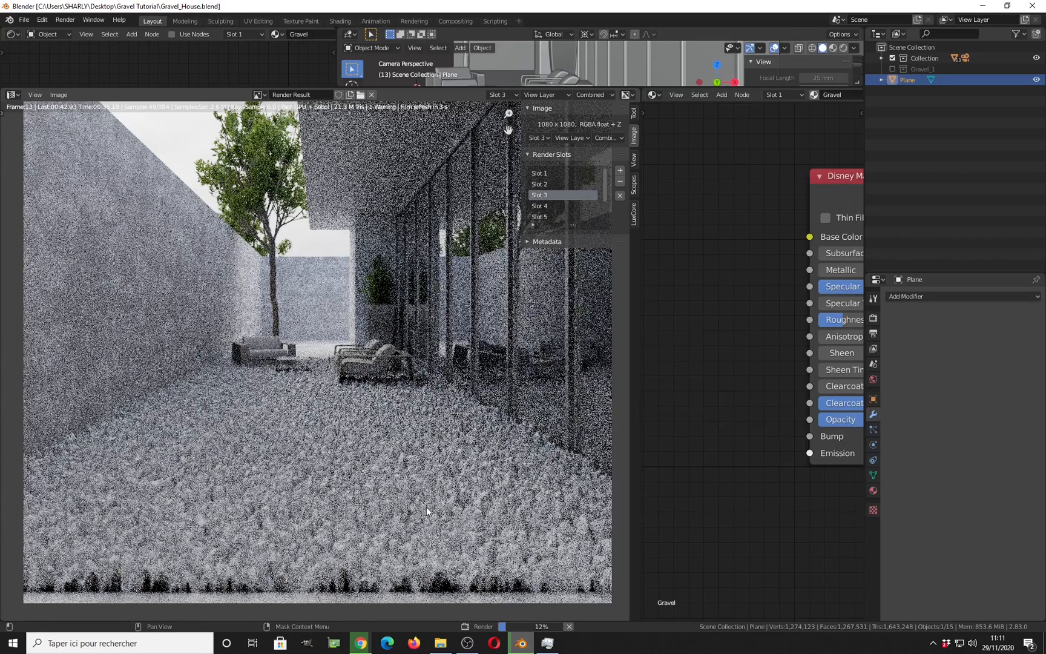
Stop the running test render and set the Height Displacement node's Scale to 0.12
{"action": "key", "text": "Escape"}
{"action": "scroll", "coordinate": [682, 436], "scroll_direction": "down", "scroll_amount": 1}
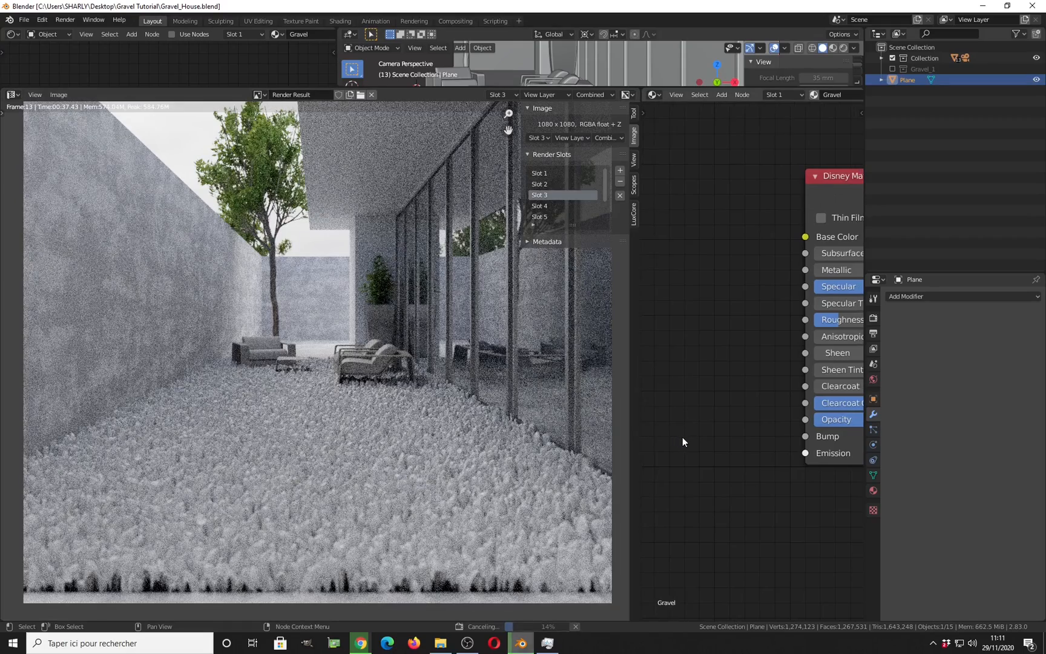
{"action": "middle_click_drag", "start_coordinate": [687, 439], "coordinate": [833, 446]}
{"action": "scroll", "coordinate": [748, 369], "scroll_direction": "down", "scroll_amount": 3}
{"action": "middle_click_drag", "start_coordinate": [741, 395], "coordinate": [760, 323]}
{"action": "scroll", "coordinate": [760, 324], "scroll_direction": "up", "scroll_amount": 2}
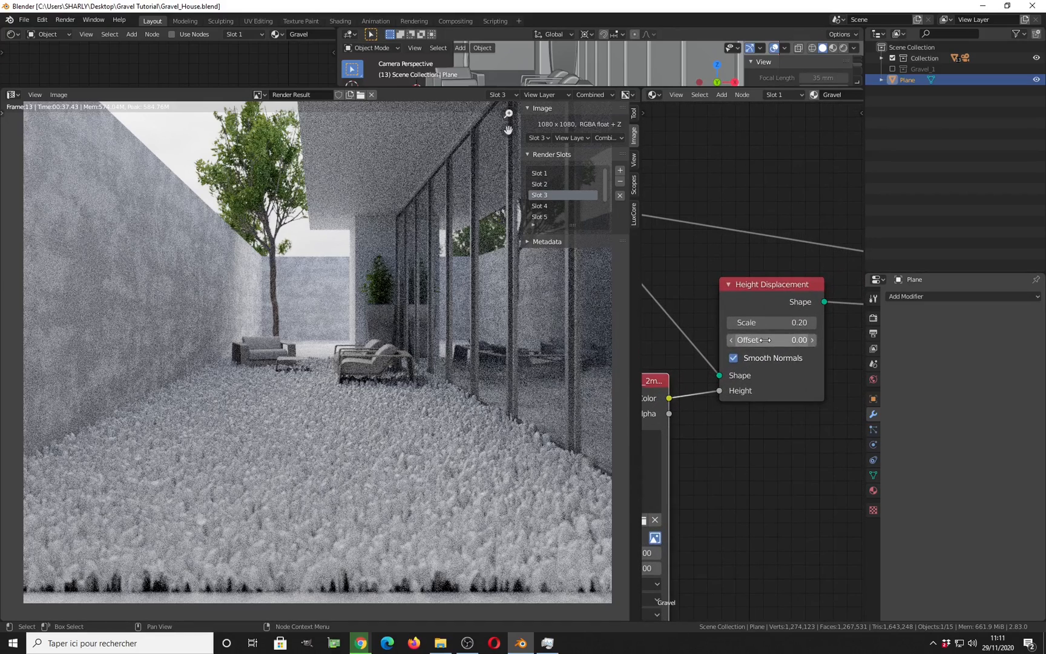
{"action": "left_click", "coordinate": [772, 321]}
{"action": "type", "text": ".1"}
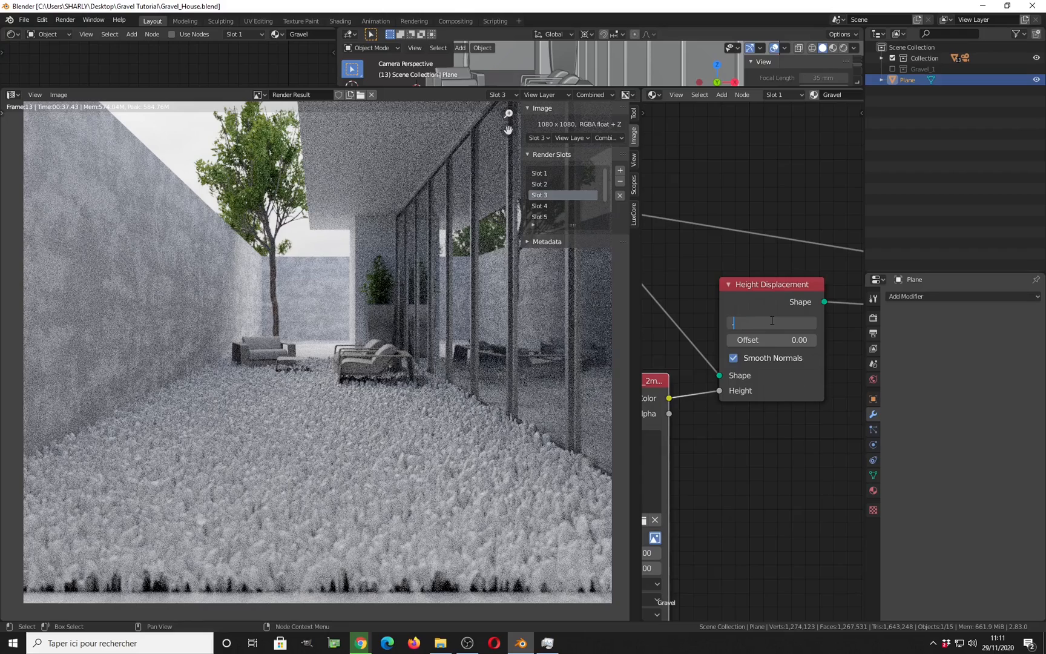
{"action": "type", "text": "2"}
{"action": "key", "text": "Return"}
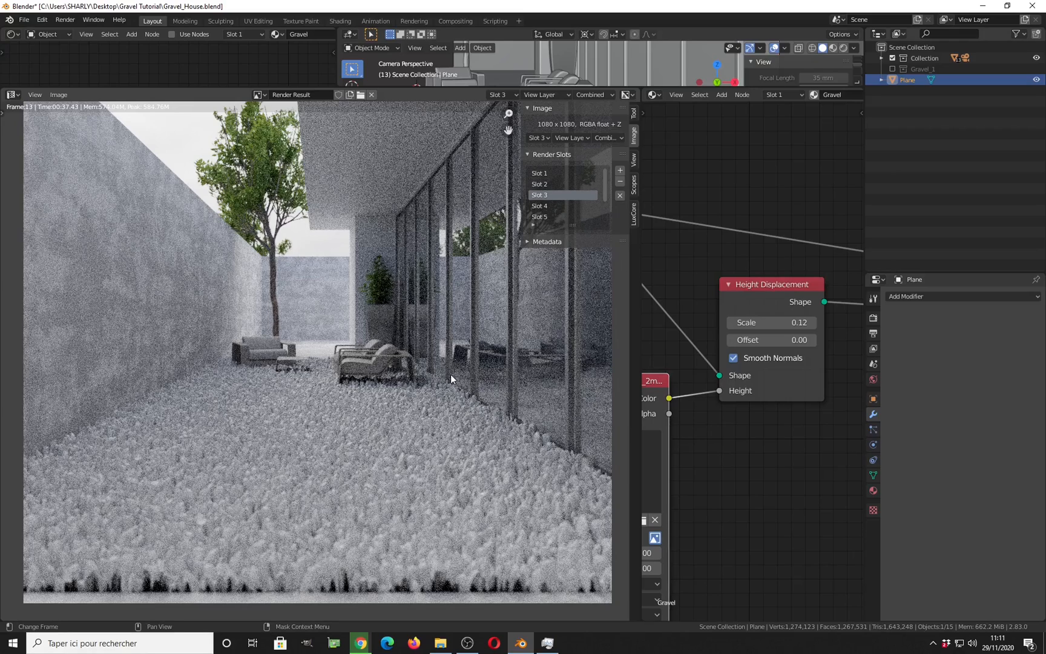
Try a Max. Edge Screen Size of 1 on the Subdivision node with a brief test render
{"action": "mouse_move", "coordinate": [666, 376]}
{"action": "middle_mouse_down"}
{"action": "mouse_move", "coordinate": [684, 378]}
{"action": "mouse_move", "coordinate": [651, 386]}
{"action": "mouse_move", "coordinate": [678, 393]}
{"action": "middle_mouse_up"}
{"action": "scroll", "coordinate": [686, 379], "scroll_direction": "up", "scroll_amount": 2}
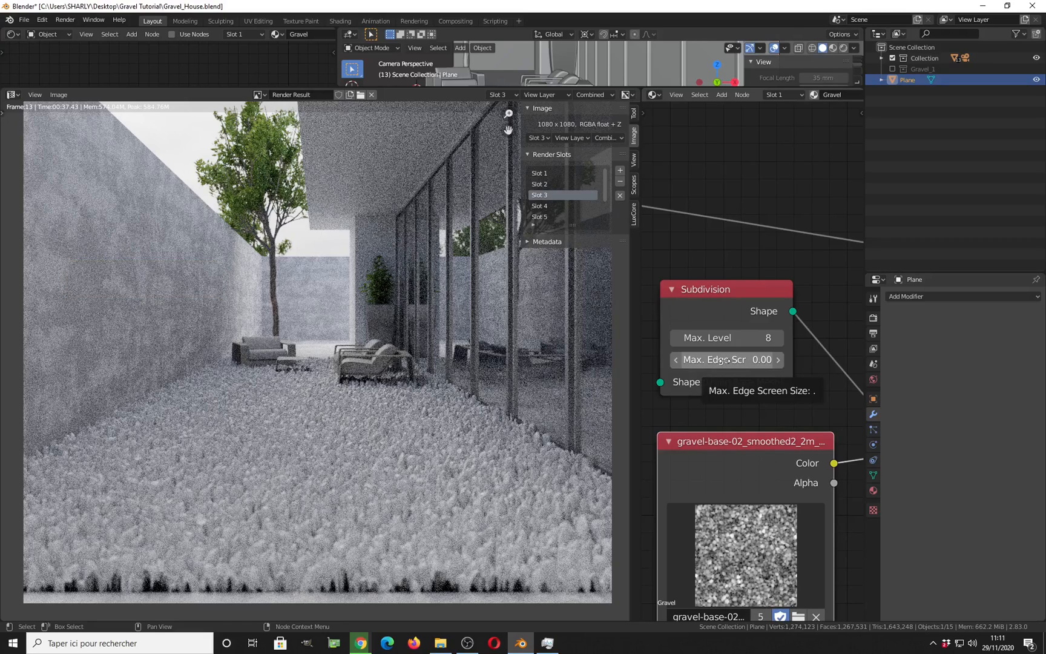
{"action": "left_click", "coordinate": [730, 360]}
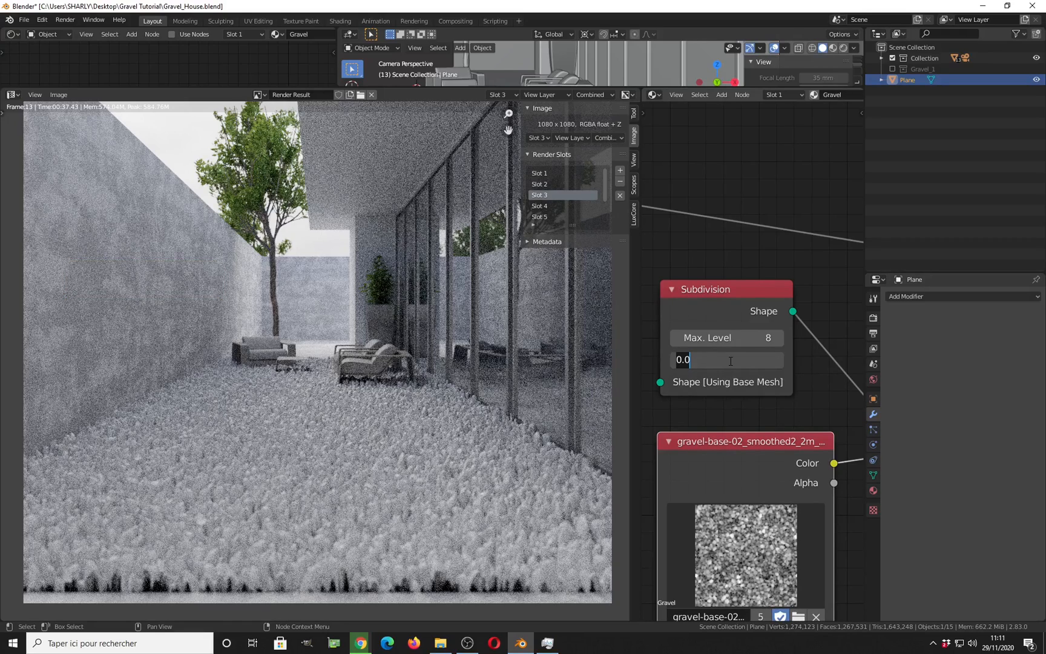
{"action": "left_click", "coordinate": [730, 360]}
{"action": "key", "text": "BackSpace"}
{"action": "key", "text": "BackSpace"}
{"action": "key", "text": "BackSpace"}
{"action": "type", "text": "1"}
{"action": "key", "text": "Return"}
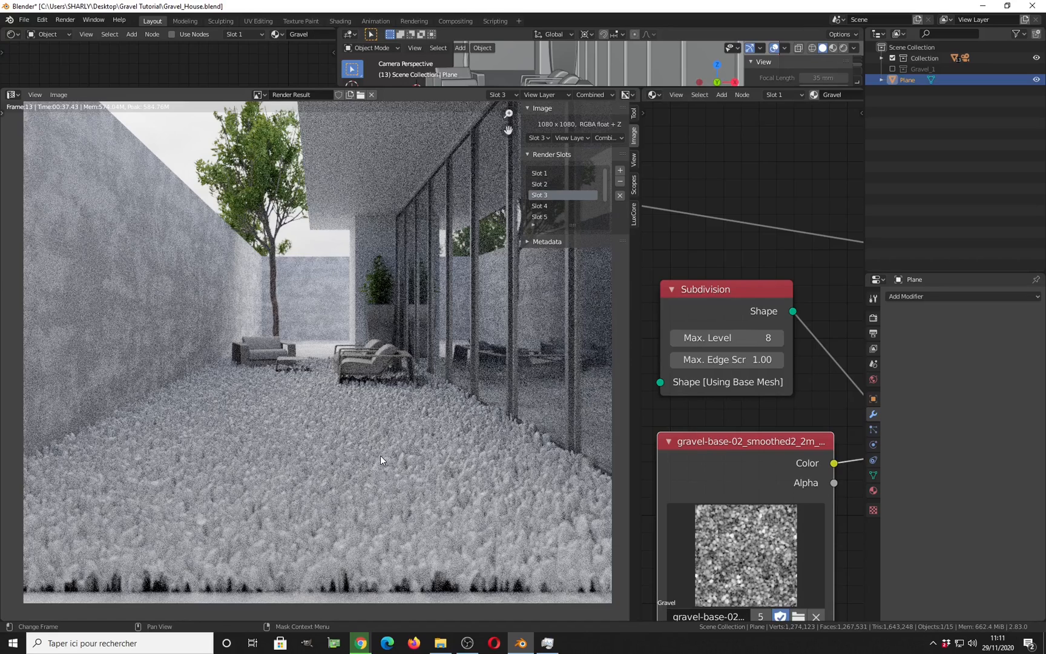
{"action": "key", "text": "F12"}
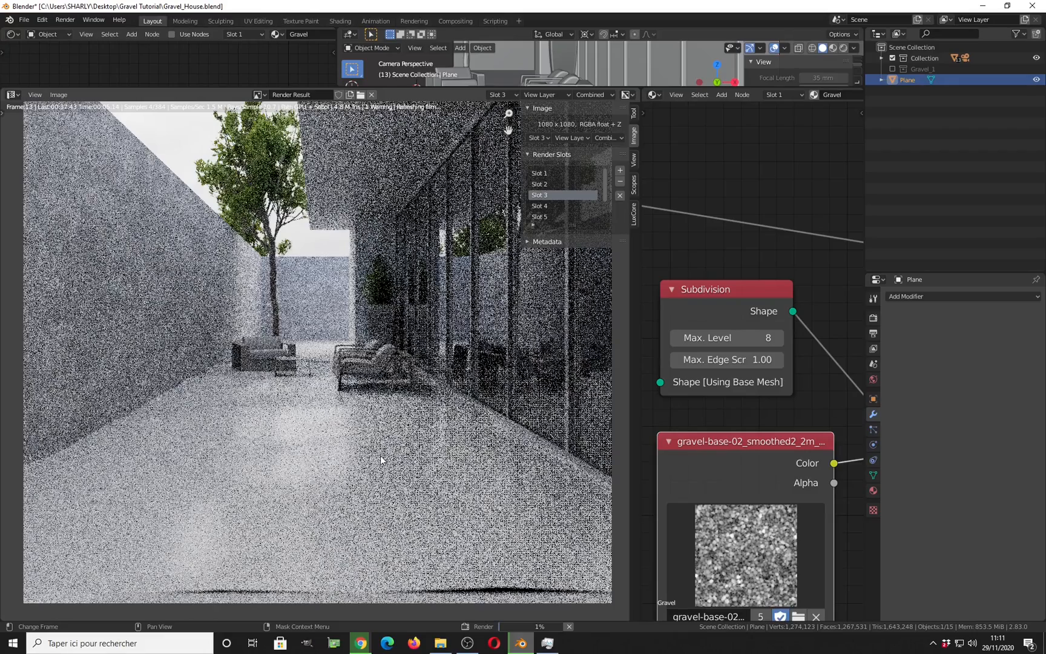
{"action": "key", "text": "Escape"}
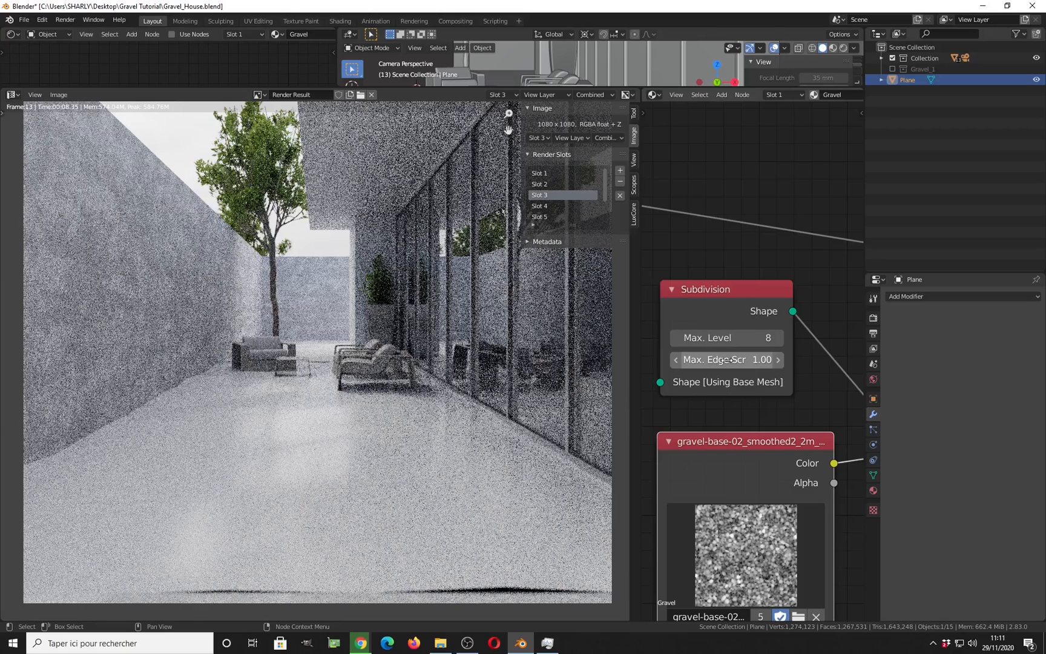
Set the Subdivision node's Max. Edge Screen Size to 0.001 and start a new test render
{"action": "left_click", "coordinate": [727, 359]}
{"action": "type", "text": ".001"}
{"action": "key", "text": "Return"}
{"action": "key", "text": "F12"}
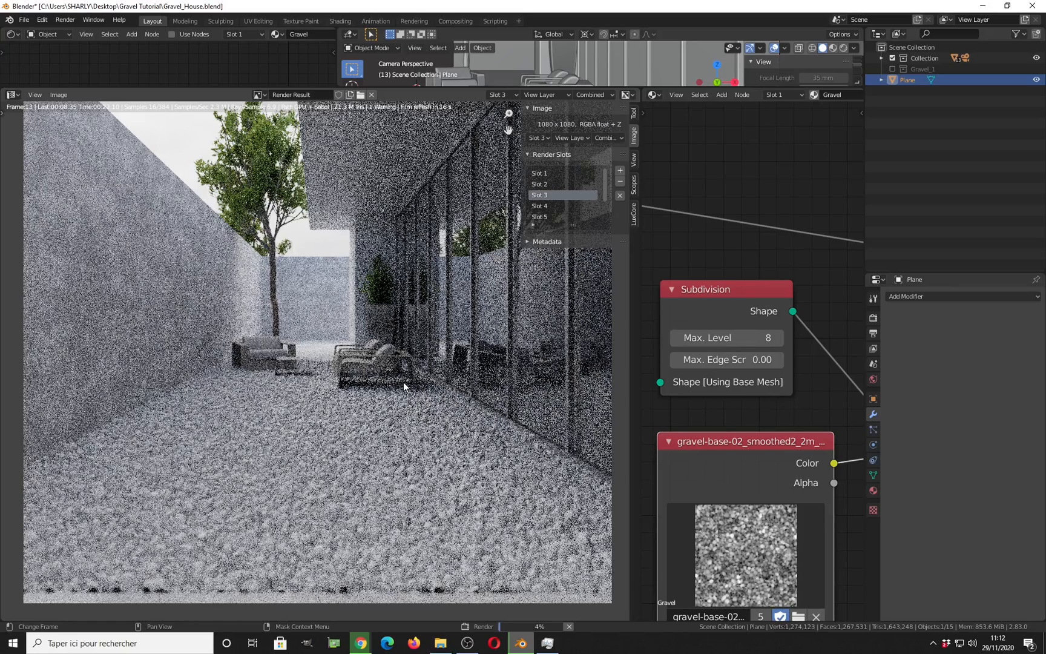
Switch to GPU-Z, check the graphics card's memory usage during the render, and minimize it again
{"action": "left_click", "coordinate": [932, 643]}
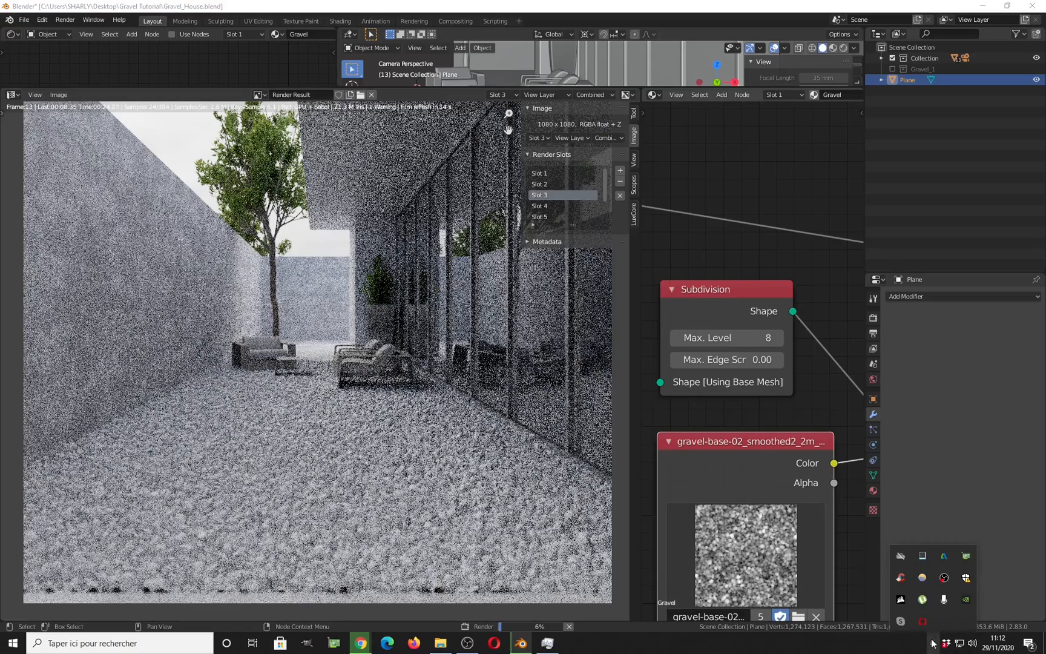
{"action": "right_click", "coordinate": [965, 578]}
{"action": "left_click", "coordinate": [999, 564]}
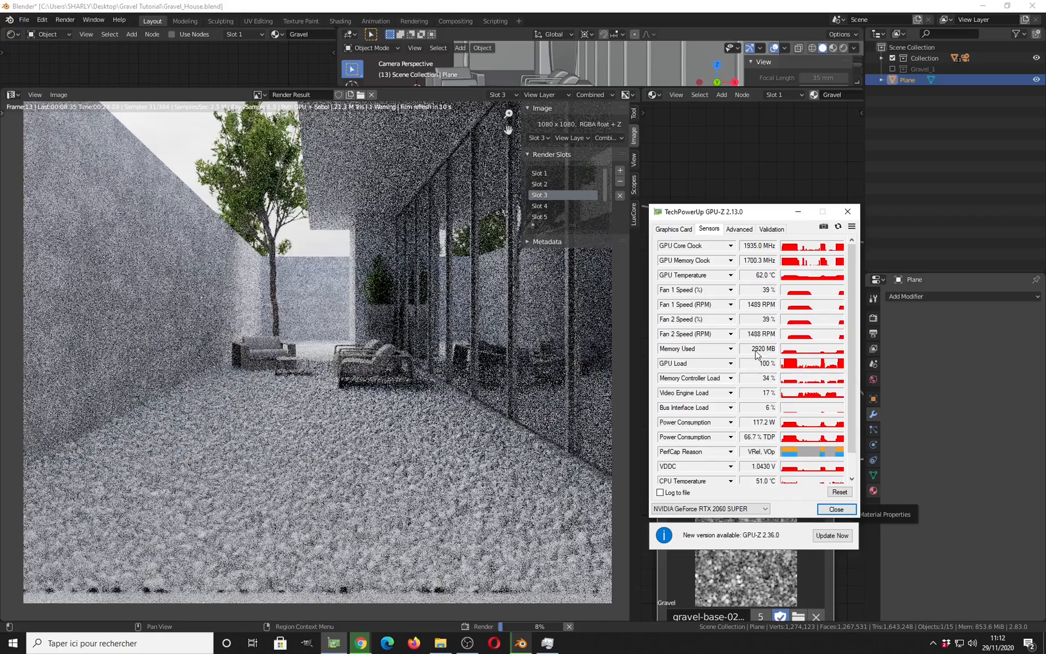
{"action": "left_click", "coordinate": [798, 212]}
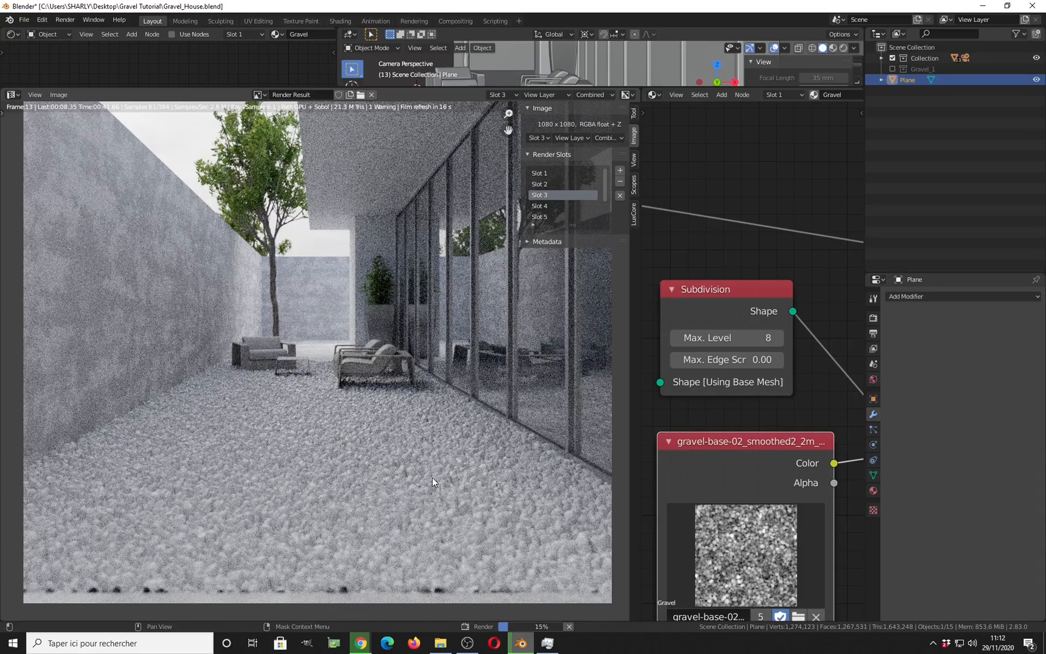
Stop the test render and enlarge the 3D viewport over the render and node areas
{"action": "key", "text": "Escape"}
{"action": "scroll", "coordinate": [699, 329], "scroll_direction": "down", "scroll_amount": 1}
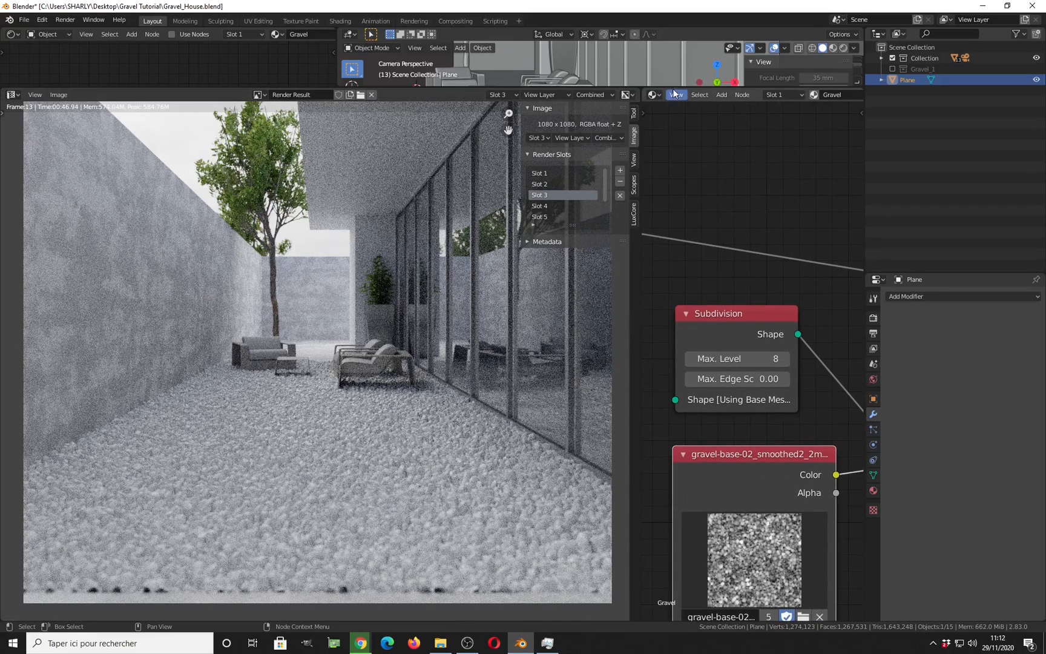
{"action": "left_click_drag", "start_coordinate": [643, 88], "coordinate": [643, 423]}
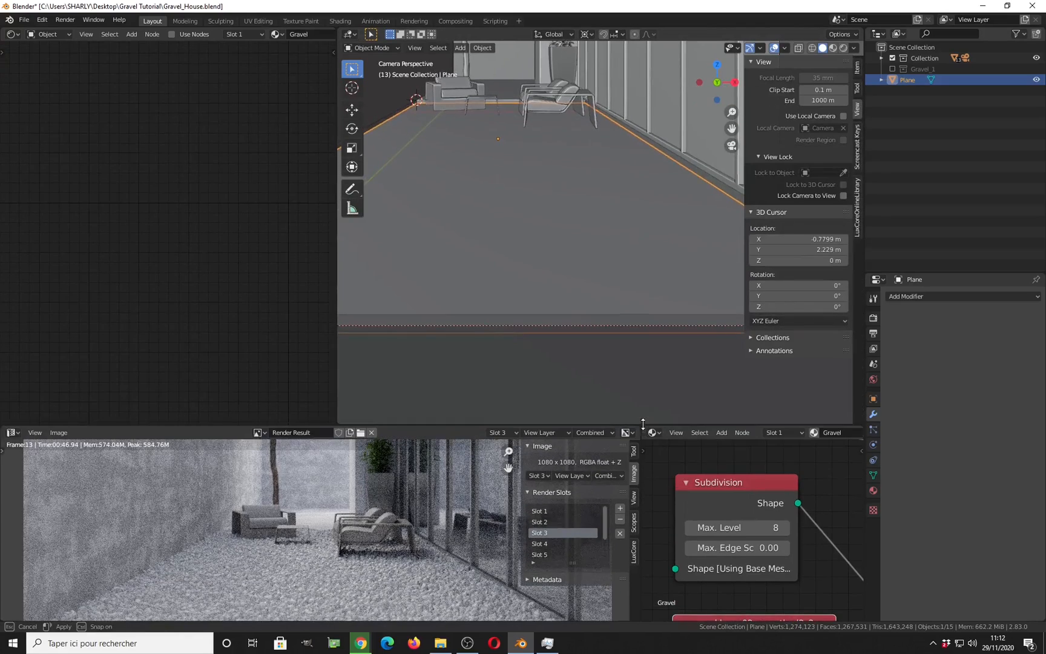
Lower the ground plane by 0.02 m along the global Z axis and save the file
{"action": "middle_click_drag", "start_coordinate": [623, 266], "coordinate": [590, 249], "text": "shift"}
{"action": "scroll", "coordinate": [553, 260], "scroll_direction": "up", "scroll_amount": 4}
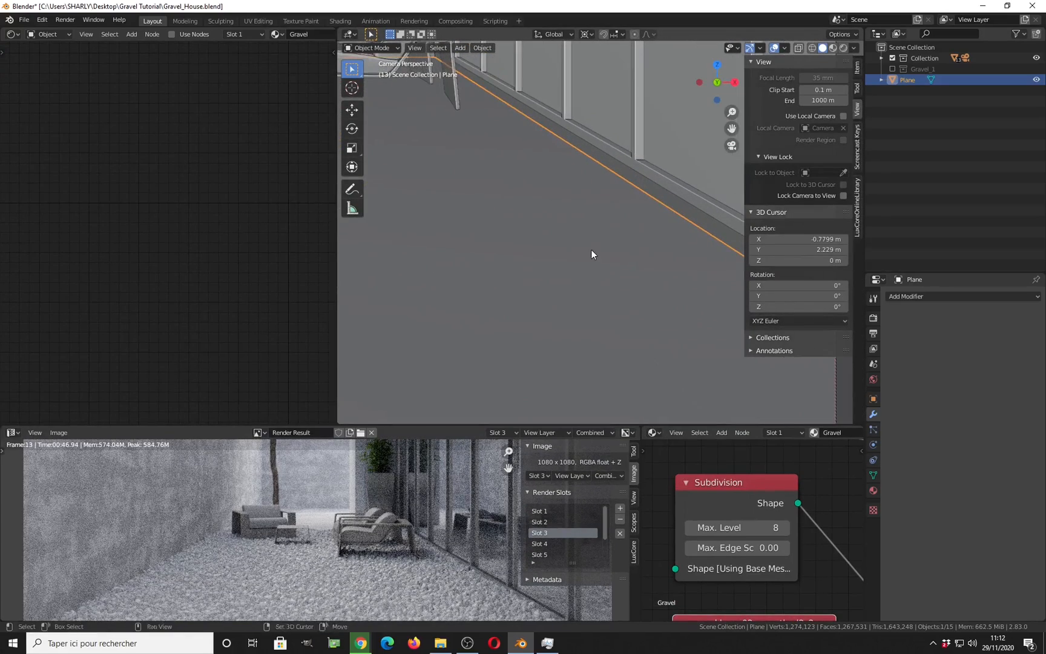
{"action": "type", "text": "gz"}
{"action": "type", "text": ".0"}
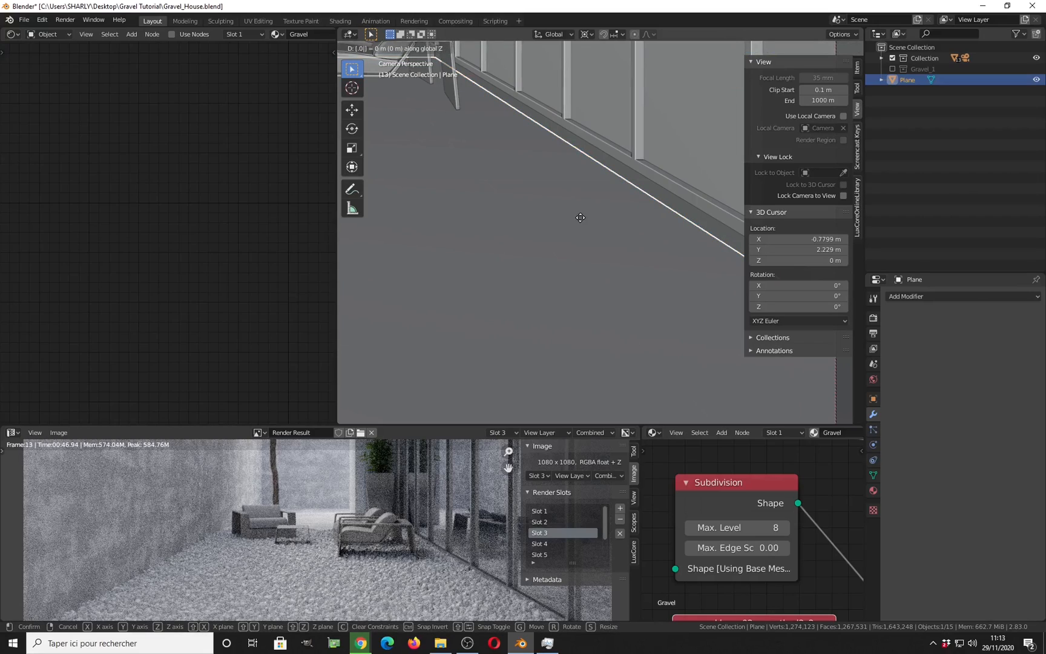
{"action": "type", "text": "4"}
{"action": "type", "text": "-"}
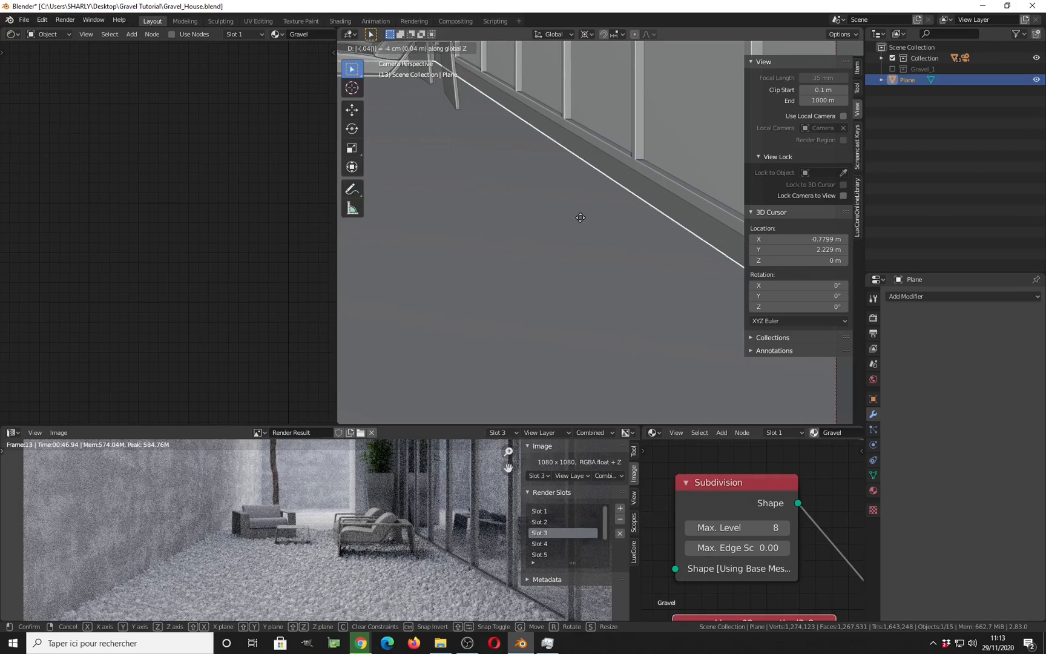
{"action": "key", "text": "BackSpace"}
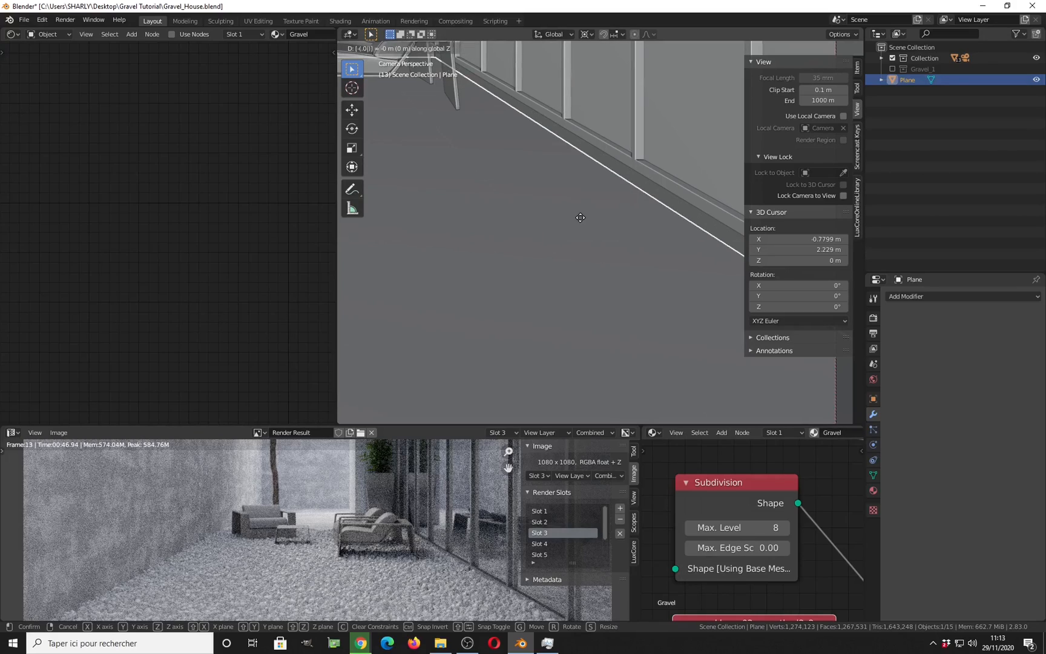
{"action": "type", "text": "2"}
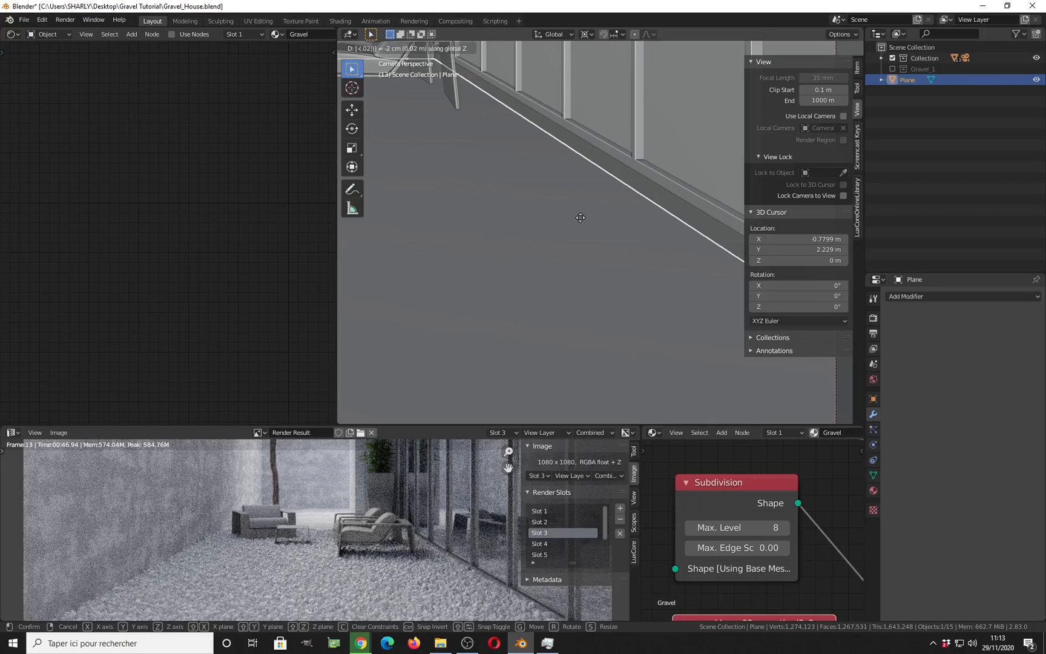
{"action": "key", "text": "Return"}
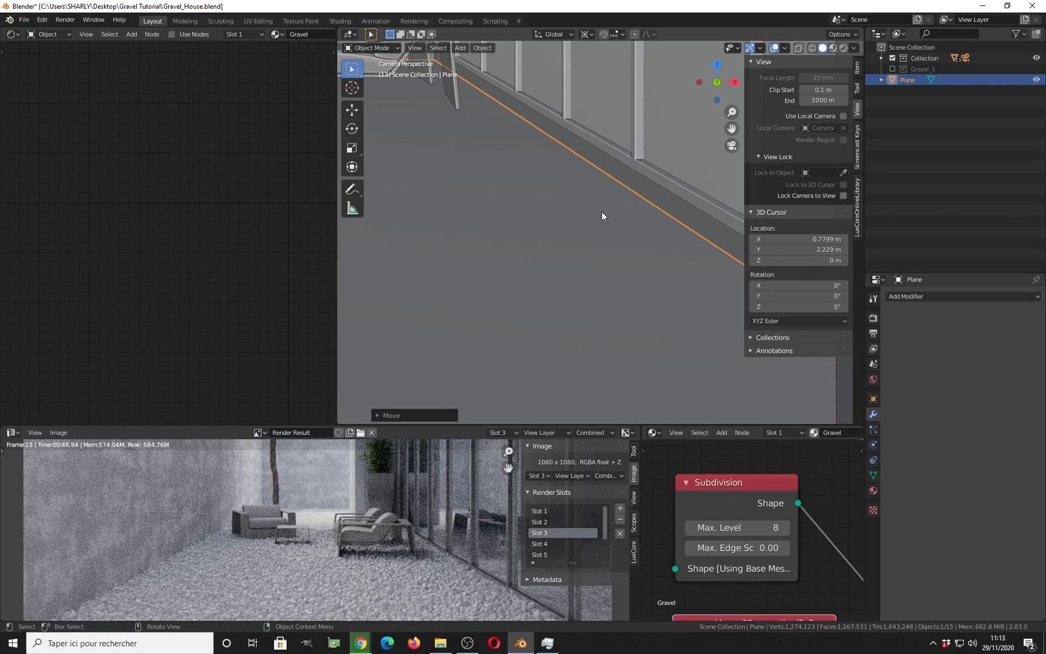
{"action": "key", "text": "ctrl+s"}
Add a LuxCore Image texture node and connect its Color output to the Disney material's Base Color
{"action": "scroll", "coordinate": [701, 536], "scroll_direction": "down", "scroll_amount": 6}
{"action": "scroll", "coordinate": [756, 507], "scroll_direction": "up", "scroll_amount": 2}
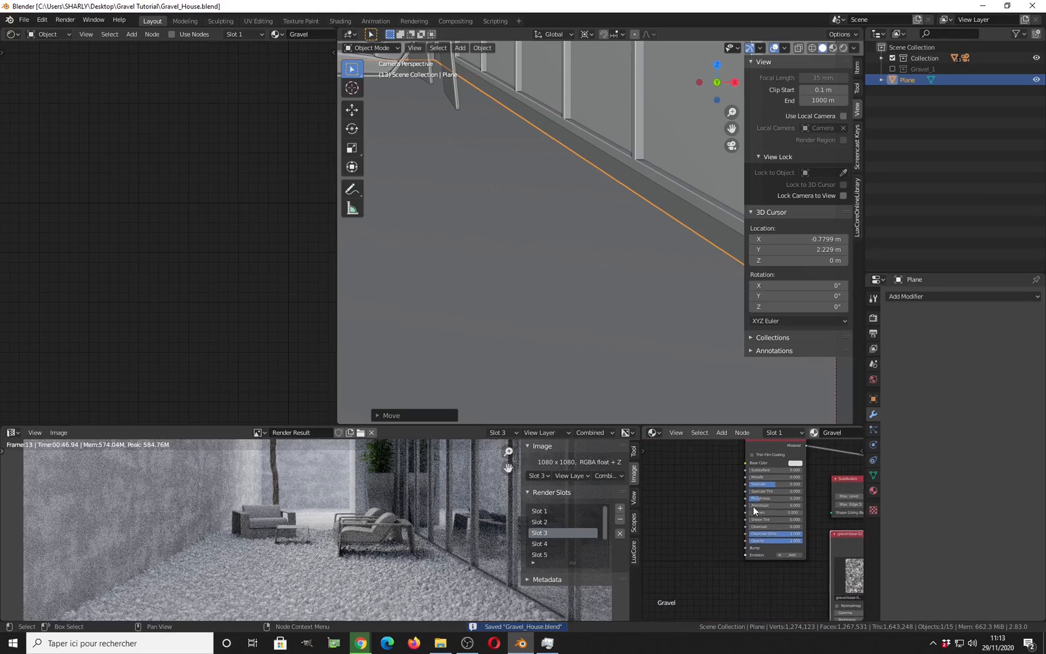
{"action": "scroll", "coordinate": [726, 493], "scroll_direction": "up", "scroll_amount": 2, "text": "ctrl"}
{"action": "key", "text": "shift+a"}
{"action": "mouse_move", "coordinate": [691, 476]}
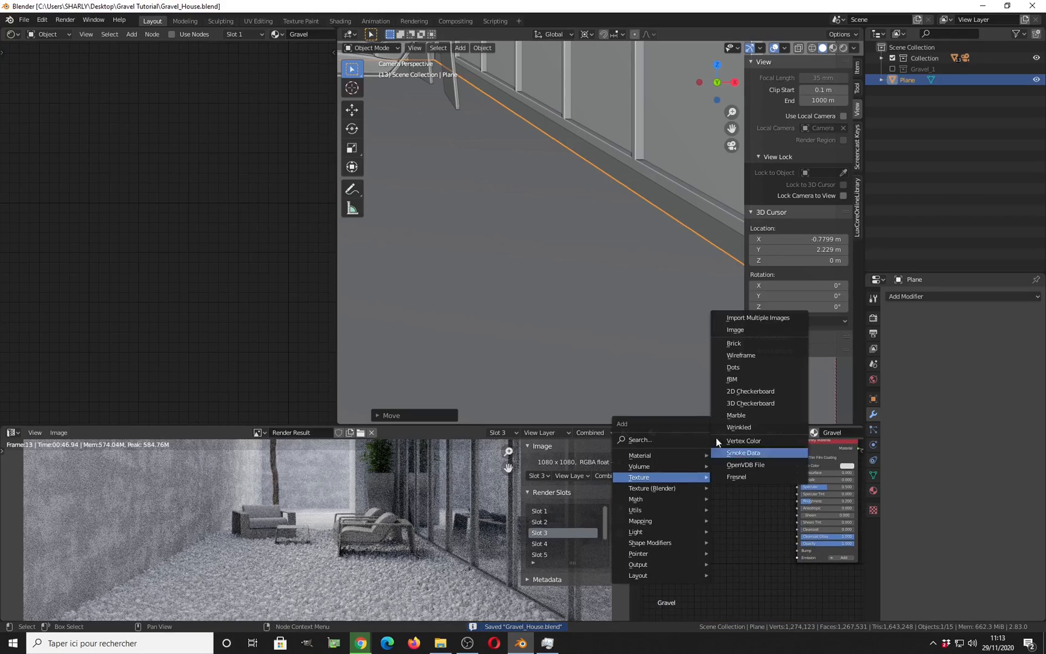
{"action": "left_click", "coordinate": [737, 330]}
{"action": "left_click", "coordinate": [659, 457]}
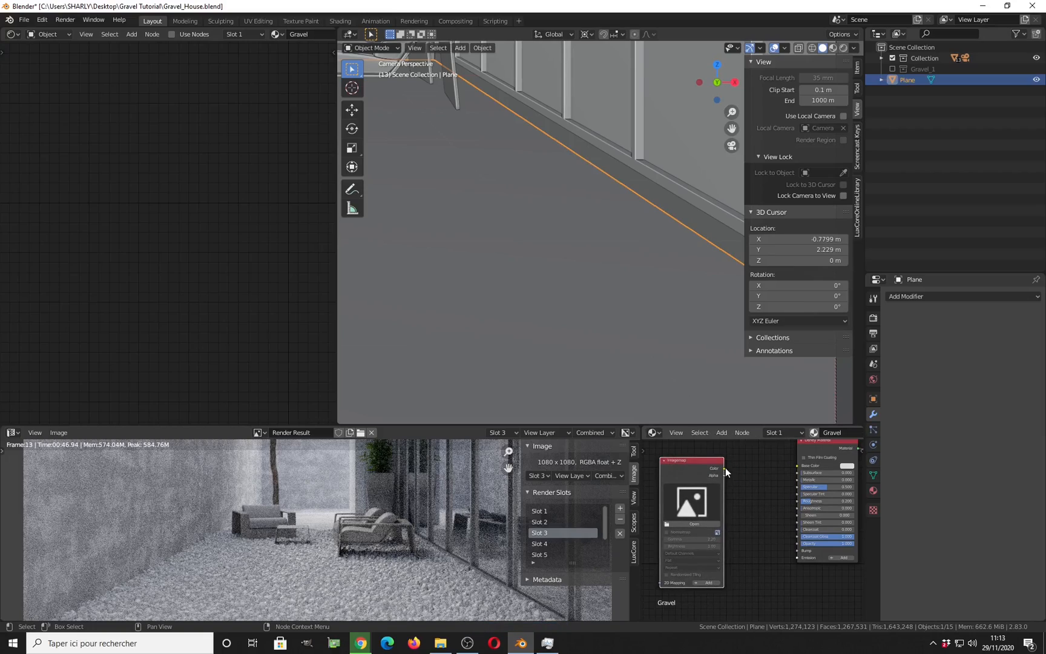
{"action": "left_click_drag", "start_coordinate": [725, 469], "coordinate": [794, 465]}
Load gravel-008_smoothed2_2m_d.jpg from the Gravel Tutorial folder into the new image node and save the file
{"action": "left_click", "coordinate": [701, 515]}
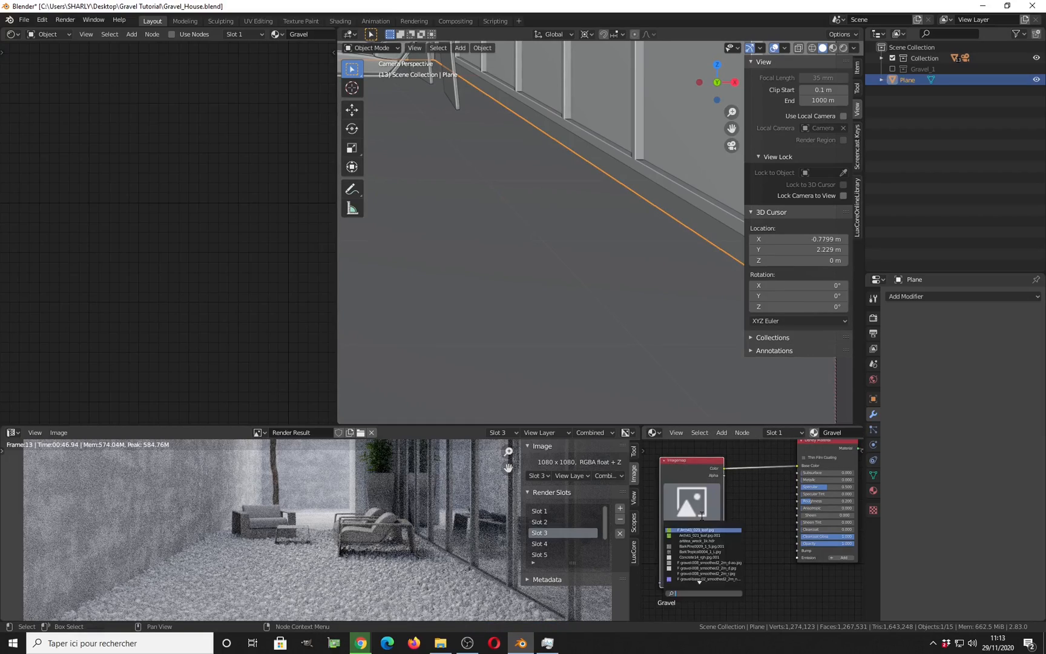
{"action": "left_click", "coordinate": [691, 508]}
{"action": "left_click", "coordinate": [686, 524]}
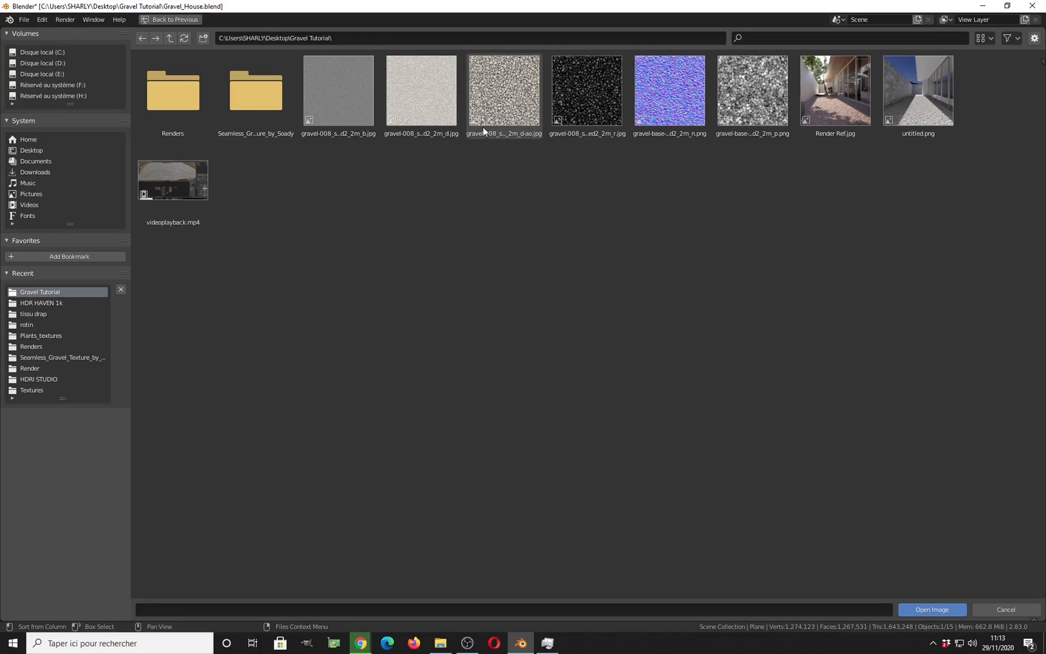
{"action": "left_click", "coordinate": [424, 123]}
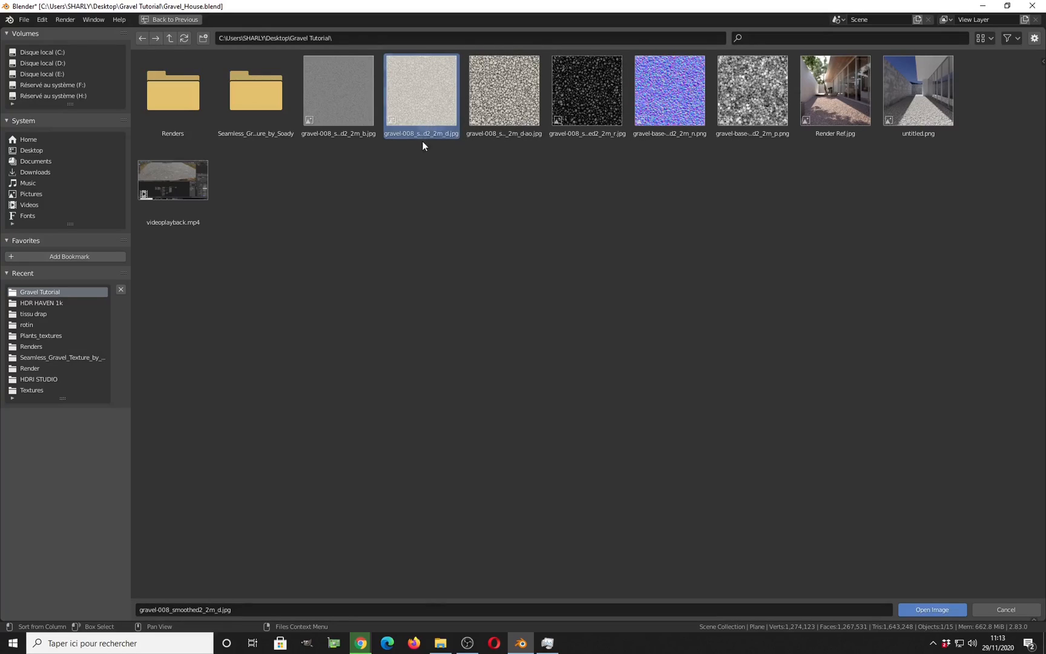
{"action": "left_click", "coordinate": [906, 608]}
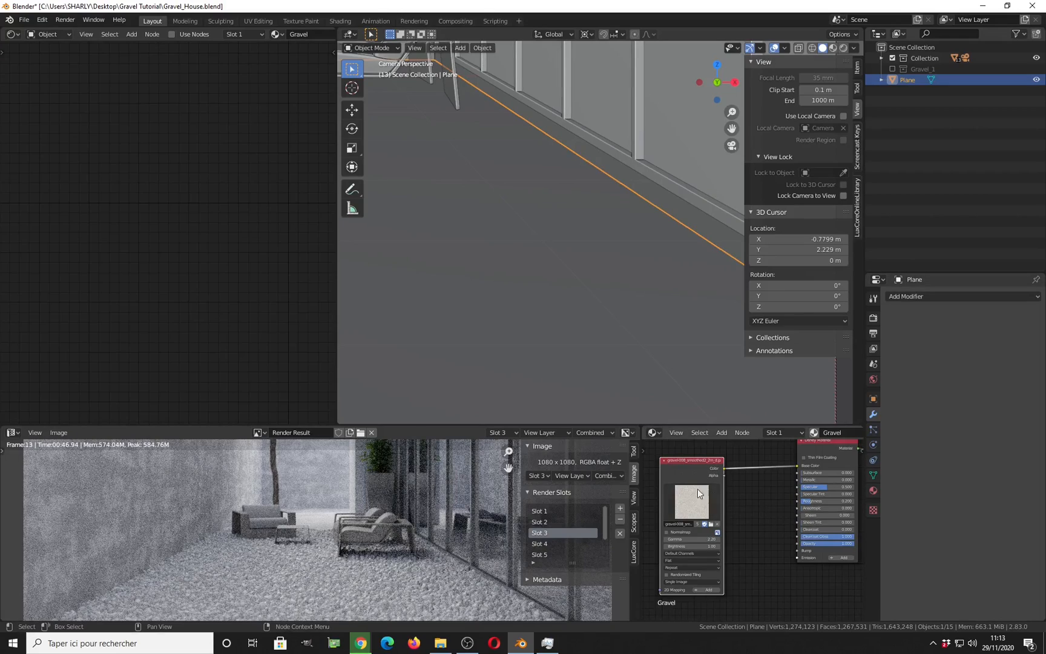
{"action": "middle_click_drag", "start_coordinate": [721, 495], "coordinate": [708, 506]}
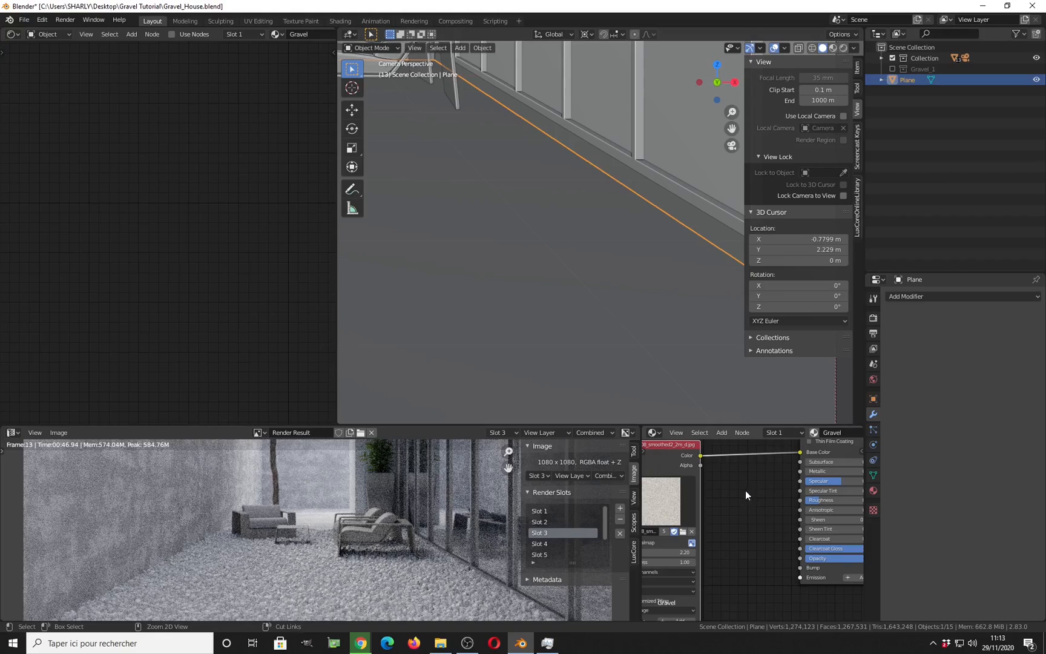
{"action": "key", "text": "ctrl+s"}
Show the plane's material properties, review the Gravel material's subdivision, displacement and output nodes, and save the file
{"action": "left_click", "coordinate": [873, 491]}
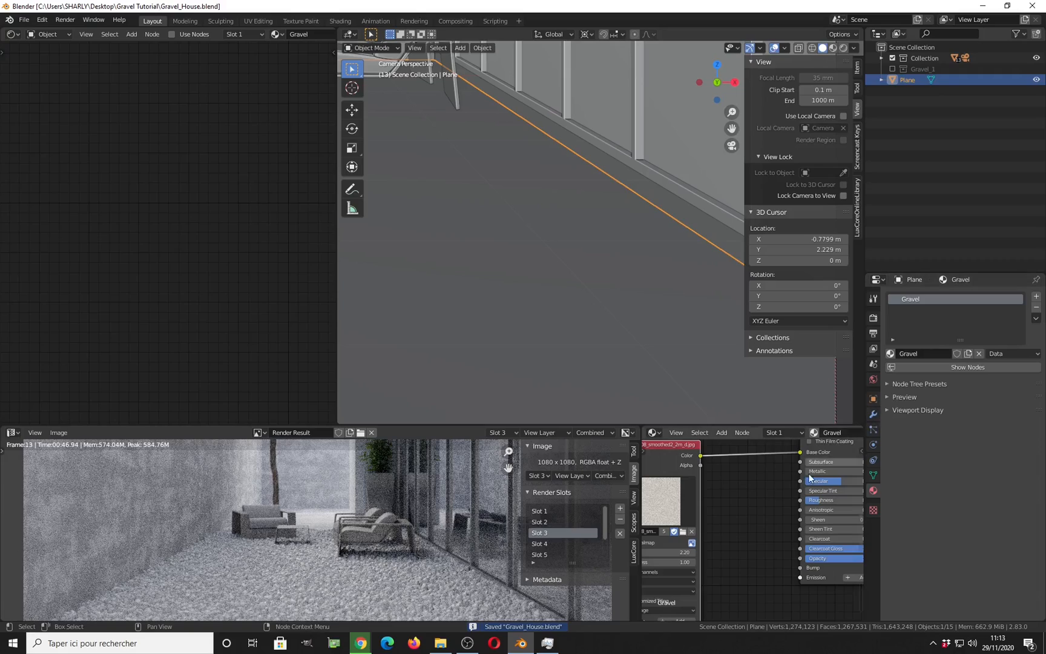
{"action": "scroll", "coordinate": [782, 523], "scroll_direction": "down", "scroll_amount": 3}
{"action": "middle_click_drag", "start_coordinate": [783, 514], "coordinate": [672, 479]}
{"action": "scroll", "coordinate": [769, 501], "scroll_direction": "up", "scroll_amount": 3}
{"action": "middle_click_drag", "start_coordinate": [769, 501], "coordinate": [783, 558]}
{"action": "scroll", "coordinate": [728, 509], "scroll_direction": "up", "scroll_amount": 4}
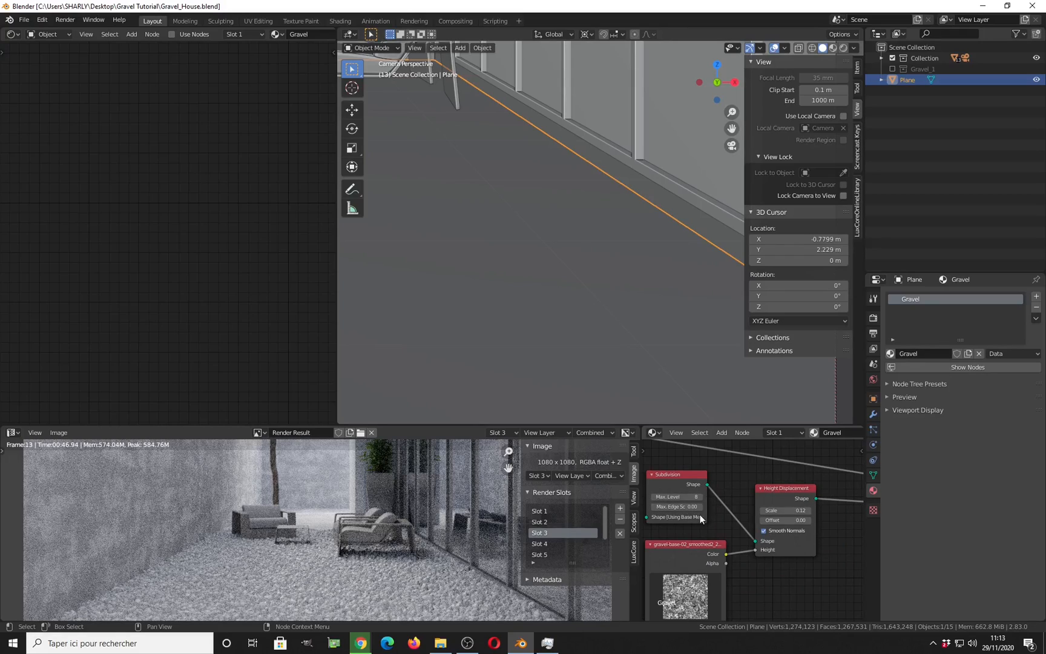
{"action": "scroll", "coordinate": [754, 519], "scroll_direction": "down", "scroll_amount": 2}
{"action": "middle_click_drag", "start_coordinate": [755, 518], "coordinate": [765, 504]}
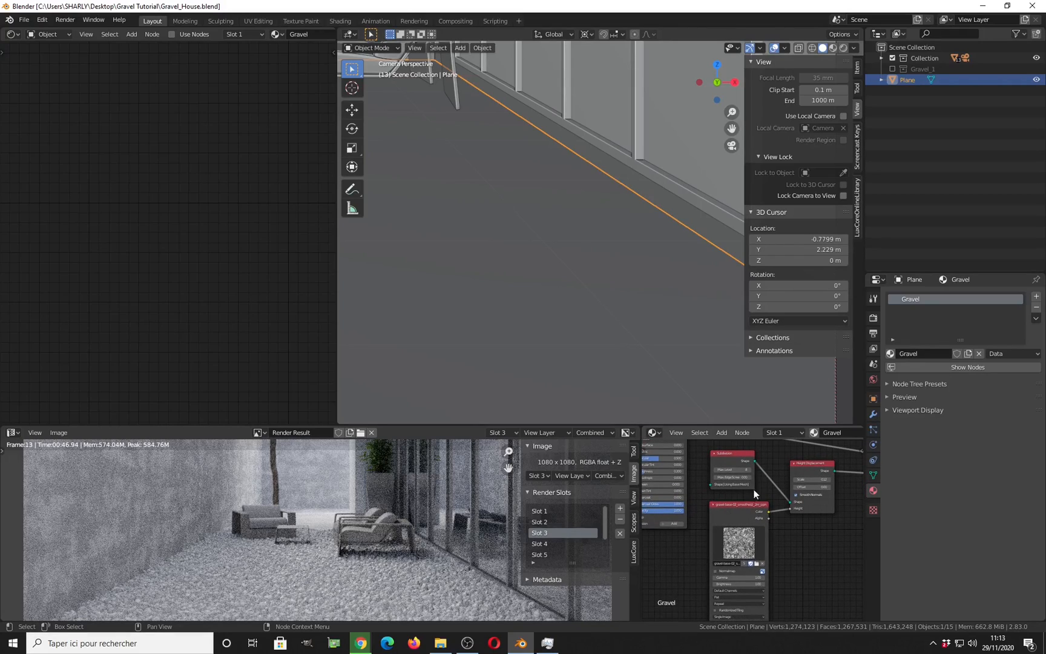
{"action": "scroll", "coordinate": [751, 504], "scroll_direction": "down", "scroll_amount": 1}
{"action": "scroll", "coordinate": [751, 504], "scroll_direction": "down", "scroll_amount": 1}
{"action": "key", "text": "ctrl+s"}
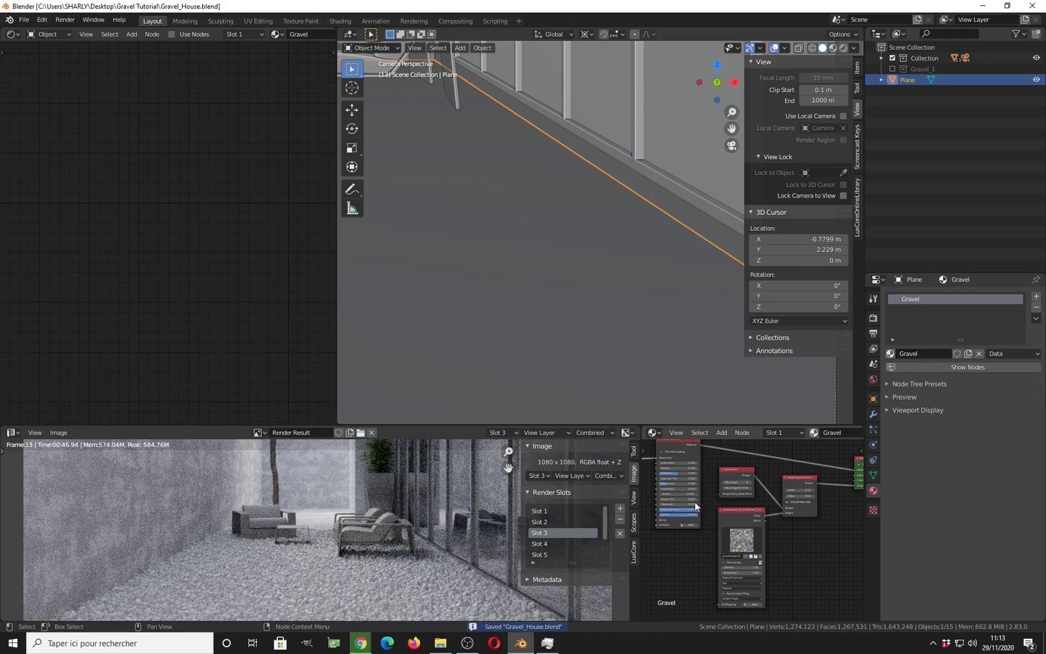
{"action": "scroll", "coordinate": [406, 534], "scroll_direction": "up", "scroll_amount": 2}
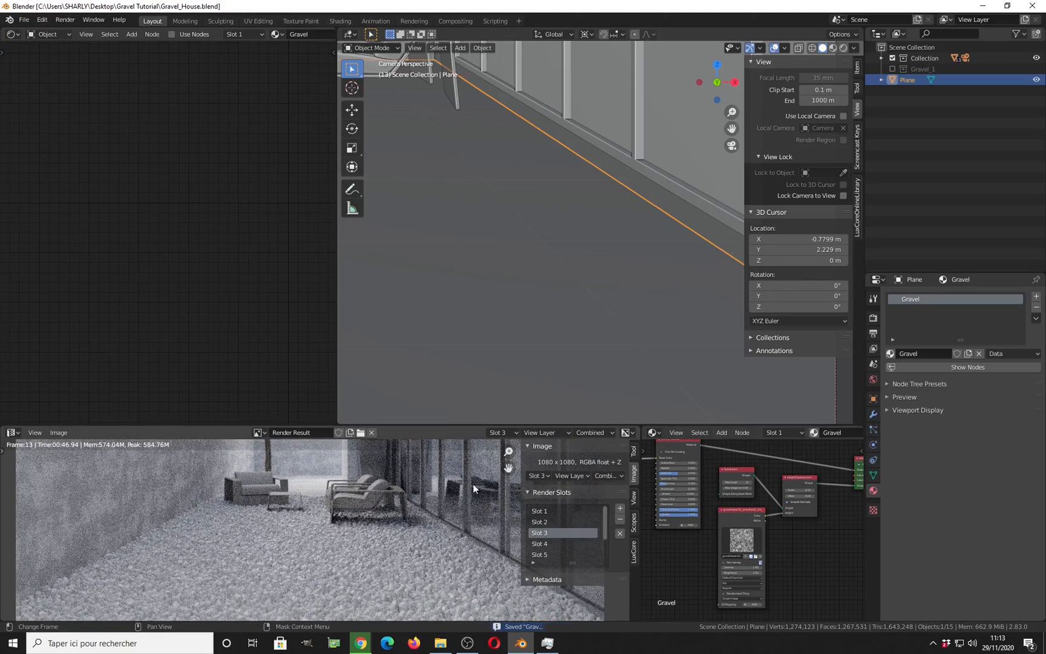
{"action": "middle_click_drag", "start_coordinate": [755, 537], "coordinate": [698, 524]}
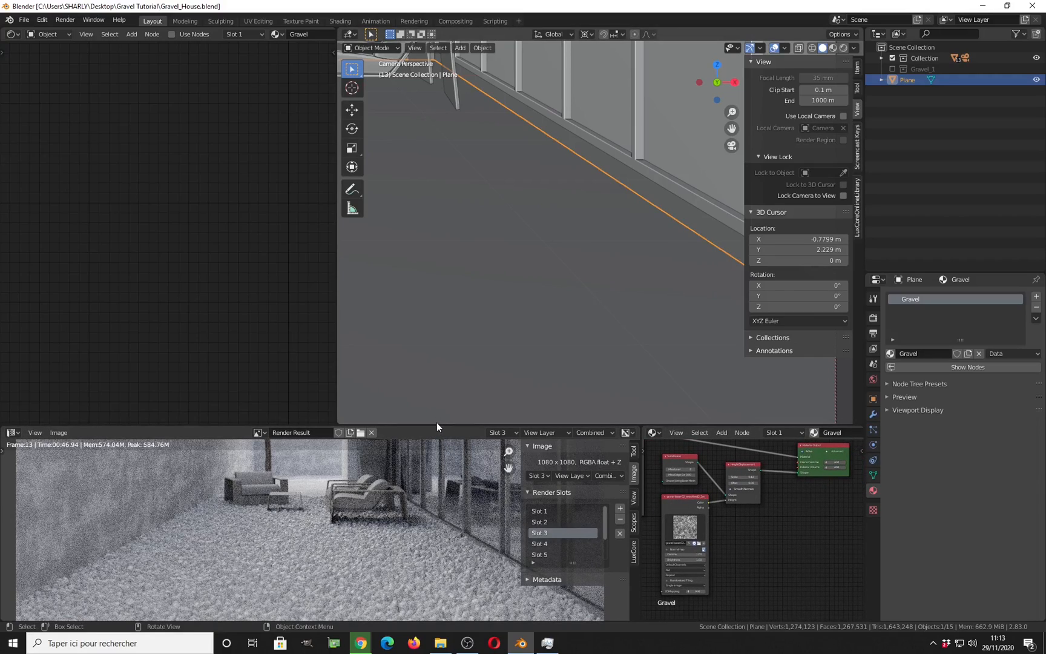
Disconnect the Height Displacement node from the Material Output's Shape input, save the file and show the material preview
{"action": "left_click_drag", "start_coordinate": [438, 425], "coordinate": [439, 312]}
{"action": "scroll", "coordinate": [830, 476], "scroll_direction": "down", "scroll_amount": 3}
{"action": "scroll", "coordinate": [799, 453], "scroll_direction": "up", "scroll_amount": 2}
{"action": "middle_click_drag", "start_coordinate": [815, 477], "coordinate": [731, 476]}
{"action": "scroll", "coordinate": [805, 452], "scroll_direction": "up", "scroll_amount": 3}
{"action": "scroll", "coordinate": [767, 426], "scroll_direction": "up", "scroll_amount": 2}
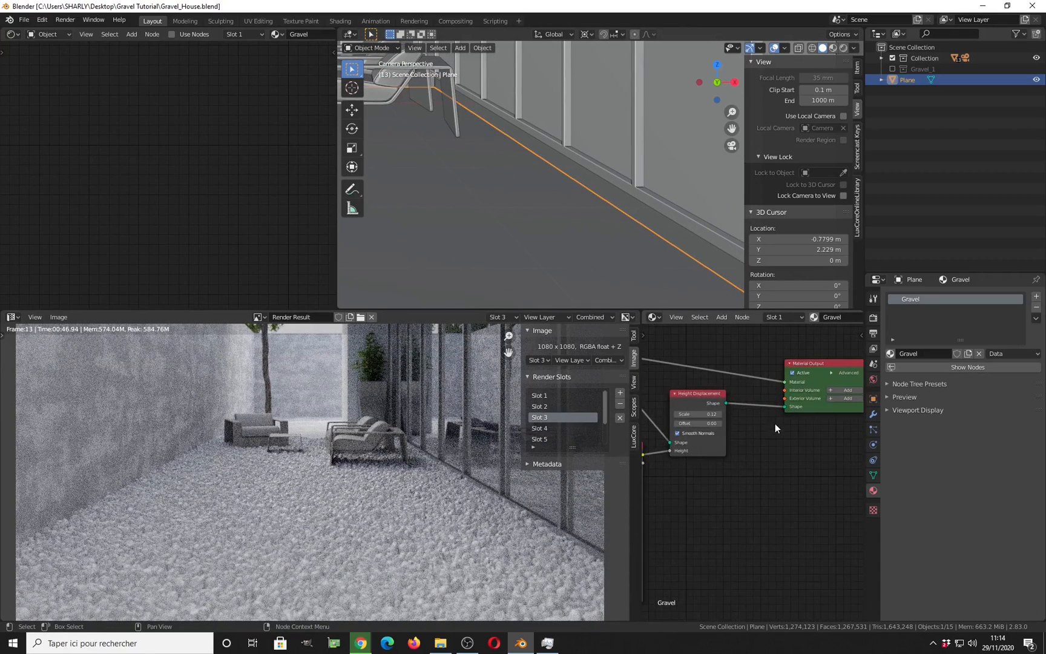
{"action": "left_click_drag", "start_coordinate": [785, 407], "coordinate": [793, 430]}
{"action": "key", "text": "ctrl+s"}
{"action": "left_click", "coordinate": [903, 396]}
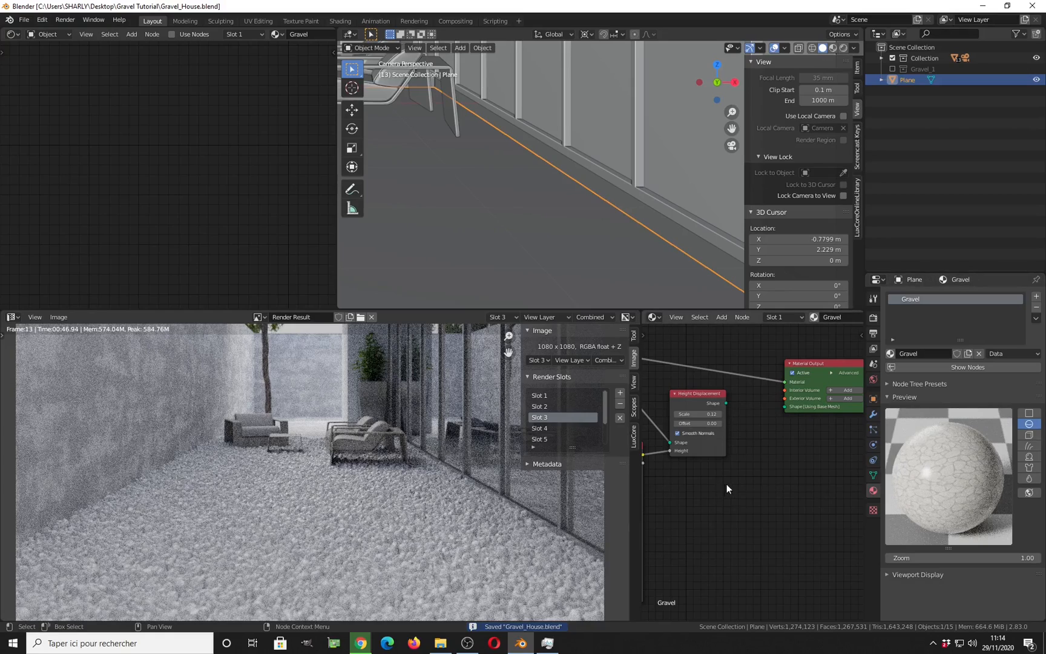
Collapse the material preview, save the file and reconnect the Height Displacement's Shape output to the Material Output's Shape input
{"action": "middle_click_drag", "start_coordinate": [724, 484], "coordinate": [809, 473]}
{"action": "middle_click_drag", "start_coordinate": [678, 426], "coordinate": [765, 427]}
{"action": "scroll", "coordinate": [766, 428], "scroll_direction": "up", "scroll_amount": 1}
{"action": "middle_click_drag", "start_coordinate": [859, 426], "coordinate": [720, 428]}
{"action": "left_click", "coordinate": [904, 396]}
{"action": "middle_click_drag", "start_coordinate": [827, 416], "coordinate": [722, 414]}
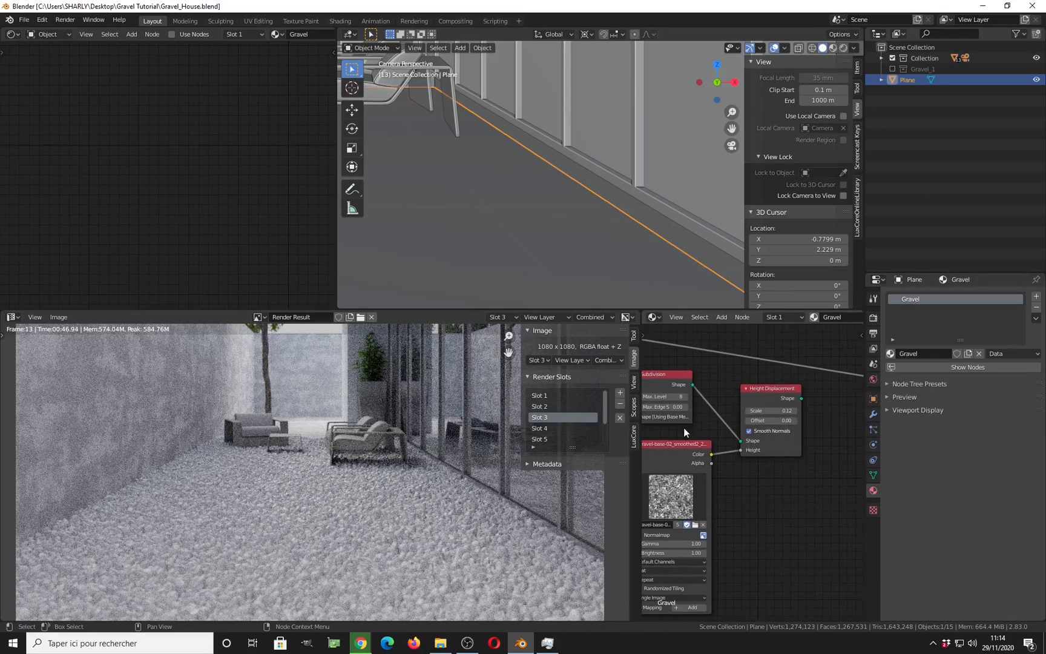
{"action": "key", "text": "ctrl+s"}
{"action": "scroll", "coordinate": [752, 454], "scroll_direction": "down", "scroll_amount": 1}
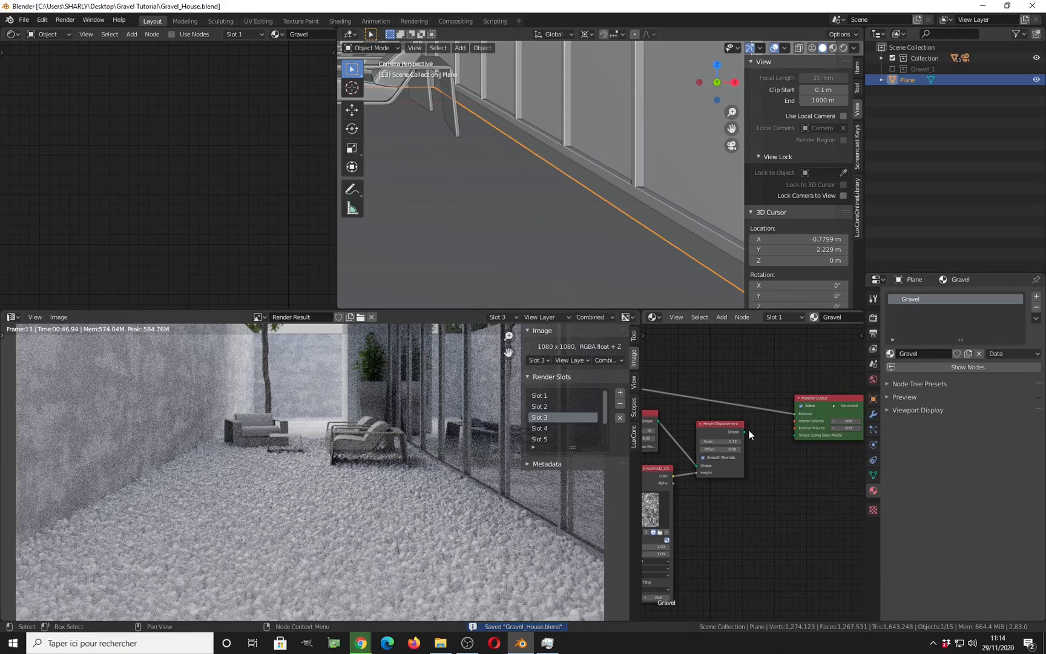
{"action": "left_click_drag", "start_coordinate": [745, 432], "coordinate": [787, 433]}
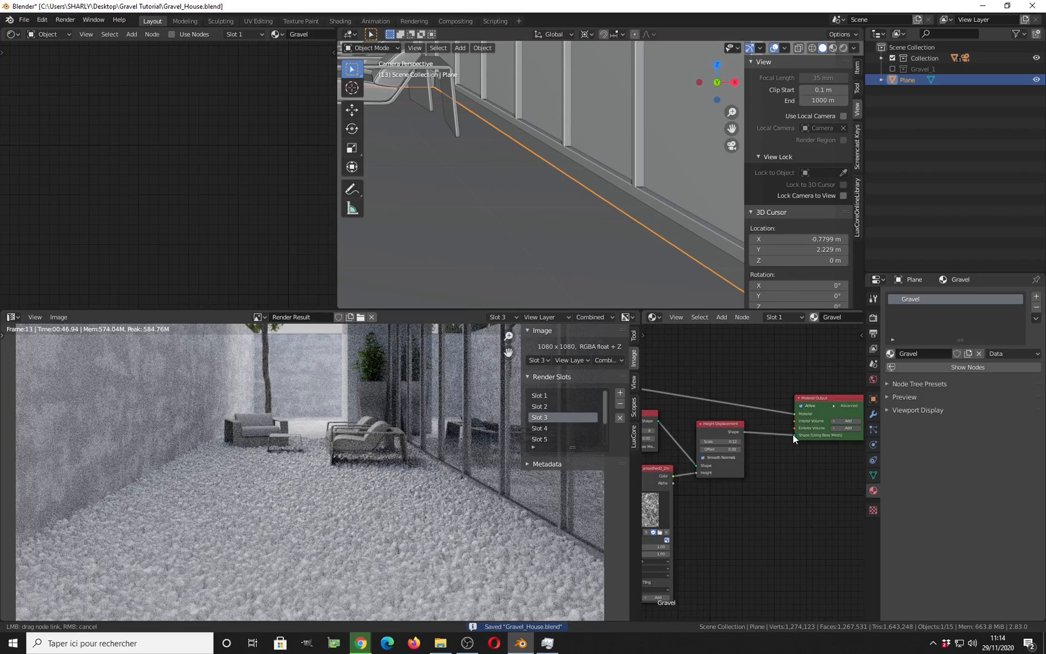
Reposition the gravel-008_smoothed2_2m_d.jpg image node, leaving room before the Disney material node, and save the file
{"action": "middle_click_drag", "start_coordinate": [763, 463], "coordinate": [885, 453]}
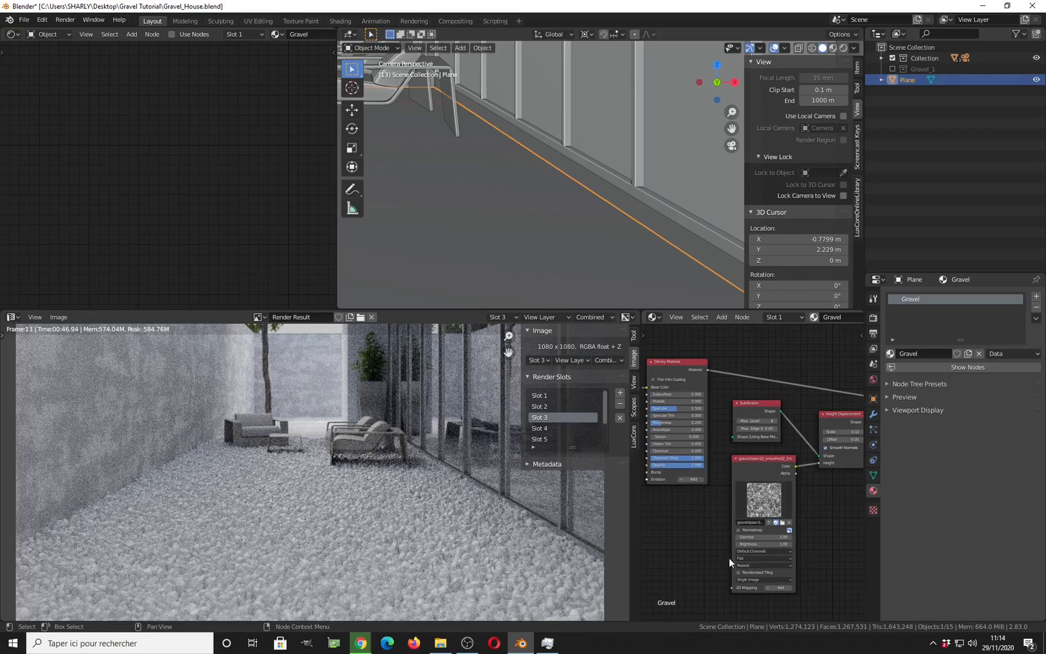
{"action": "middle_click_drag", "start_coordinate": [780, 521], "coordinate": [800, 513]}
{"action": "middle_click_drag", "start_coordinate": [757, 484], "coordinate": [862, 495]}
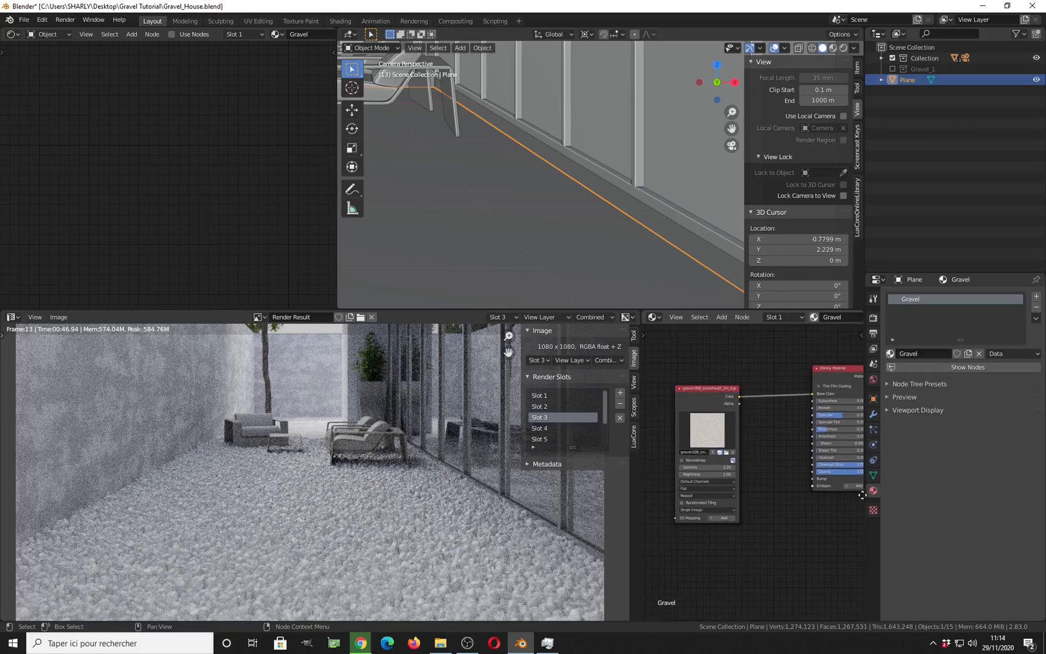
{"action": "left_click_drag", "start_coordinate": [700, 389], "coordinate": [739, 389]}
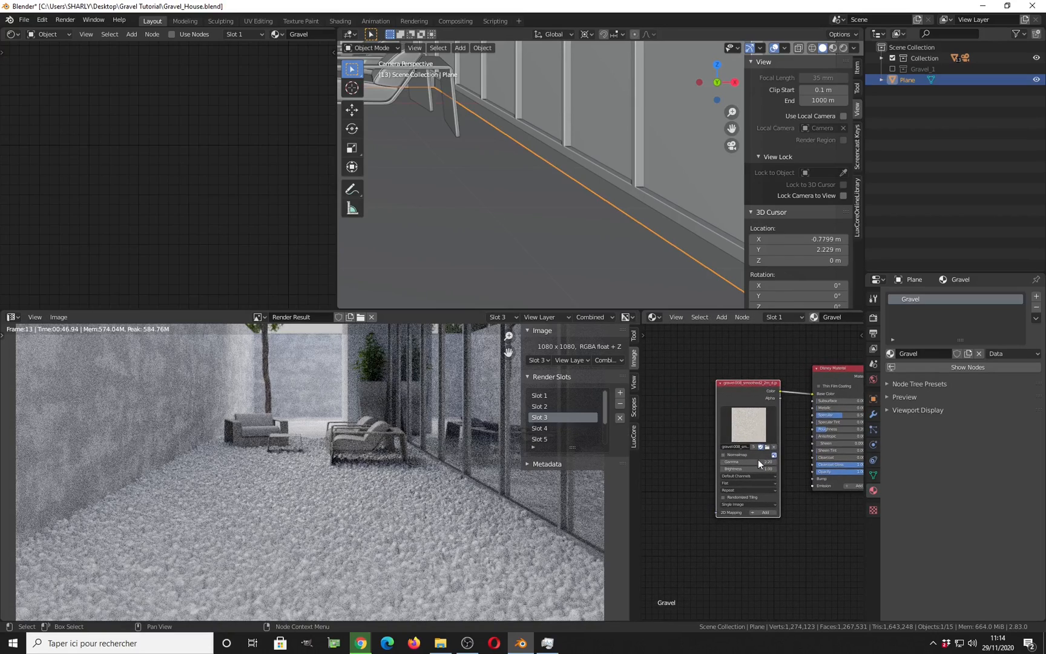
{"action": "middle_click_drag", "start_coordinate": [757, 457], "coordinate": [722, 423]}
{"action": "scroll", "coordinate": [719, 426], "scroll_direction": "up", "scroll_amount": 2}
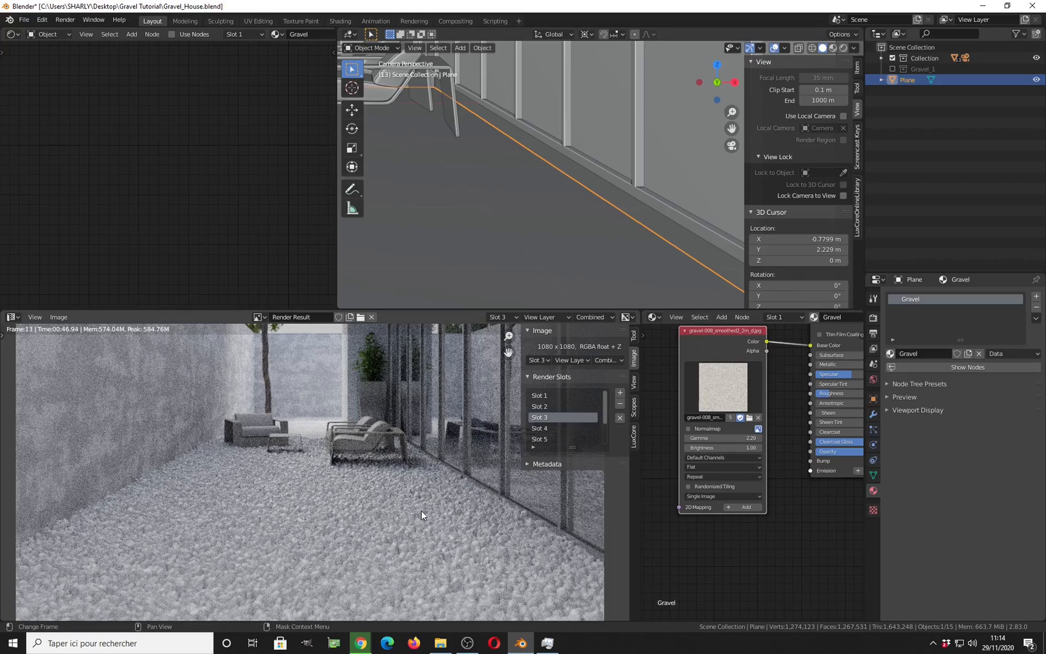
{"action": "key", "text": "ctrl+s"}
{"action": "scroll", "coordinate": [729, 415], "scroll_direction": "down", "scroll_amount": 2}
{"action": "left_click_drag", "start_coordinate": [720, 380], "coordinate": [649, 362]}
Insert a Mix node between the diffuse image and the Disney material's Base Color, with the image feeding Color 1
{"action": "key", "text": "shift+a"}
{"action": "mouse_move", "coordinate": [716, 446]}
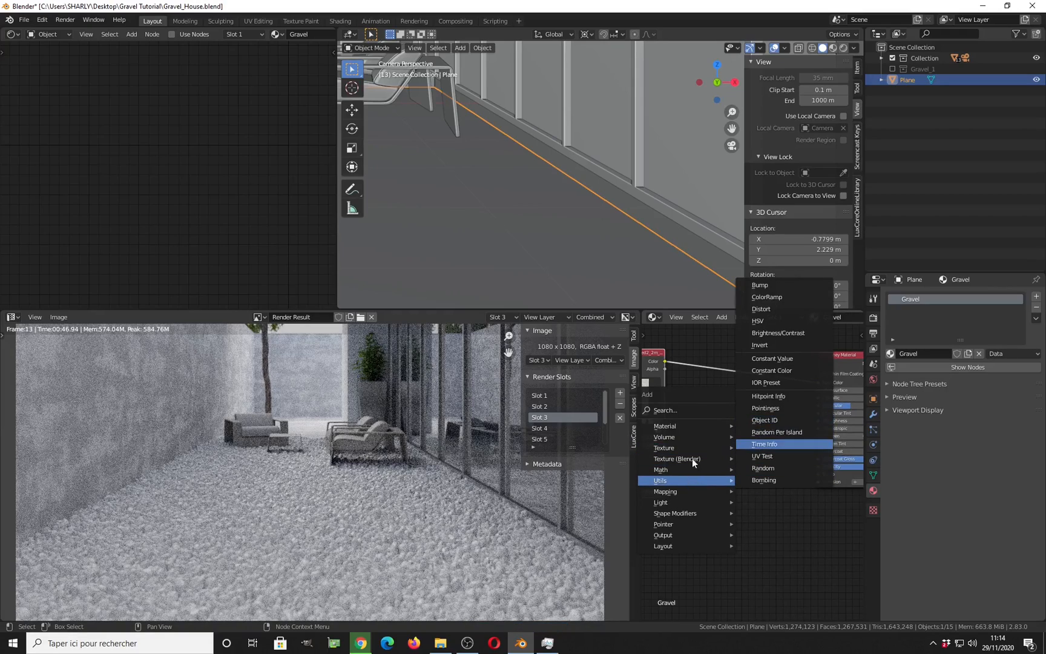
{"action": "mouse_move", "coordinate": [717, 470]}
{"action": "left_click", "coordinate": [774, 481]}
{"action": "left_click", "coordinate": [734, 414]}
{"action": "middle_click_drag", "start_coordinate": [733, 414], "coordinate": [747, 416]}
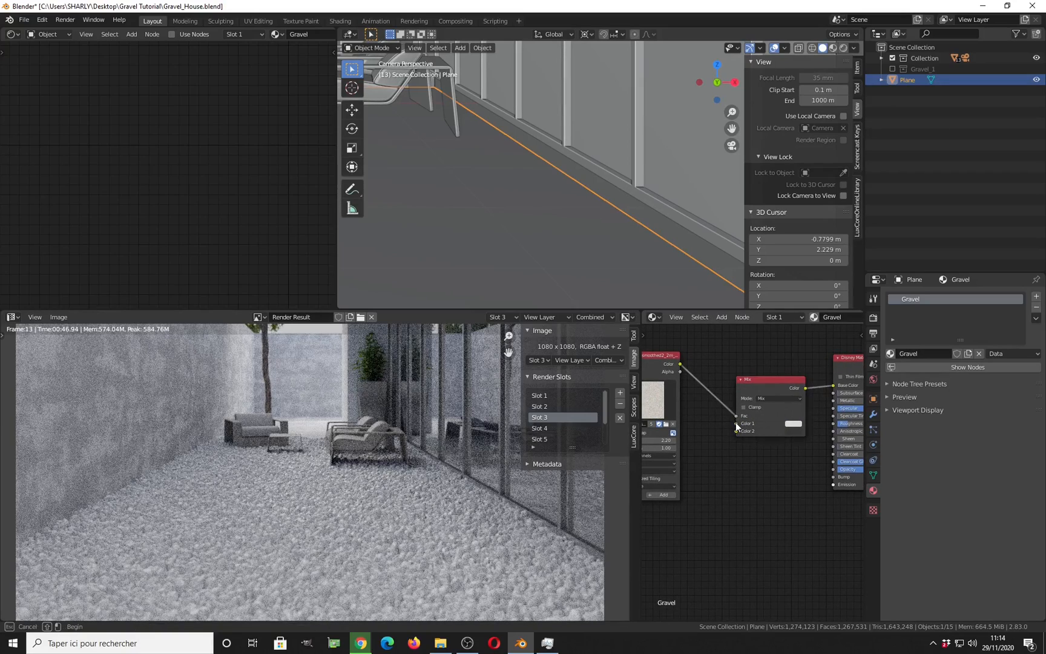
{"action": "left_click_drag", "start_coordinate": [734, 414], "coordinate": [734, 422]}
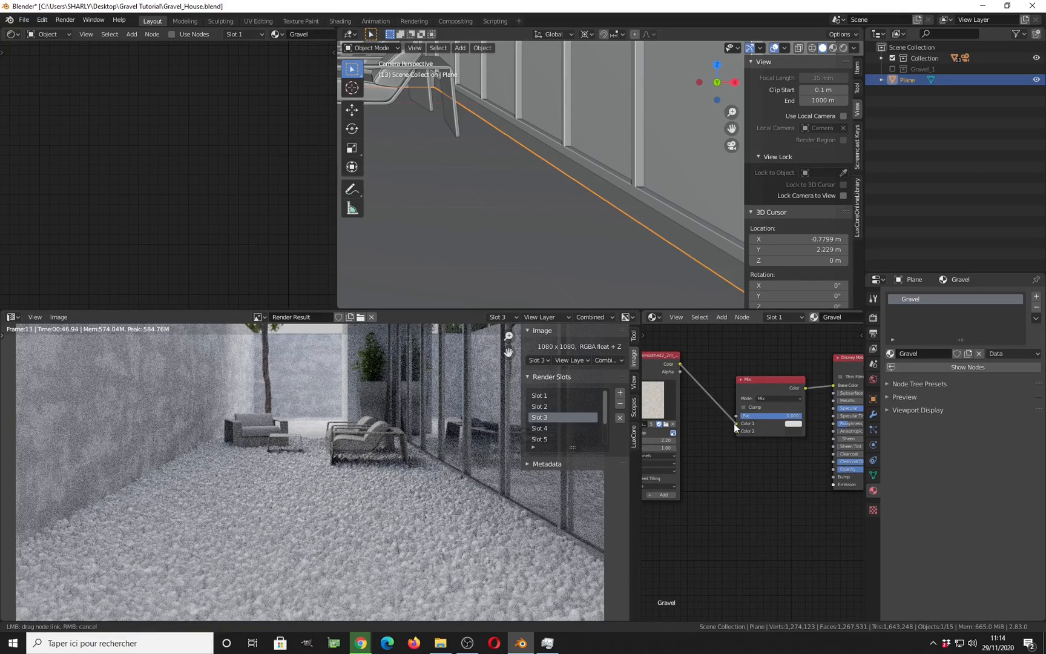
Add a second LuxCore Image texture node and load gravel-008_smoothed2_2m_d-ao.jpg from the Gravel Tutorial folder
{"action": "middle_click_drag", "start_coordinate": [699, 436], "coordinate": [768, 413]}
{"action": "key", "text": "shift+a"}
{"action": "mouse_move", "coordinate": [746, 460]}
{"action": "mouse_move", "coordinate": [766, 441]}
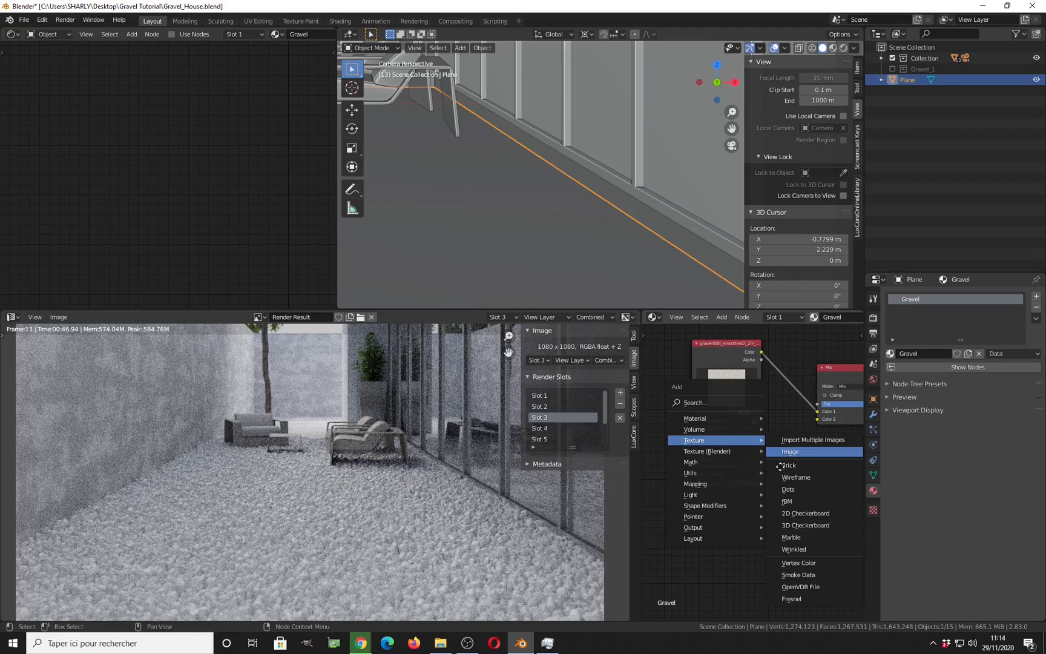
{"action": "left_click", "coordinate": [789, 451]}
{"action": "left_click", "coordinate": [713, 495]}
{"action": "left_click", "coordinate": [737, 551]}
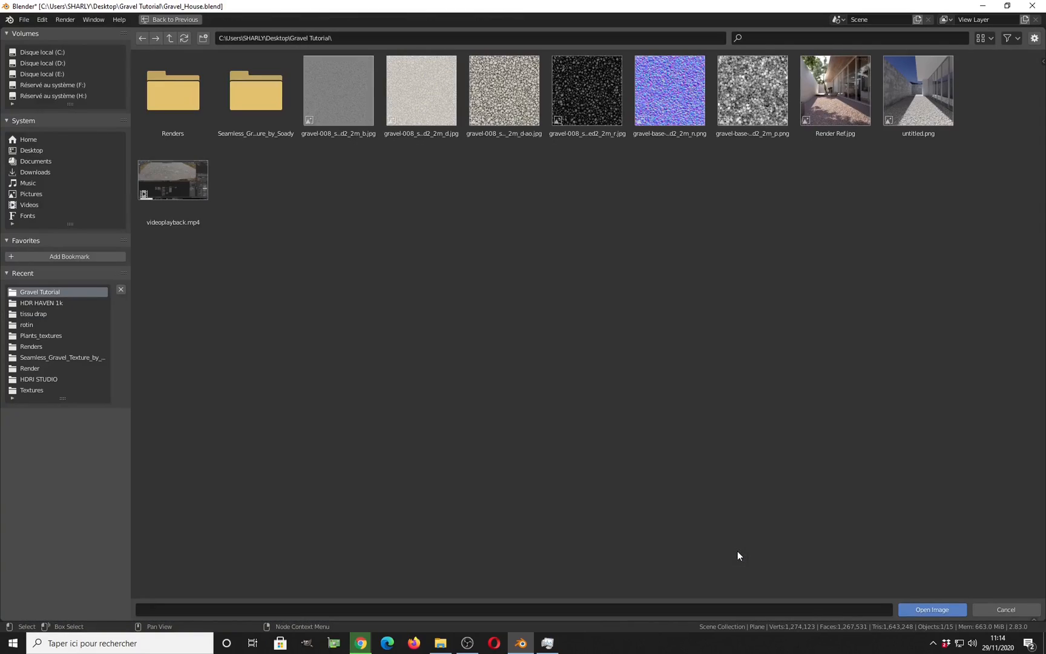
{"action": "left_click", "coordinate": [503, 91]}
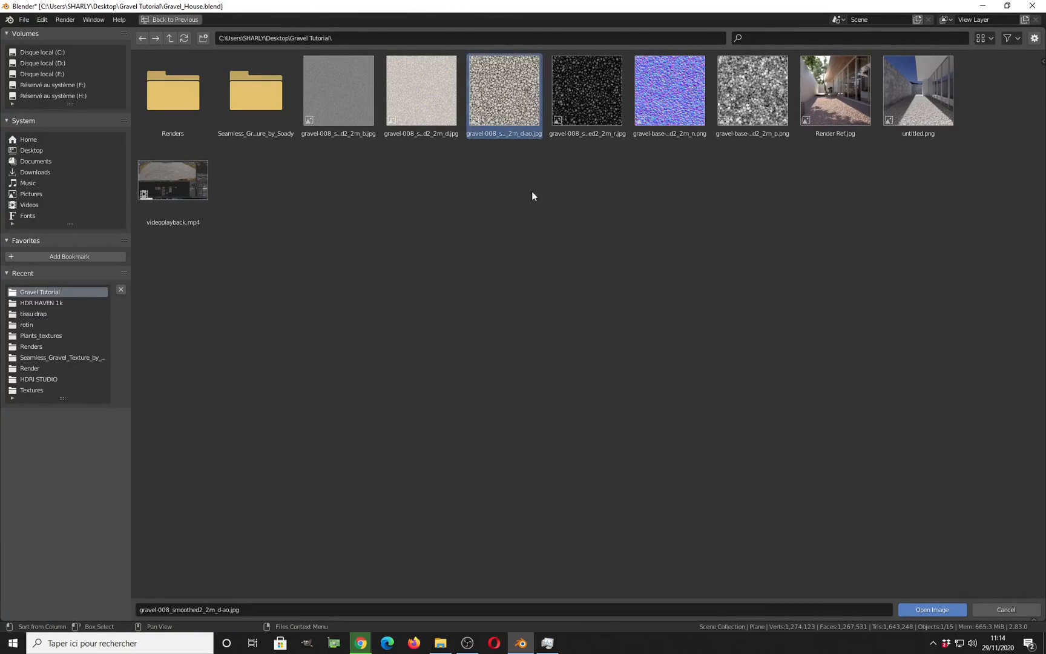
{"action": "left_click", "coordinate": [932, 609]}
Connect the AO image's Color output to the Mix node's Color 2, set Fac to 0.500 and save the file
{"action": "left_click_drag", "start_coordinate": [758, 493], "coordinate": [817, 419]}
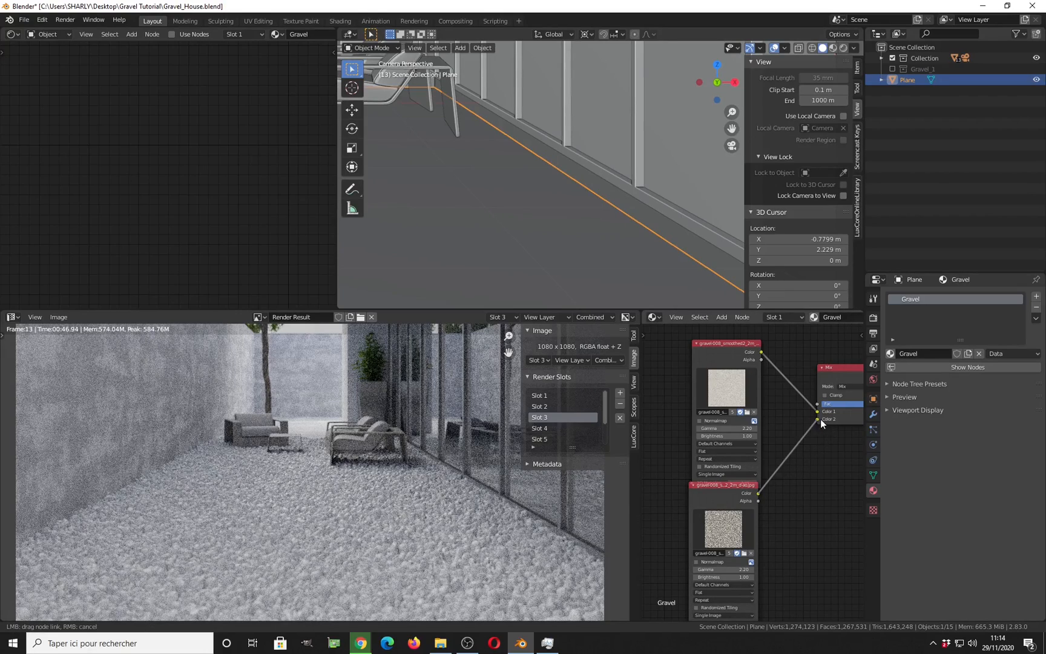
{"action": "middle_click_drag", "start_coordinate": [816, 439], "coordinate": [754, 446]}
{"action": "scroll", "coordinate": [797, 438], "scroll_direction": "up", "scroll_amount": 2}
{"action": "left_click_drag", "start_coordinate": [827, 400], "coordinate": [794, 400]}
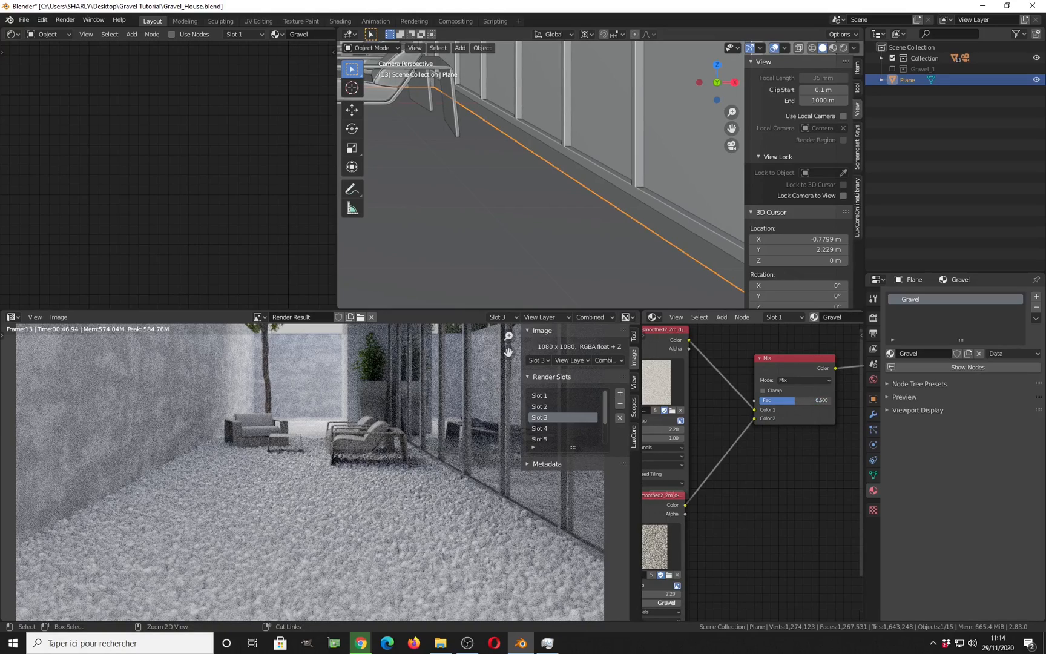
{"action": "key", "text": "ctrl+s"}
Turn off the camera's Depth of Field, save the file and start a test render
{"action": "middle_click_drag", "start_coordinate": [789, 463], "coordinate": [806, 435]}
{"action": "scroll", "coordinate": [670, 461], "scroll_direction": "down", "scroll_amount": 4}
{"action": "middle_click_drag", "start_coordinate": [478, 526], "coordinate": [409, 460]}
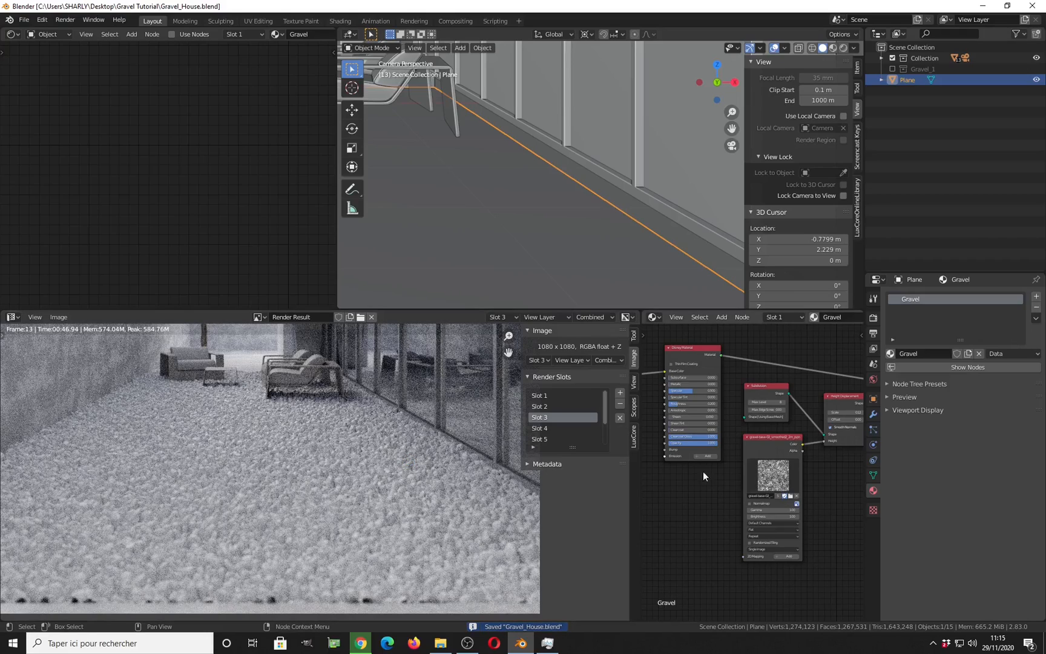
{"action": "scroll", "coordinate": [637, 193], "scroll_direction": "down", "scroll_amount": 8}
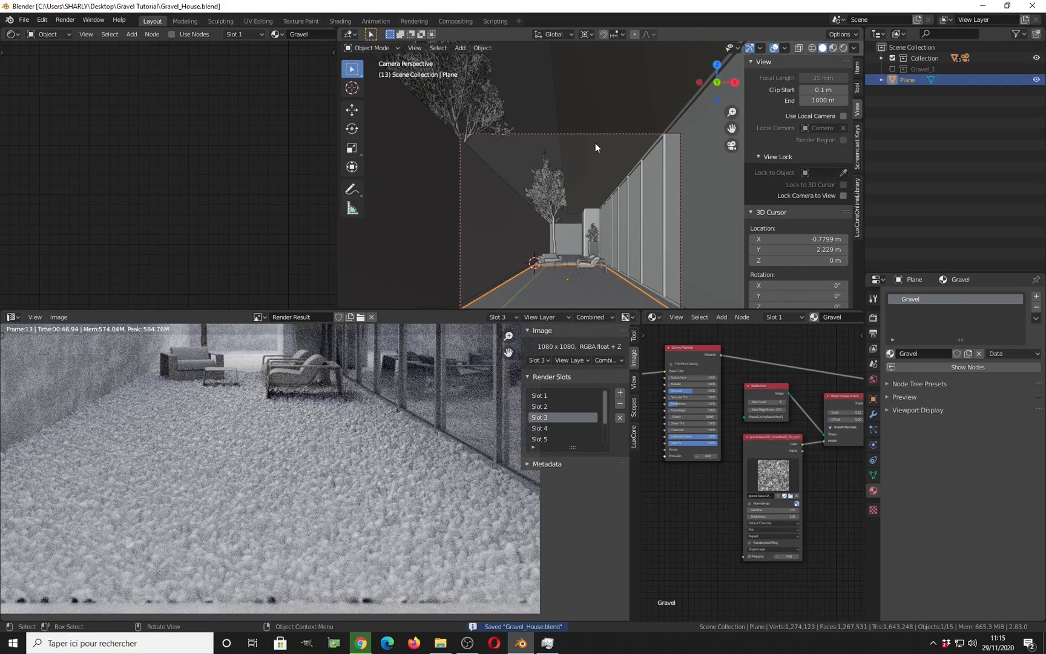
{"action": "left_click", "coordinate": [541, 134]}
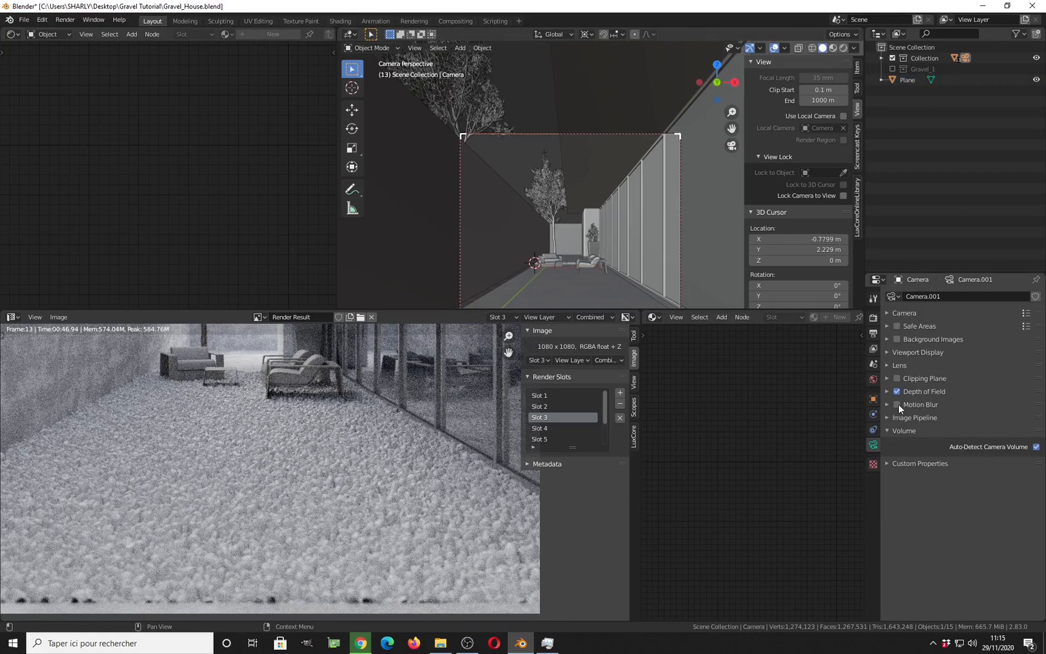
{"action": "middle_click_drag", "start_coordinate": [392, 468], "coordinate": [387, 437]}
{"action": "key", "text": "ctrl+s"}
{"action": "key", "text": "F12"}
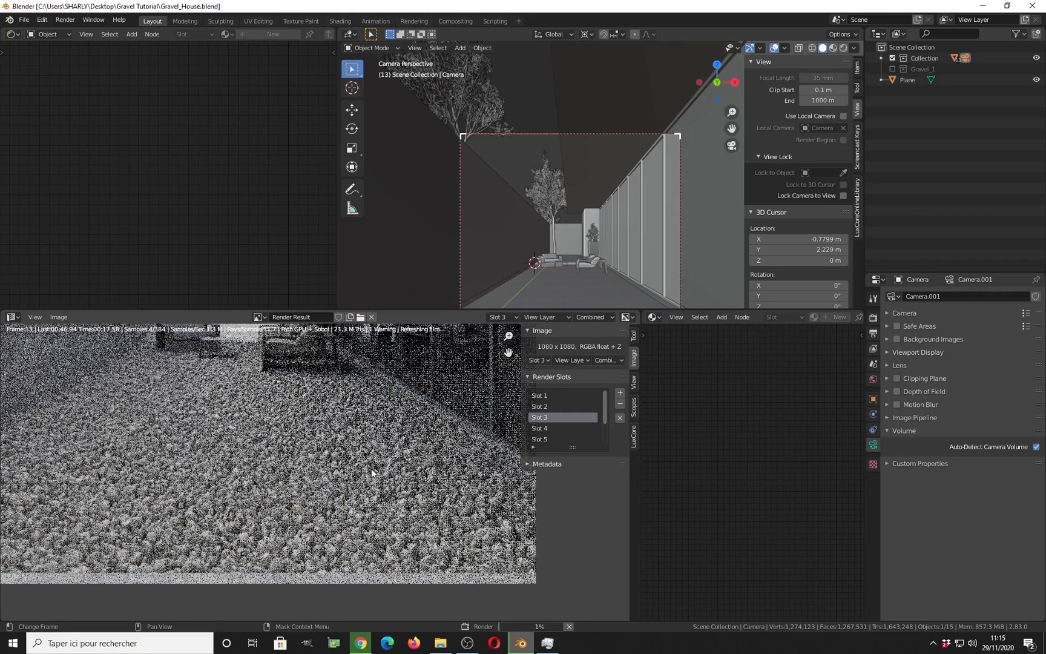
Compare the gravel in the running slot 3 test render with the slot 2 render and stop rendering
{"action": "left_click_drag", "start_coordinate": [449, 310], "coordinate": [465, 223]}
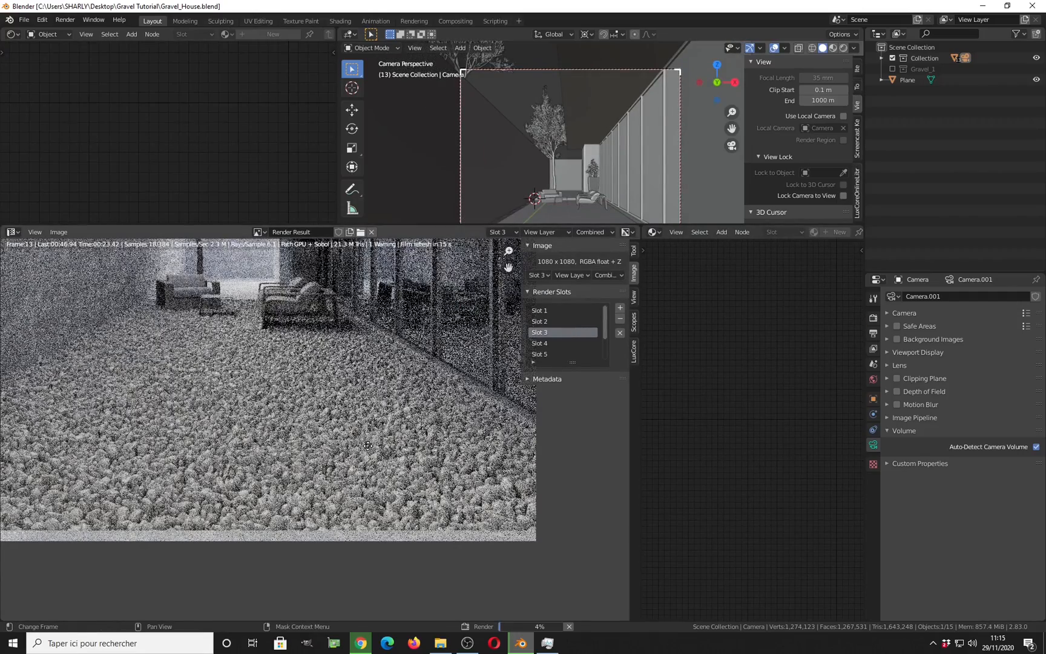
{"action": "scroll", "coordinate": [394, 460], "scroll_direction": "up", "scroll_amount": 2}
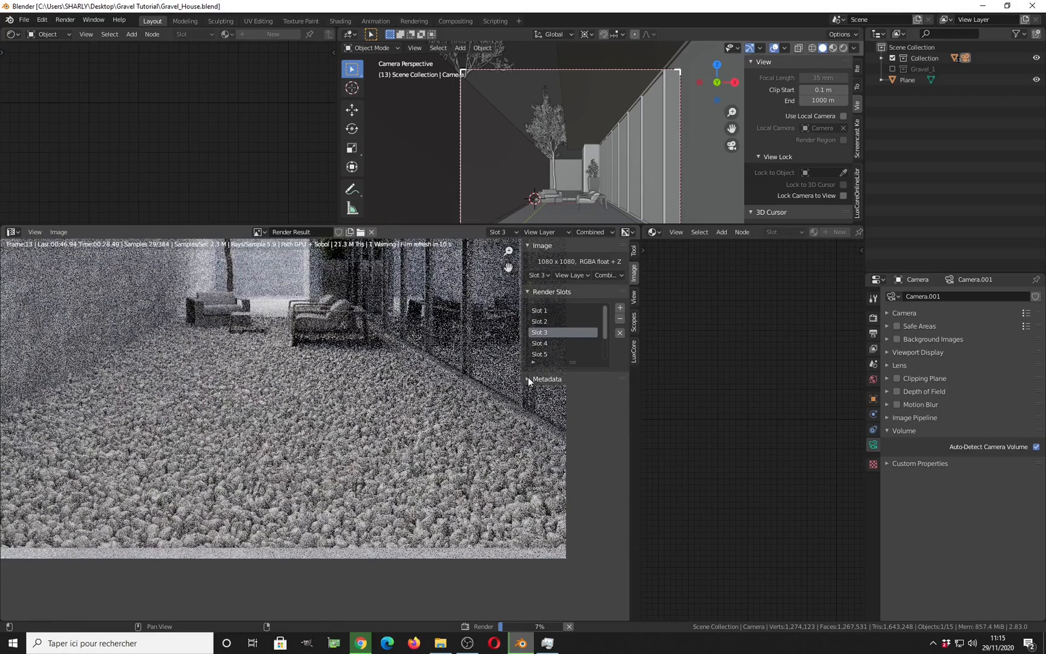
{"action": "left_click", "coordinate": [545, 322]}
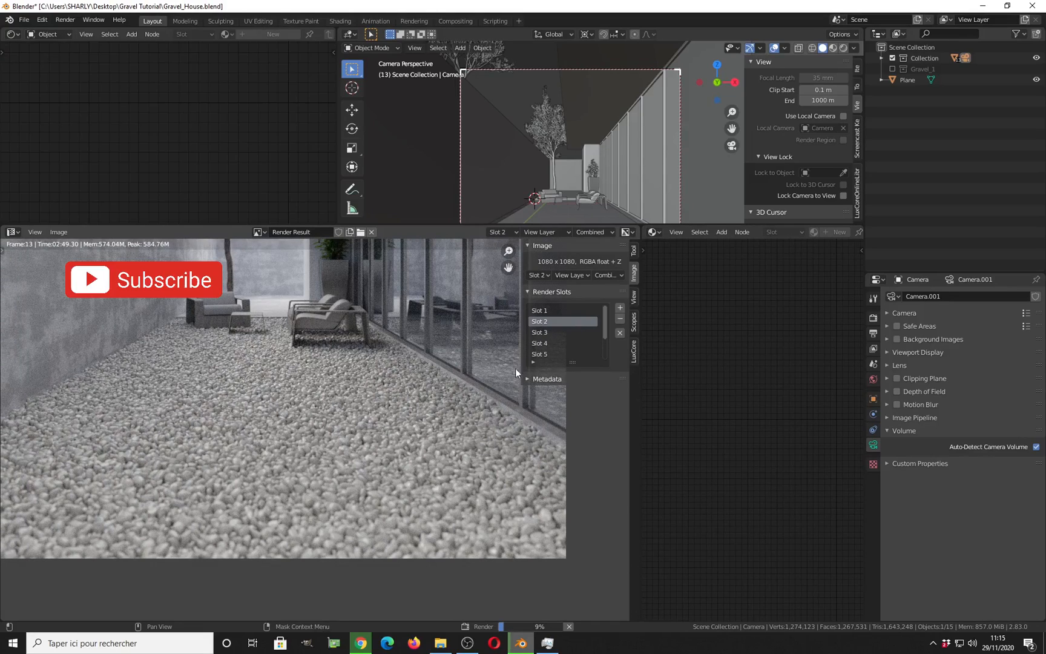
{"action": "left_click", "coordinate": [540, 334]}
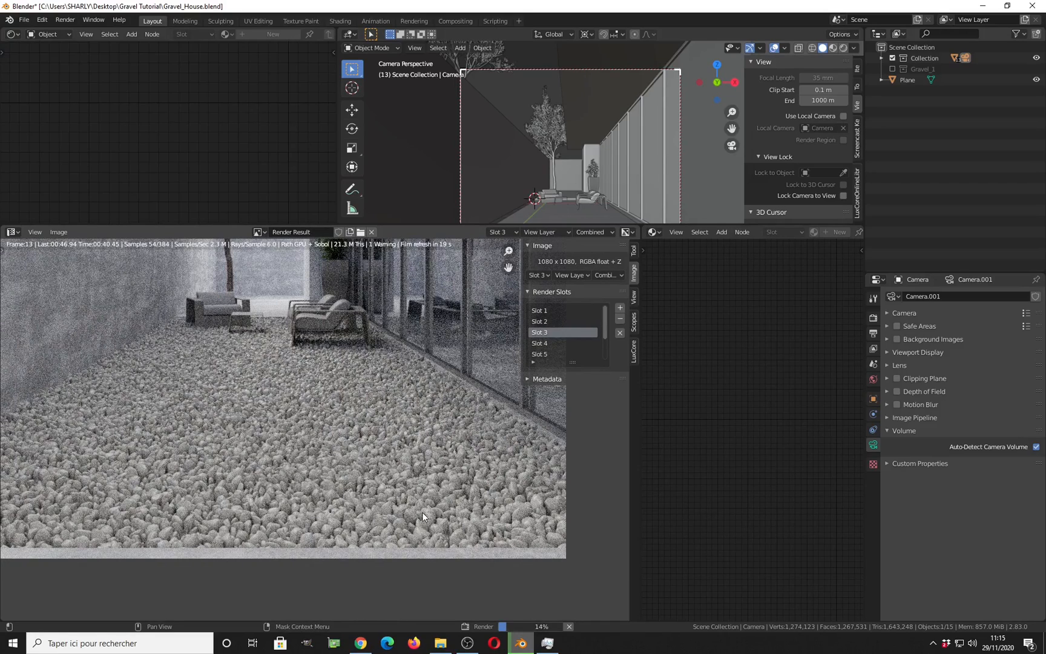
{"action": "middle_click_drag", "start_coordinate": [434, 503], "coordinate": [428, 518]}
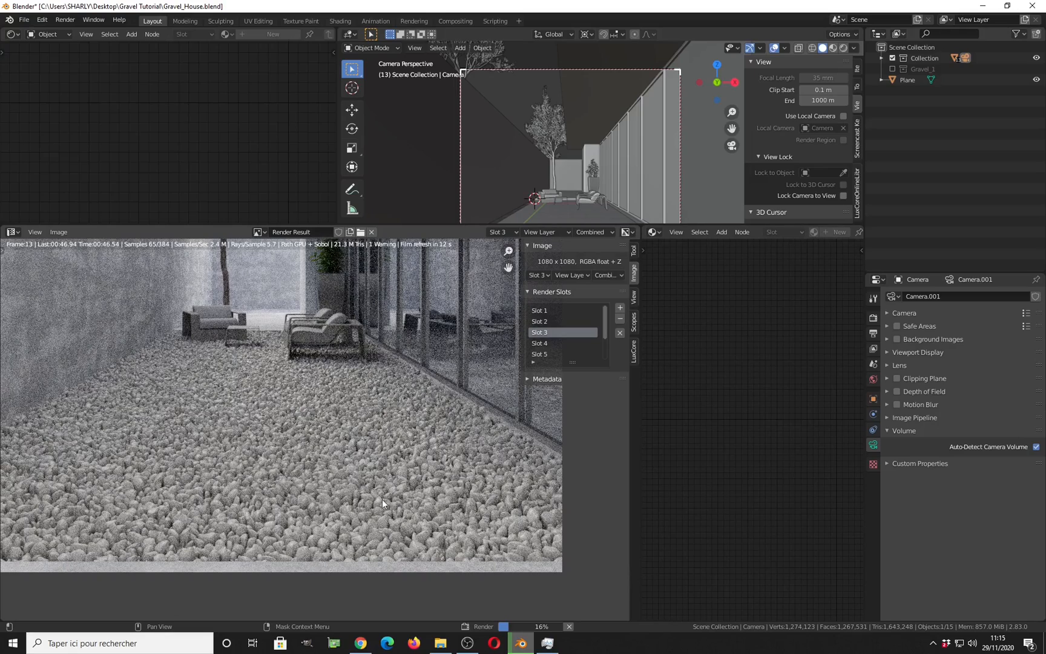
{"action": "middle_click_drag", "start_coordinate": [384, 493], "coordinate": [393, 497]}
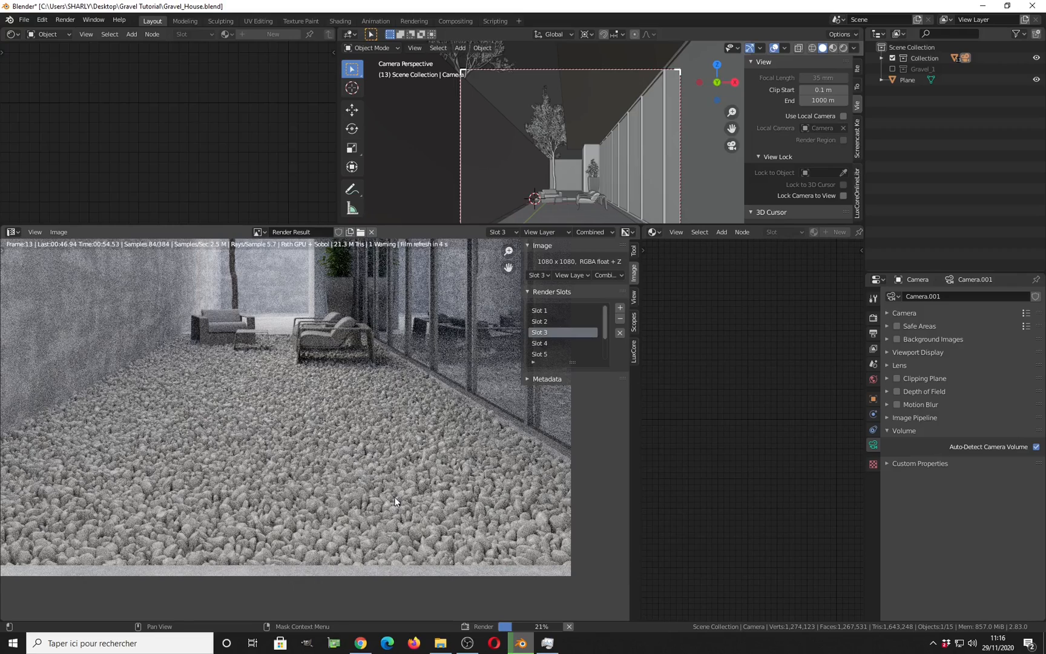
{"action": "key", "text": "Escape"}
Put the ground plane into Edit Mode and display its UV layout in place of the render result
{"action": "middle_click_drag", "start_coordinate": [569, 210], "coordinate": [561, 170], "text": "shift"}
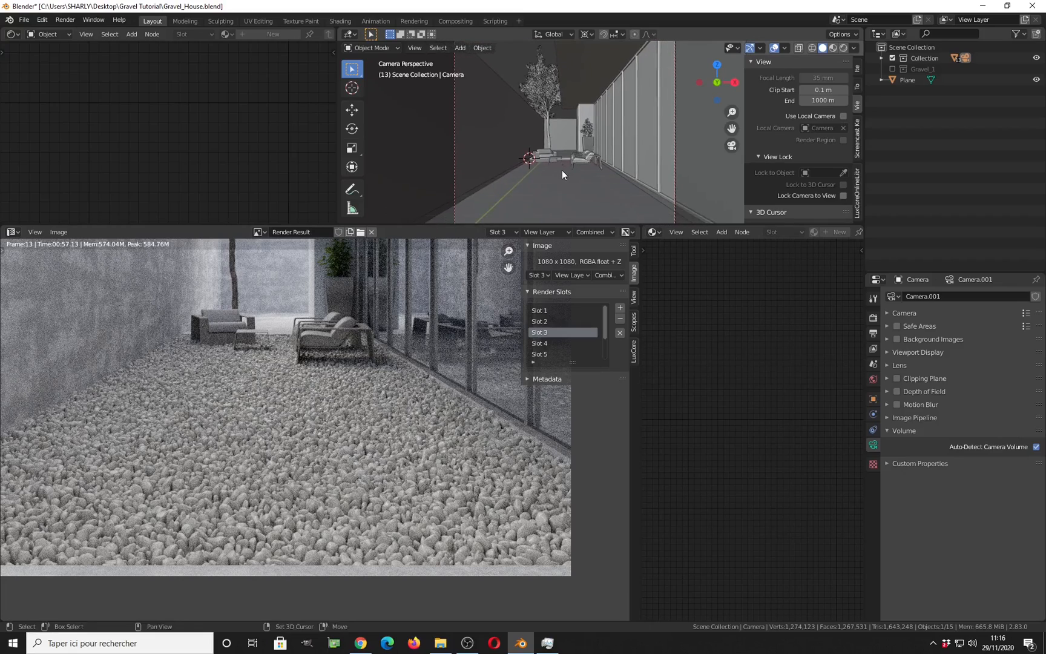
{"action": "left_click", "coordinate": [562, 180]}
{"action": "key", "text": "Tab"}
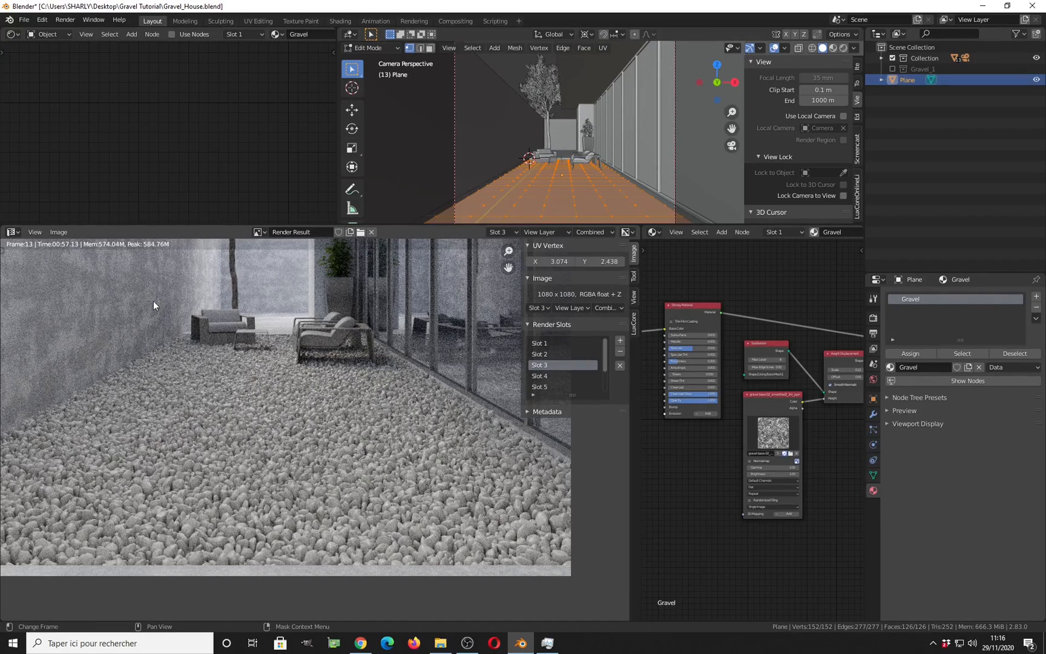
{"action": "left_click", "coordinate": [18, 232]}
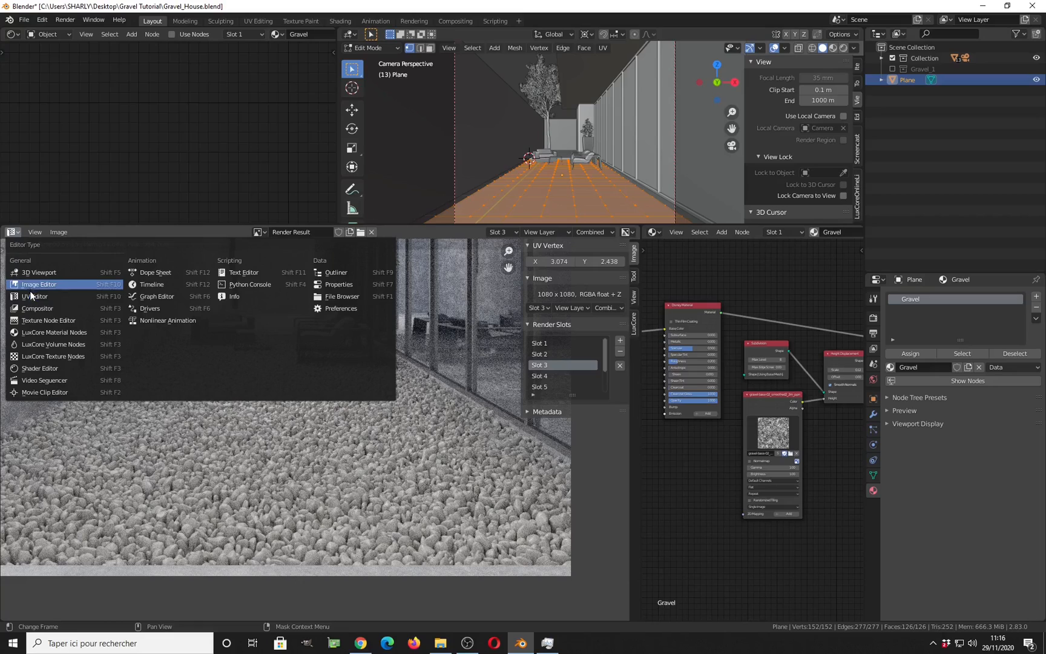
{"action": "key", "text": "Escape"}
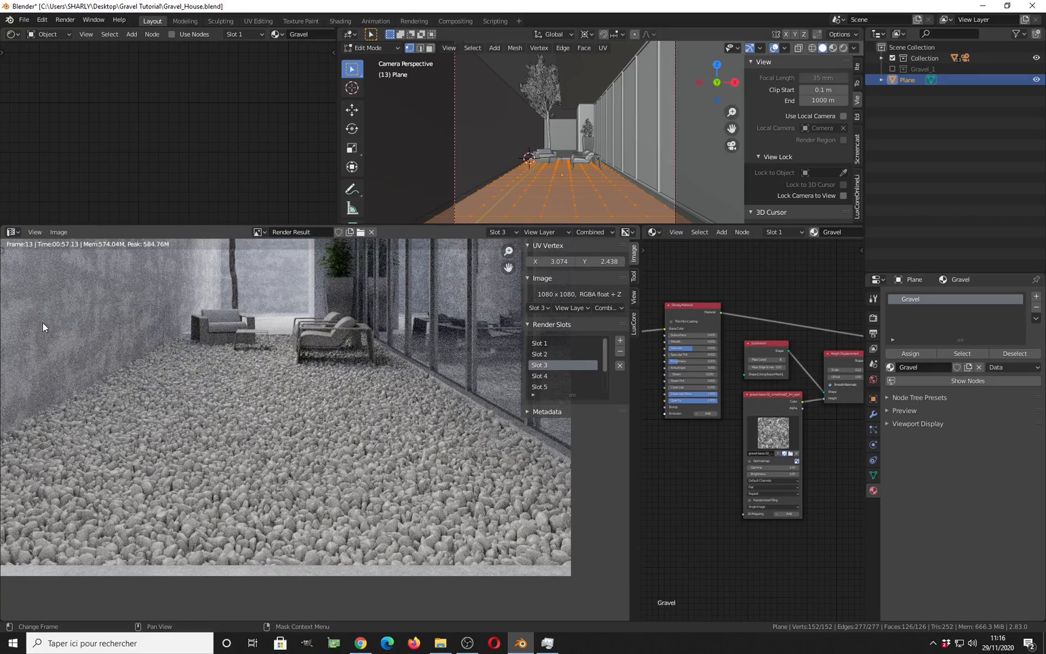
{"action": "left_click", "coordinate": [372, 232]}
{"action": "scroll", "coordinate": [341, 409], "scroll_direction": "down", "scroll_amount": 3}
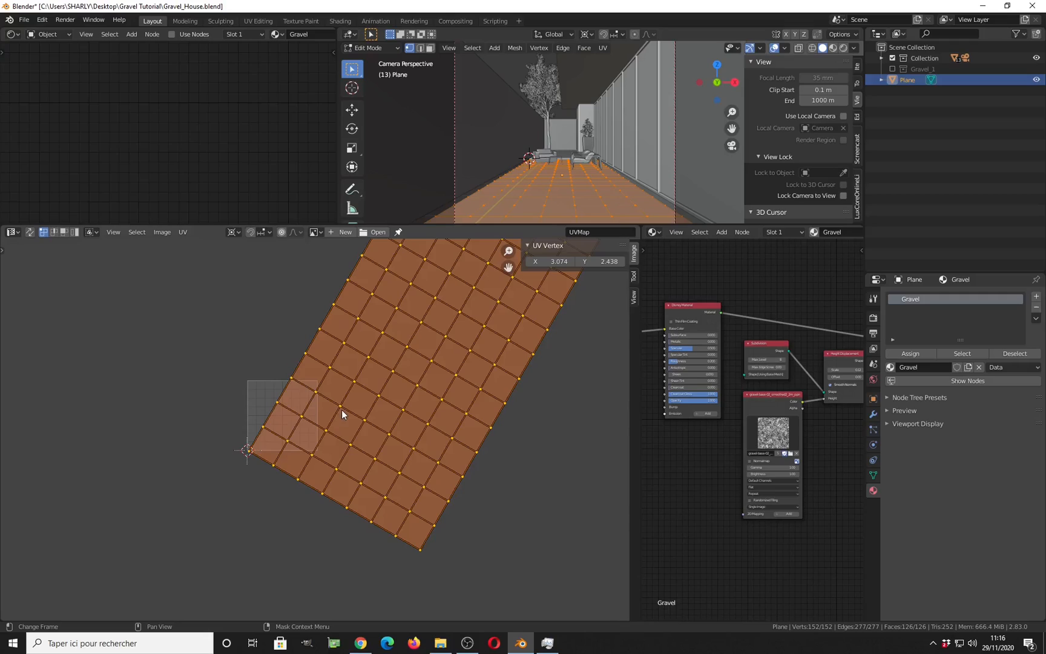
Scale the ground plane's UVs by 1.5 and enlarge the 3D viewport
{"action": "type", "text": "s1"}
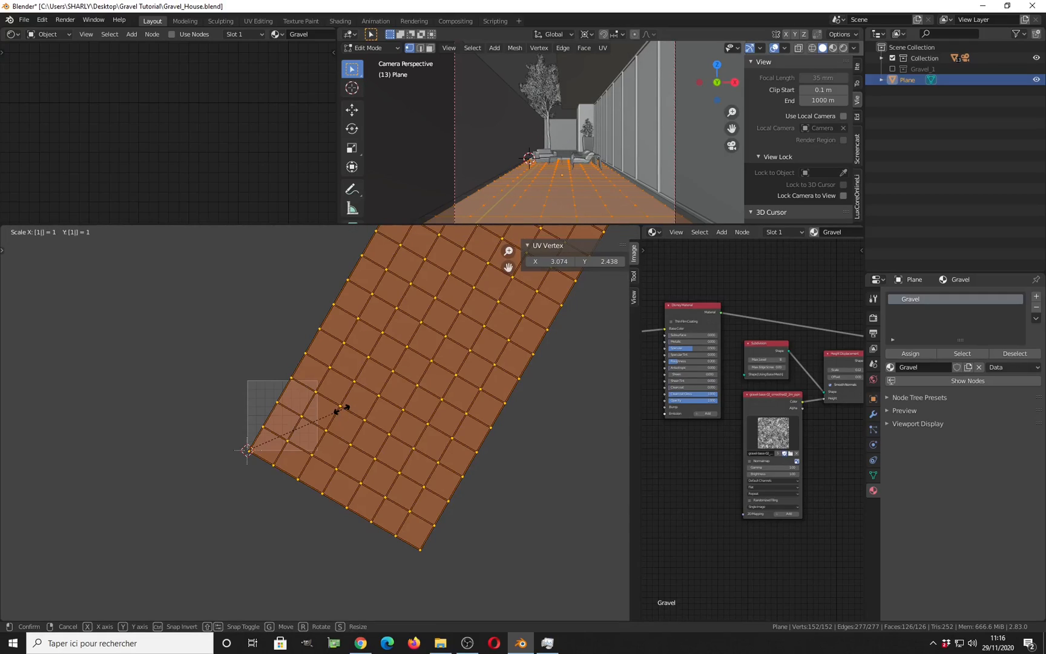
{"action": "type", "text": ".5"}
{"action": "key", "text": "Return"}
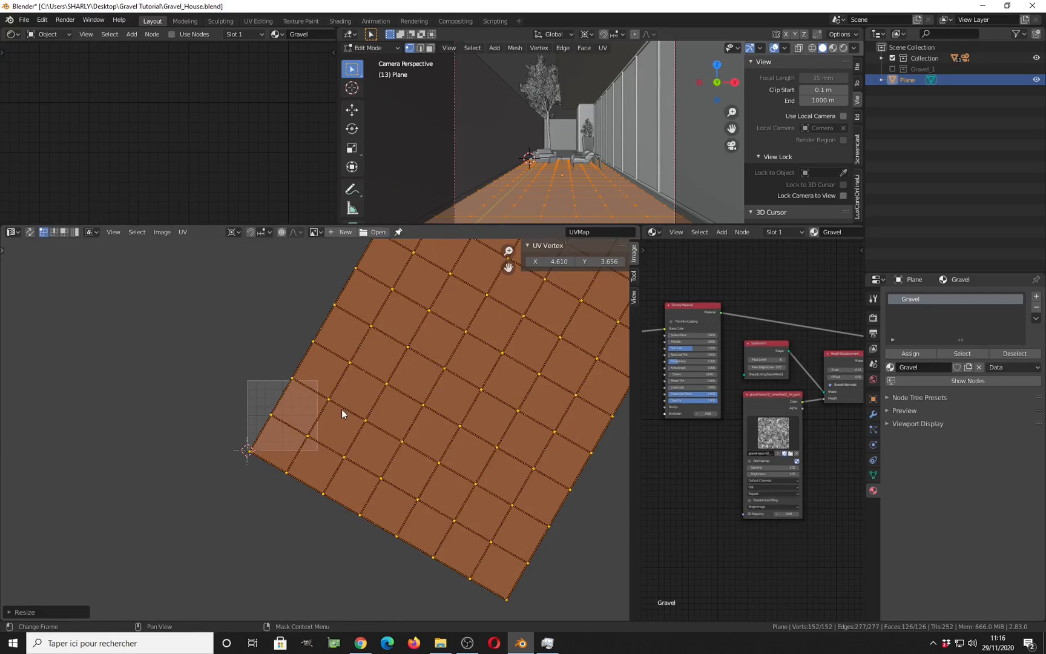
{"action": "left_click_drag", "start_coordinate": [478, 225], "coordinate": [445, 429]}
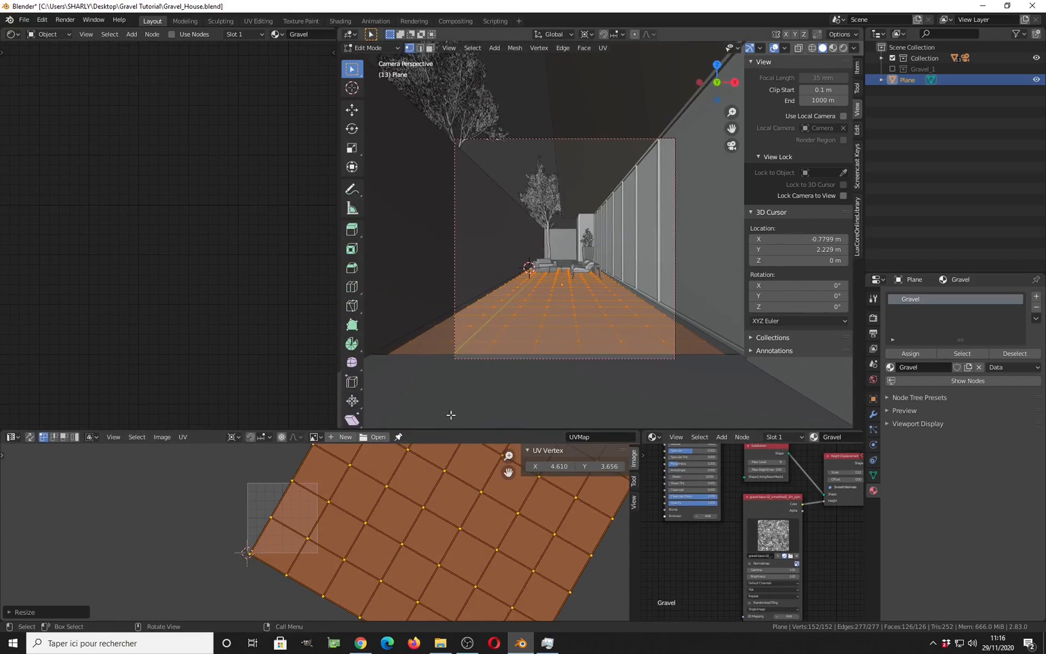
Return the ground plane to Object Mode and show the Render Result in an enlarged image editor
{"action": "key", "text": "Tab"}
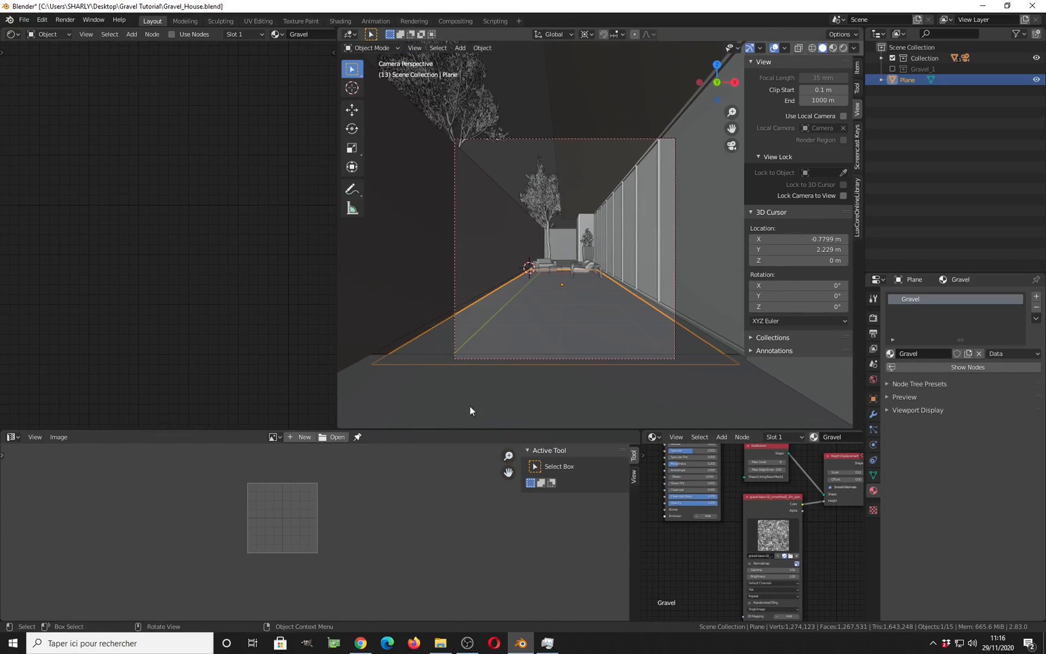
{"action": "left_click", "coordinate": [278, 438]}
{"action": "type", "text": "re"}
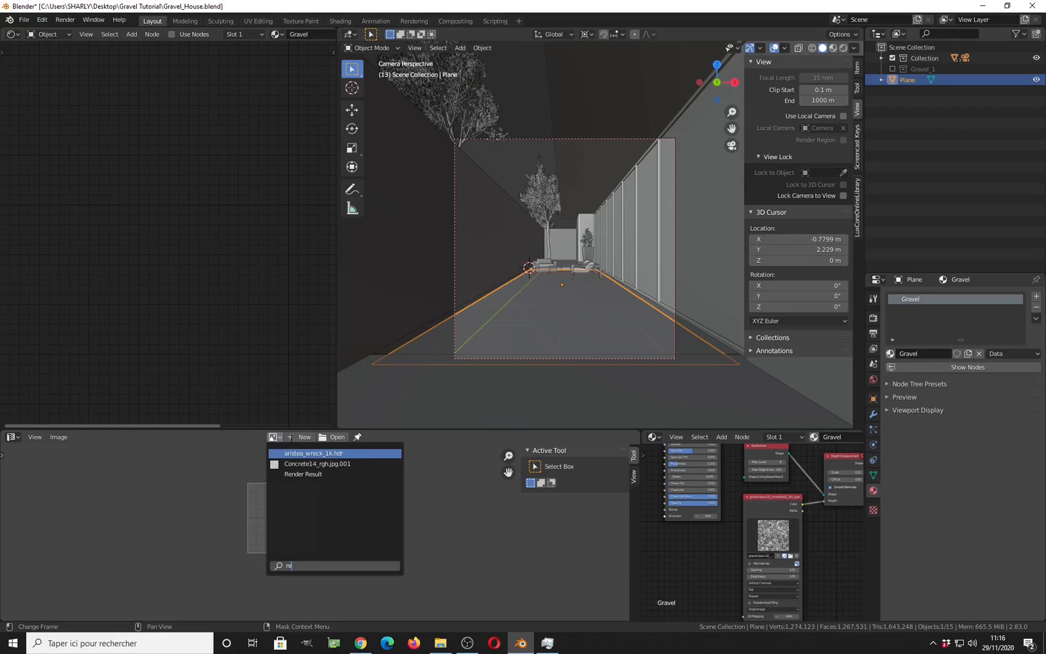
{"action": "left_click", "coordinate": [297, 472]}
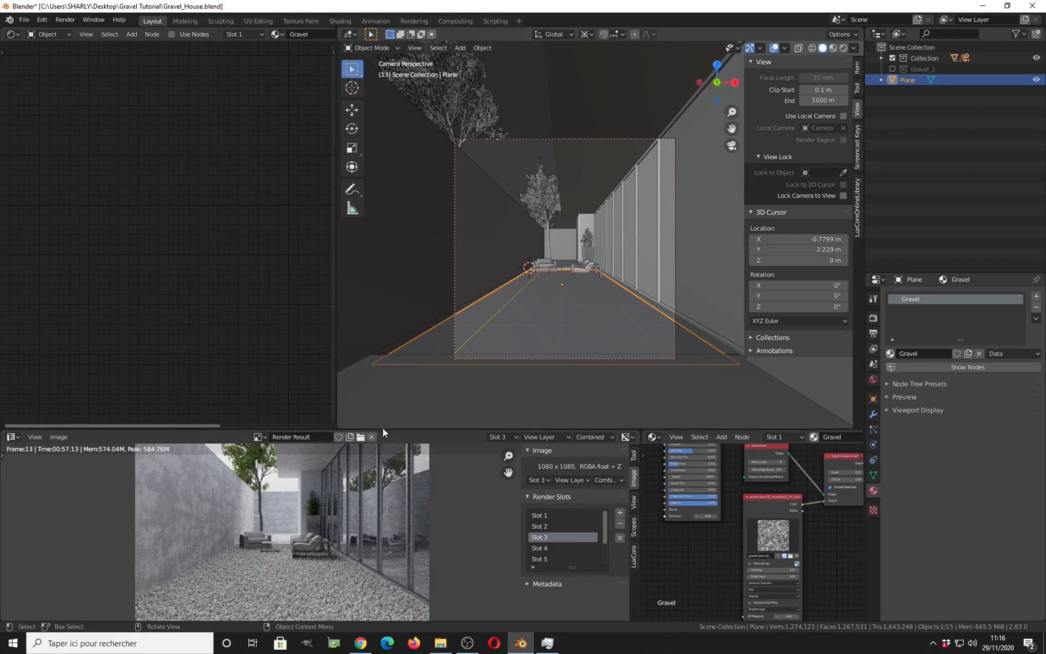
{"action": "left_click_drag", "start_coordinate": [384, 428], "coordinate": [406, 260]}
Save the file and run a test render in slot 3 to judge the gravel, stopping it partway
{"action": "key", "text": "ctrl+s"}
{"action": "key", "text": "F12"}
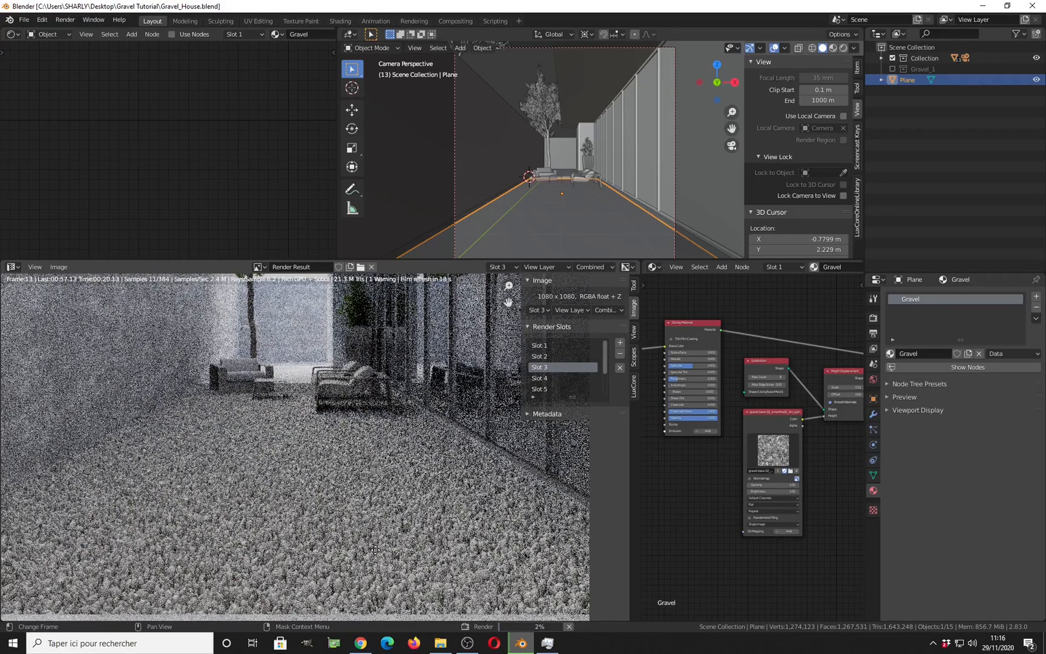
{"action": "middle_click_drag", "start_coordinate": [377, 548], "coordinate": [393, 531]}
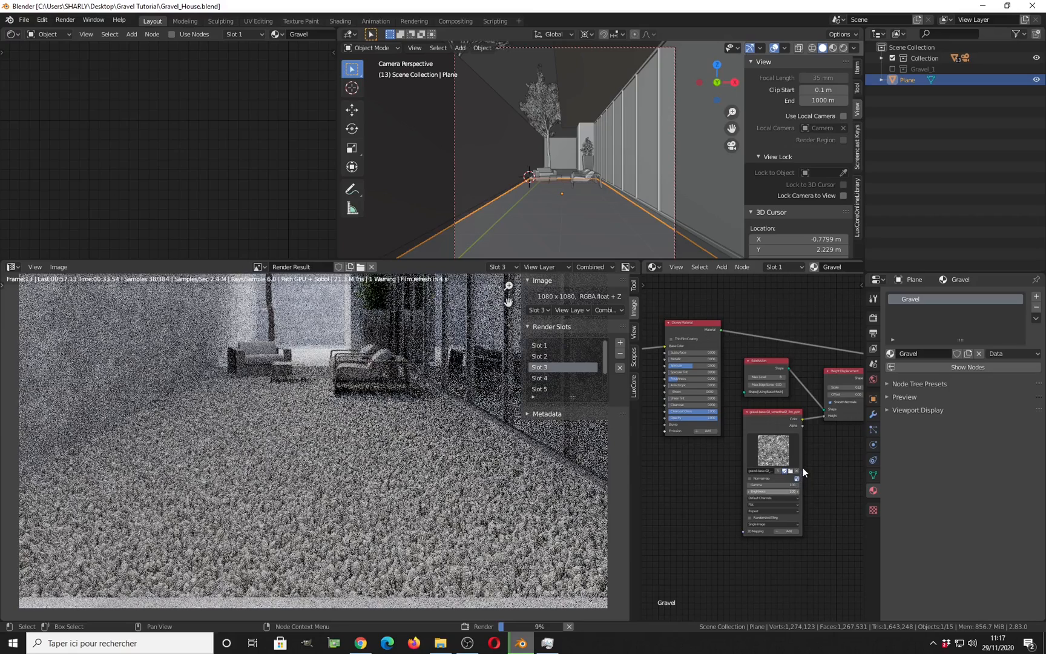
{"action": "middle_click_drag", "start_coordinate": [778, 469], "coordinate": [731, 469]}
{"action": "scroll", "coordinate": [777, 419], "scroll_direction": "up", "scroll_amount": 3}
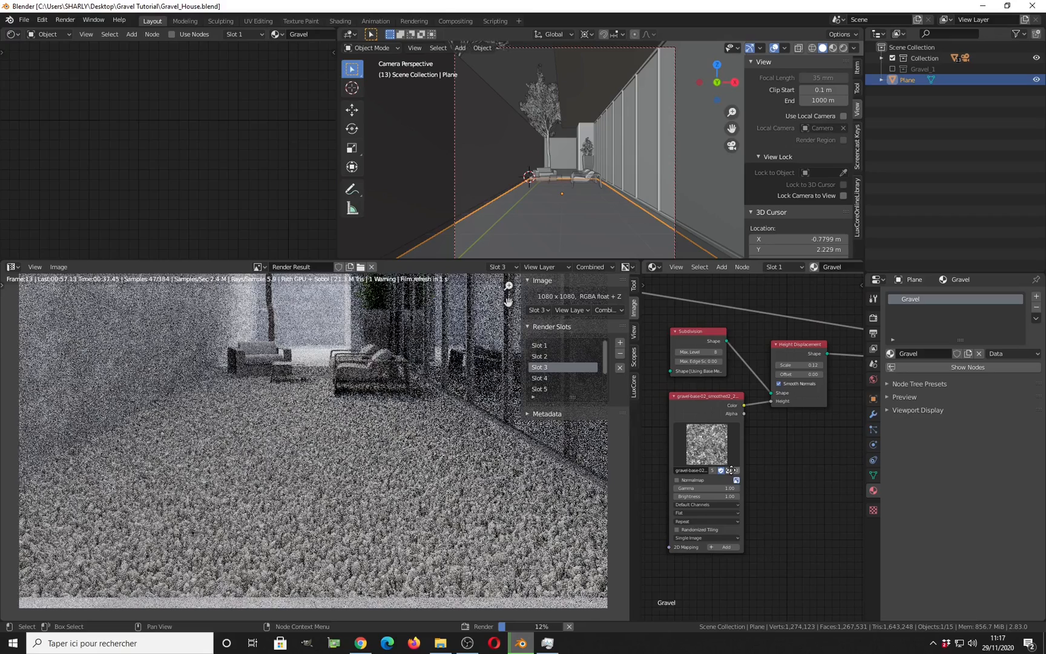
{"action": "scroll", "coordinate": [770, 424], "scroll_direction": "up", "scroll_amount": 2}
{"action": "middle_click_drag", "start_coordinate": [771, 422], "coordinate": [743, 440]}
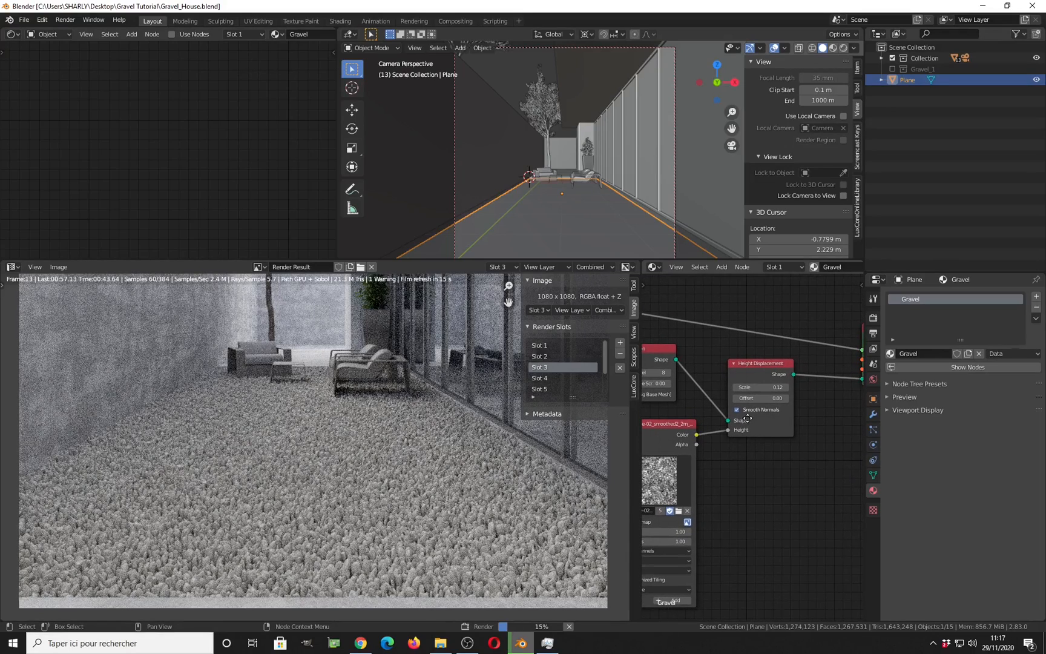
{"action": "middle_click_drag", "start_coordinate": [763, 382], "coordinate": [784, 324]}
{"action": "scroll", "coordinate": [758, 389], "scroll_direction": "up", "scroll_amount": 3}
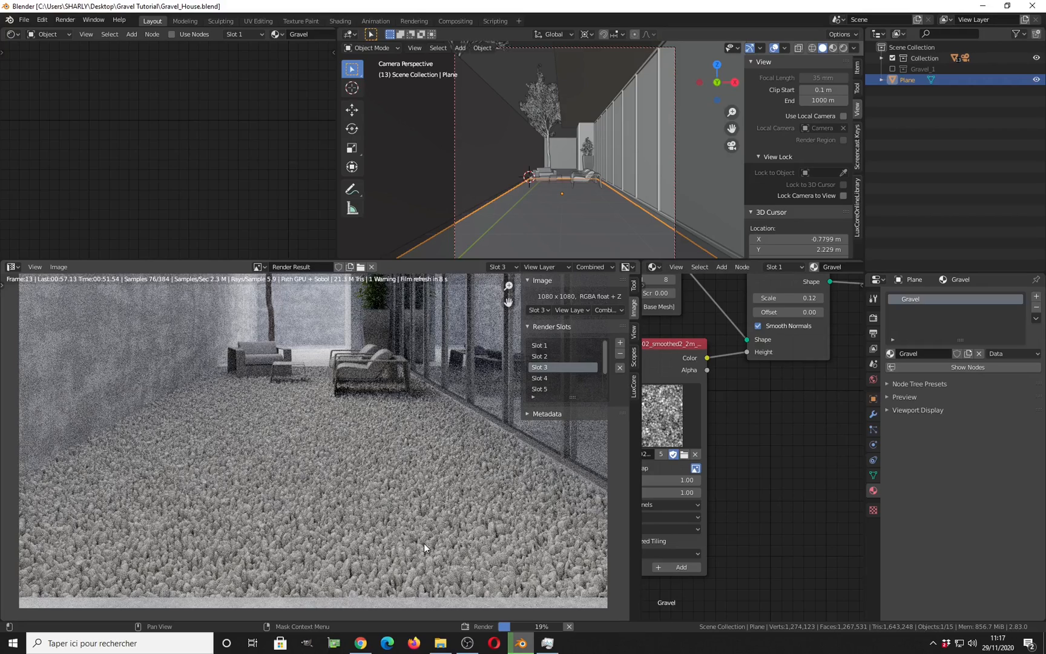
{"action": "key", "text": "Escape"}
Set the Height Displacement node's Scale to 0.07 and save the file
{"action": "middle_click_drag", "start_coordinate": [767, 377], "coordinate": [735, 430]}
{"action": "scroll", "coordinate": [733, 409], "scroll_direction": "up", "scroll_amount": 4}
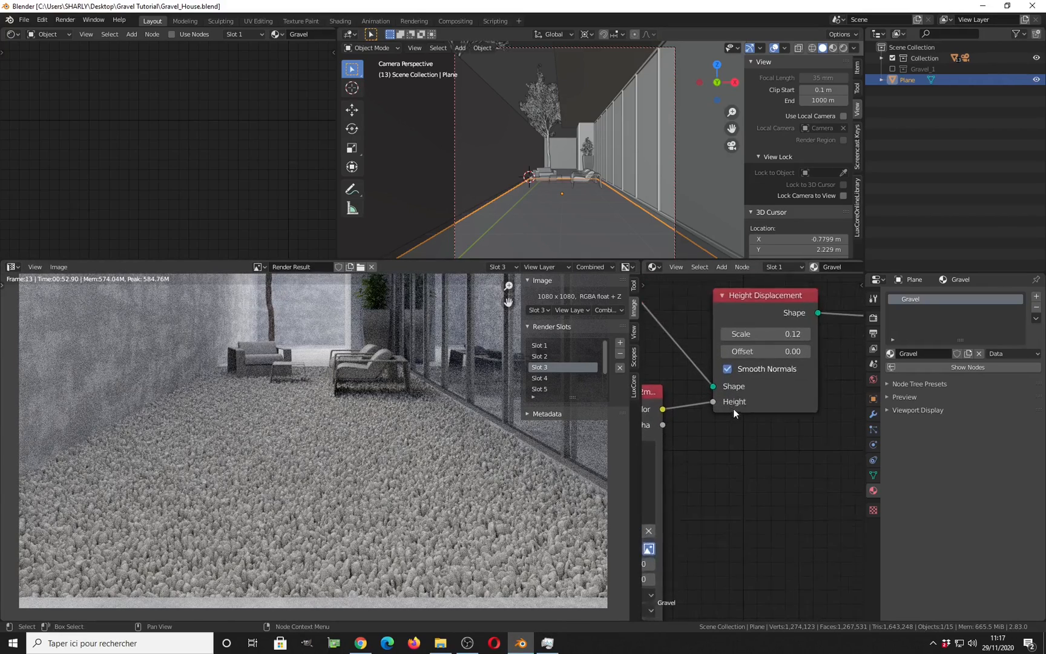
{"action": "middle_click_drag", "start_coordinate": [745, 346], "coordinate": [724, 391]}
{"action": "scroll", "coordinate": [724, 390], "scroll_direction": "up", "scroll_amount": 2}
{"action": "double_click", "coordinate": [733, 365]}
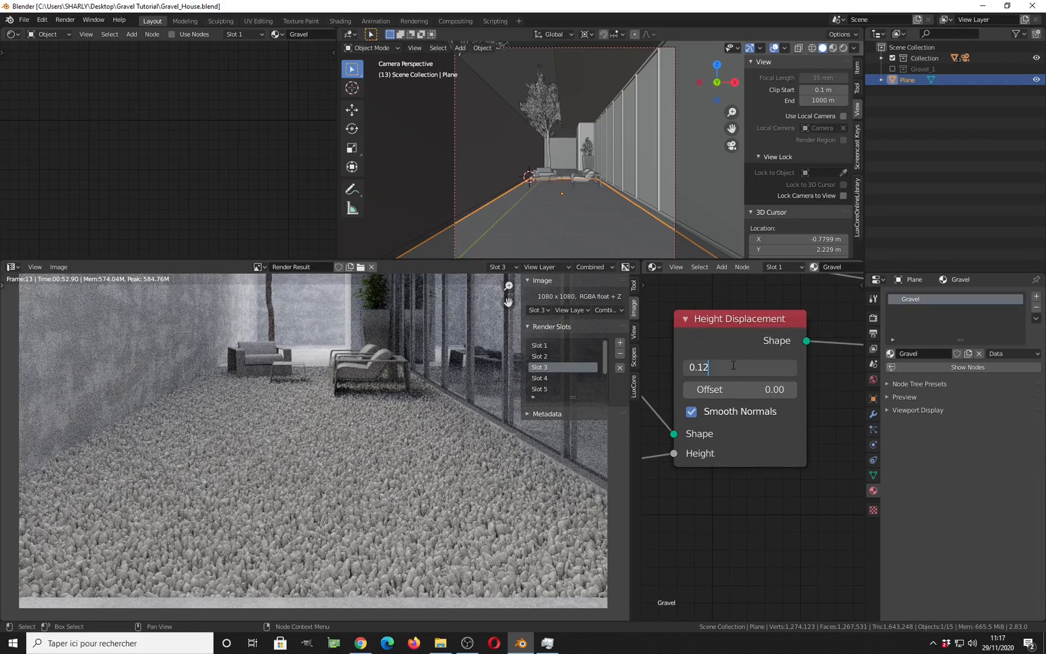
{"action": "key", "text": "BackSpace"}
{"action": "key", "text": "BackSpace"}
{"action": "type", "text": "0"}
{"action": "type", "text": "7"}
{"action": "key", "text": "Return"}
{"action": "key", "text": "ctrl+s"}
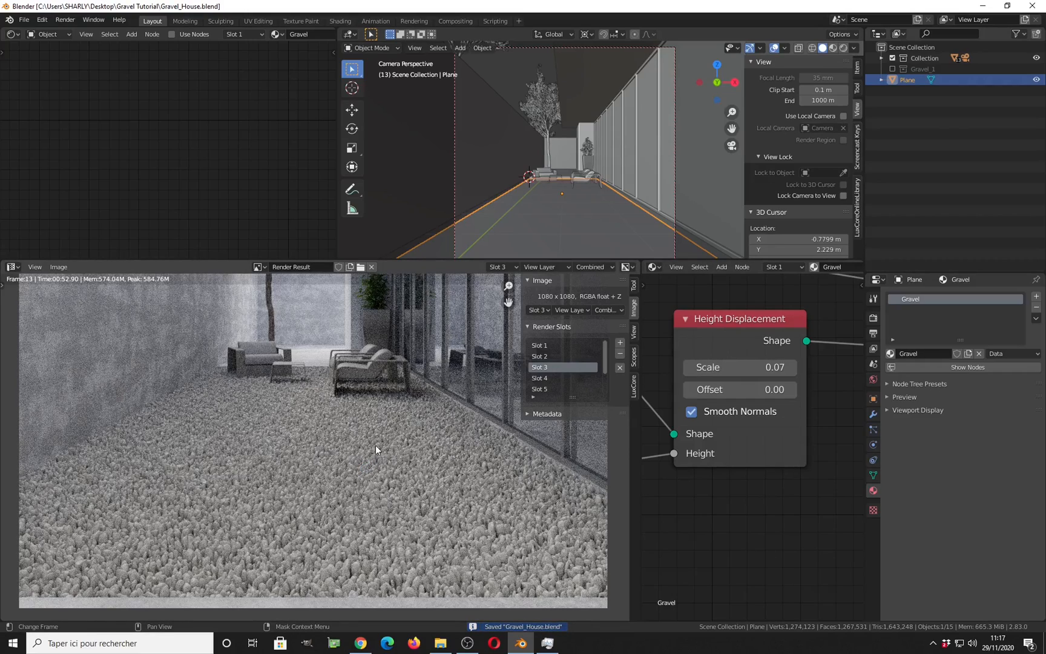
Start a new test render in slot 3 and check the graphics card's sensor readings in GPU-Z
{"action": "key", "text": "F12"}
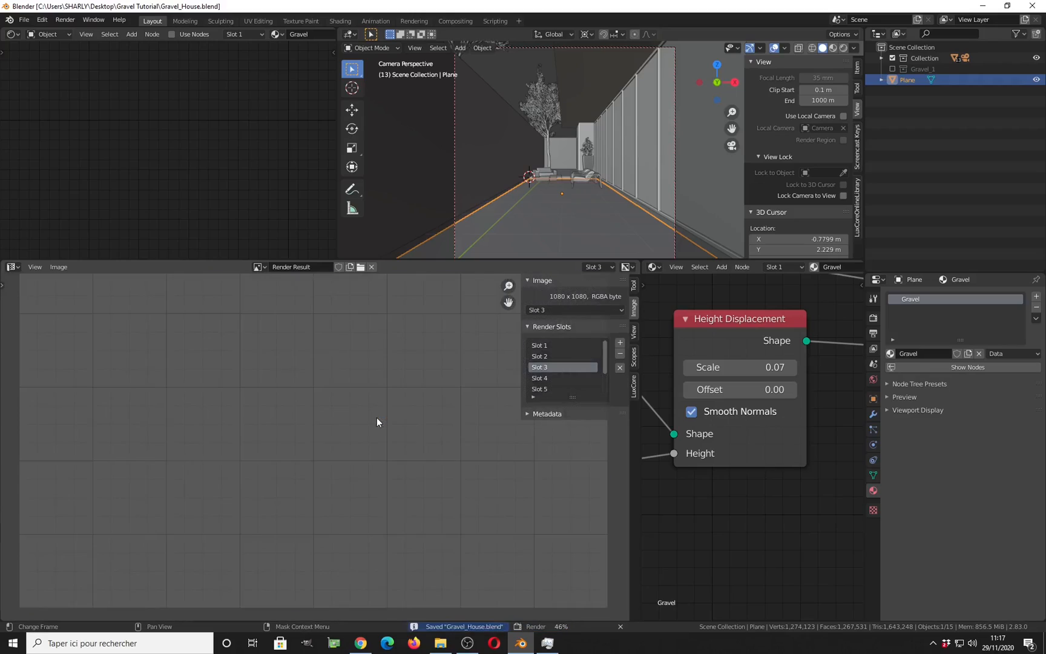
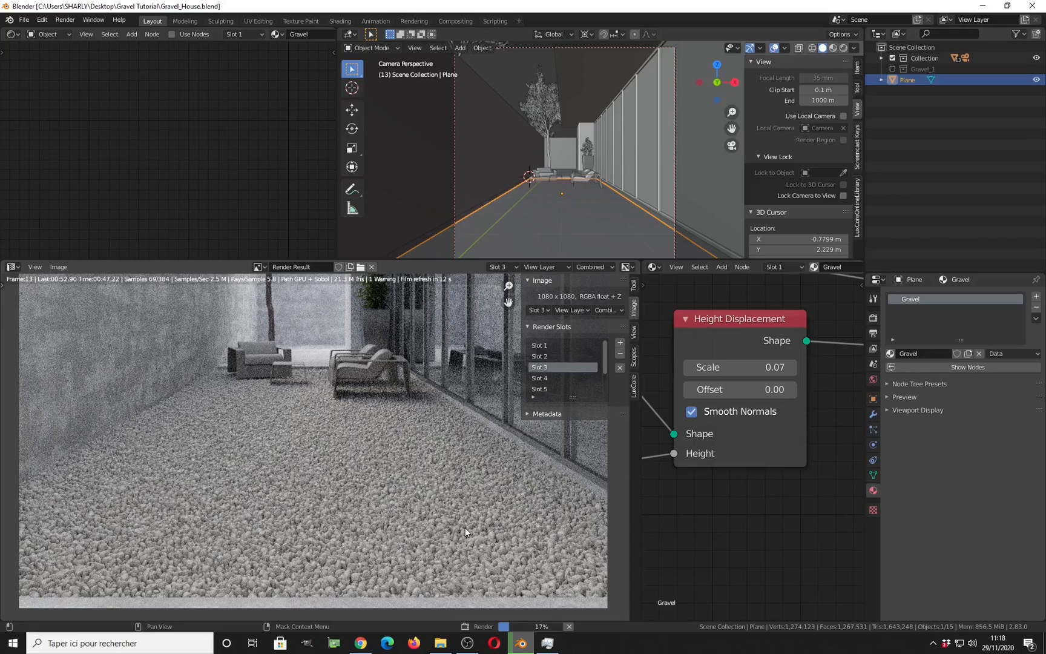
{"action": "left_click", "coordinate": [932, 642]}
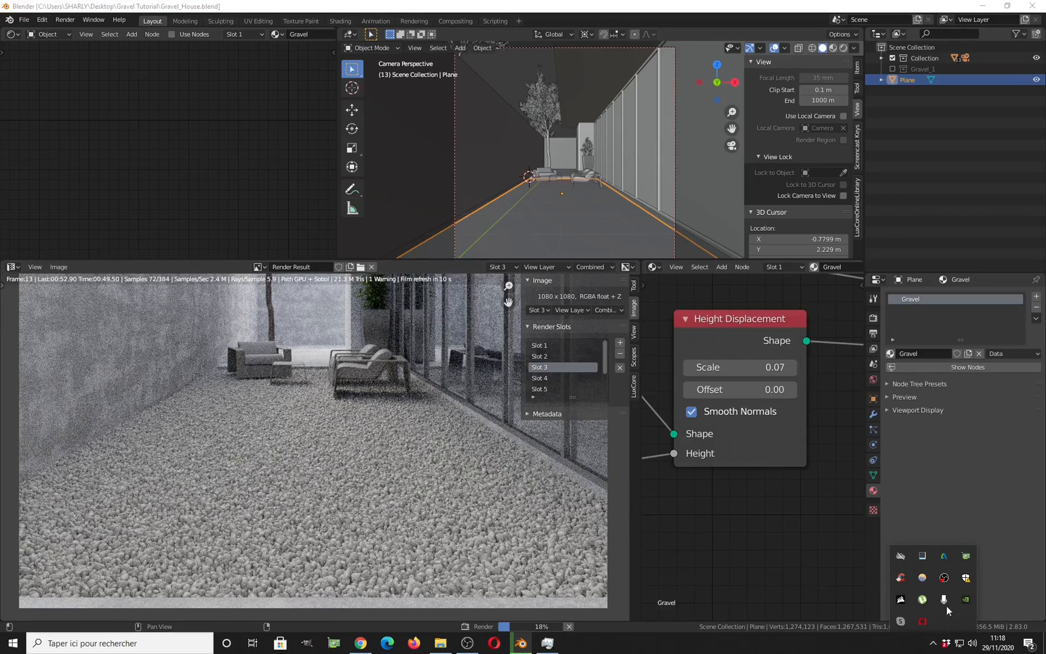
{"action": "right_click", "coordinate": [966, 570]}
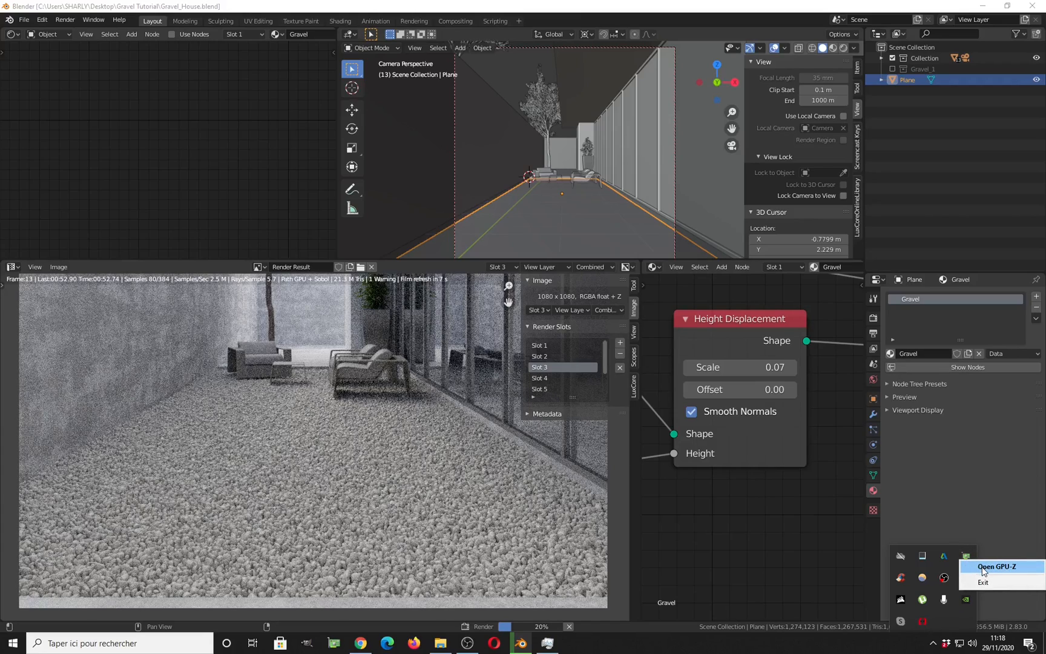
{"action": "left_click", "coordinate": [982, 567]}
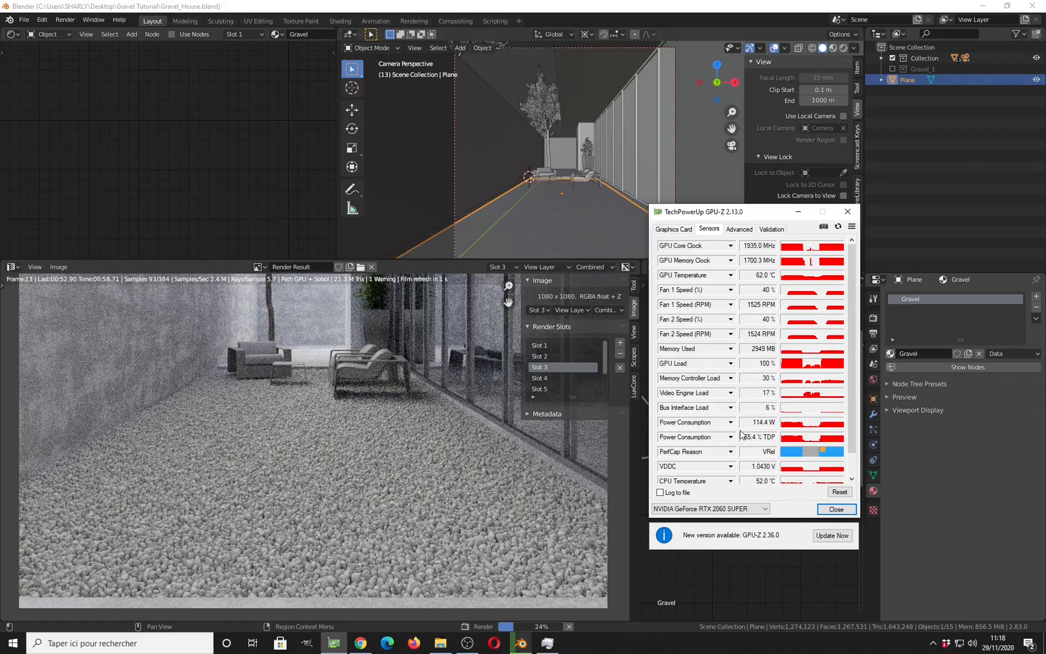
{"action": "left_click", "coordinate": [798, 213]}
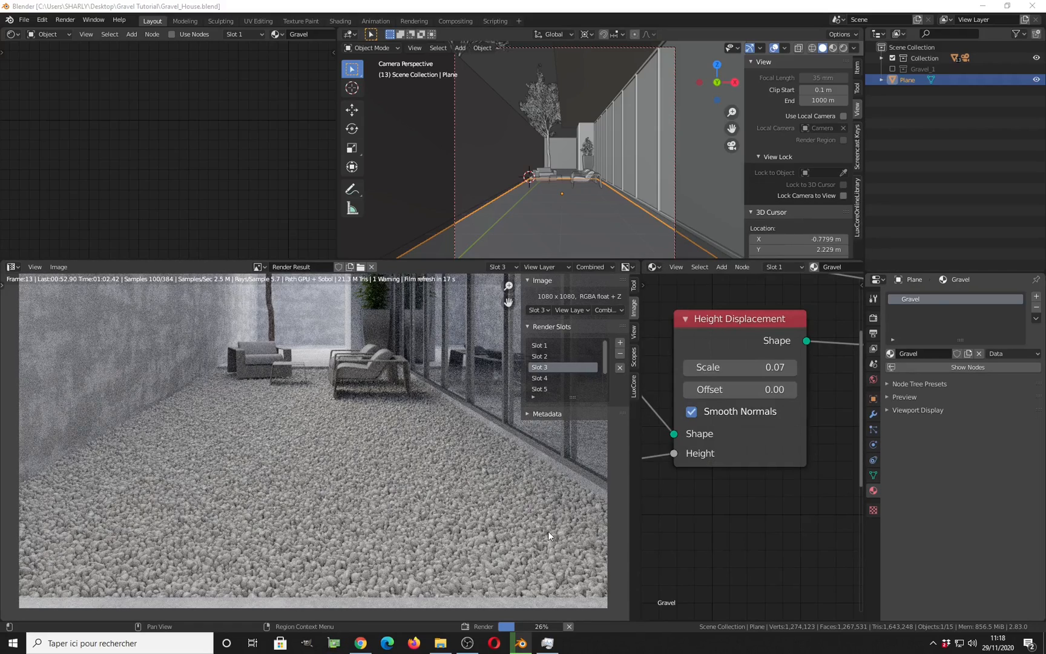
Stop the test render, save the file and switch to render slot 4
{"action": "scroll", "coordinate": [689, 465], "scroll_direction": "up", "scroll_amount": 5}
{"action": "middle_click_drag", "start_coordinate": [685, 462], "coordinate": [736, 460]}
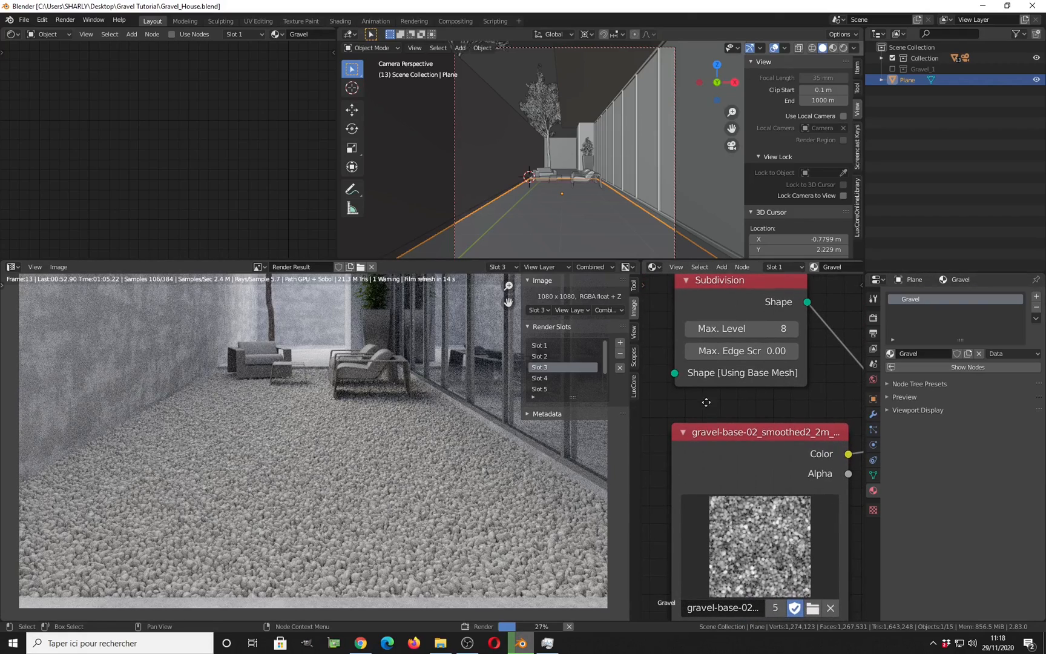
{"action": "middle_click_drag", "start_coordinate": [706, 397], "coordinate": [730, 469]}
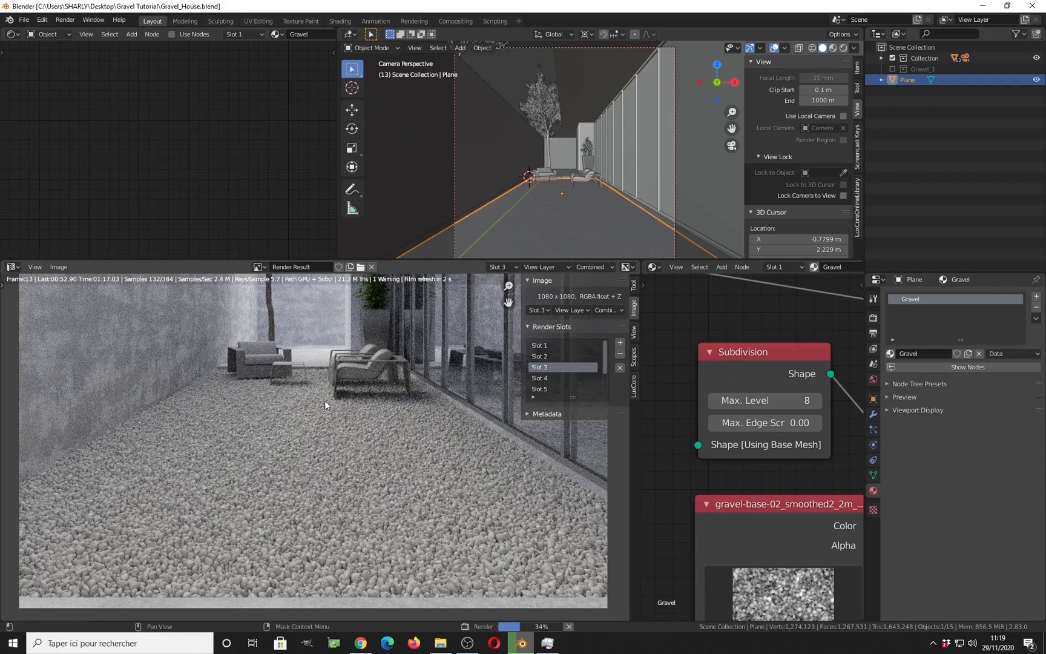
{"action": "key", "text": "Escape"}
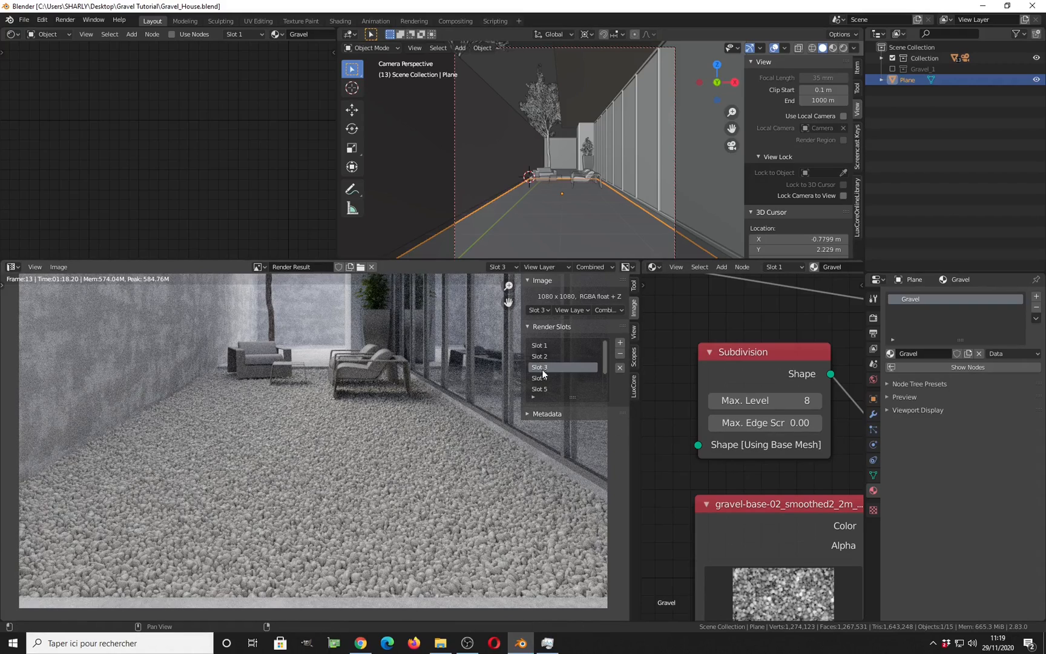
{"action": "key", "text": "ctrl+s"}
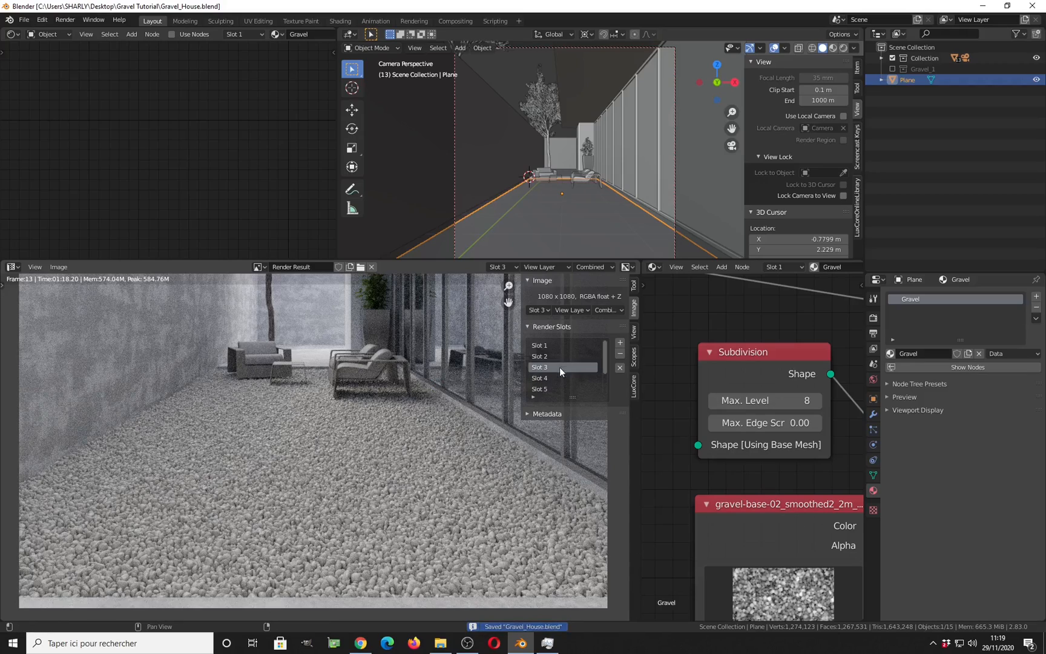
{"action": "left_click", "coordinate": [549, 377]}
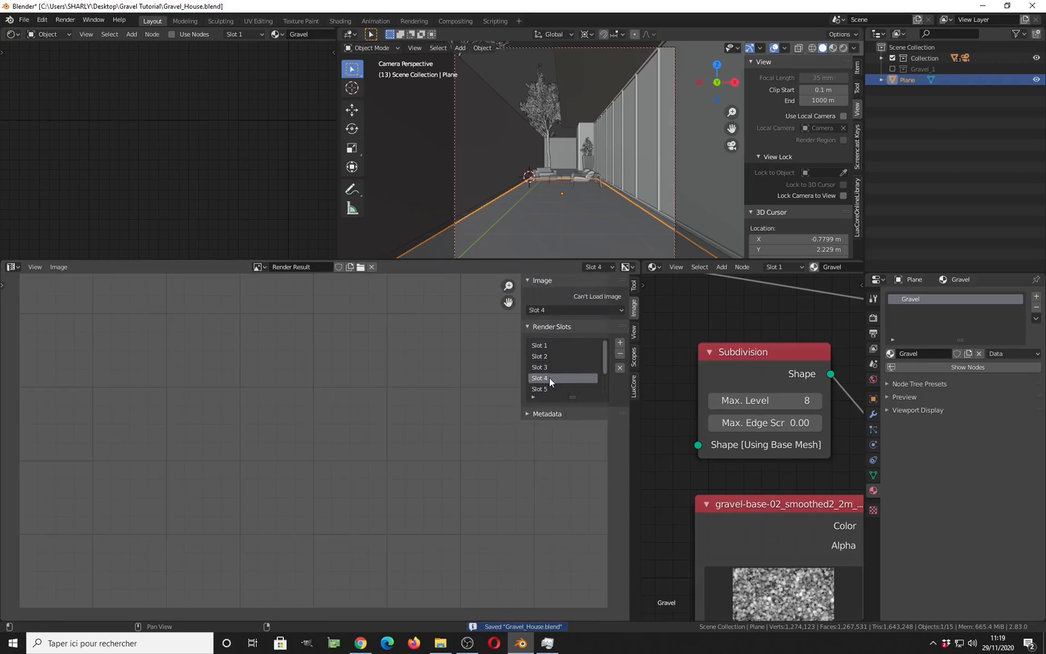
Set the Subdivision node's Max. Edge Screen Size to 0.005
{"action": "left_click", "coordinate": [774, 425]}
{"action": "type", "text": "0.001"}
{"action": "key", "text": "BackSpace"}
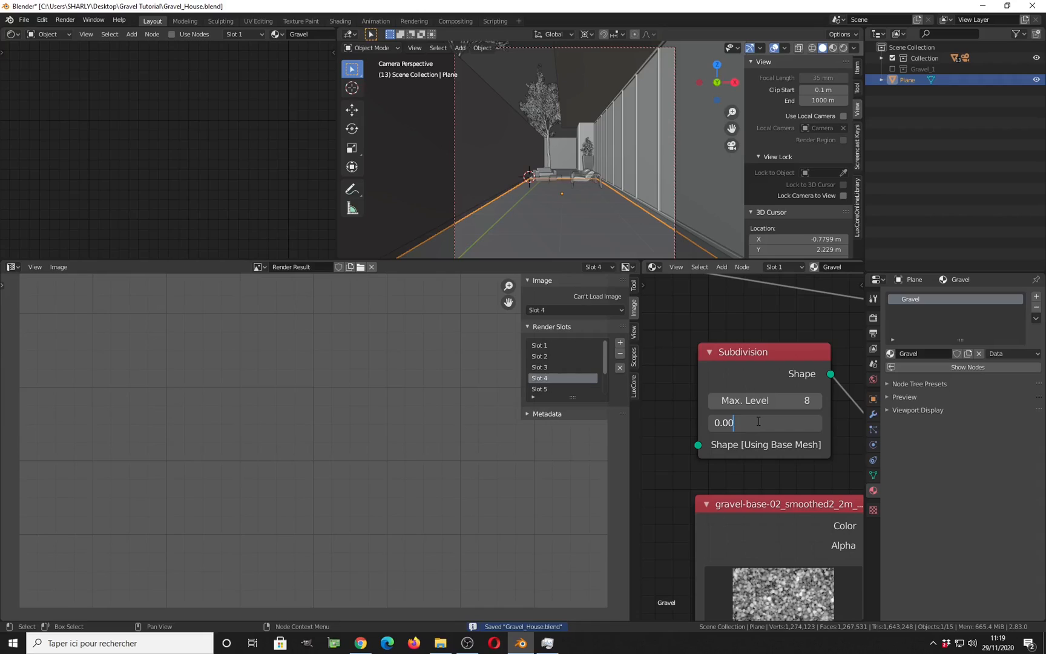
{"action": "type", "text": "5"}
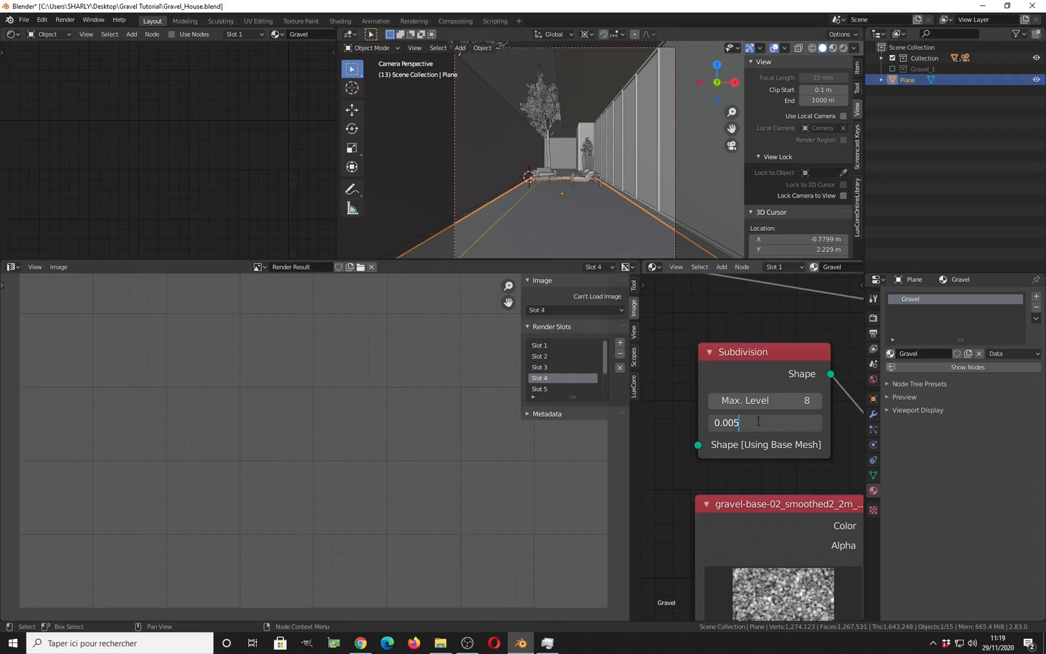
{"action": "key", "text": "Return"}
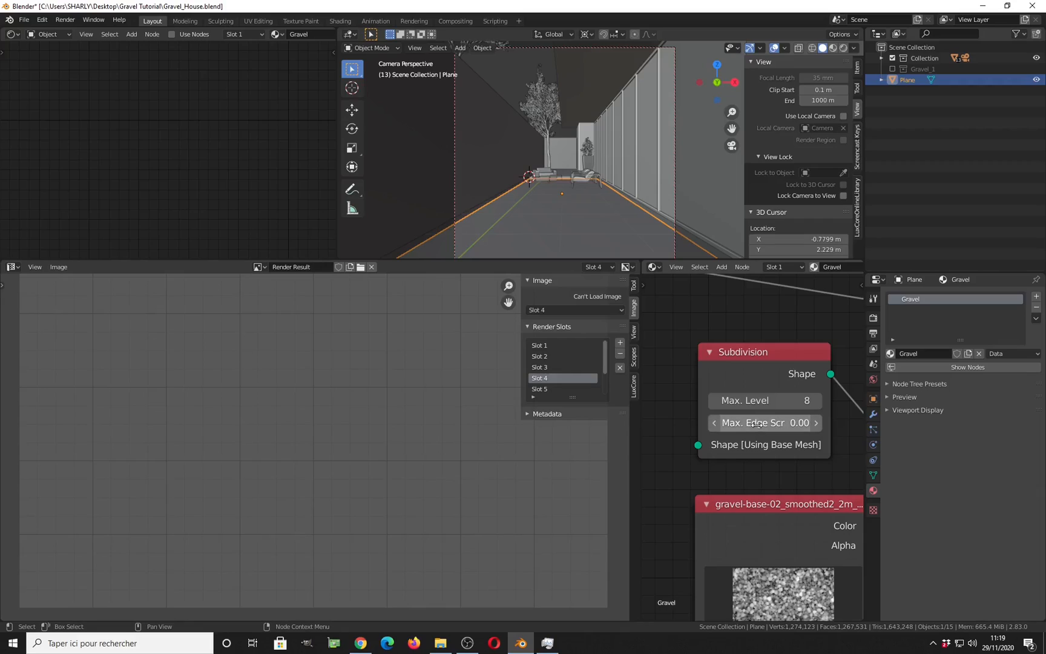
Set the Subdivision node's Max. Edge Screen Size to 0.01 and save the file
{"action": "double_click", "coordinate": [757, 424]}
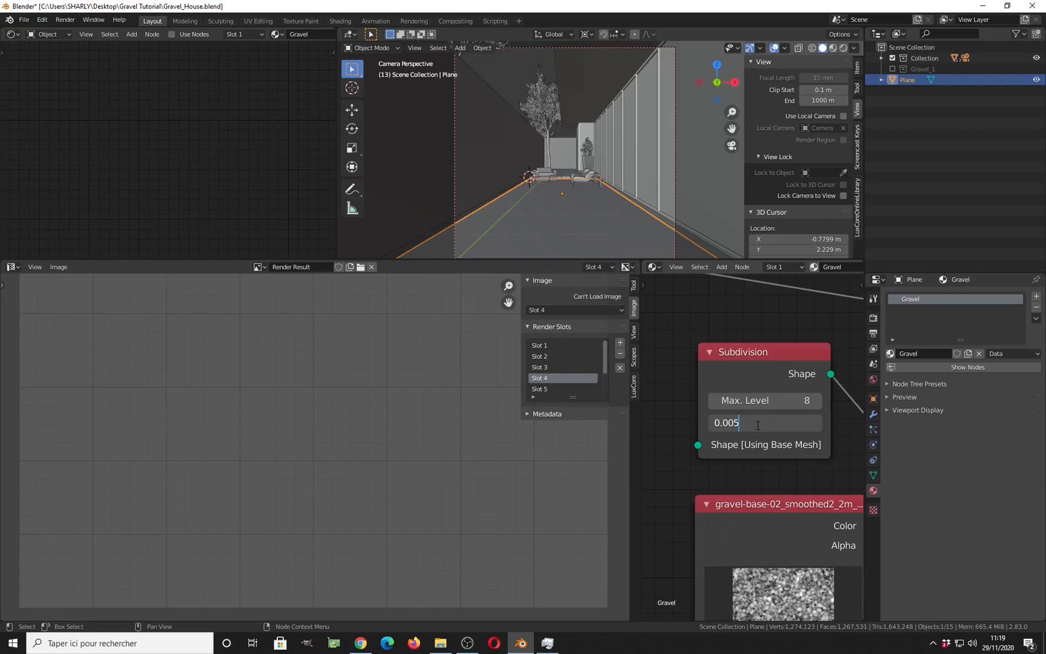
{"action": "key", "text": "BackSpace"}
{"action": "key", "text": "BackSpace"}
{"action": "type", "text": "1"}
{"action": "key", "text": "Return"}
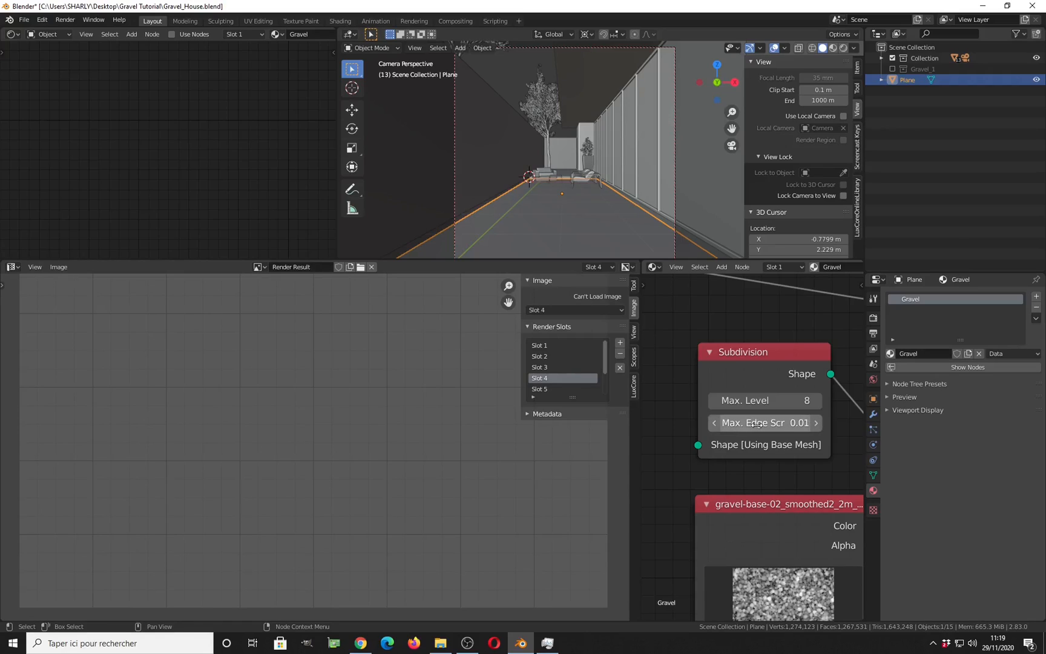
{"action": "key", "text": "ctrl+s"}
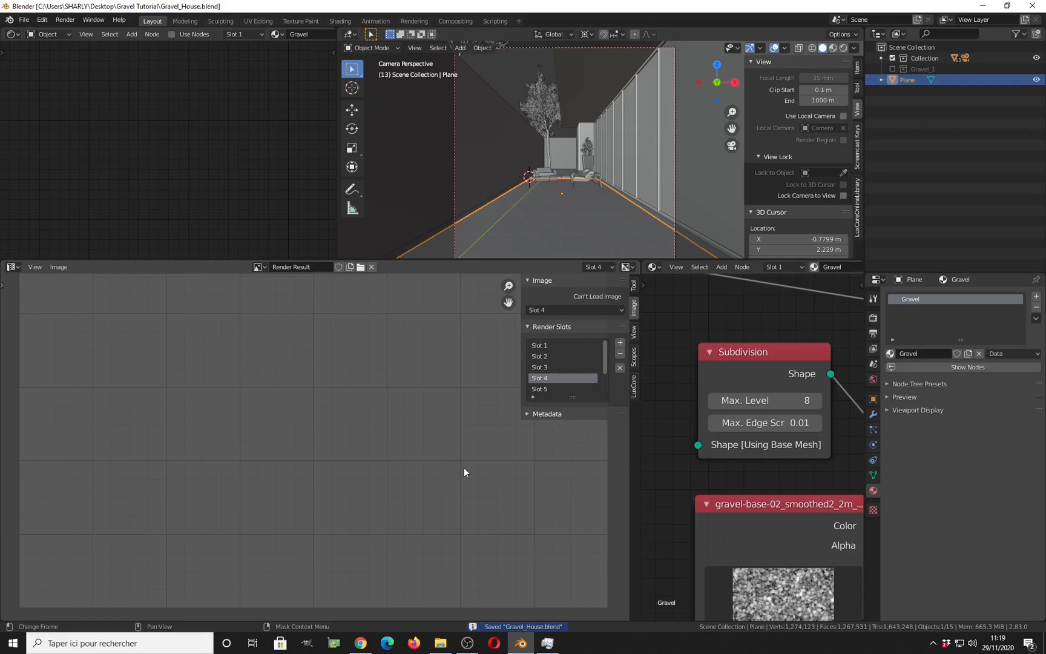
Start a test render in slot 4 and compare its gravel with the slot 3 render
{"action": "key", "text": "F12"}
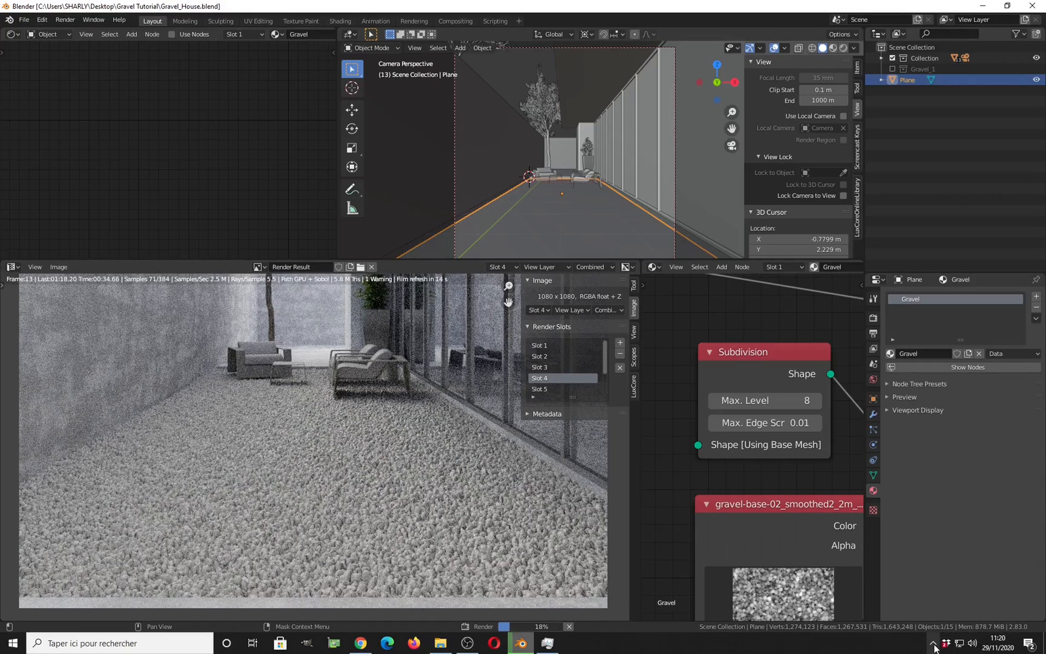
{"action": "left_click", "coordinate": [549, 367]}
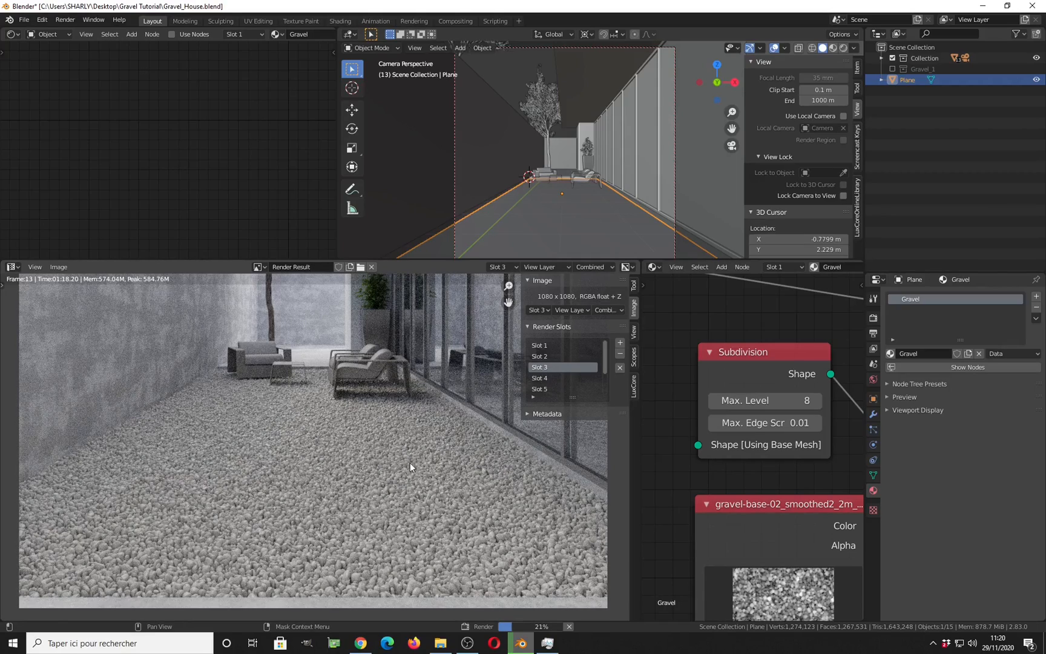
{"action": "left_click", "coordinate": [545, 379]}
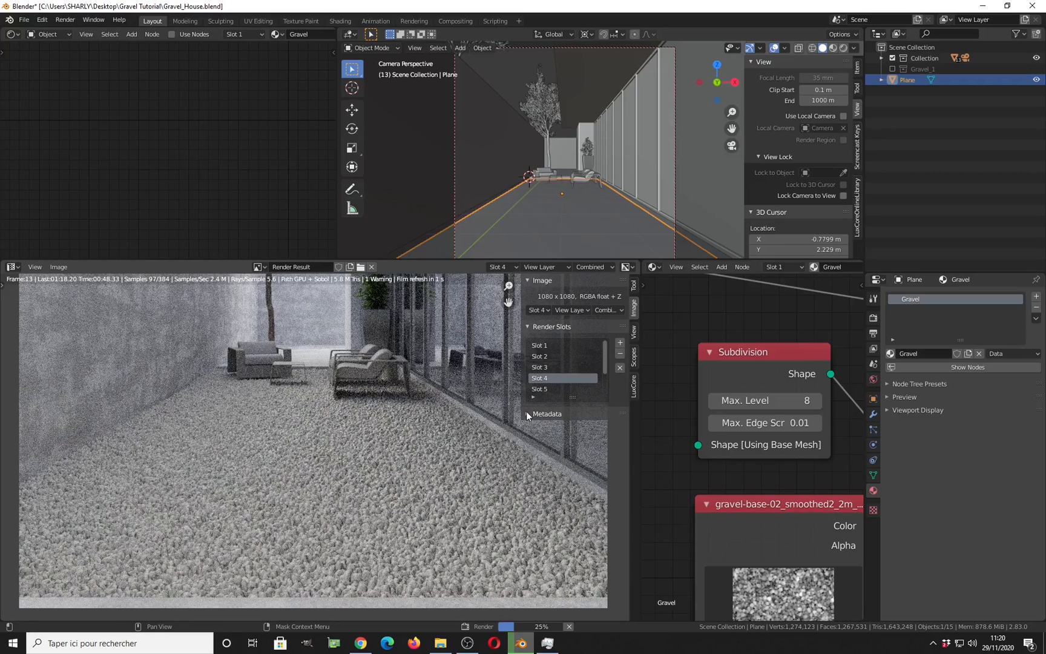
{"action": "left_click", "coordinate": [544, 388]}
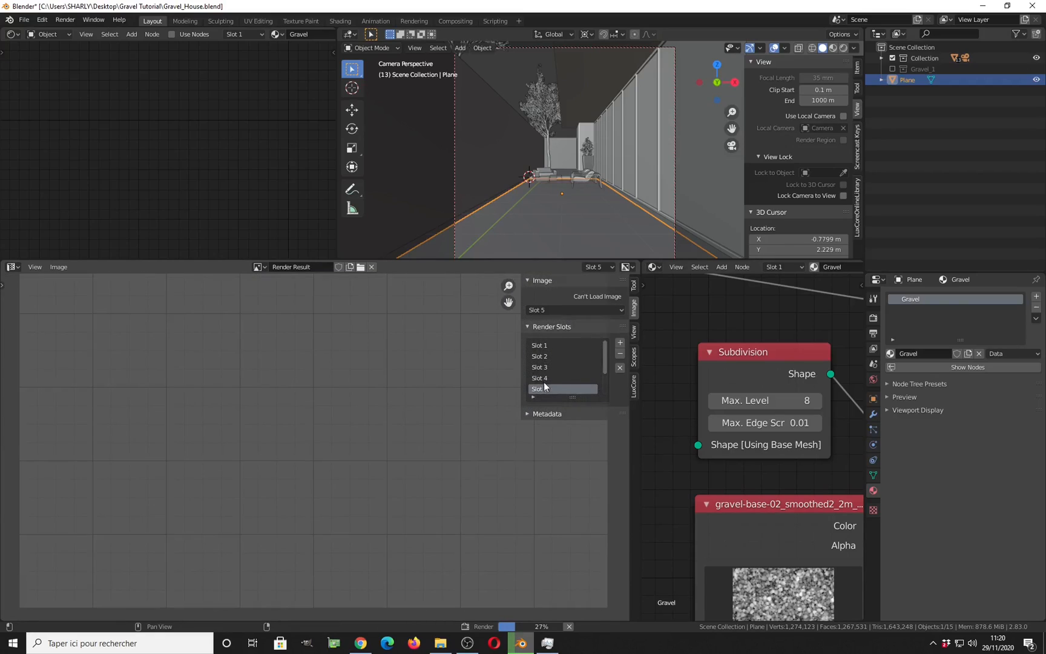
{"action": "left_click", "coordinate": [544, 378]}
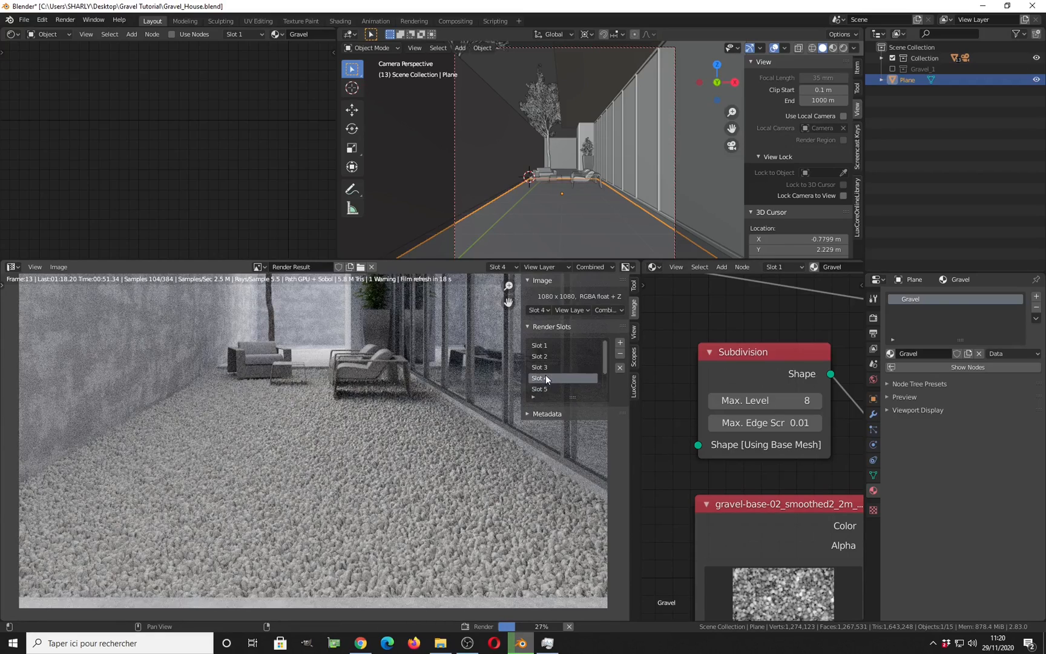
{"action": "left_click", "coordinate": [933, 644]}
{"action": "mouse_move", "coordinate": [967, 557]}
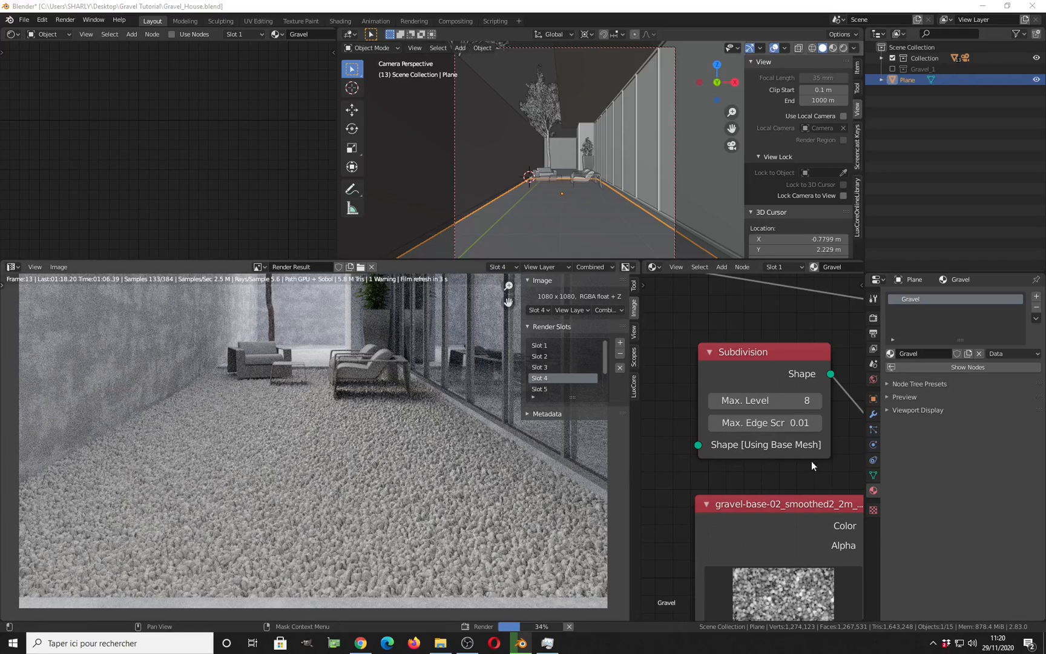
Select the Subdivision node and stop the slot 4 test render
{"action": "scroll", "coordinate": [733, 449], "scroll_direction": "up", "scroll_amount": 3}
{"action": "left_click", "coordinate": [749, 435]}
{"action": "key", "text": "Escape"}
{"action": "key", "text": "Escape"}
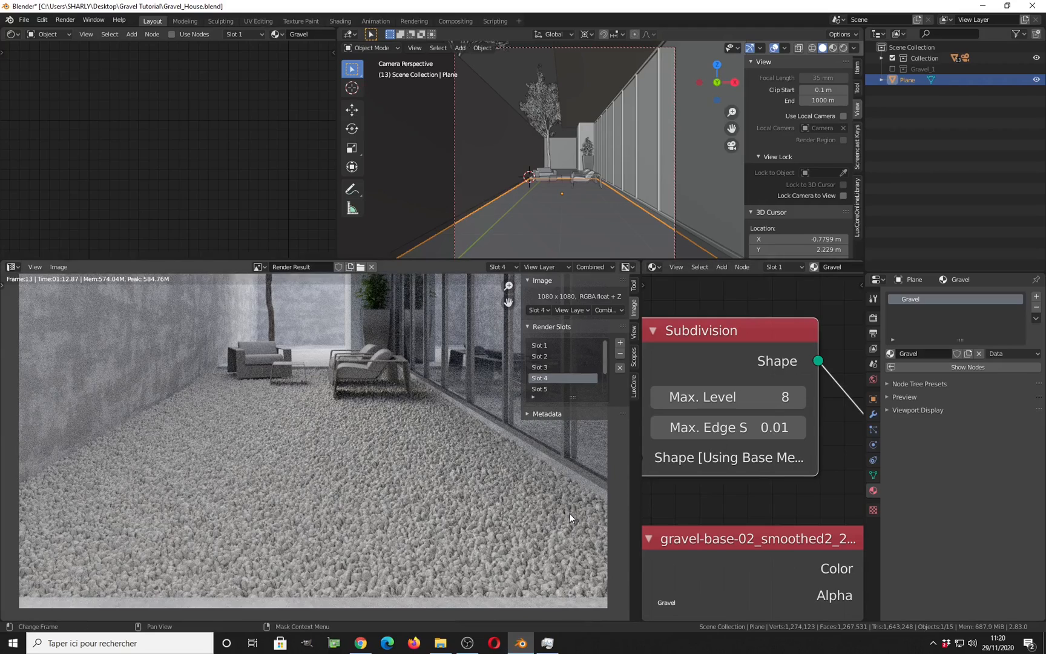
Set the Subdivision node's Max. Edge Screen Size to 0.005 and save the file
{"action": "left_click", "coordinate": [726, 430]}
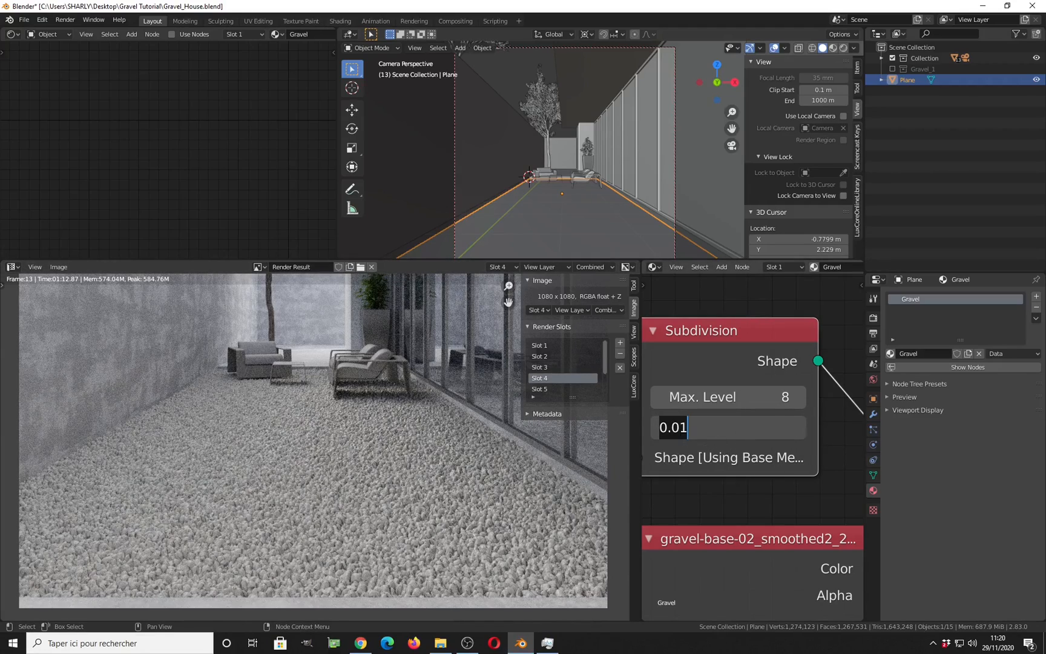
{"action": "left_click", "coordinate": [680, 428]}
{"action": "type", "text": "0"}
{"action": "key", "text": "Delete"}
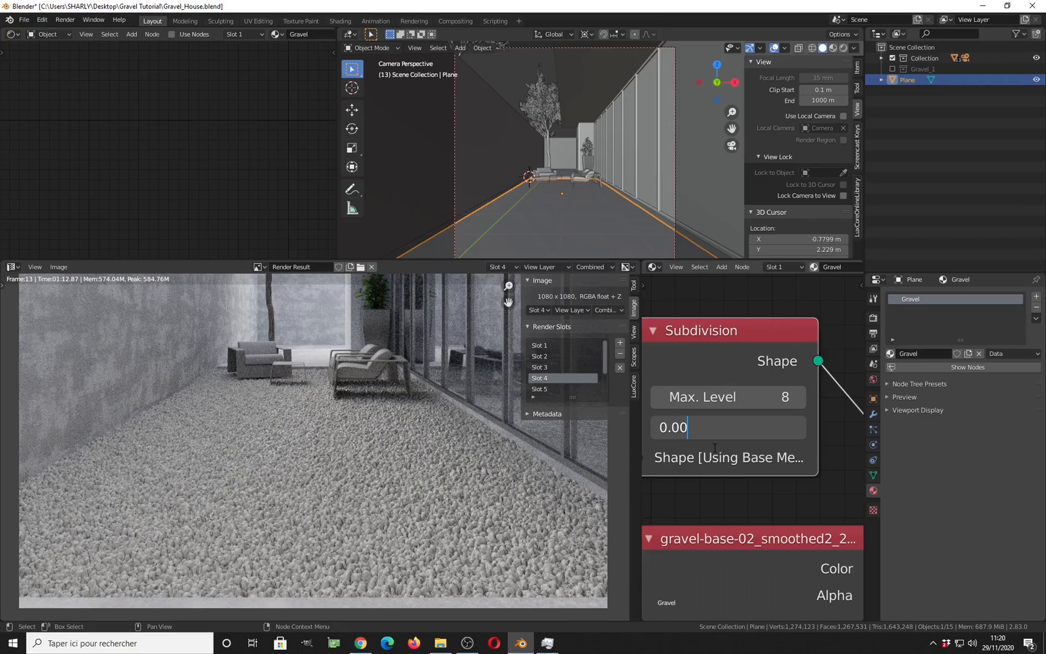
{"action": "type", "text": "5"}
{"action": "key", "text": "Return"}
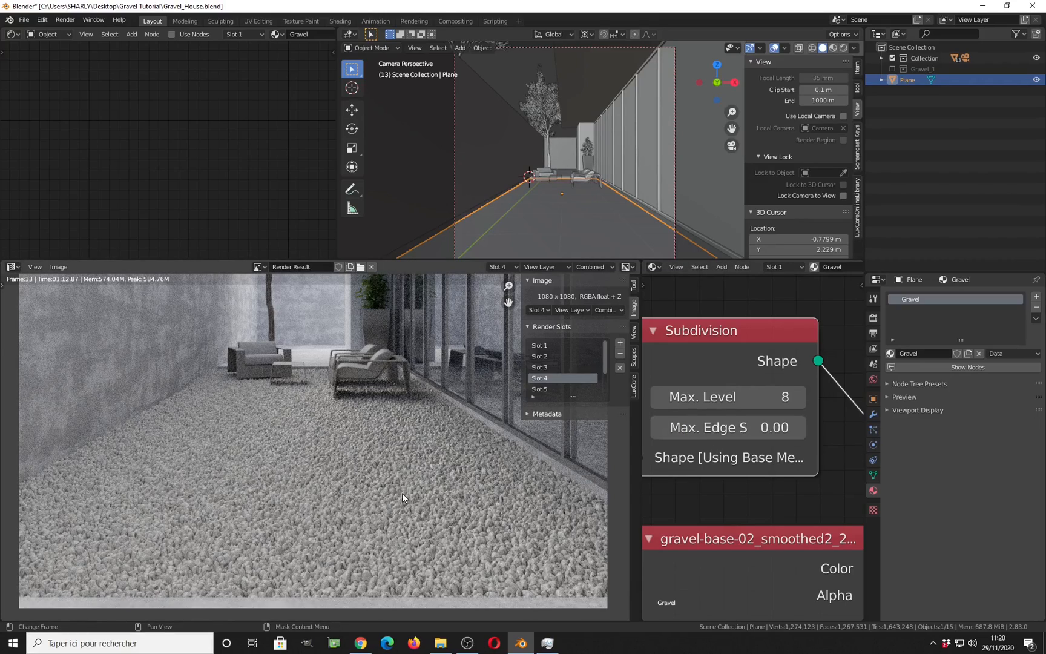
{"action": "key", "text": "ctrl+s"}
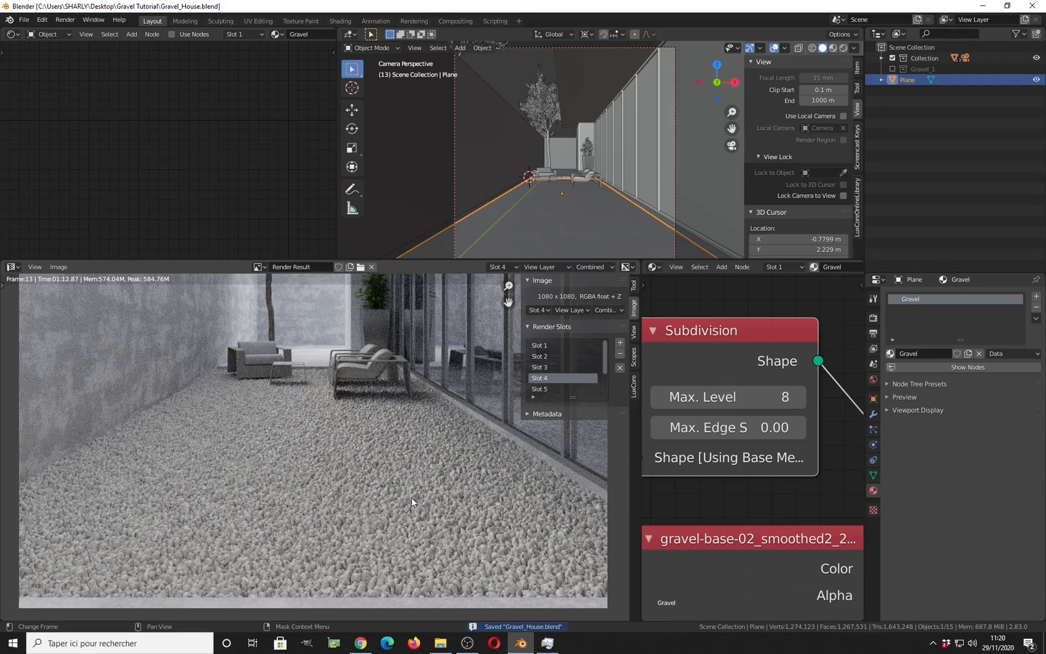
Start a test render in slot 4 and compare its gravel with the slot 3 and slot 2 renders
{"action": "key", "text": "F12"}
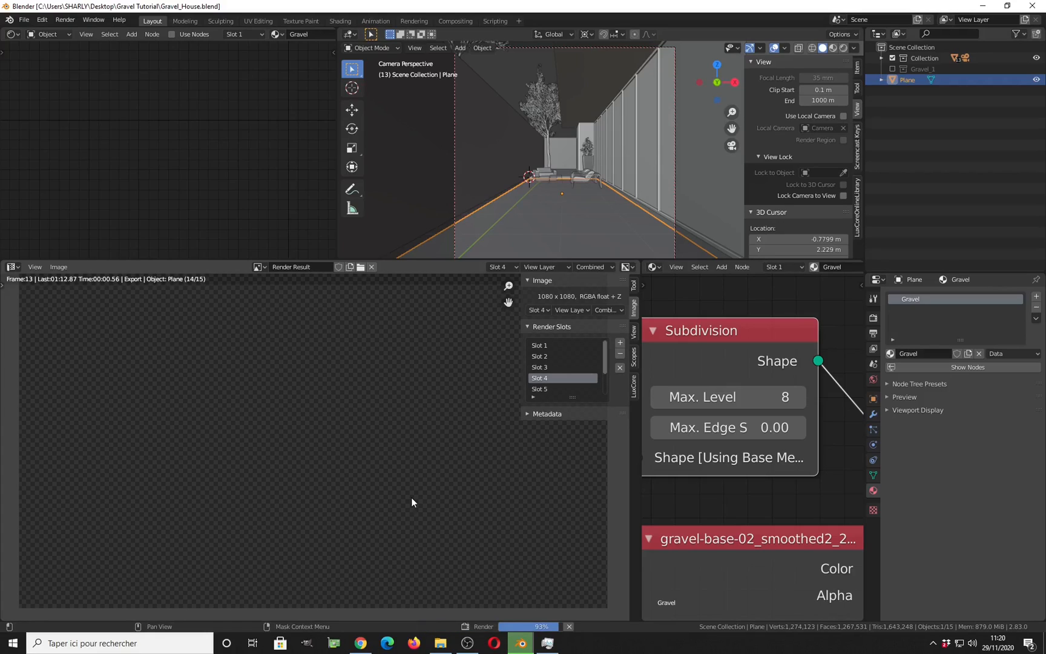
{"action": "key", "text": "ctrl+s"}
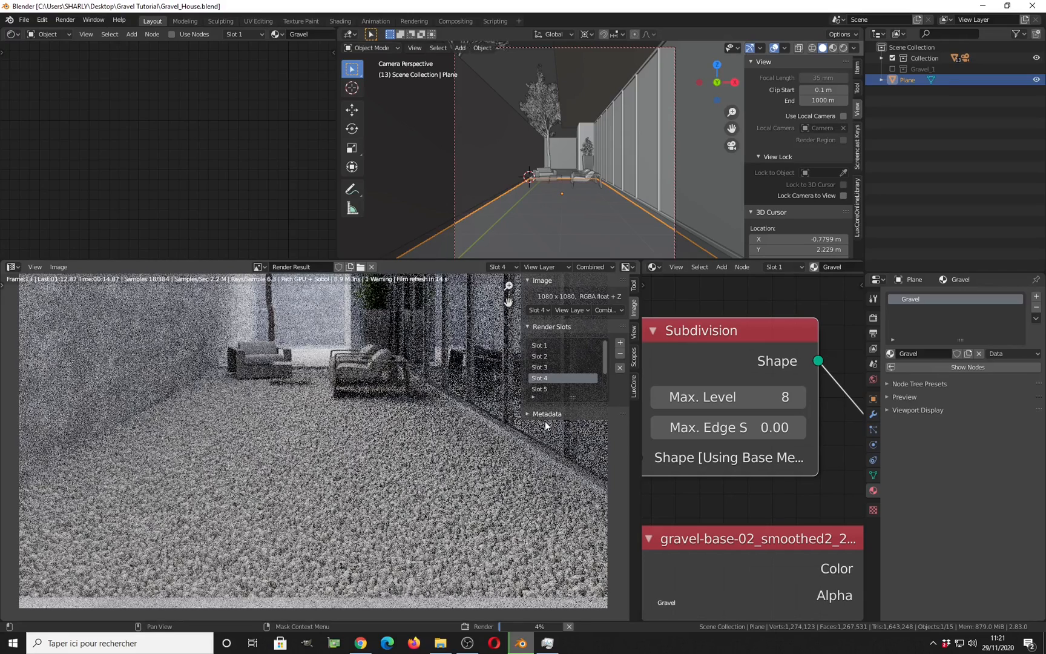
{"action": "left_click", "coordinate": [553, 366]}
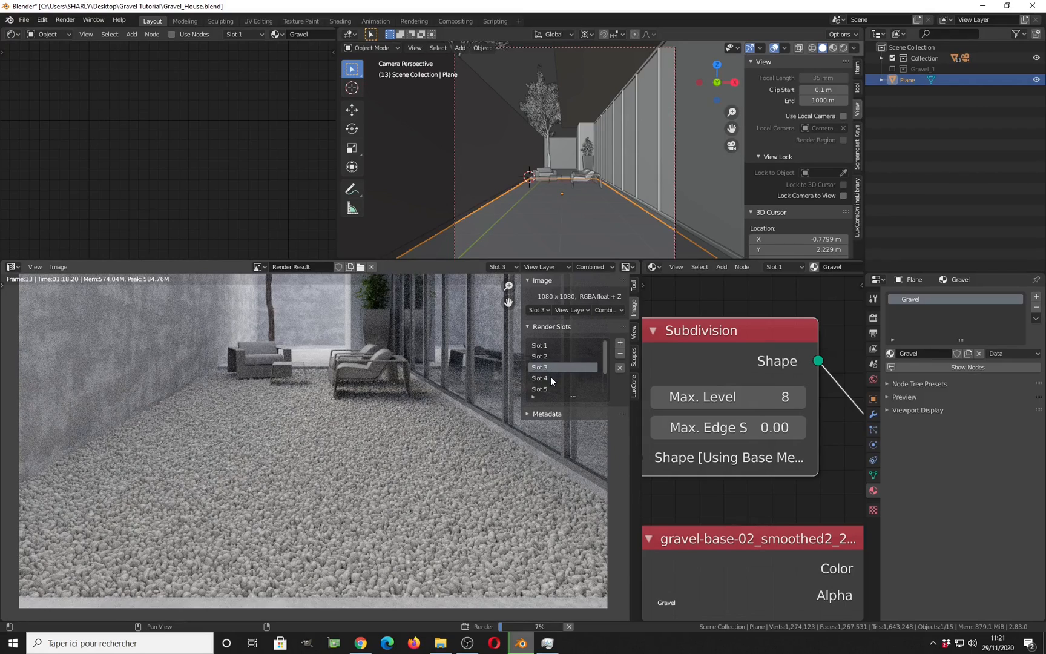
{"action": "left_click", "coordinate": [550, 378]}
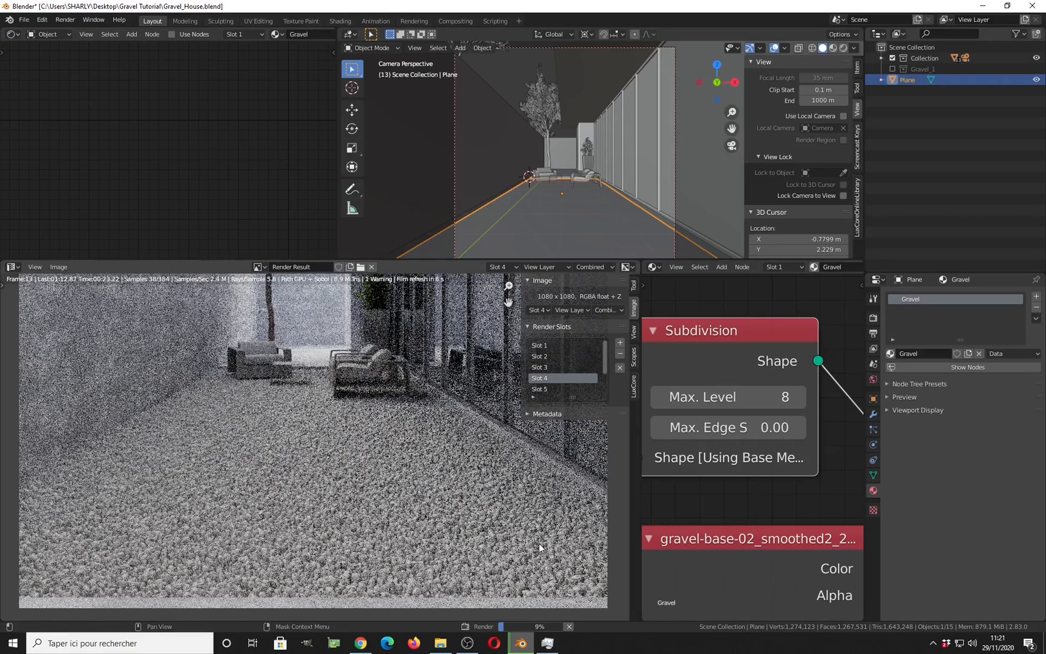
{"action": "left_click", "coordinate": [933, 642]}
{"action": "mouse_move", "coordinate": [966, 558]}
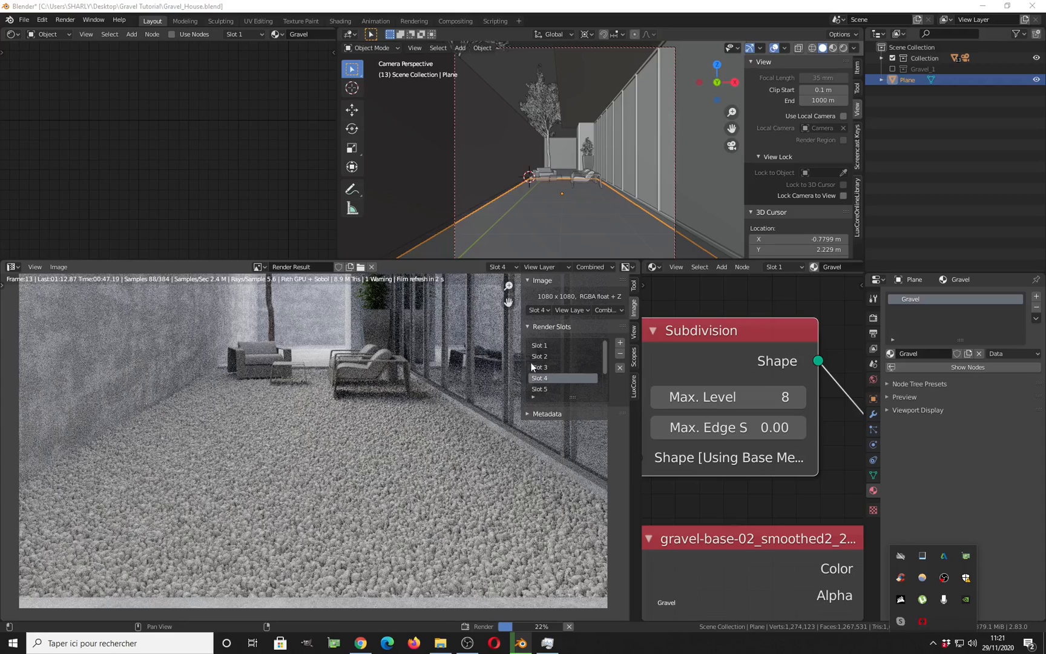
{"action": "left_click", "coordinate": [545, 355]}
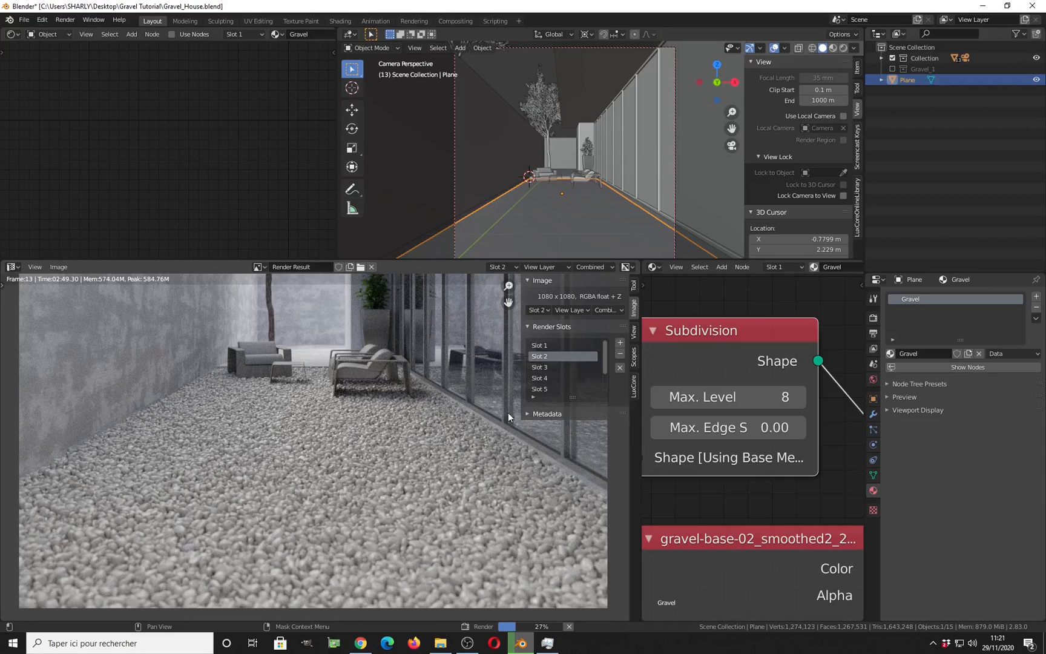
{"action": "left_click", "coordinate": [543, 376]}
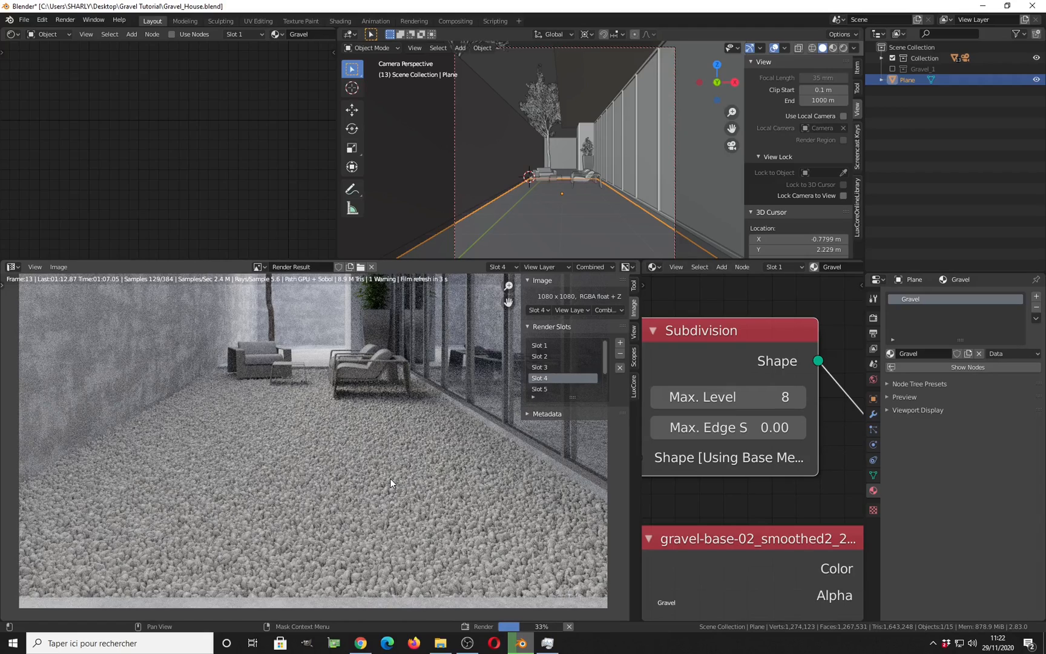
{"action": "left_click", "coordinate": [932, 644]}
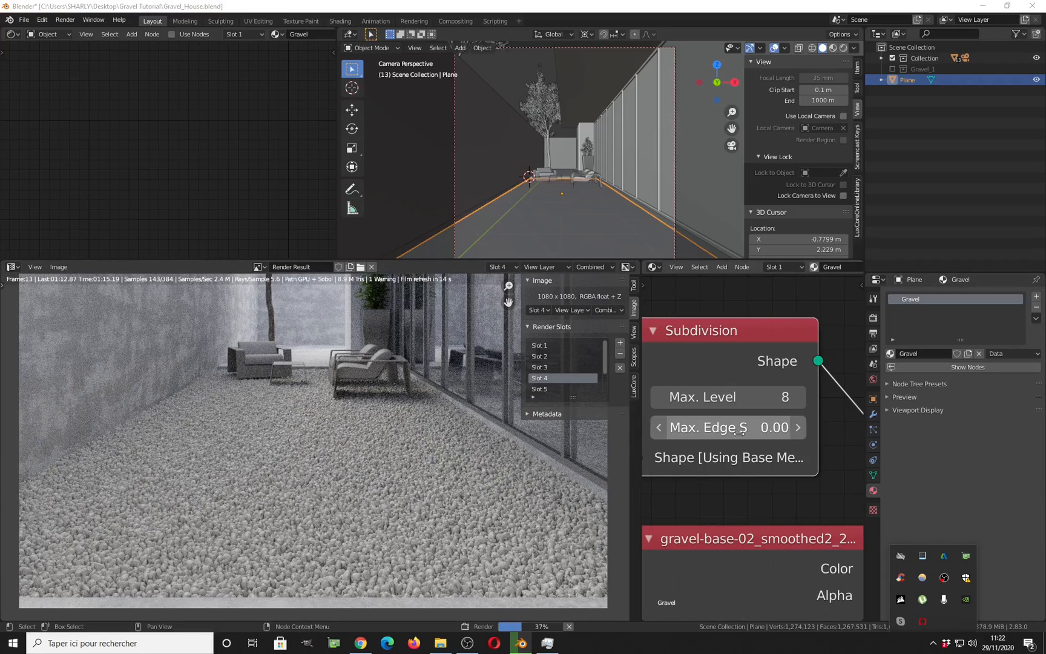
Move the Material Output node farther from the Height Displacement node to make room between them
{"action": "scroll", "coordinate": [750, 454], "scroll_direction": "down", "scroll_amount": 3}
{"action": "middle_click_drag", "start_coordinate": [782, 458], "coordinate": [747, 412]}
{"action": "scroll", "coordinate": [738, 452], "scroll_direction": "down", "scroll_amount": 3}
{"action": "scroll", "coordinate": [846, 401], "scroll_direction": "down", "scroll_amount": 2}
{"action": "middle_click_drag", "start_coordinate": [717, 456], "coordinate": [805, 462]}
{"action": "left_click_drag", "start_coordinate": [717, 362], "coordinate": [821, 349]}
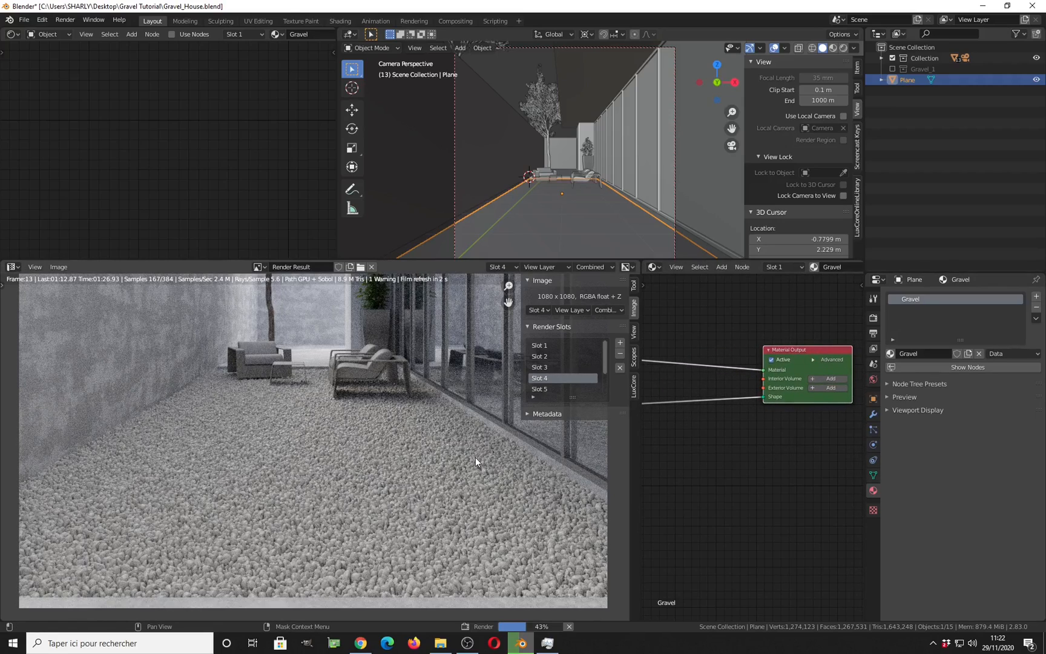
{"action": "middle_click_drag", "start_coordinate": [672, 447], "coordinate": [740, 452]}
Try out a Simplify shape modifier node beside the Height Displacement node in the Gravel material and delete it
{"action": "key", "text": "shift+a"}
{"action": "mouse_move", "coordinate": [729, 449]}
{"action": "mouse_move", "coordinate": [696, 512]}
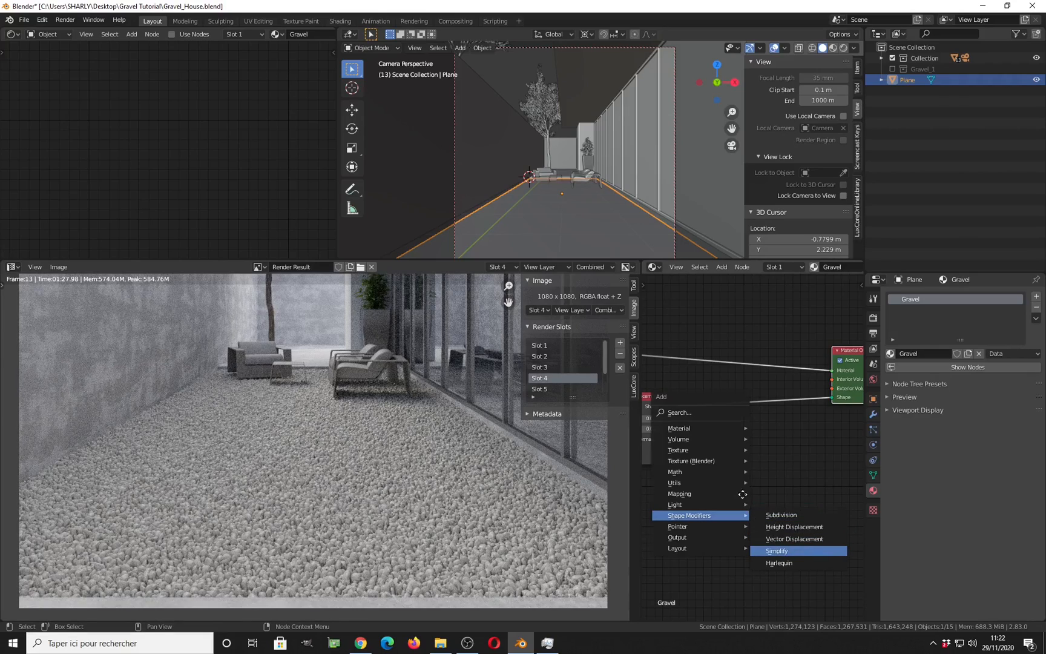
{"action": "left_click", "coordinate": [784, 551]}
{"action": "left_click", "coordinate": [761, 506]}
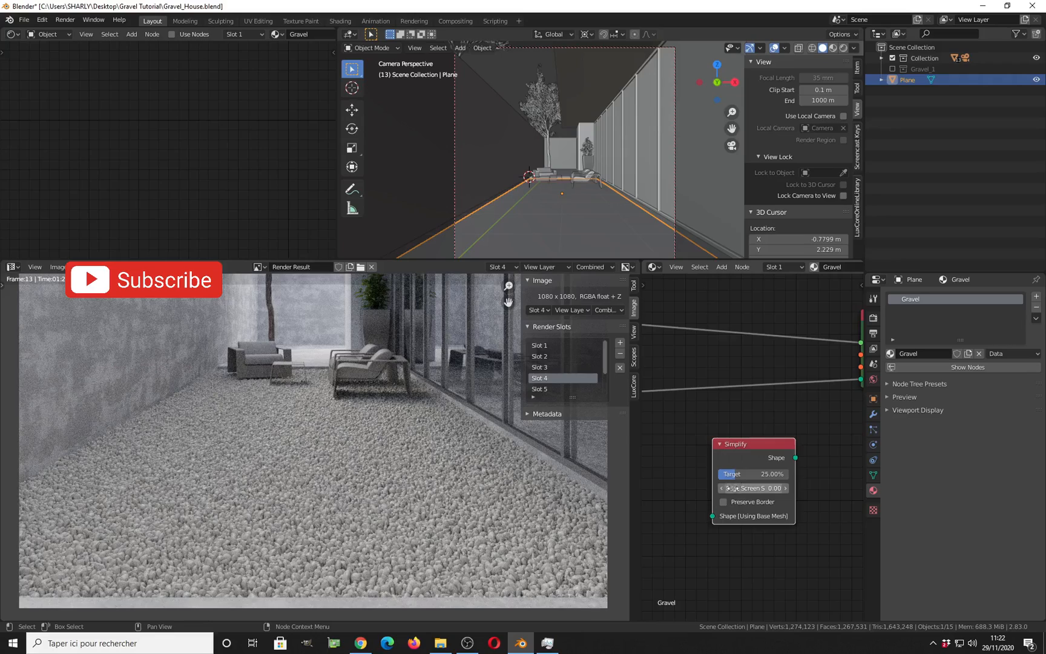
{"action": "left_click_drag", "start_coordinate": [749, 449], "coordinate": [738, 428]}
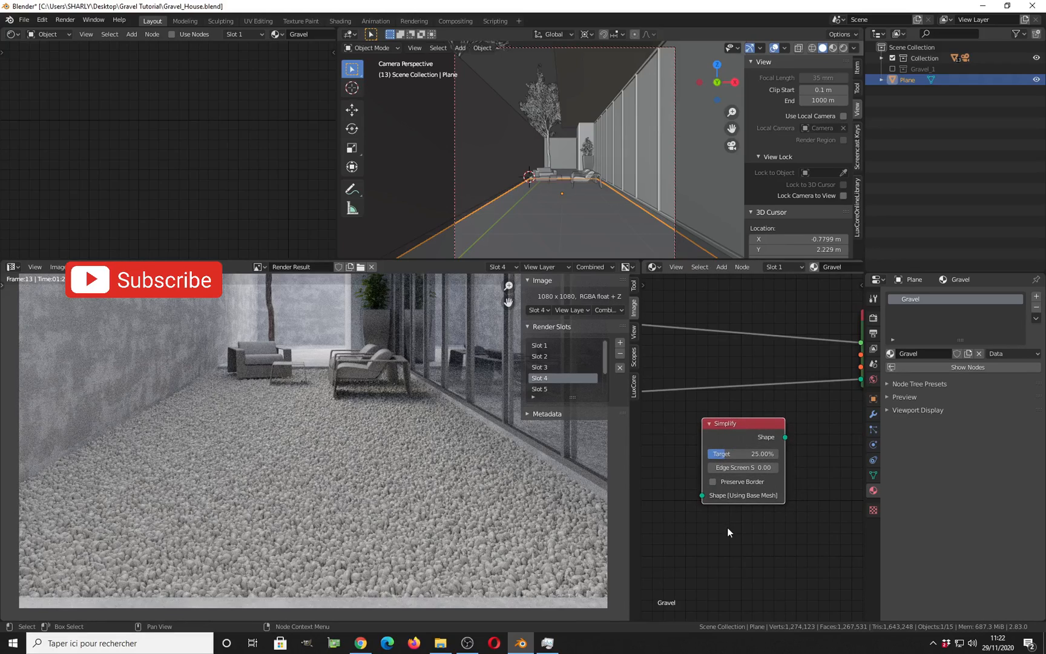
{"action": "scroll", "coordinate": [728, 527], "scroll_direction": "up", "scroll_amount": 1}
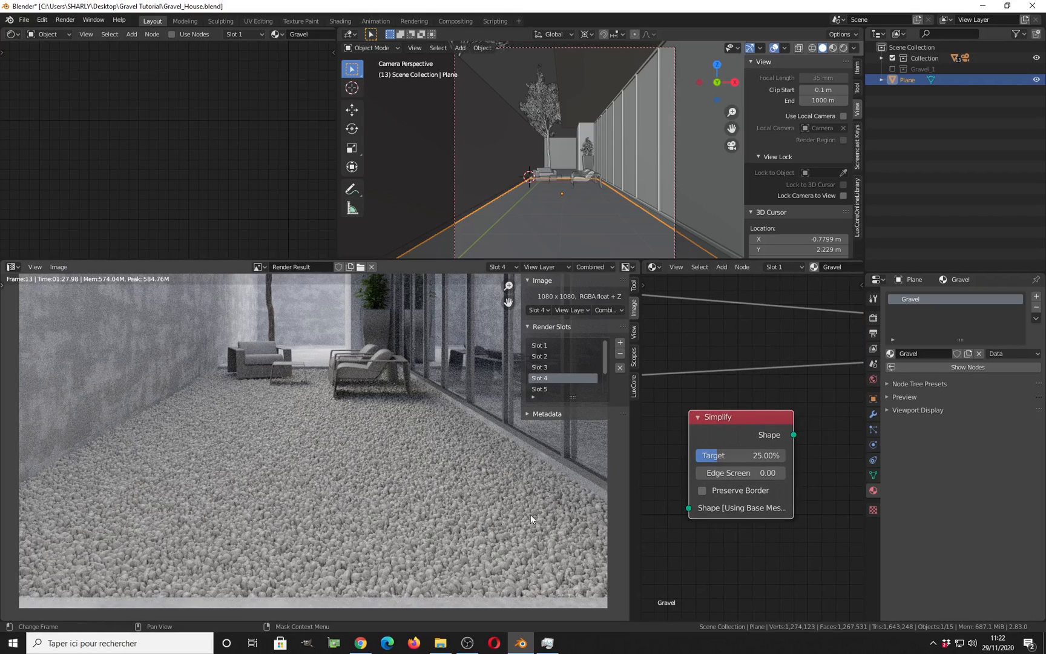
{"action": "scroll", "coordinate": [740, 466], "scroll_direction": "down", "scroll_amount": 2}
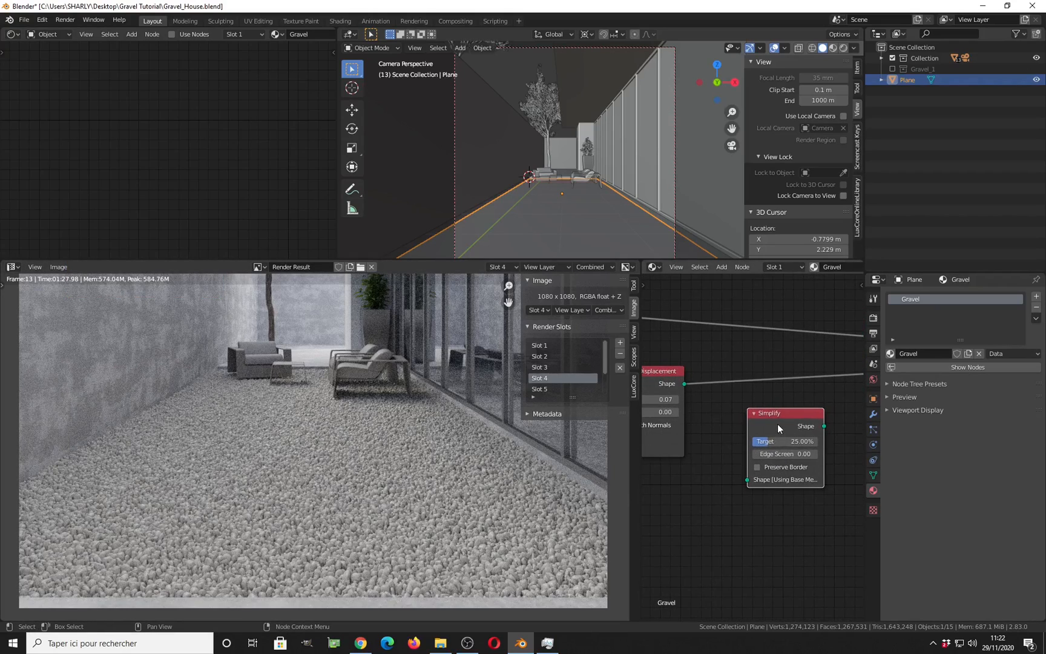
{"action": "key", "text": "x"}
Check the exact Max. Edge Screen Size entered in the Subdivision node without changing it
{"action": "middle_click_drag", "start_coordinate": [704, 462], "coordinate": [864, 464]}
{"action": "middle_click_drag", "start_coordinate": [751, 444], "coordinate": [805, 439]}
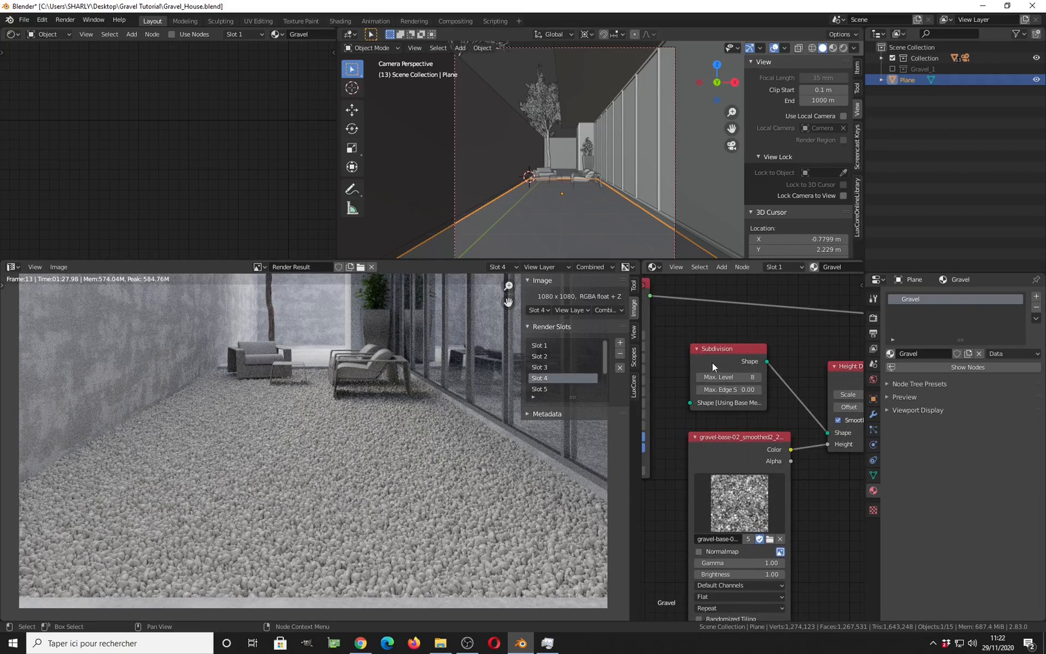
{"action": "scroll", "coordinate": [716, 362], "scroll_direction": "up", "scroll_amount": 1}
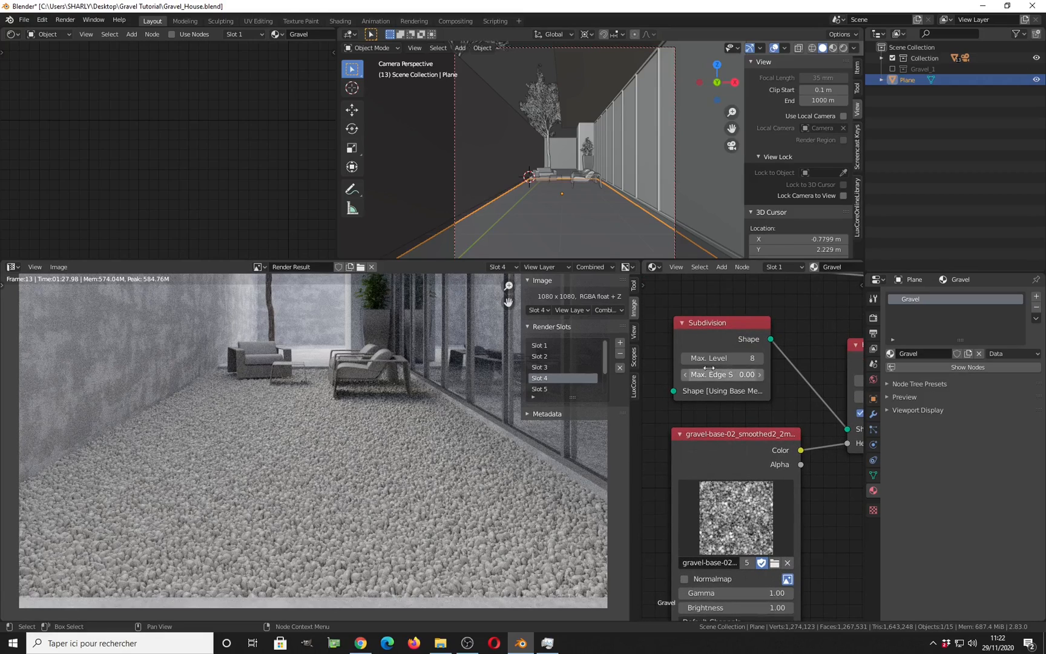
{"action": "scroll", "coordinate": [730, 415], "scroll_direction": "up", "scroll_amount": 1}
{"action": "middle_click_drag", "start_coordinate": [716, 377], "coordinate": [737, 412]}
{"action": "double_click", "coordinate": [735, 389]}
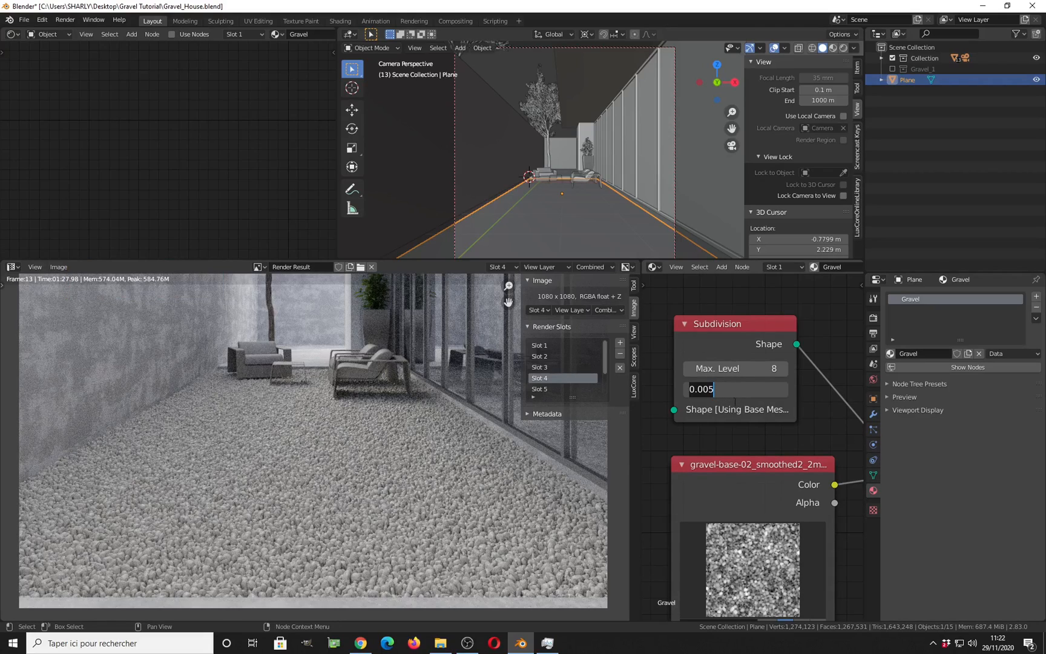
{"action": "key", "text": "Return"}
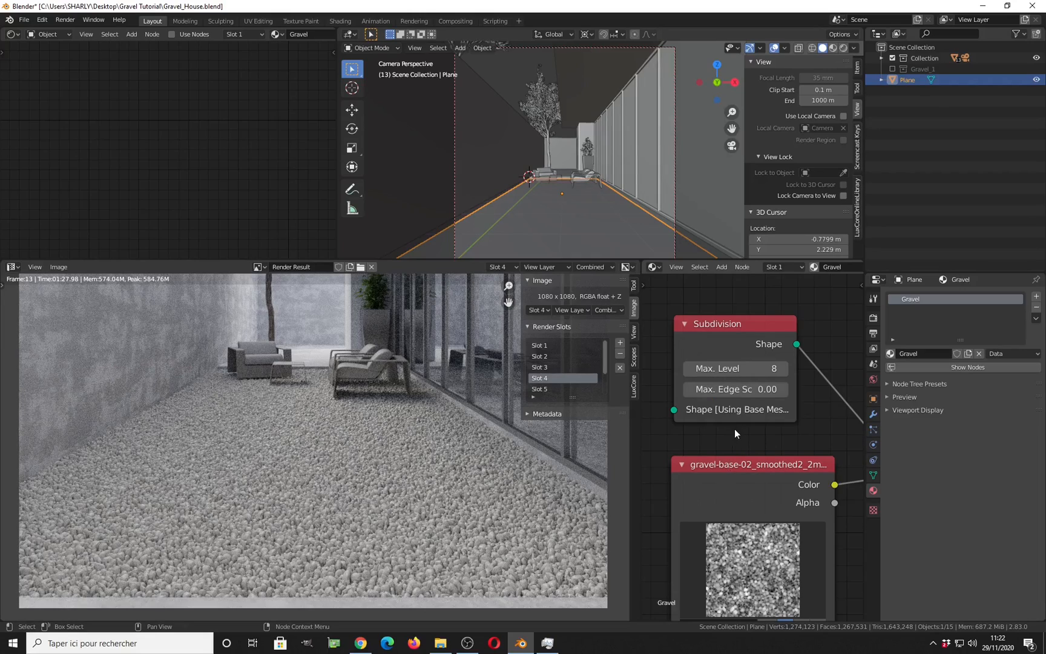